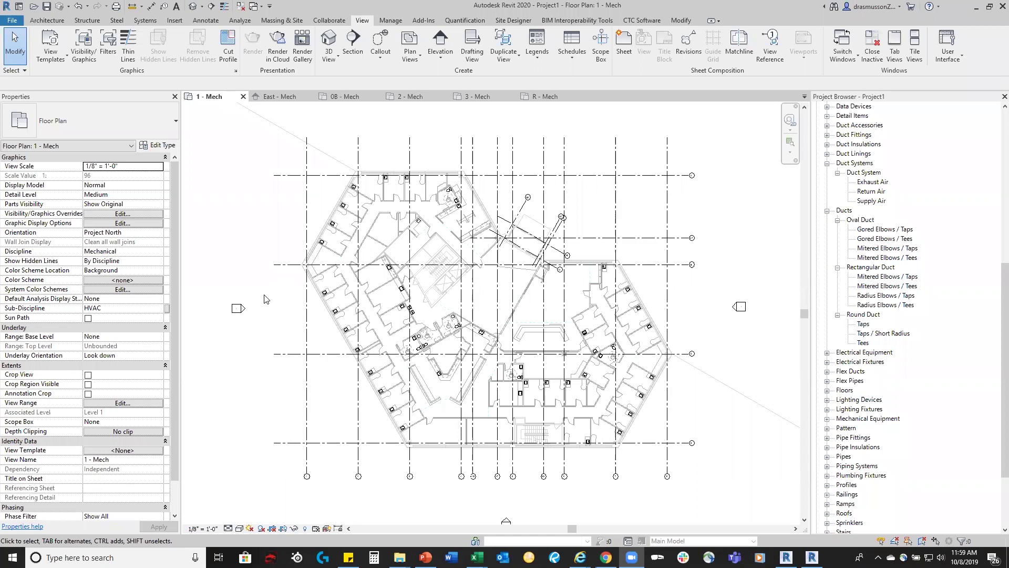
# Examine the duct families in the project, including the oval duct types with gored and mitered elbows.
pyautogui.click(145, 20)
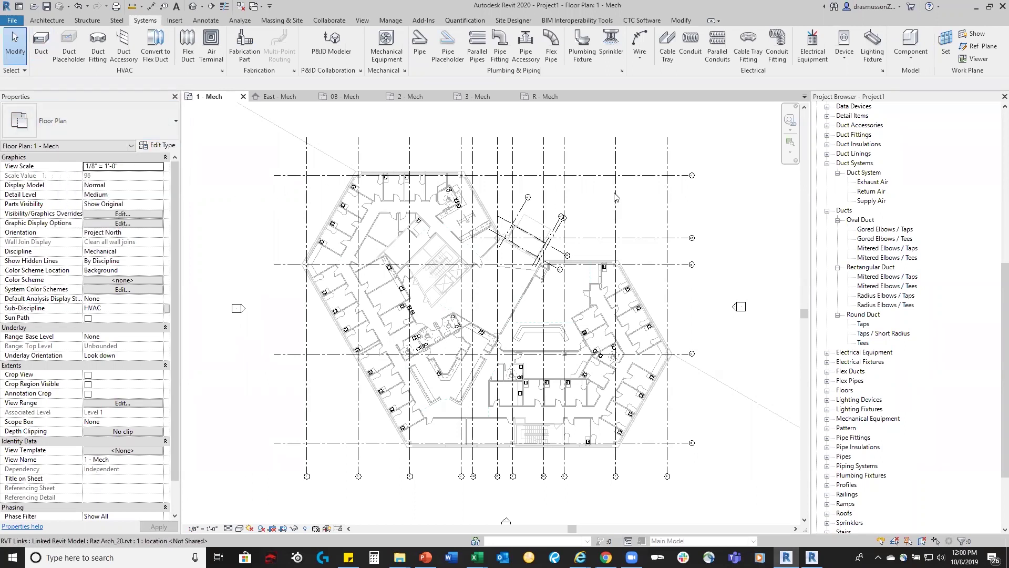
pyautogui.scroll(5, 869, 229)
pyautogui.scroll(2, 869, 229)
pyautogui.scroll(3, 869, 230)
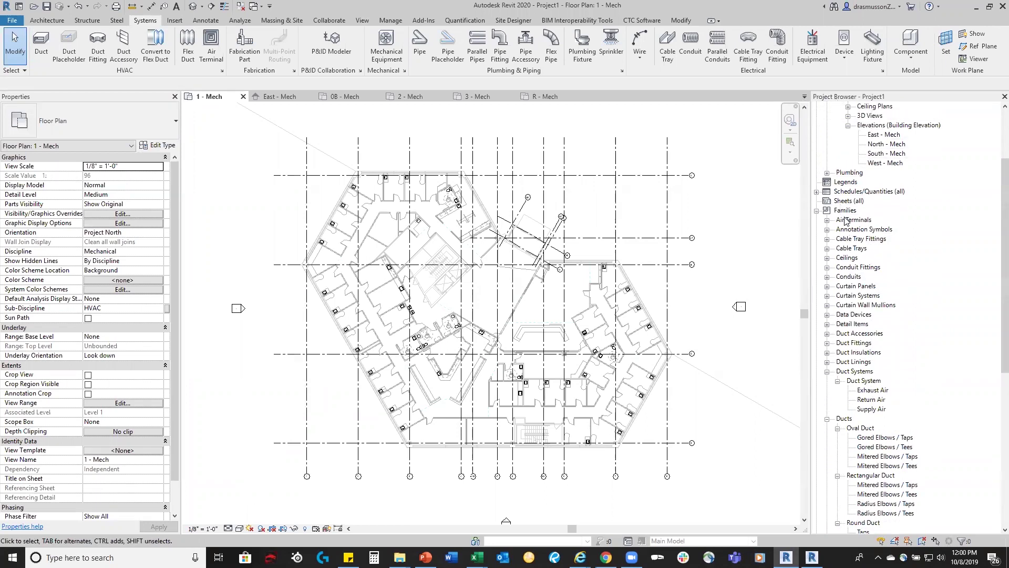
pyautogui.scroll(-2, 846, 222)
pyautogui.scroll(-4, 845, 222)
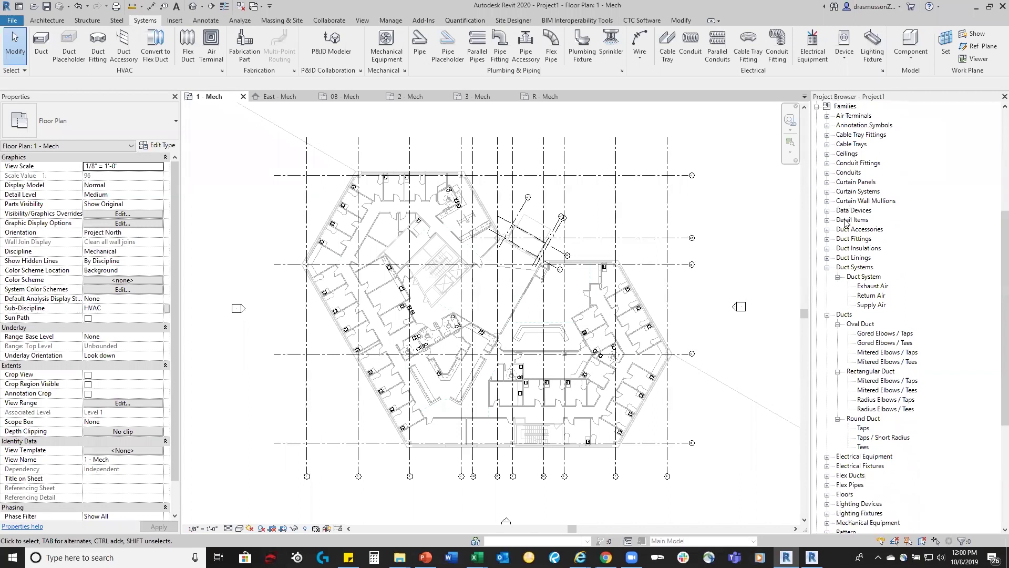
pyautogui.scroll(-2, 846, 223)
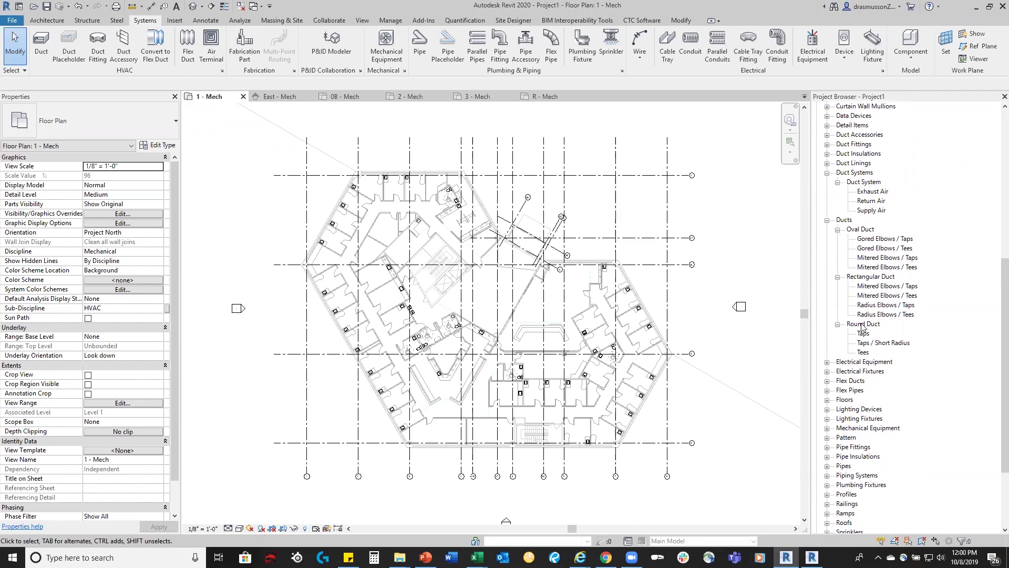
pyautogui.click(870, 241)
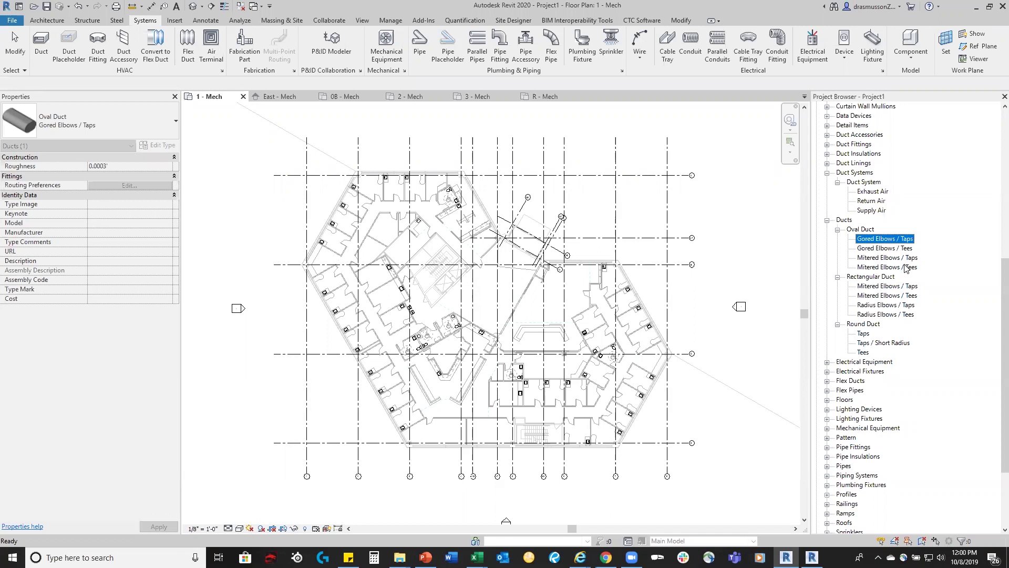
pyautogui.click(872, 258)
pyautogui.click(875, 268)
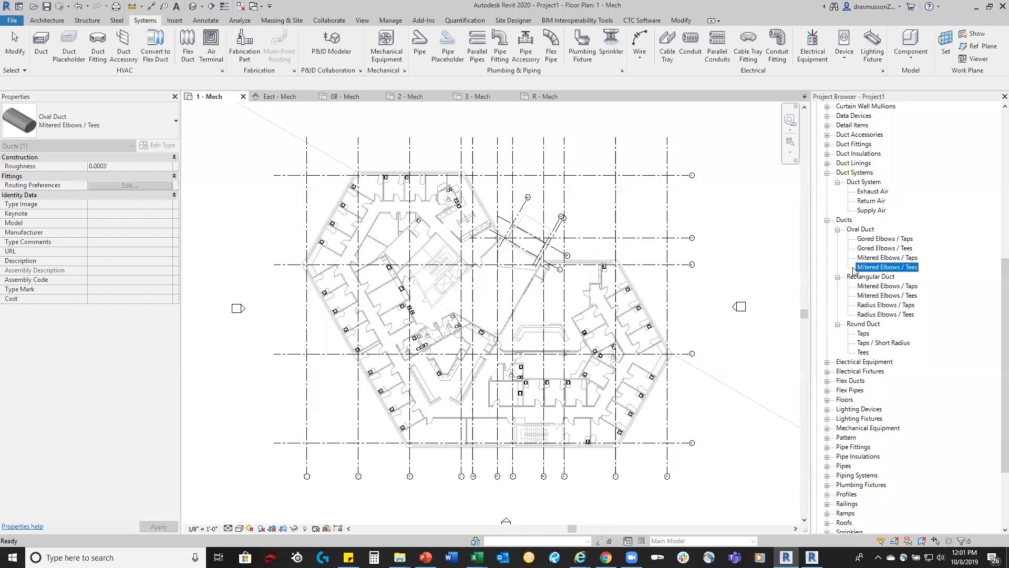
# Open the type properties of the rectangular duct type Mitered Elbows / Taps, enlarge the dialog and select the Roughness value.
pyautogui.click(883, 287)
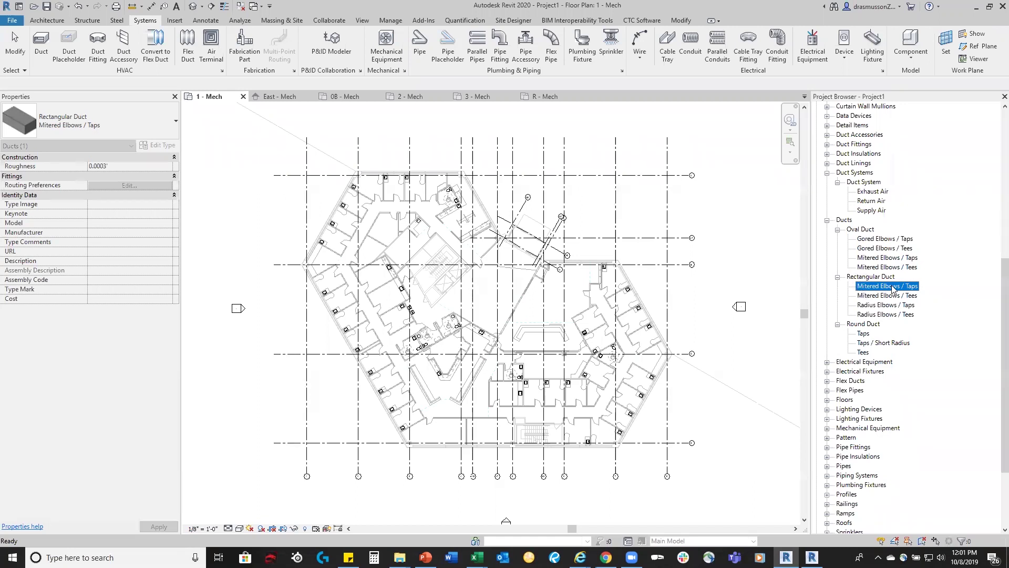
pyautogui.rightClick(892, 289)
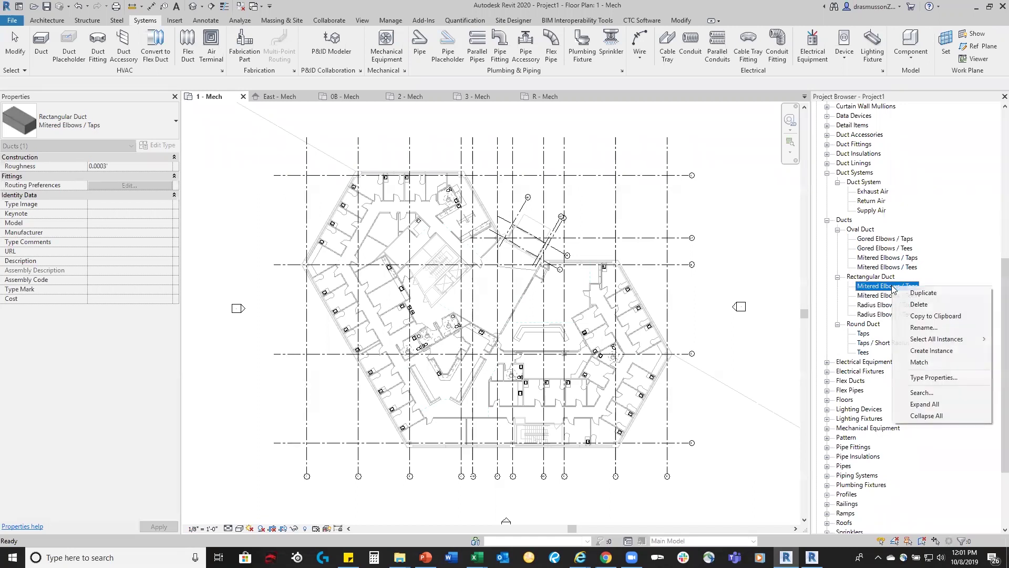
pyautogui.click(931, 377)
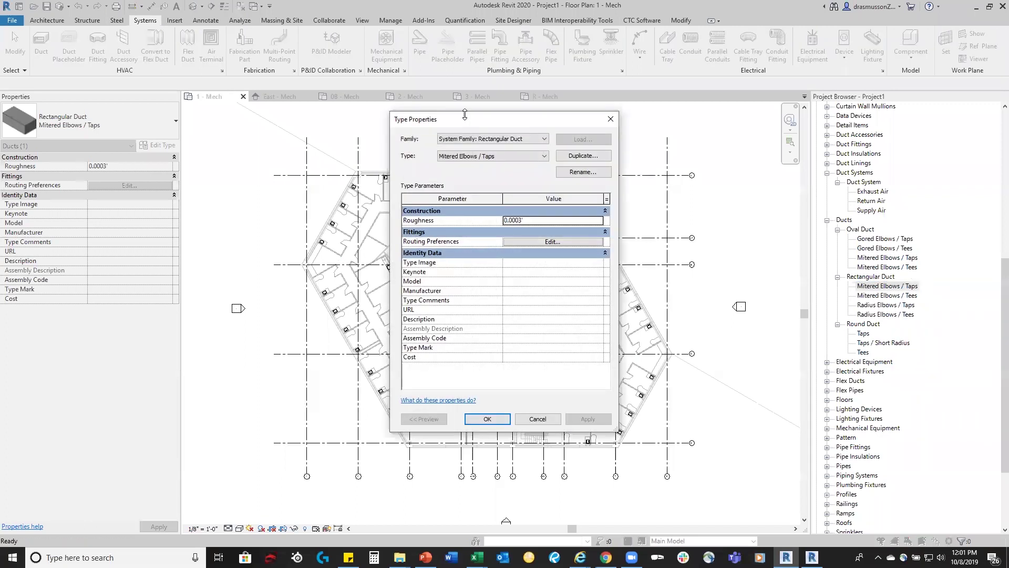
pyautogui.moveTo(391, 116); pyautogui.dragTo(332, 102)
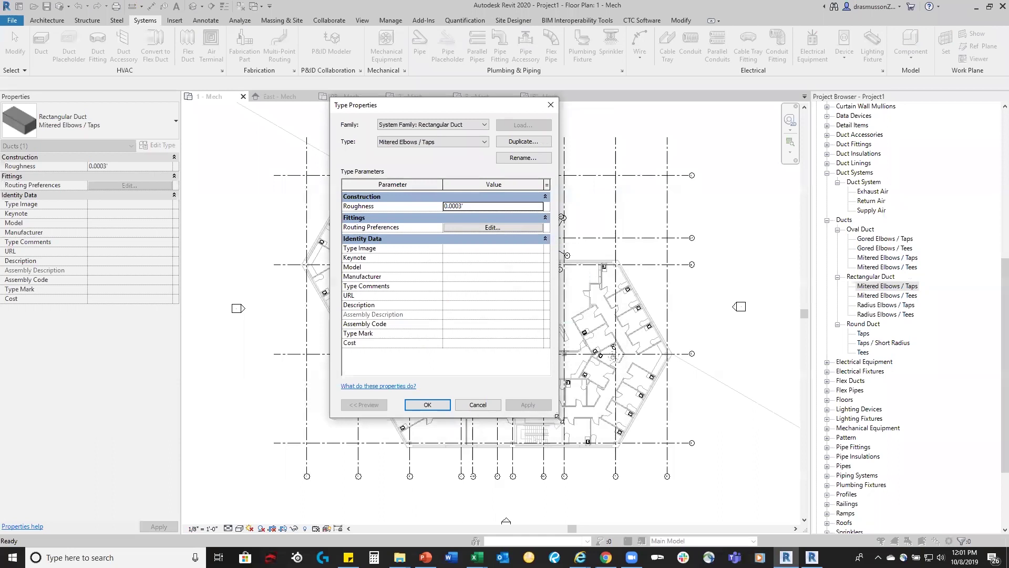
pyautogui.moveTo(558, 417); pyautogui.dragTo(640, 437)
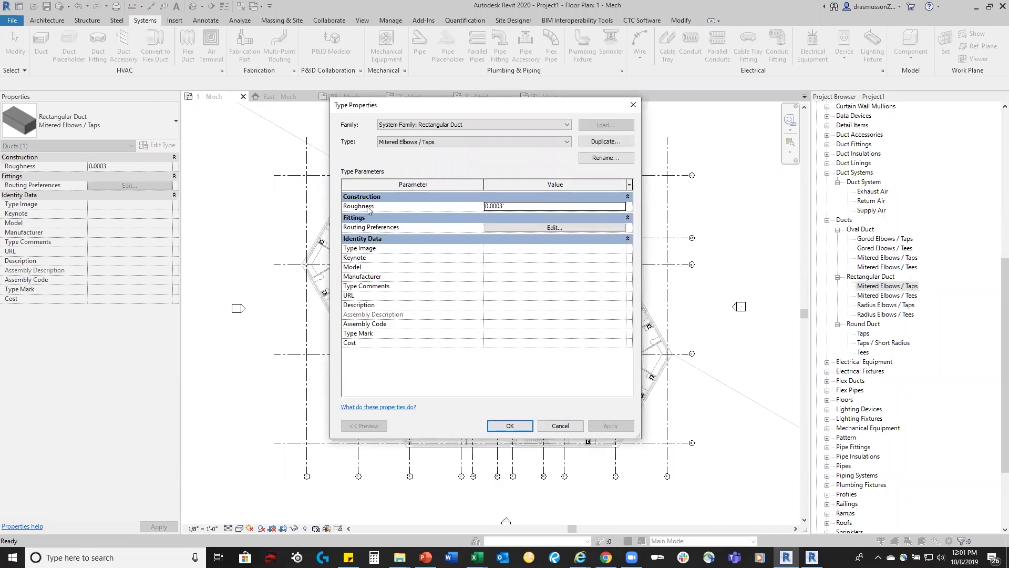
pyautogui.click(518, 206)
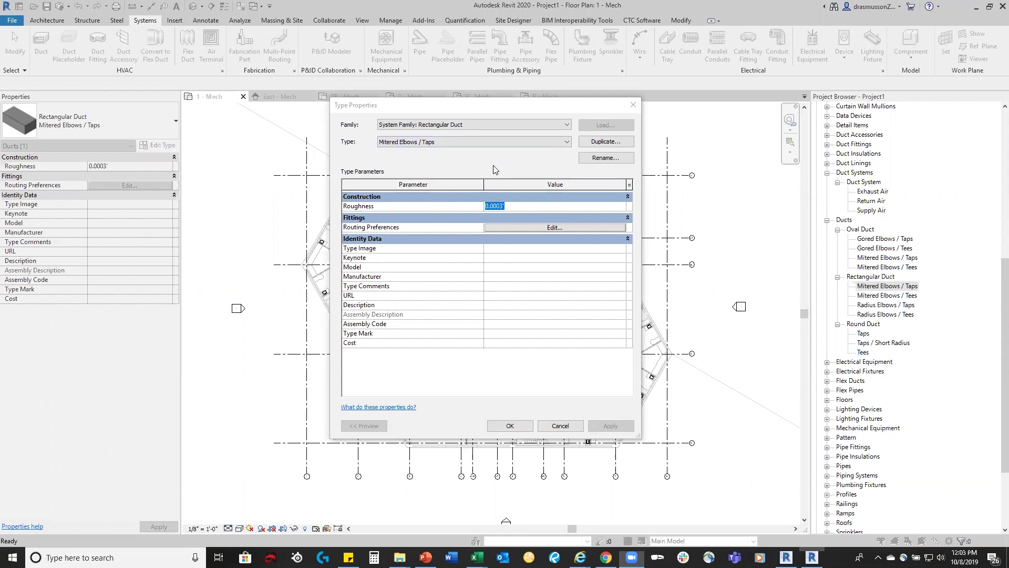
# Open the routing preferences of the Mitered Elbows / Taps rectangular duct type and enlarge the dialog.
pyautogui.click(531, 228)
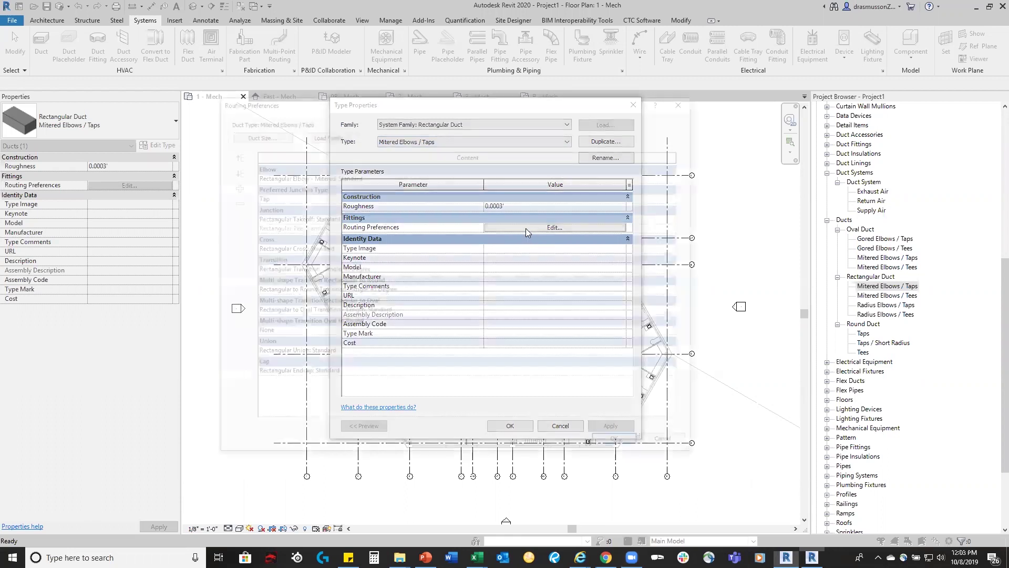
pyautogui.moveTo(383, 106); pyautogui.dragTo(395, 73)
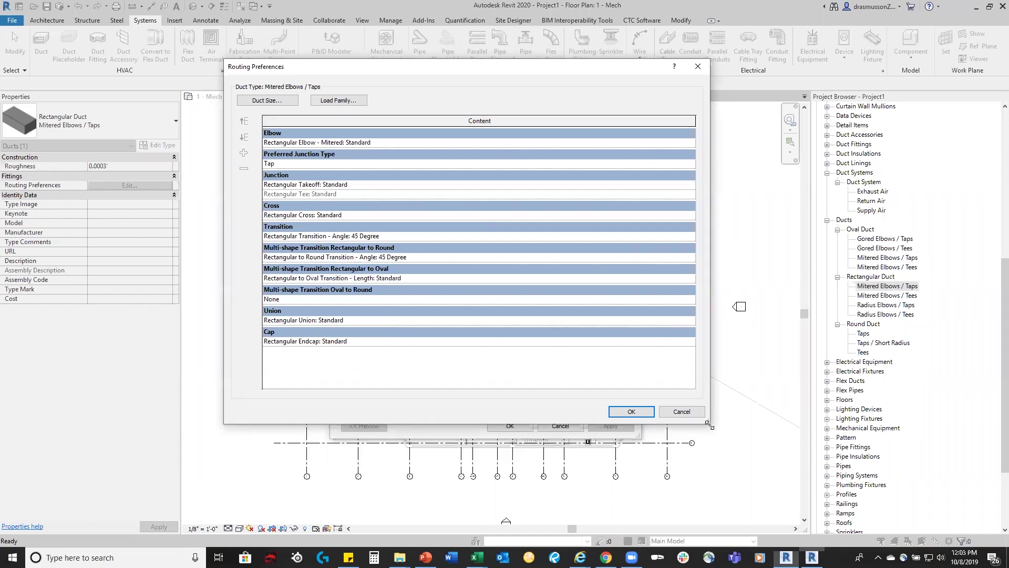
pyautogui.moveTo(709, 424); pyautogui.dragTo(737, 444)
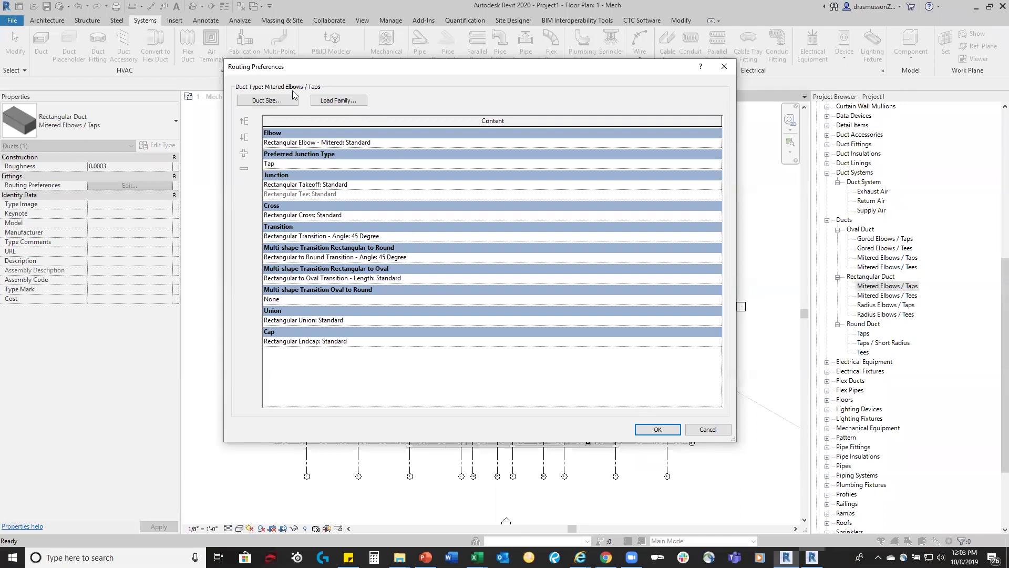
# Open the duct size settings and review the oval and round size lists, returning to an enlarged view of the rectangular sizes.
pyautogui.click(266, 101)
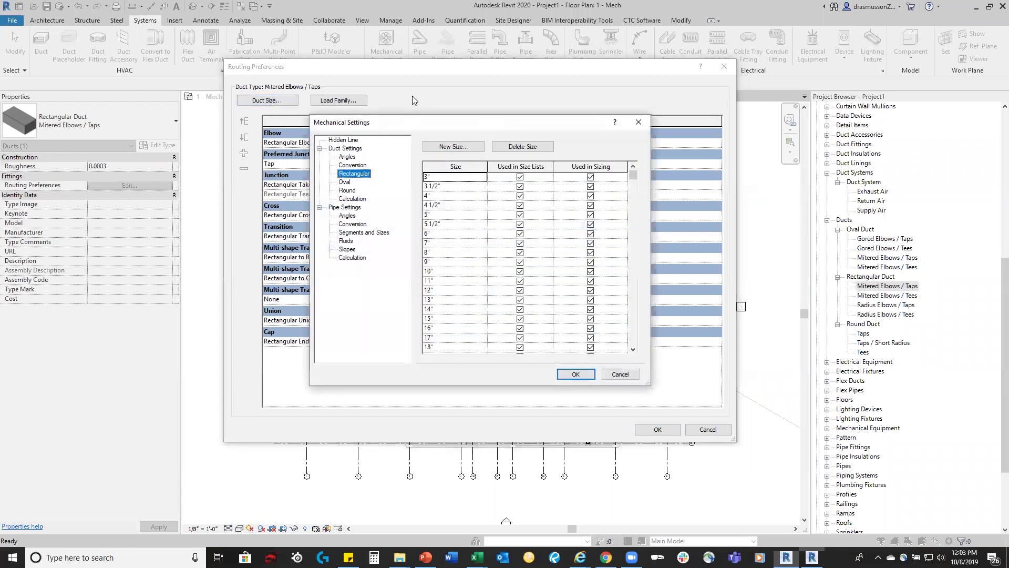
pyautogui.moveTo(443, 127); pyautogui.dragTo(416, 94)
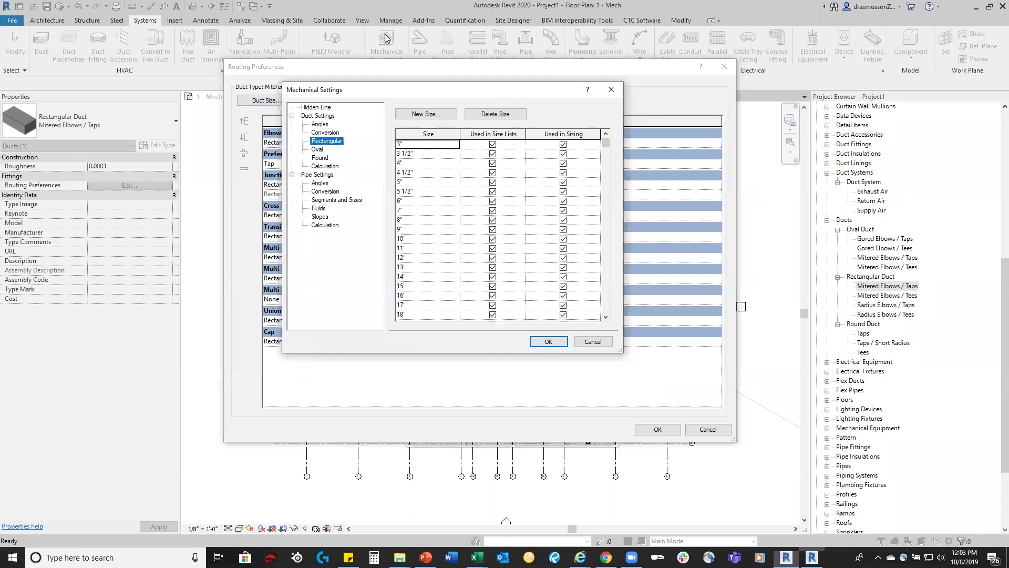
pyautogui.click(318, 150)
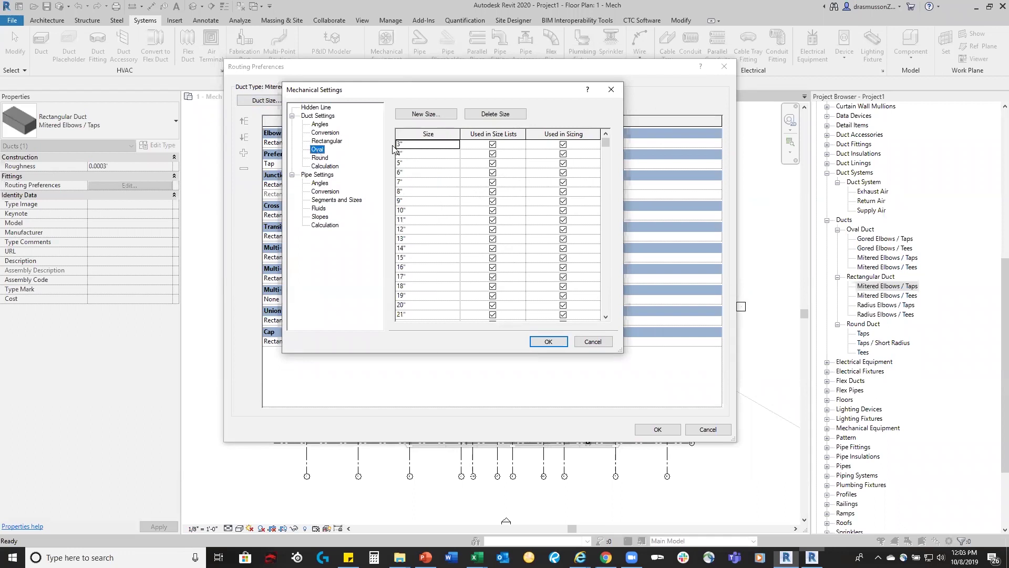
pyautogui.click(320, 158)
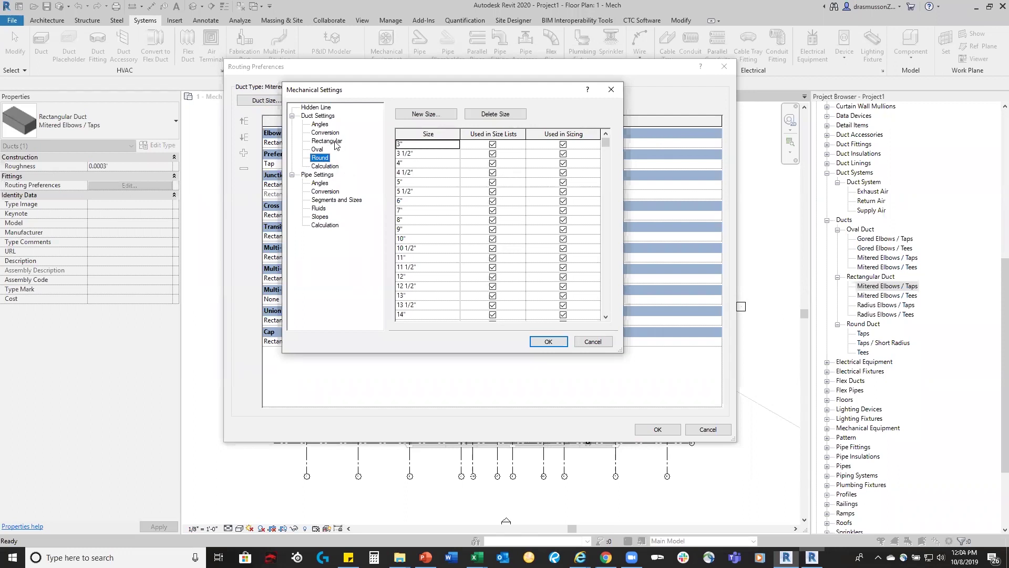
pyautogui.click(336, 145)
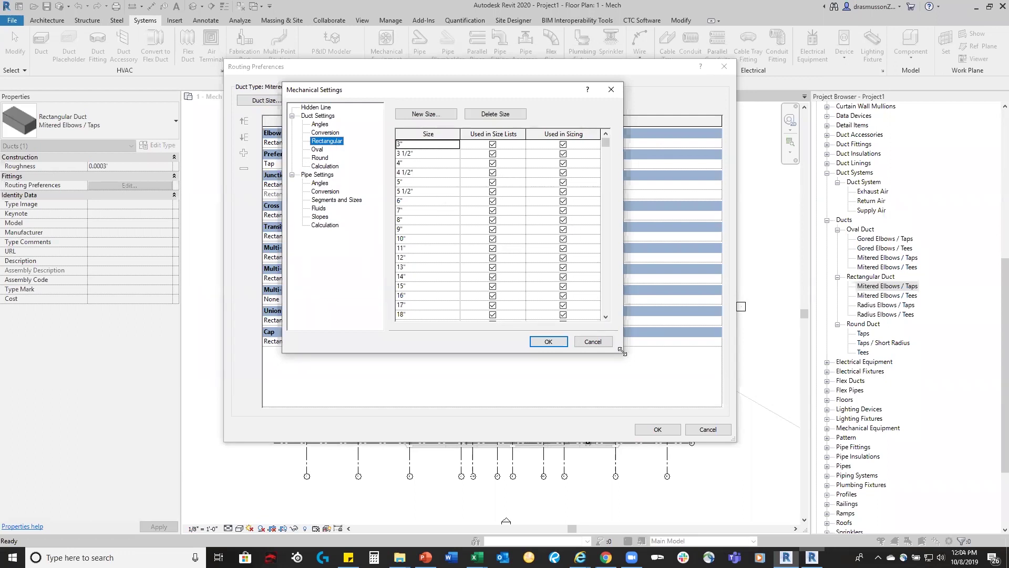
pyautogui.moveTo(622, 350); pyautogui.dragTo(760, 419)
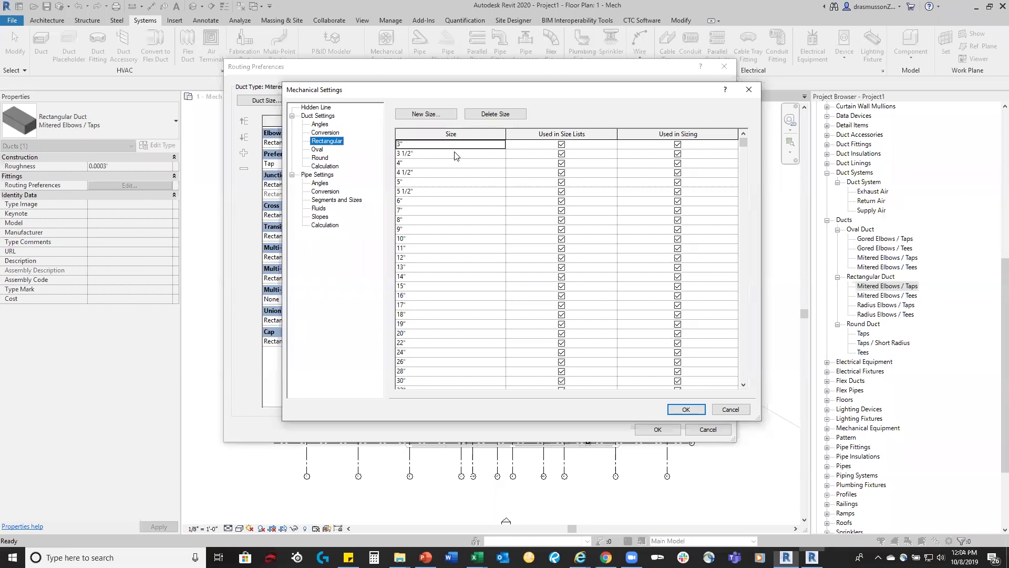
# Exclude the 3", 3 1/2" and 4 1/2" rectangular duct sizes from both size lists and sizing.
pyautogui.click(561, 144)
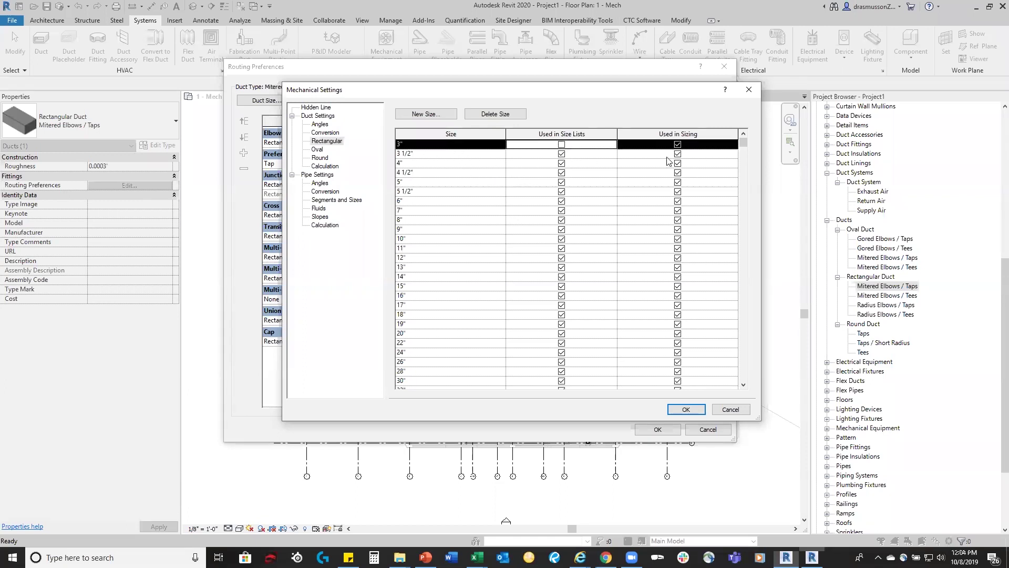
pyautogui.click(677, 144)
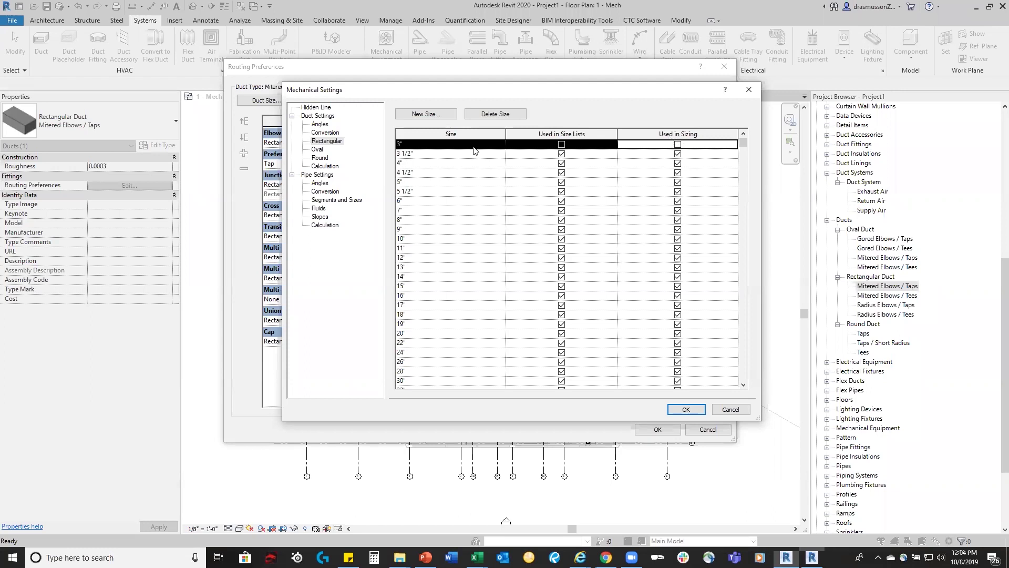
pyautogui.click(678, 144)
pyautogui.click(678, 145)
pyautogui.click(561, 154)
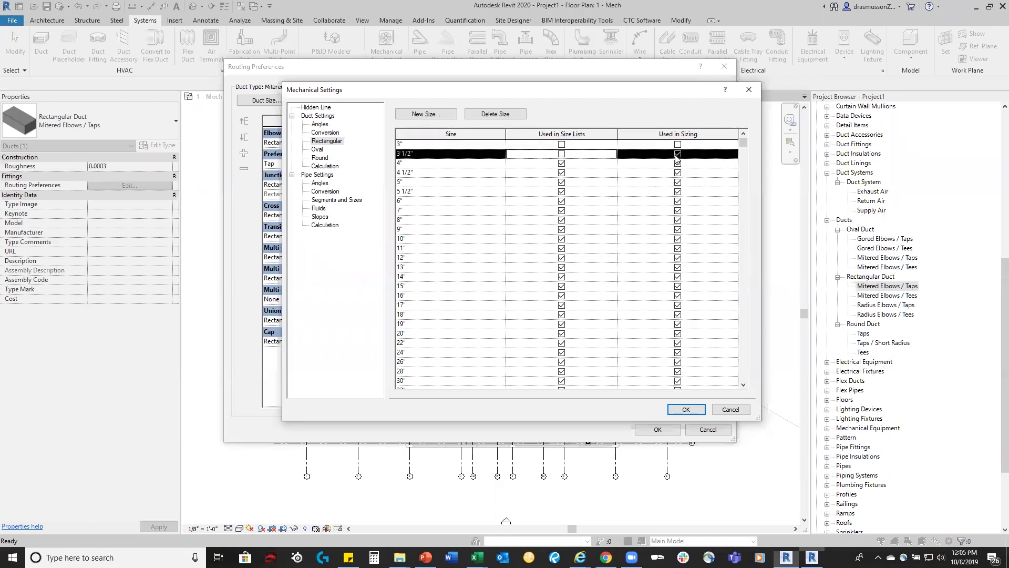
pyautogui.click(678, 154)
pyautogui.click(561, 172)
pyautogui.click(678, 173)
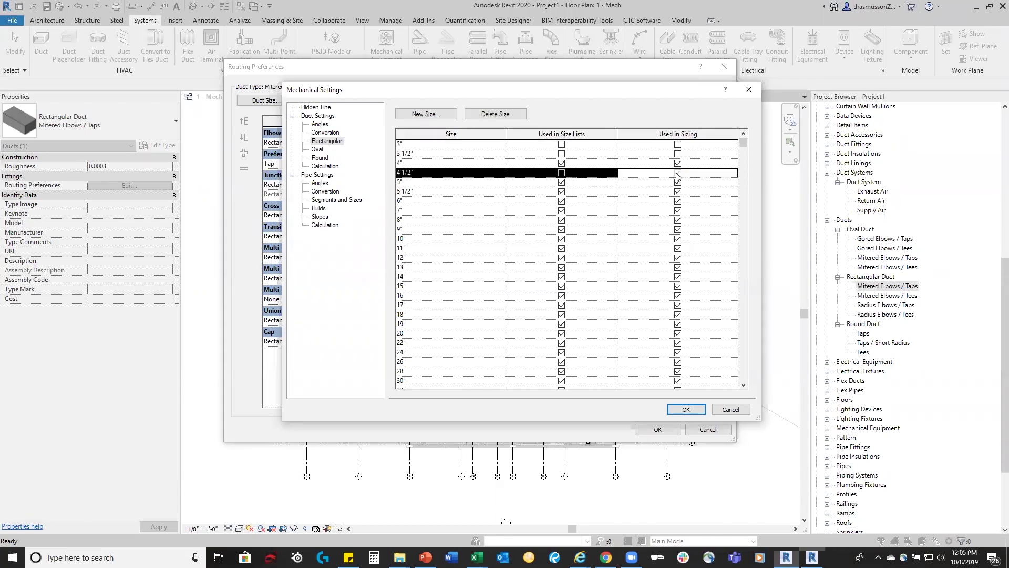
# Exclude the 5", 5 1/2", 7" and 9" rectangular duct sizes from both size lists and sizing.
pyautogui.click(561, 182)
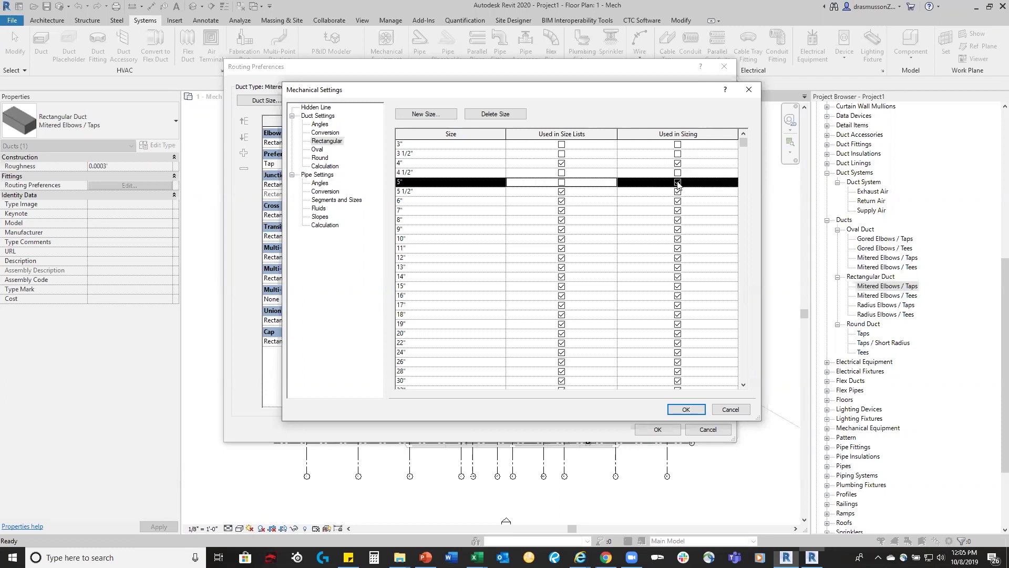
pyautogui.click(678, 182)
pyautogui.click(562, 192)
pyautogui.click(678, 191)
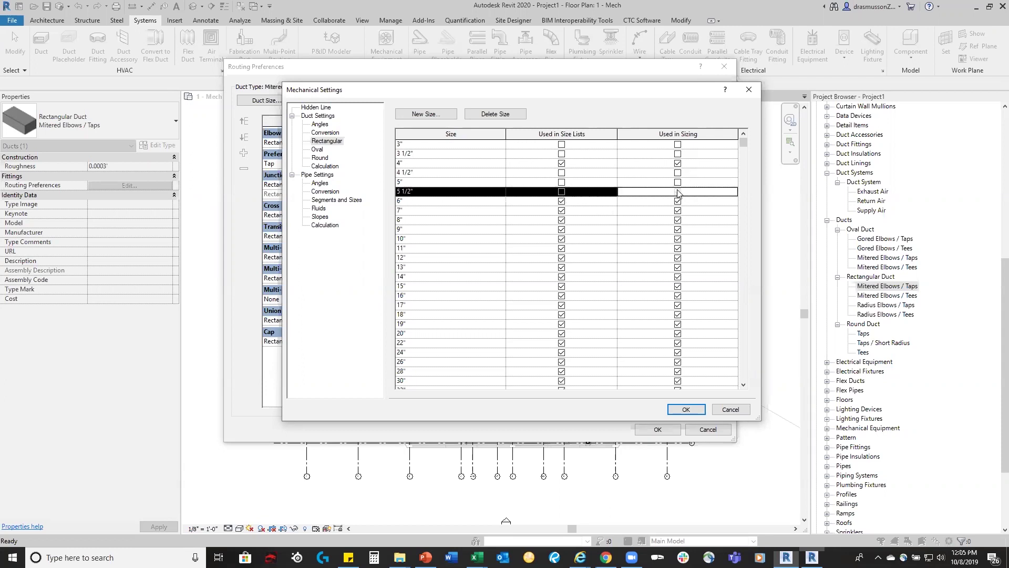
pyautogui.click(561, 211)
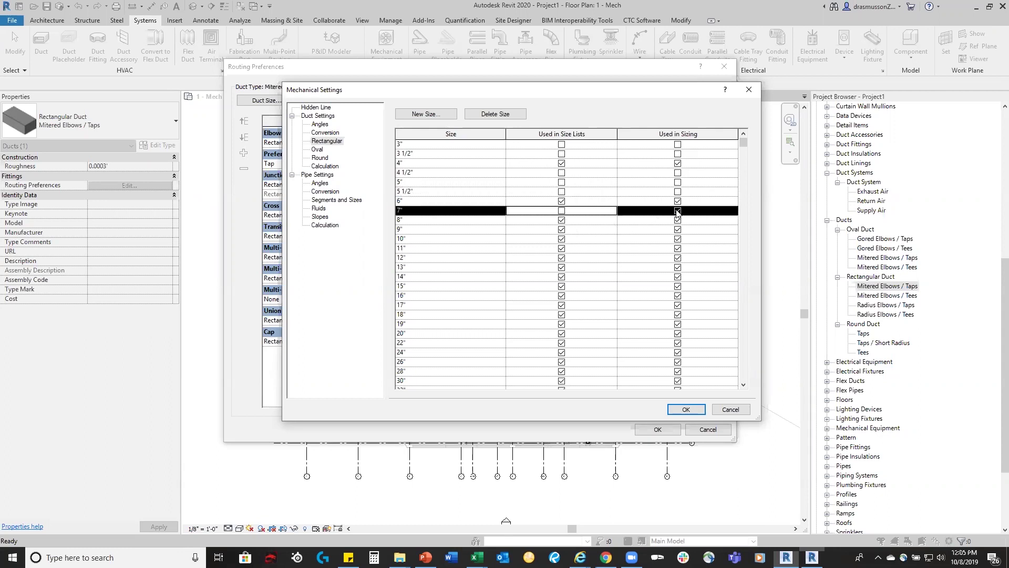
pyautogui.click(678, 211)
pyautogui.click(562, 232)
pyautogui.click(562, 231)
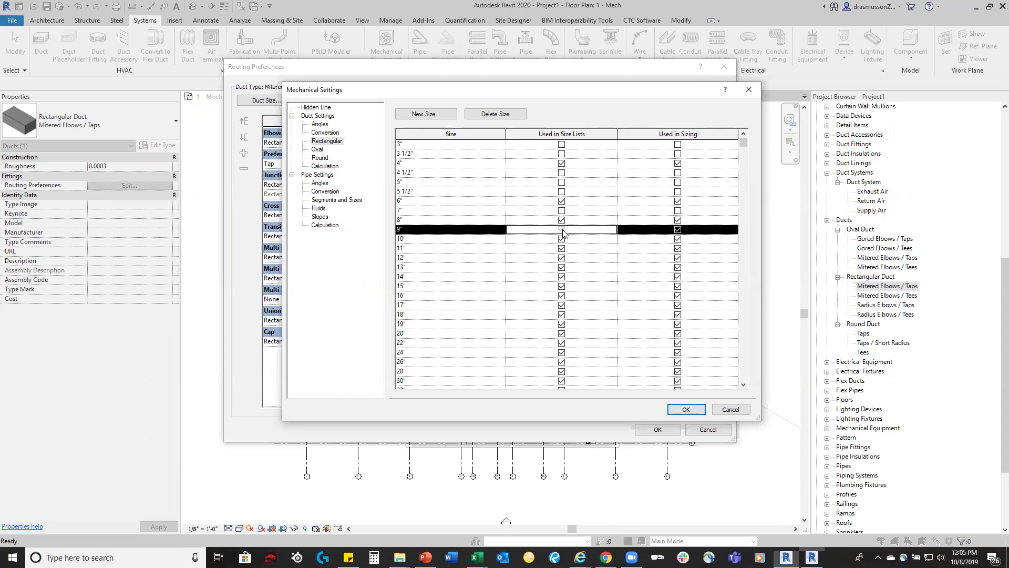
pyautogui.click(678, 230)
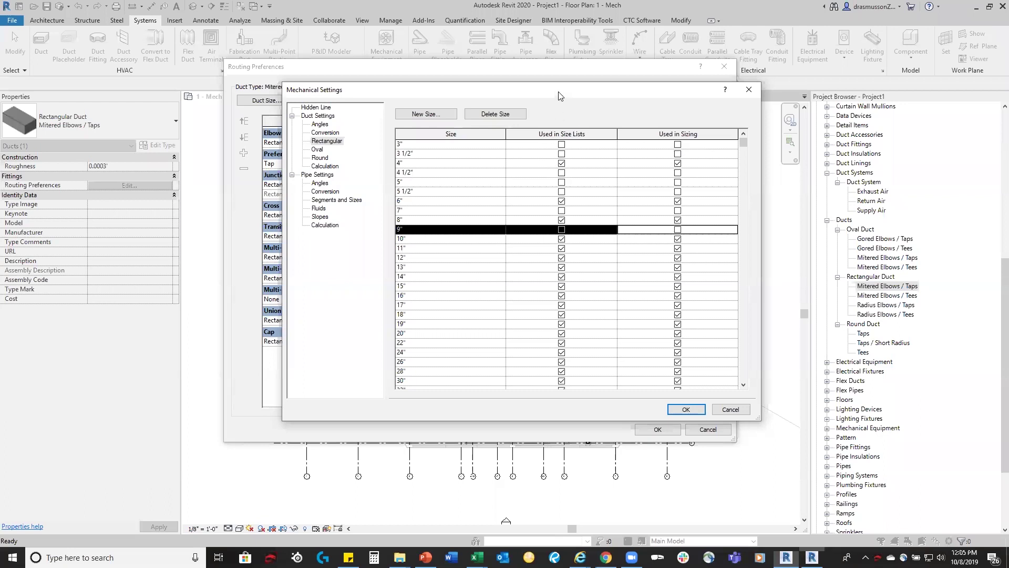
# Check the oval and round duct size lists and accept the mechanical settings.
pyautogui.moveTo(559, 95); pyautogui.dragTo(560, 72)
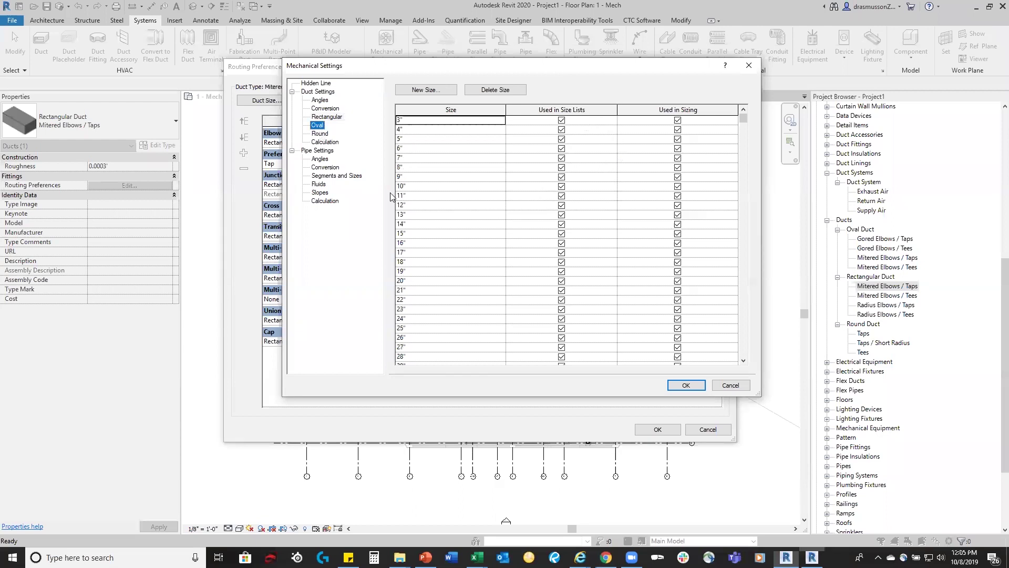
pyautogui.click(321, 135)
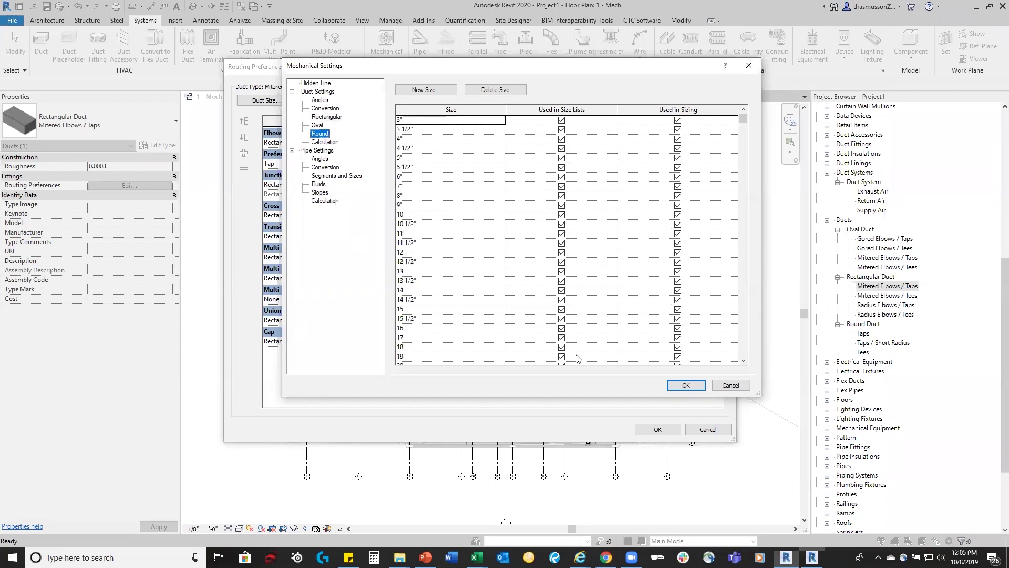
pyautogui.click(686, 386)
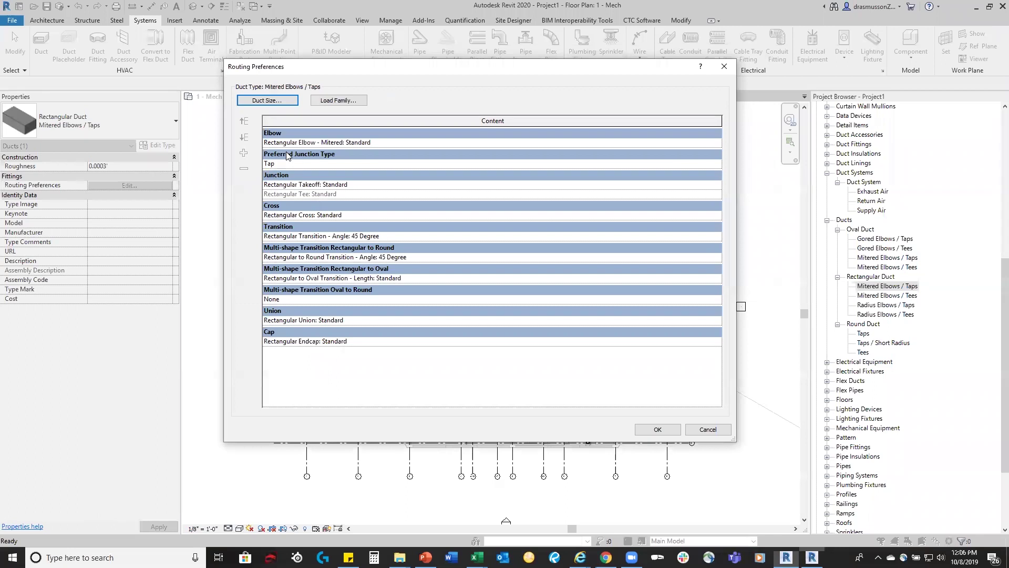
# Review the elbow fittings already available for the duct type in the routing preferences.
pyautogui.click(384, 142)
pyautogui.click(275, 143)
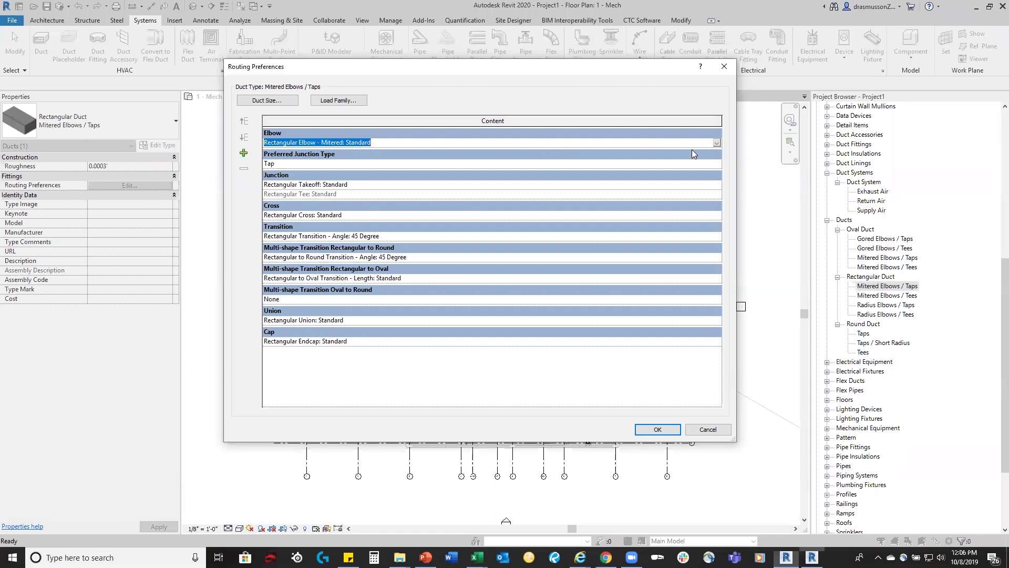
pyautogui.click(717, 142)
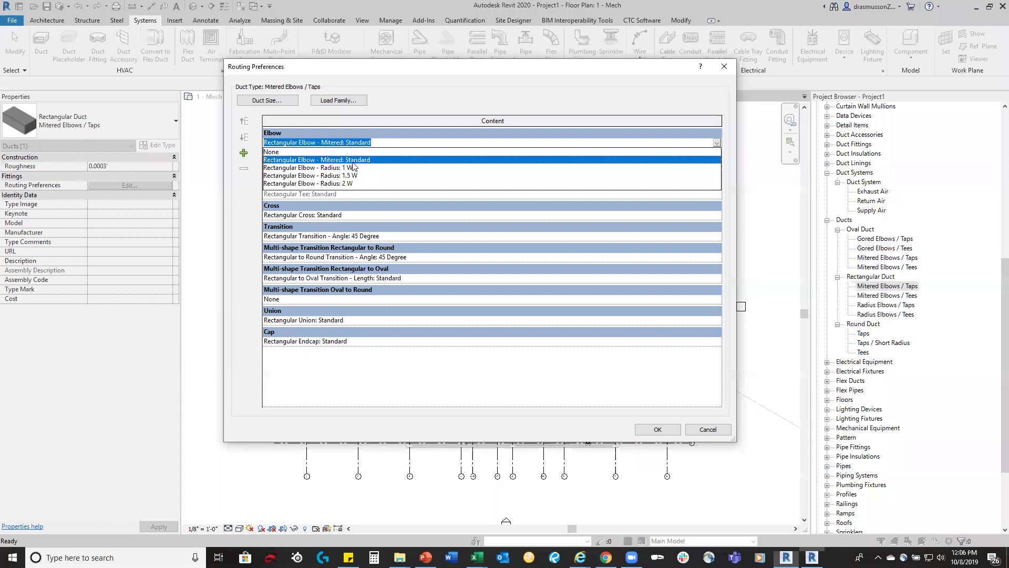
pyautogui.click(392, 106)
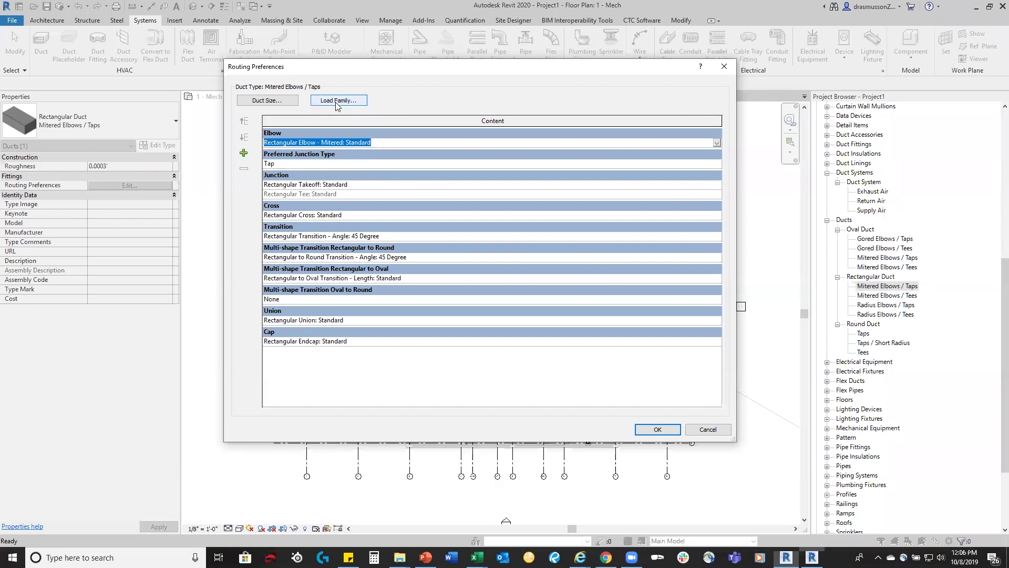
# Start loading a family, enlarge the file browser, and open the Duct > Fittings > Rectangular > Elbows library folder.
pyautogui.click(348, 98)
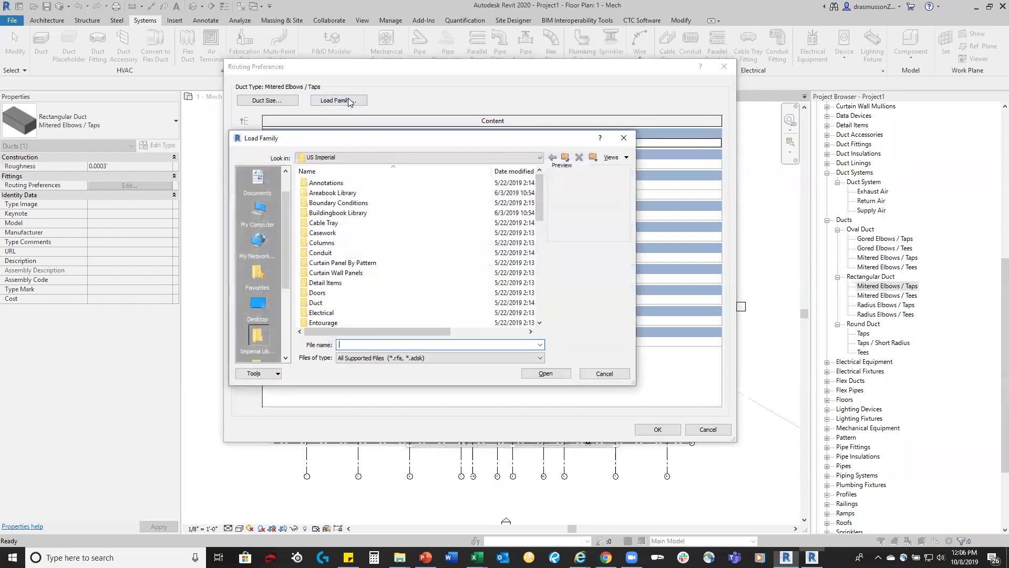
pyautogui.moveTo(366, 143); pyautogui.dragTo(372, 79)
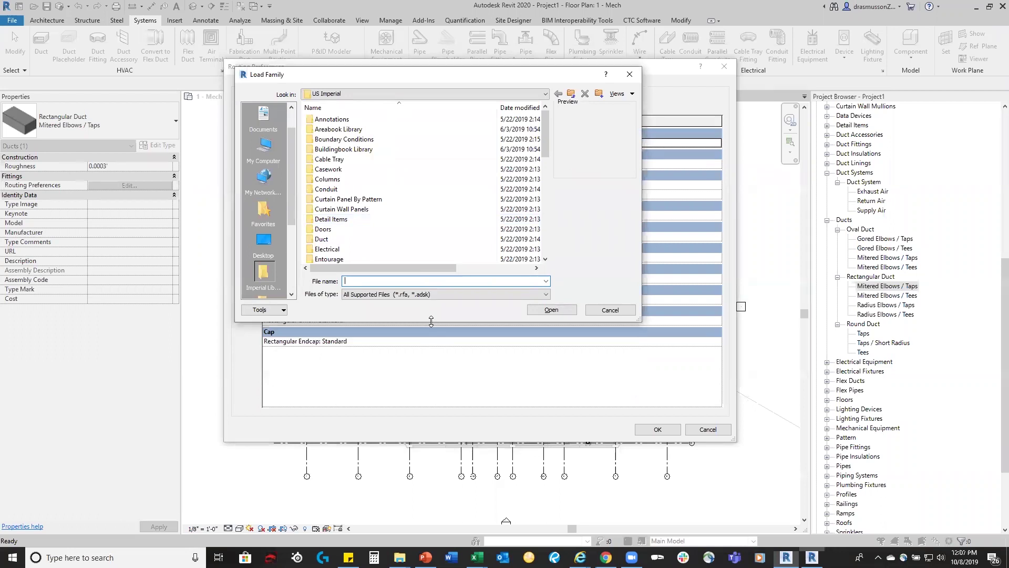
pyautogui.moveTo(431, 321); pyautogui.dragTo(431, 431)
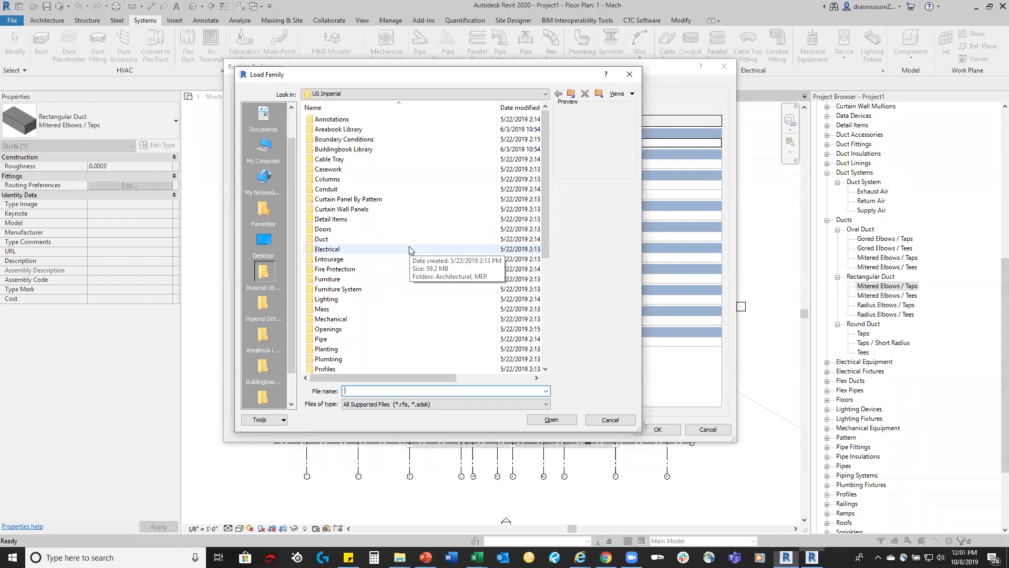
pyautogui.doubleClick(346, 243)
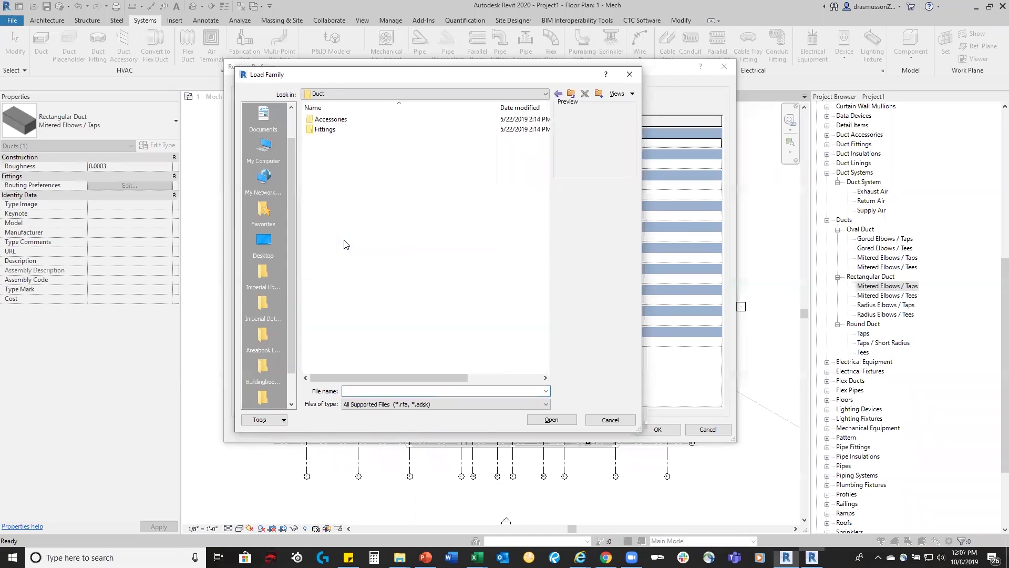
pyautogui.doubleClick(329, 134)
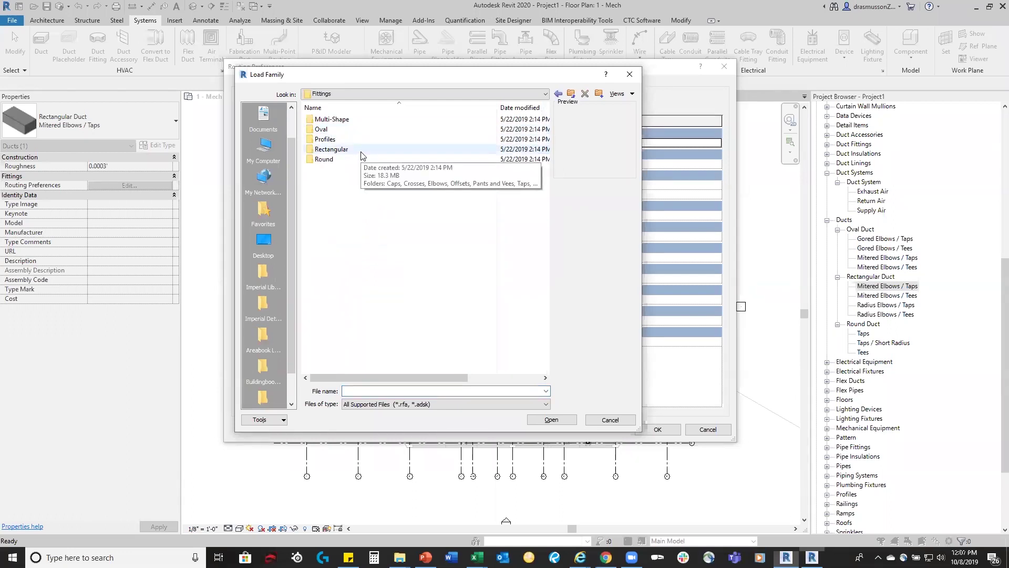
pyautogui.doubleClick(361, 152)
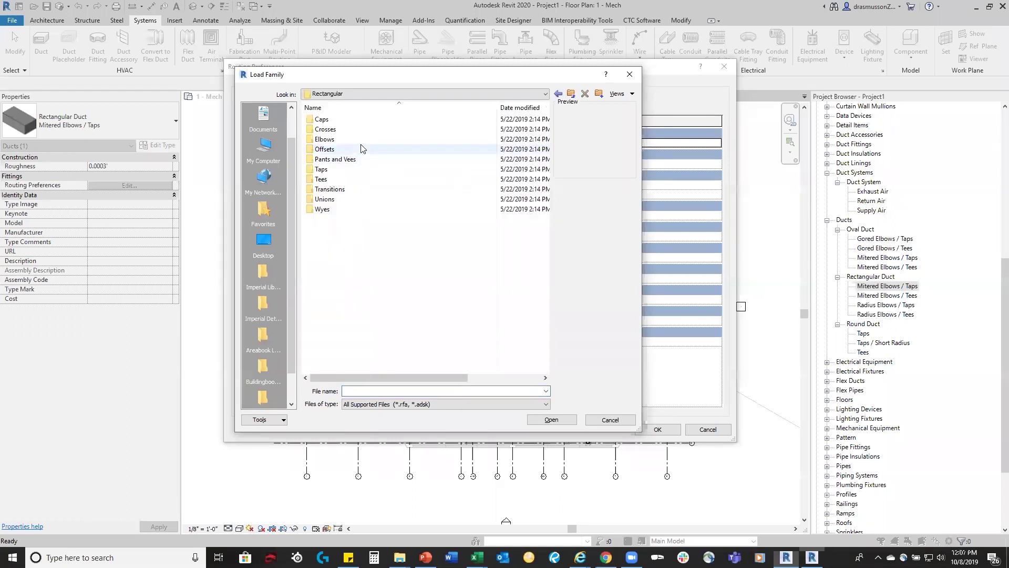
pyautogui.doubleClick(360, 139)
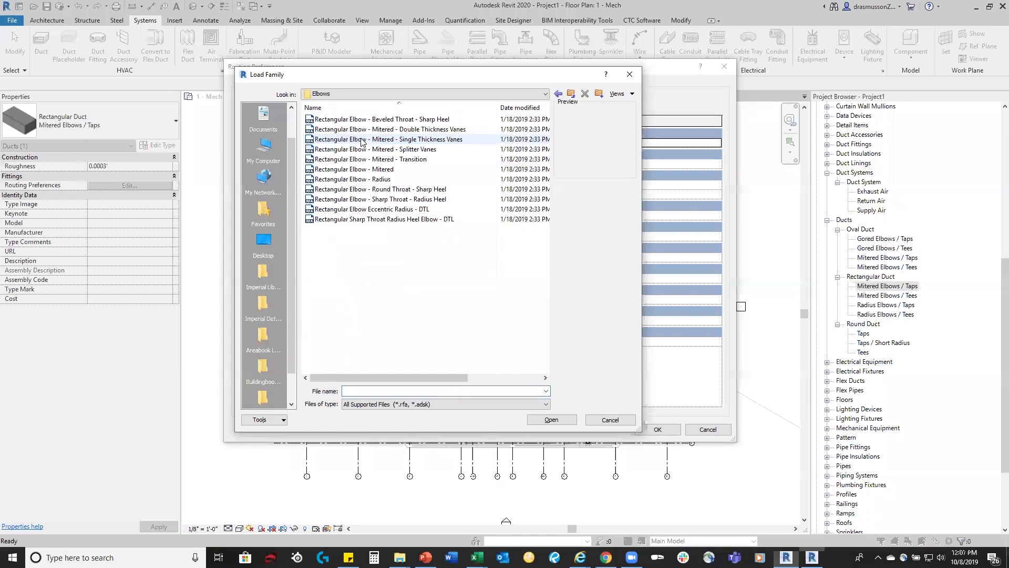
# Compare previews of the rectangular elbow families and load Rectangular Elbow - Mitered - Single Thickness Vanes.
pyautogui.click(432, 130)
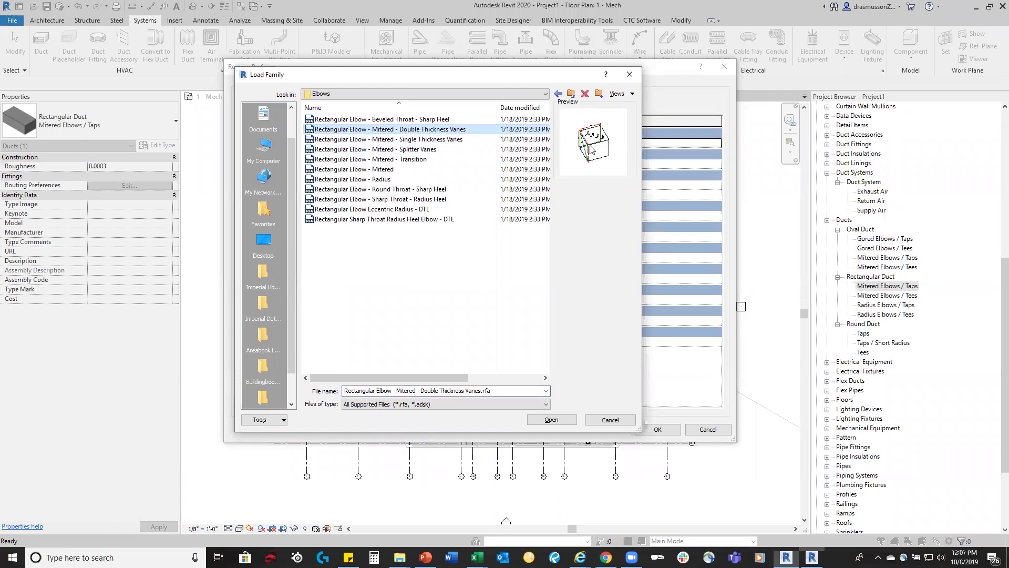
pyautogui.click(456, 141)
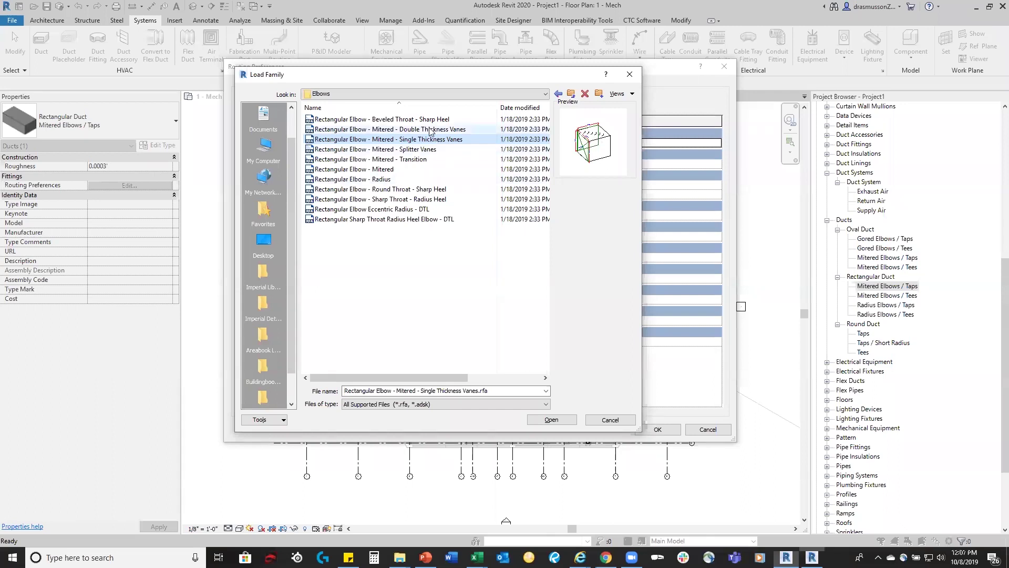
pyautogui.click(396, 132)
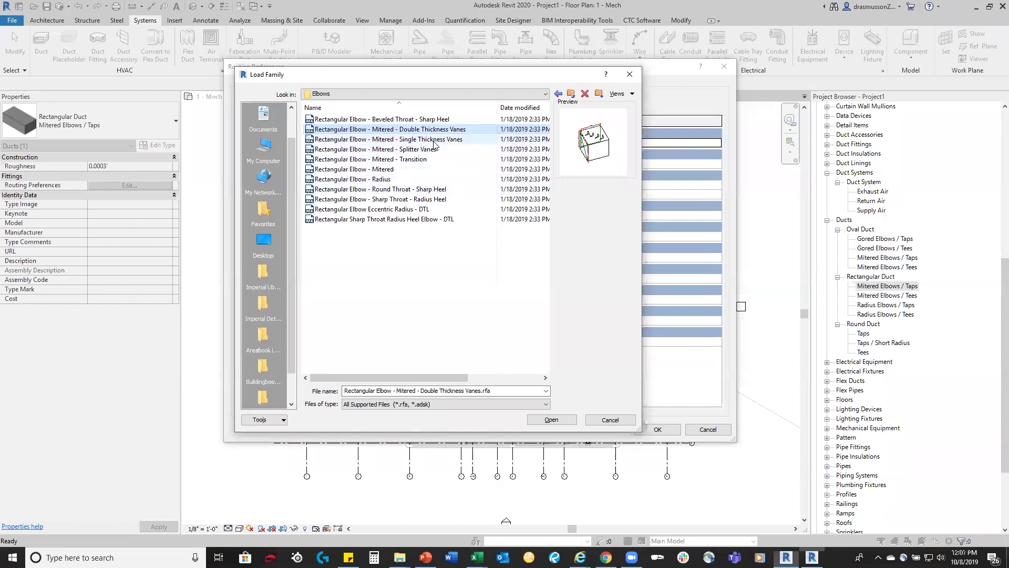
pyautogui.click(434, 139)
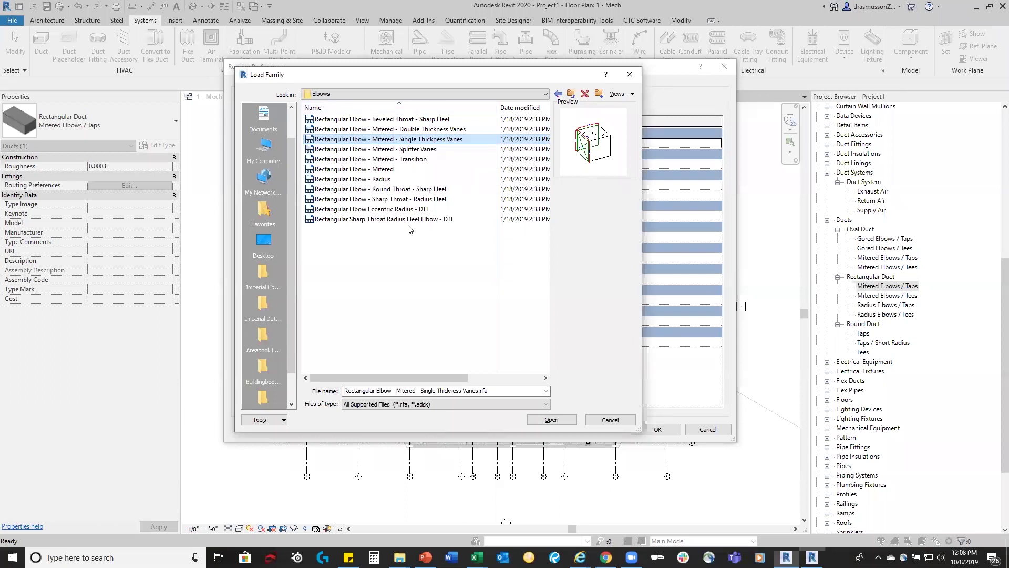
pyautogui.click(408, 190)
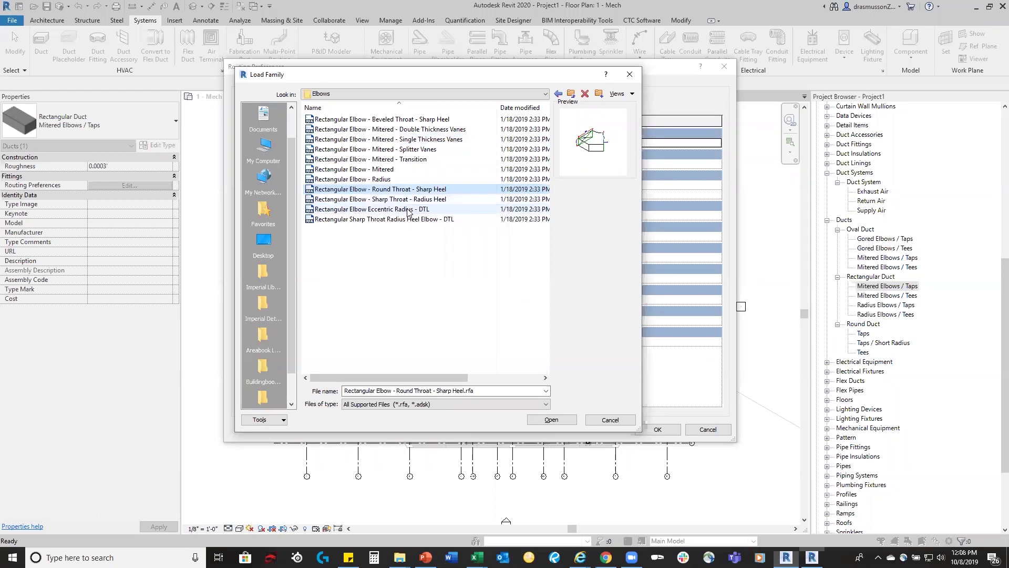
pyautogui.click(394, 180)
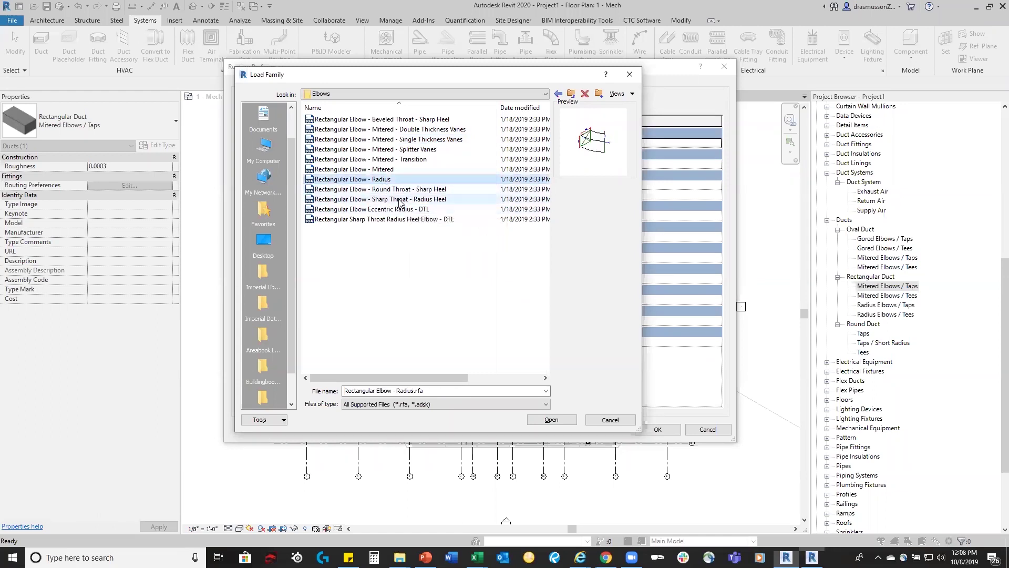
pyautogui.click(391, 170)
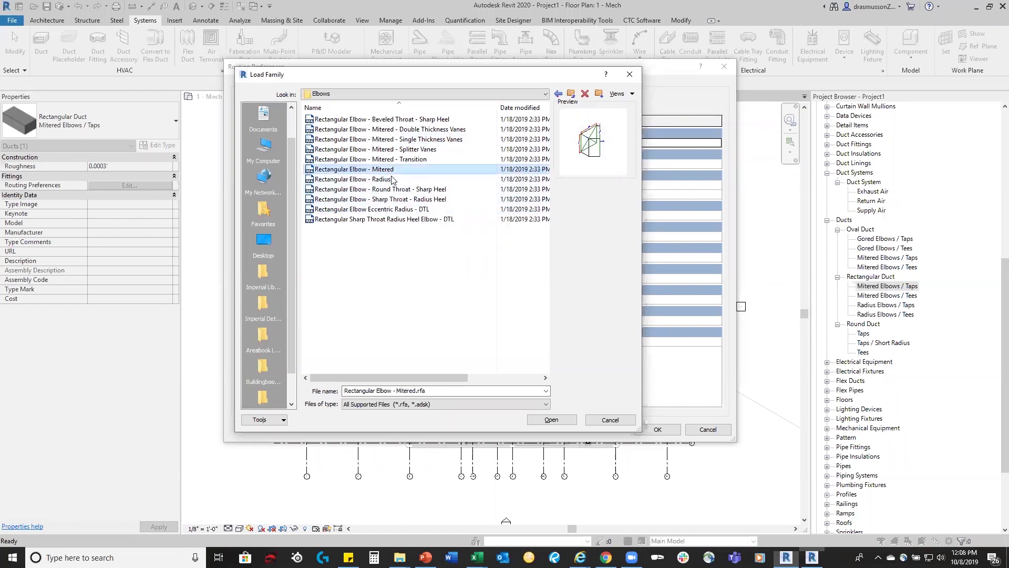
pyautogui.click(403, 210)
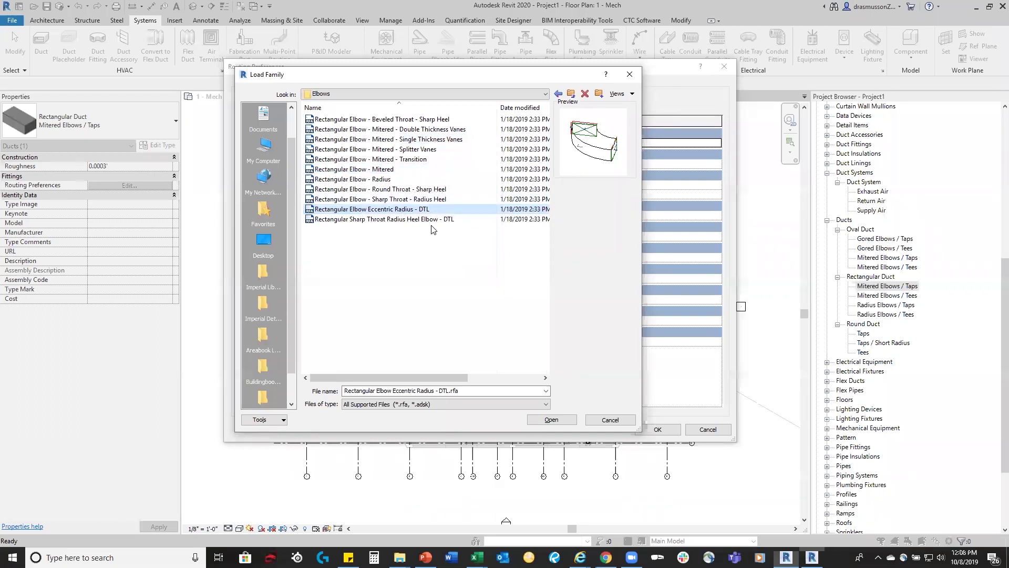
pyautogui.click(416, 159)
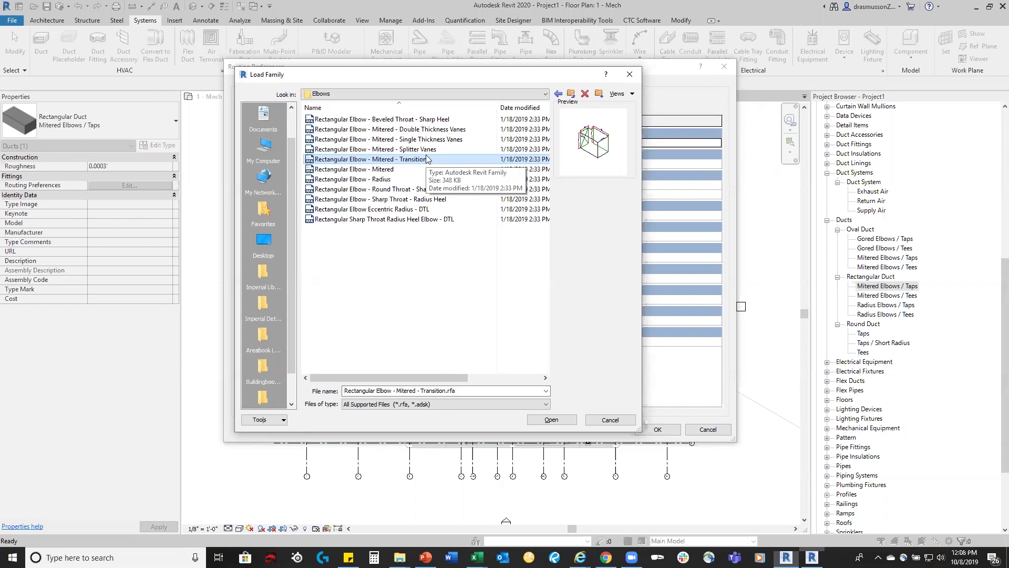
pyautogui.click(426, 140)
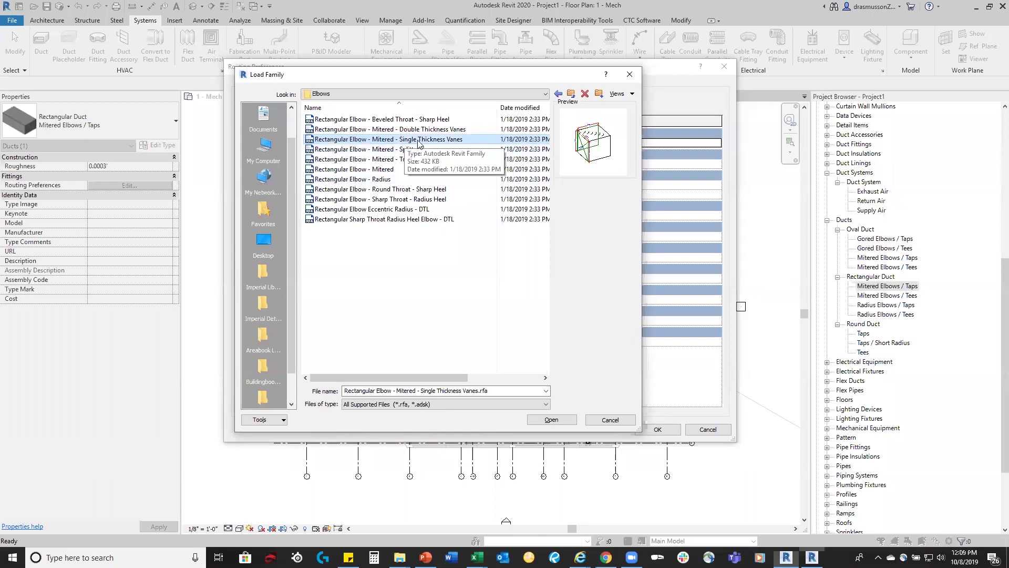
pyautogui.click(560, 423)
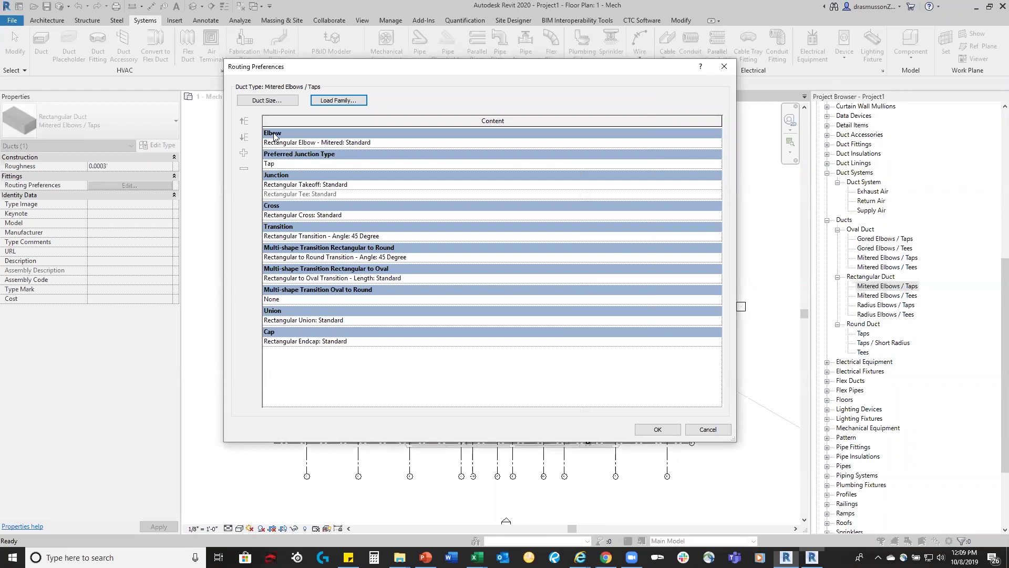
# Set the elbow fitting to Rectangular Elbow - Mitered - Single Thickness Vanes: Standard.
pyautogui.click(349, 145)
pyautogui.click(463, 143)
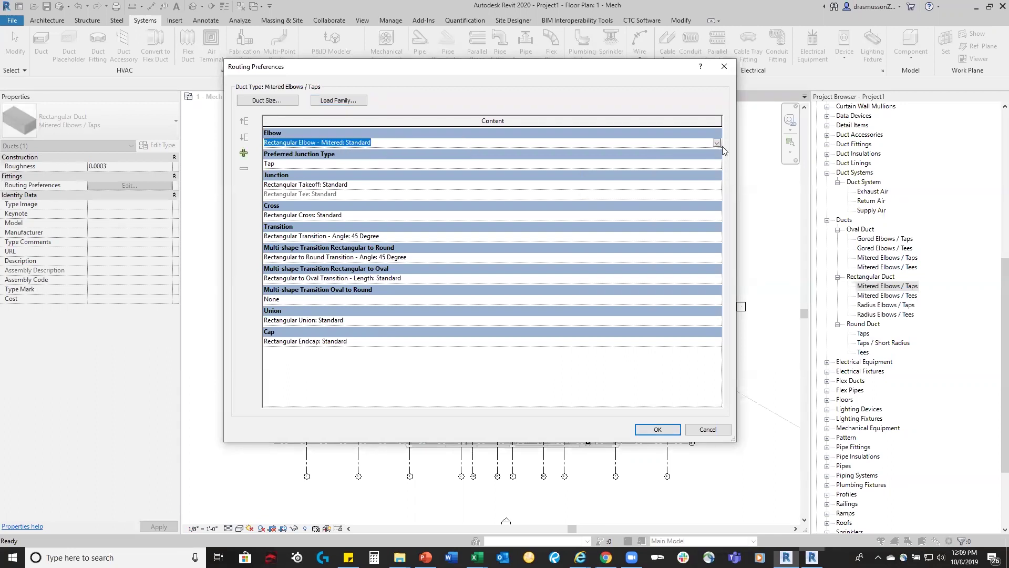
pyautogui.click(717, 143)
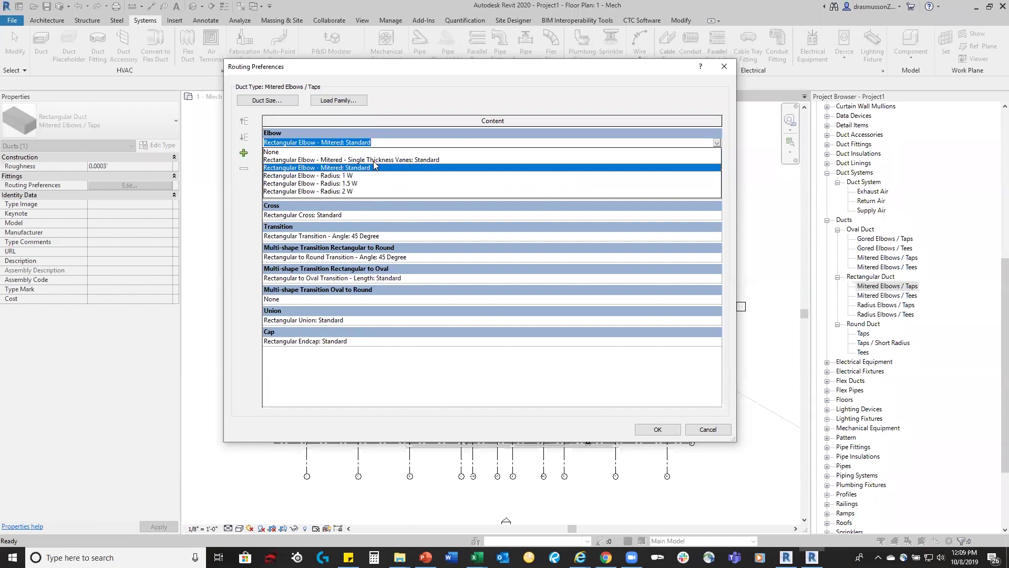
pyautogui.click(428, 160)
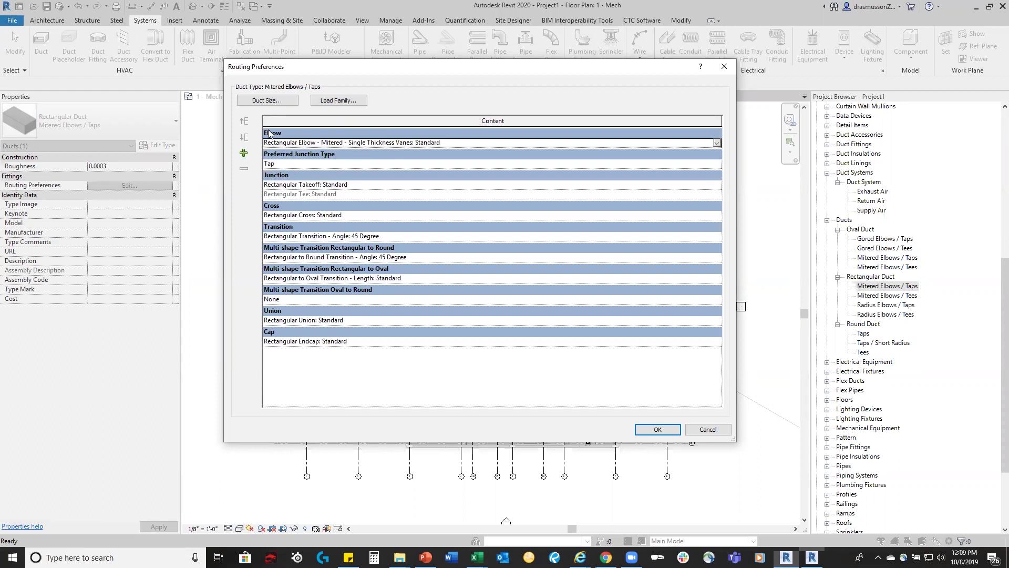
# Add a second elbow entry using Rectangular Elbow - Mitered: Standard and remove the Single Thickness Vanes entry.
pyautogui.click(241, 153)
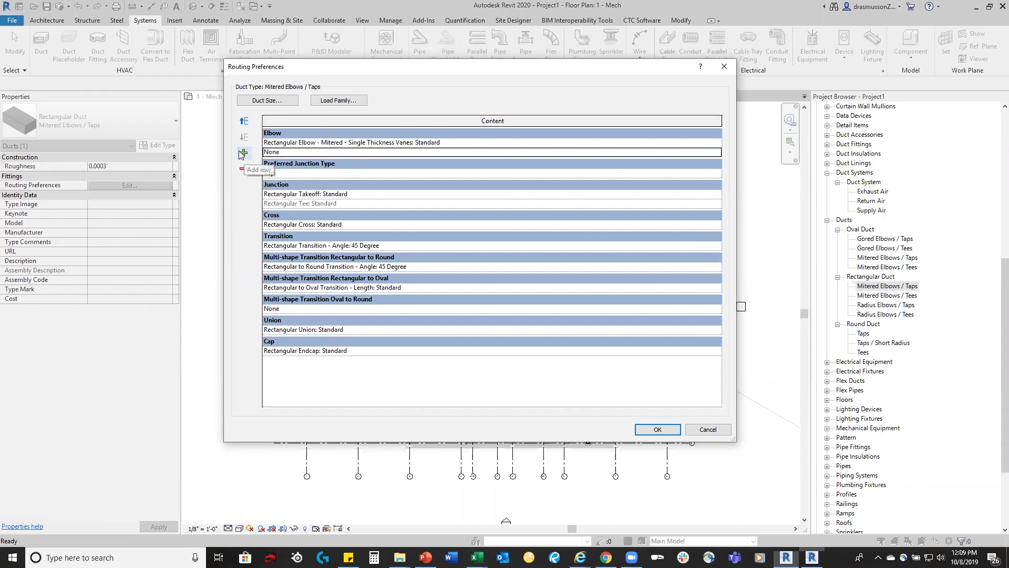
pyautogui.click(328, 152)
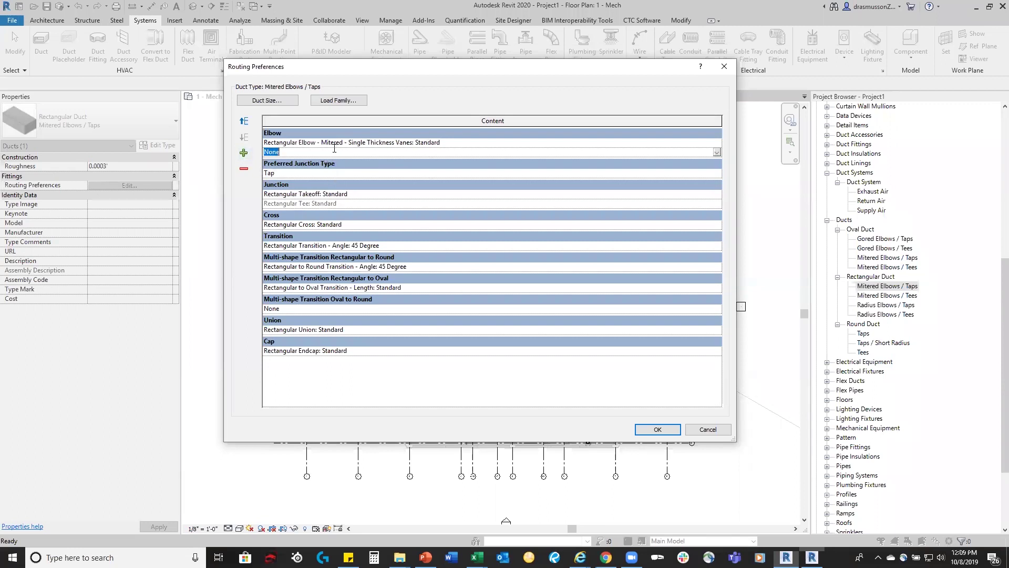
pyautogui.click(717, 152)
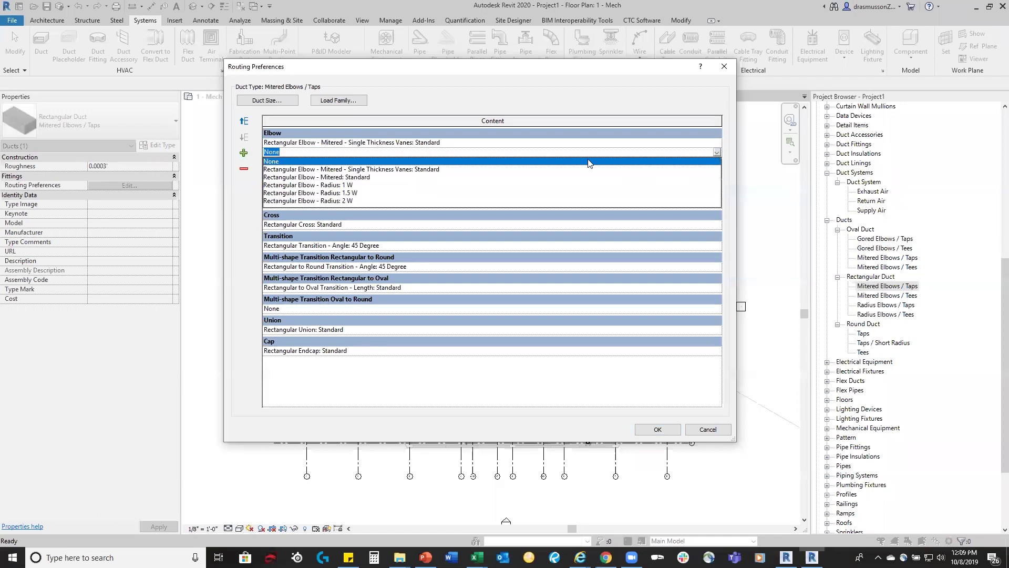
pyautogui.click(371, 177)
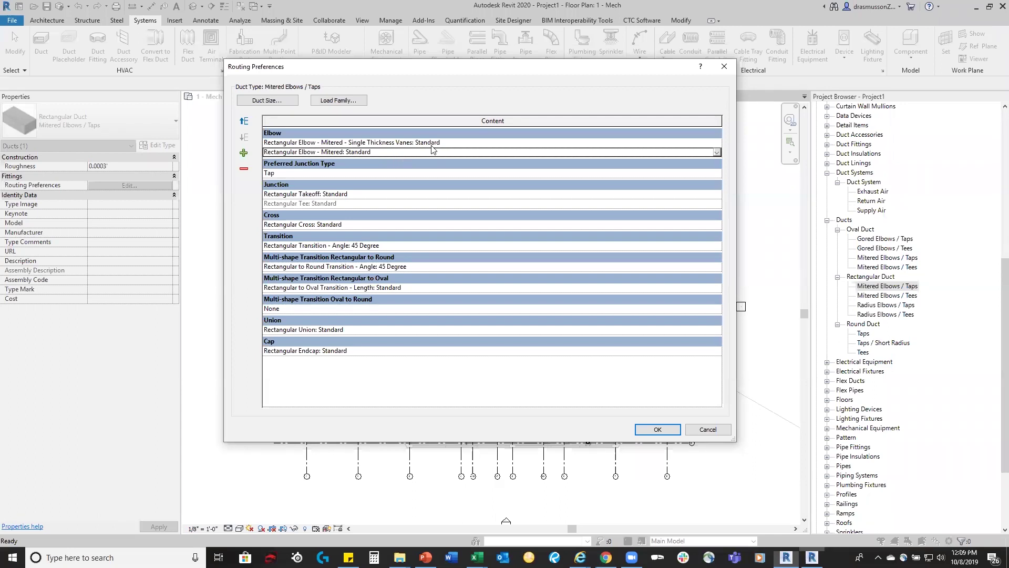
pyautogui.click(452, 141)
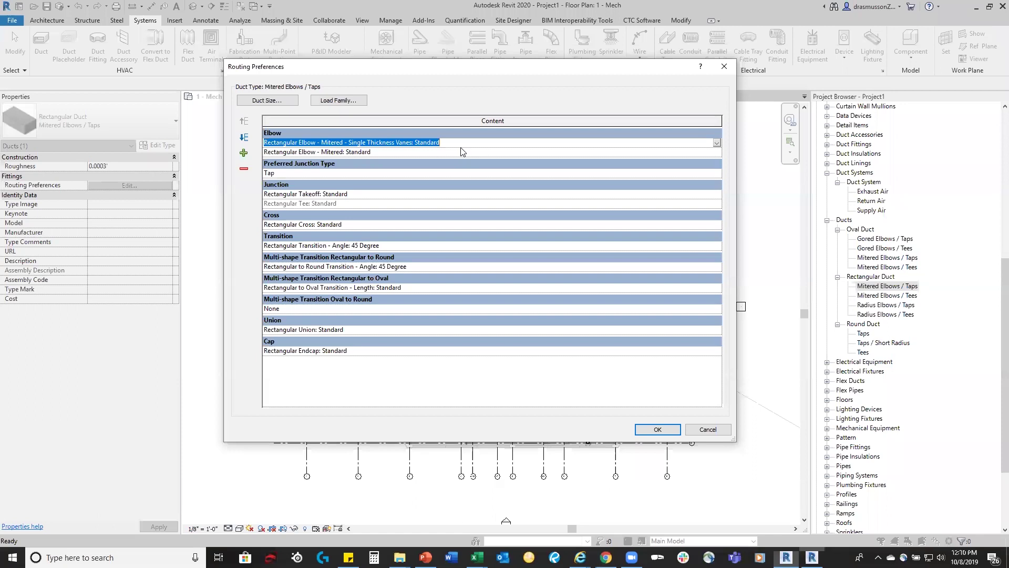
pyautogui.click(243, 169)
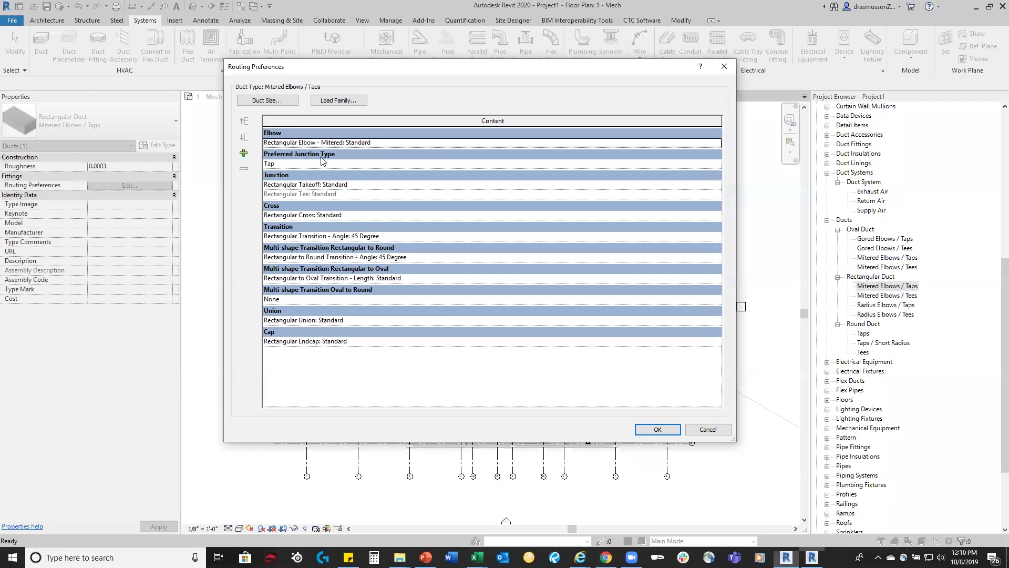
# Review the options for the preferred junction type and for the first junction fitting.
pyautogui.click(301, 165)
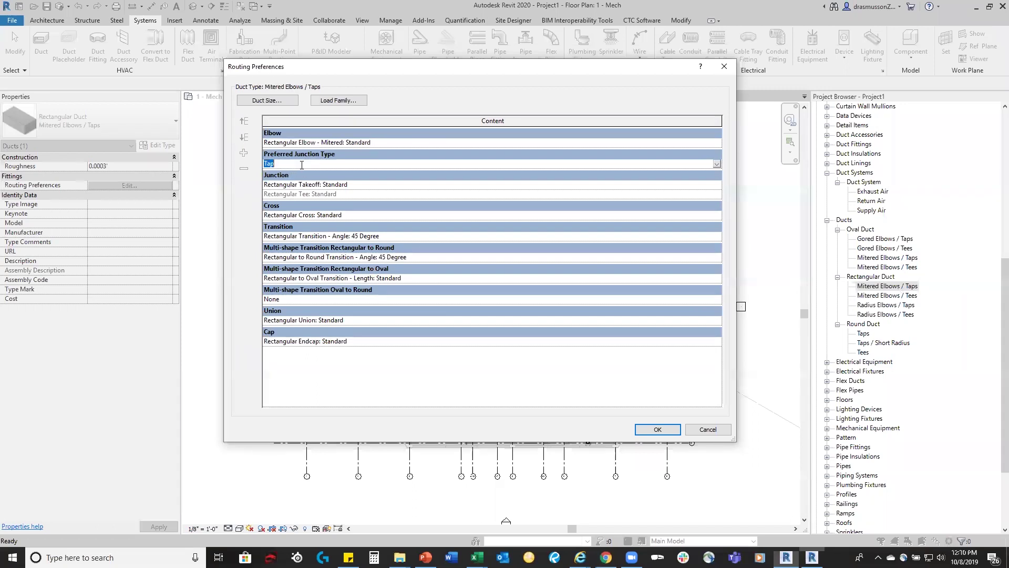
pyautogui.click(716, 164)
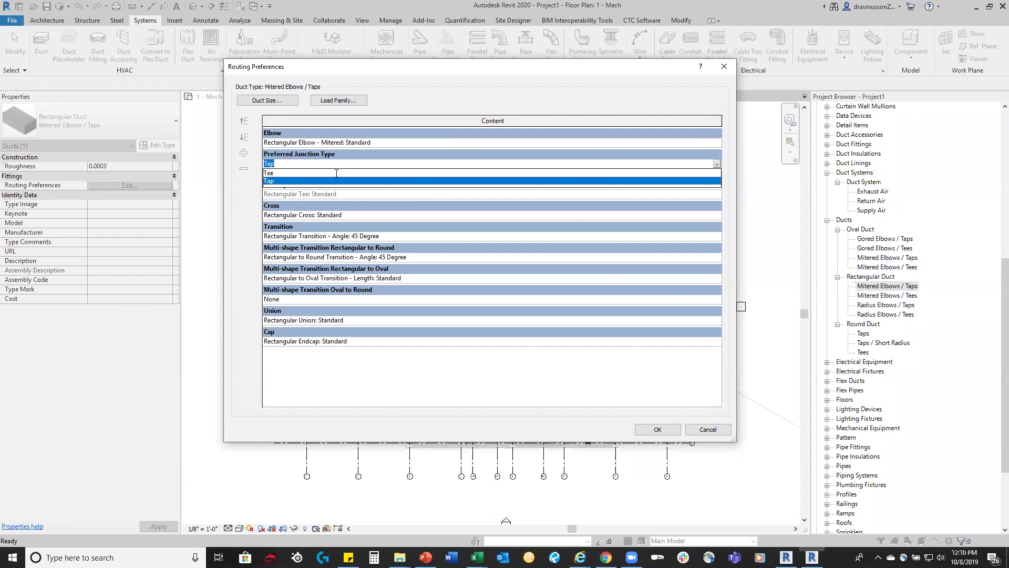
pyautogui.click(360, 164)
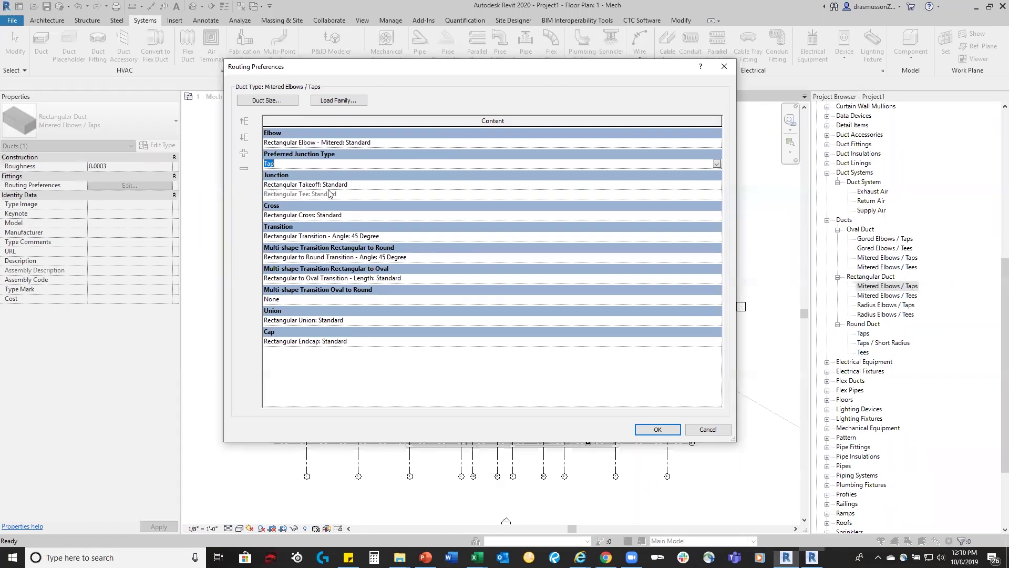
pyautogui.click(645, 186)
pyautogui.click(717, 185)
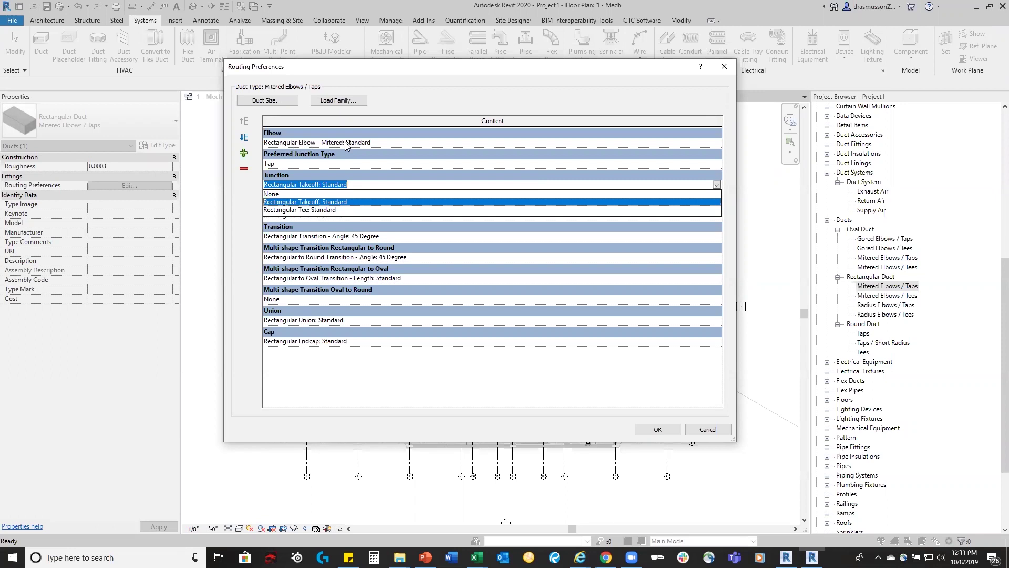
pyautogui.click(437, 145)
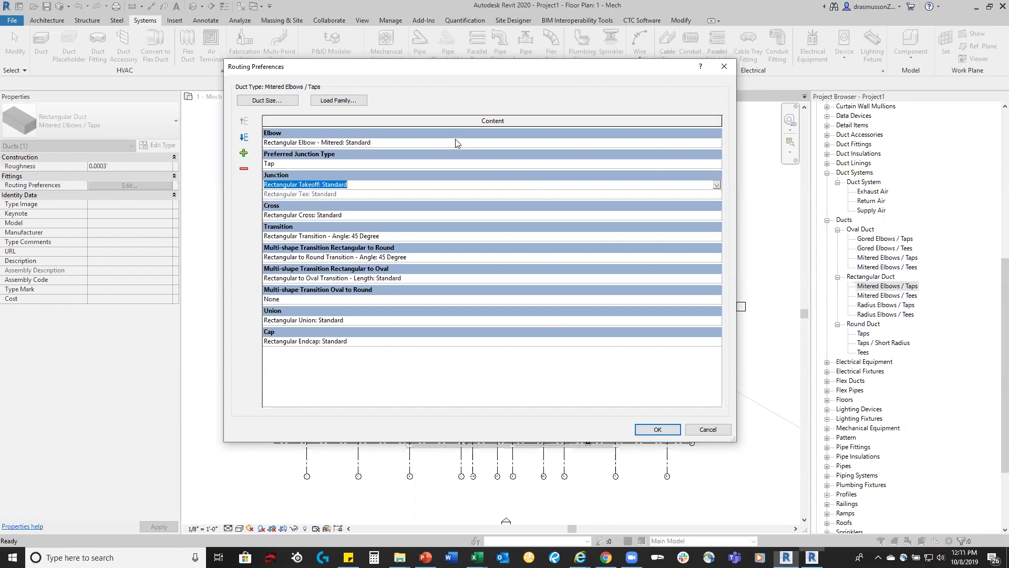
# Set the elbow fitting back to Rectangular Elbow - Mitered - Single Thickness Vanes: Standard.
pyautogui.click(405, 142)
pyautogui.click(716, 143)
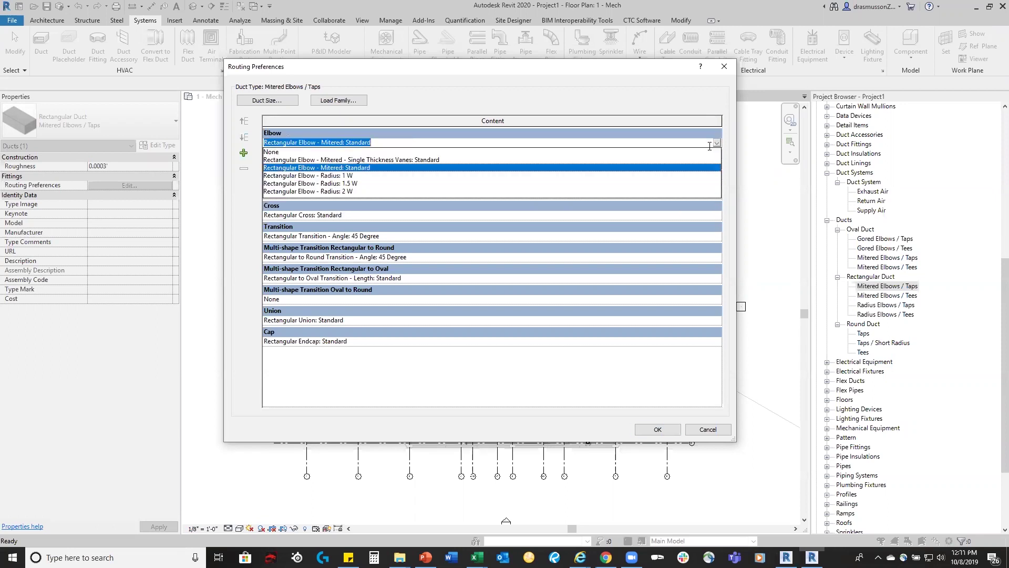
pyautogui.click(427, 161)
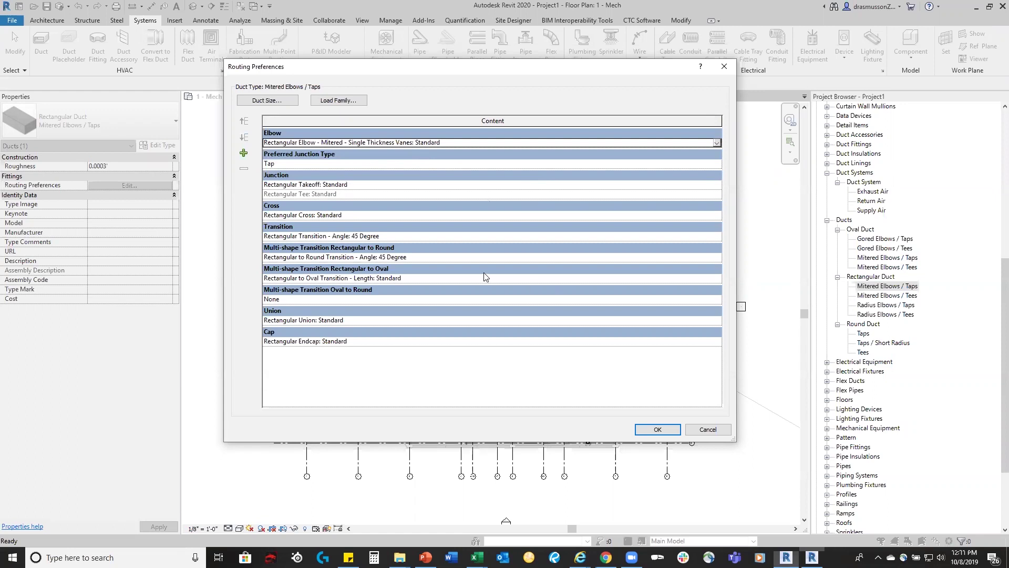
pyautogui.click(353, 185)
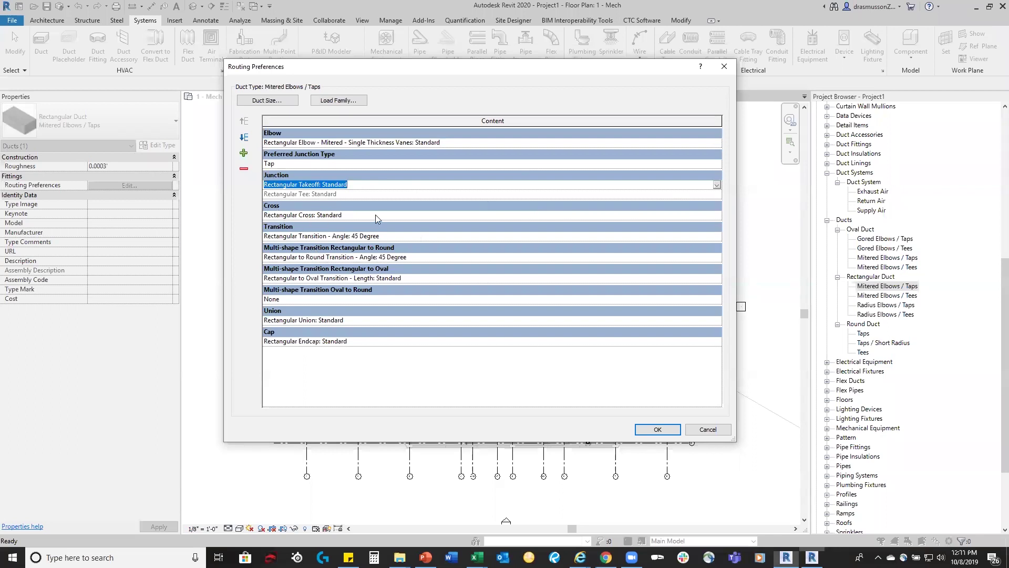
# Review the available transition fittings and load Rectangular Length Eccentric Transition - DTL from the Rectangular duct fittings' Transitions folder.
pyautogui.click(411, 235)
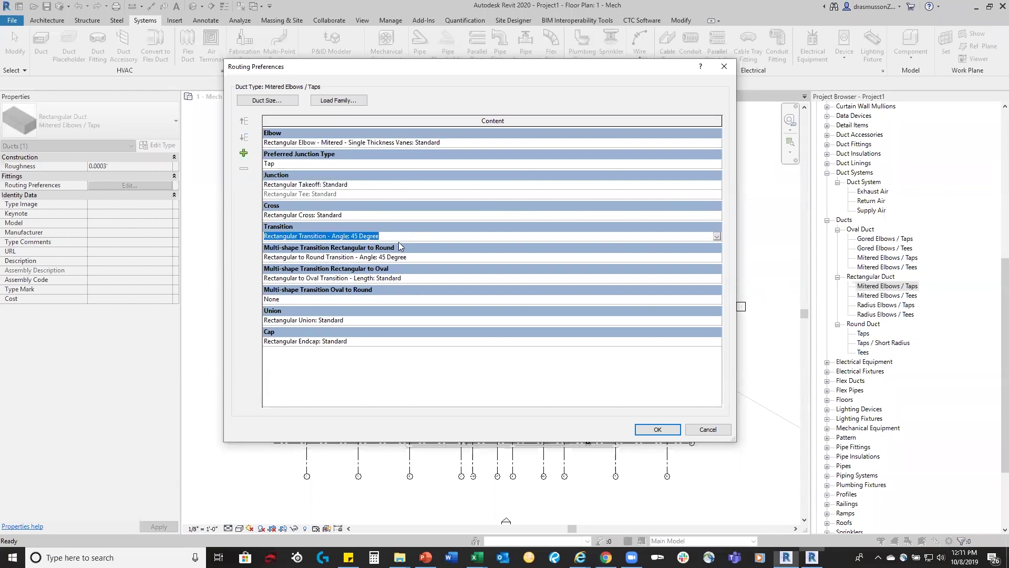
pyautogui.click(715, 236)
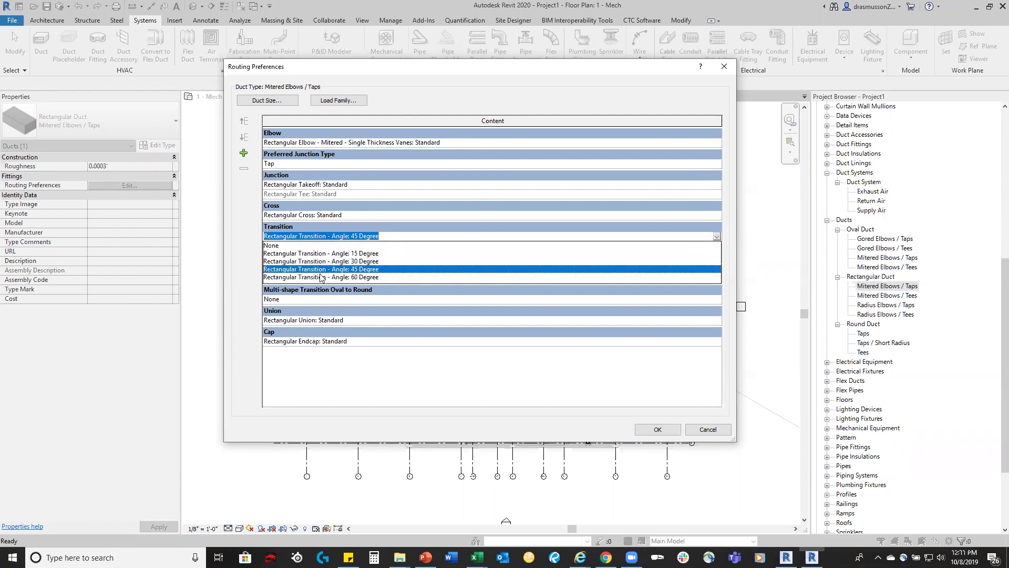
pyautogui.click(410, 236)
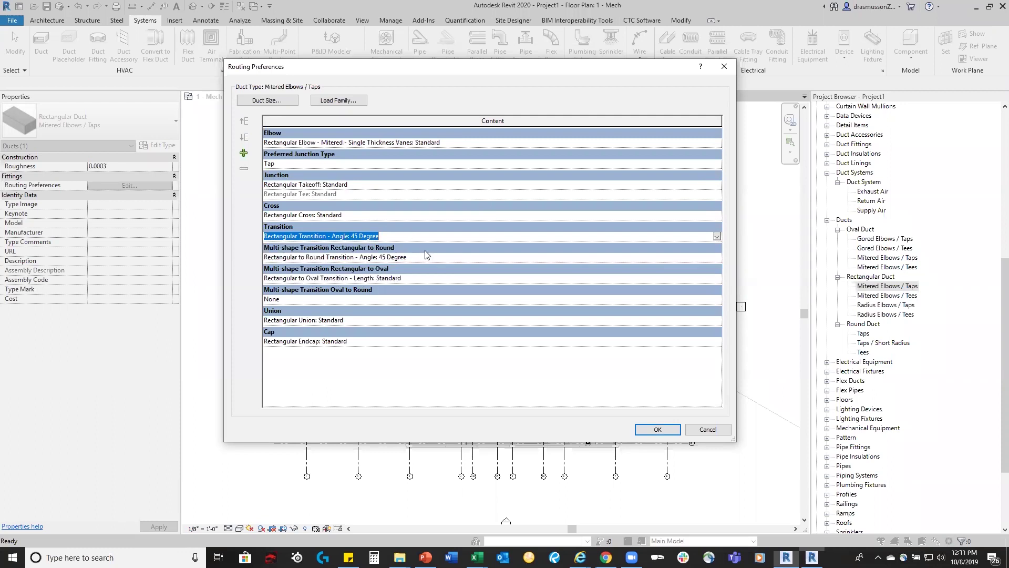
pyautogui.click(347, 102)
pyautogui.click(350, 94)
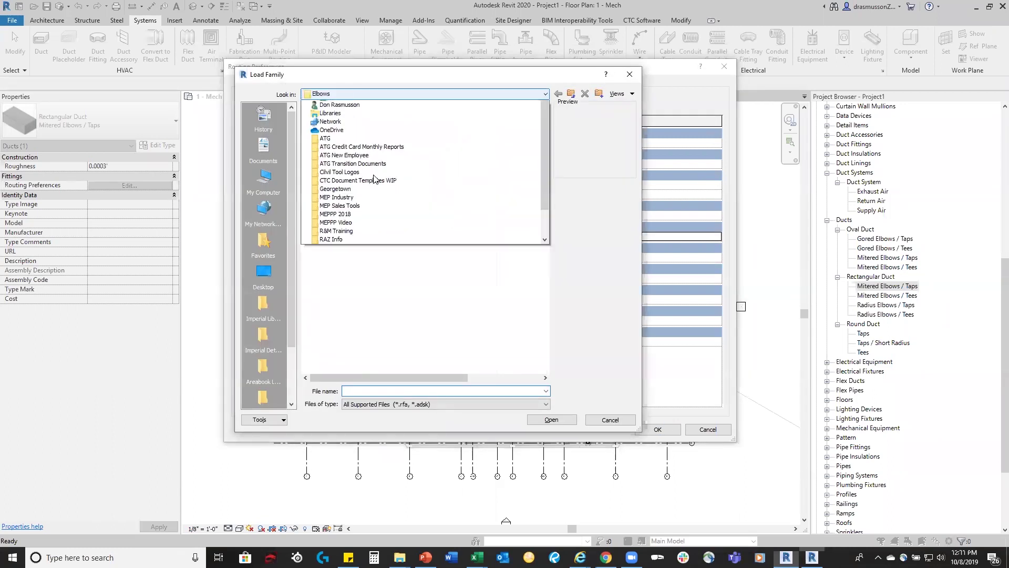
pyautogui.scroll(2, 410, 290)
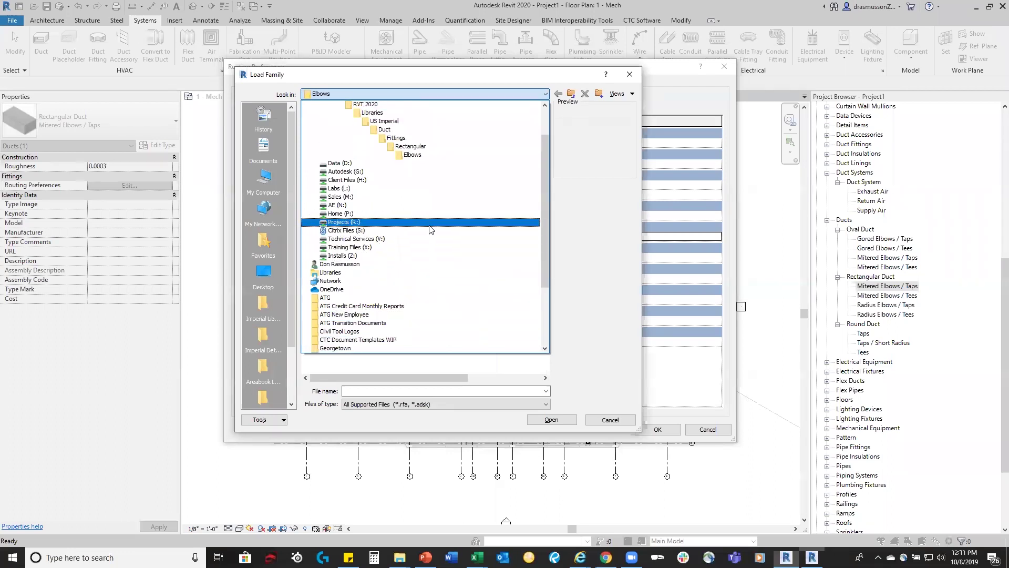
pyautogui.scroll(1, 430, 230)
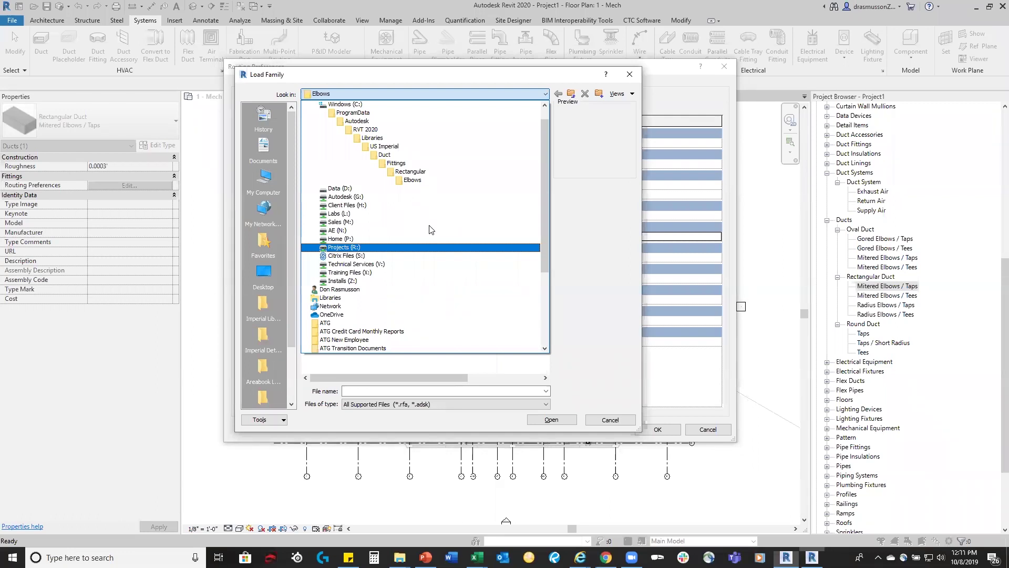
pyautogui.click(455, 172)
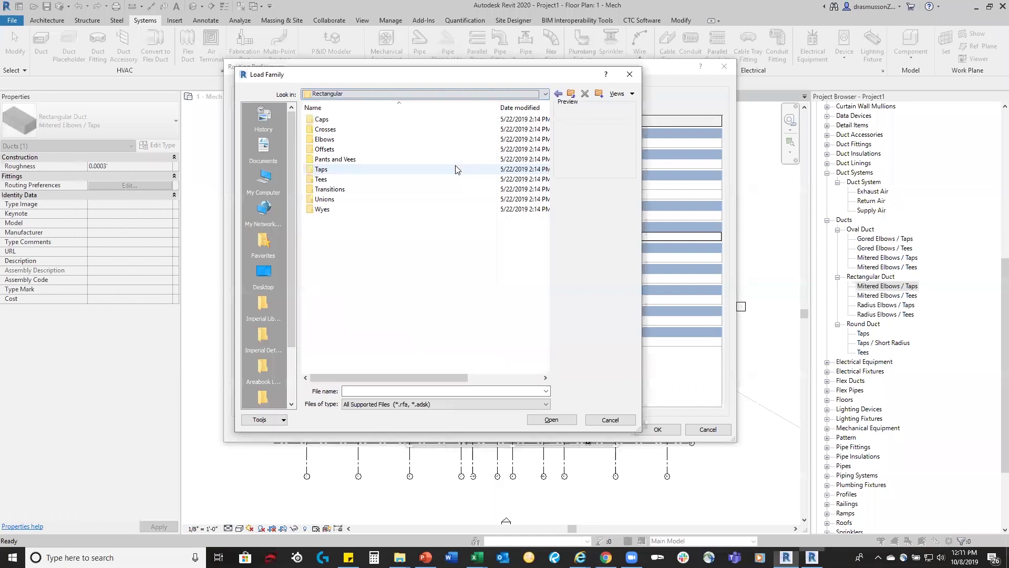
pyautogui.doubleClick(425, 191)
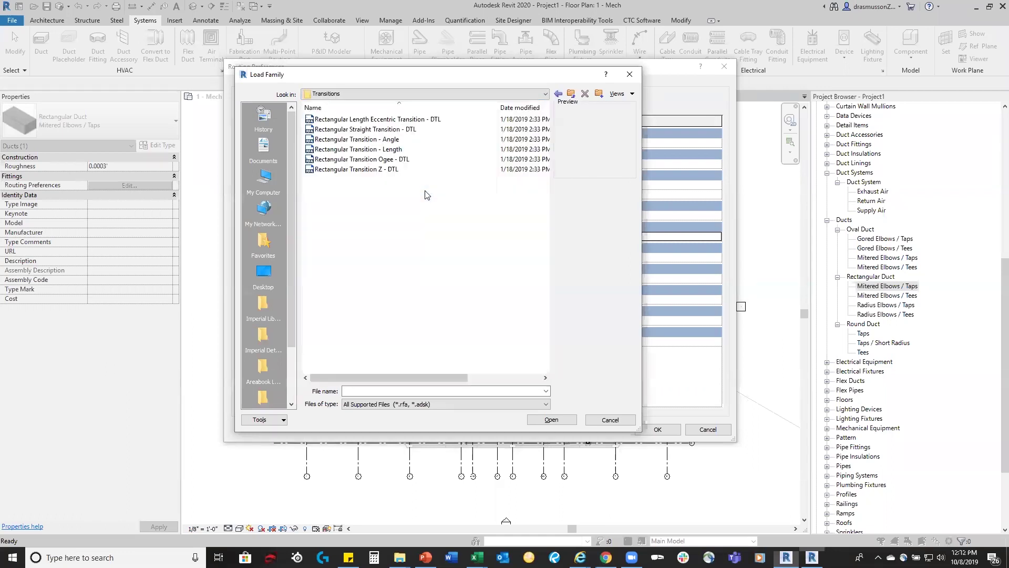
pyautogui.click(356, 121)
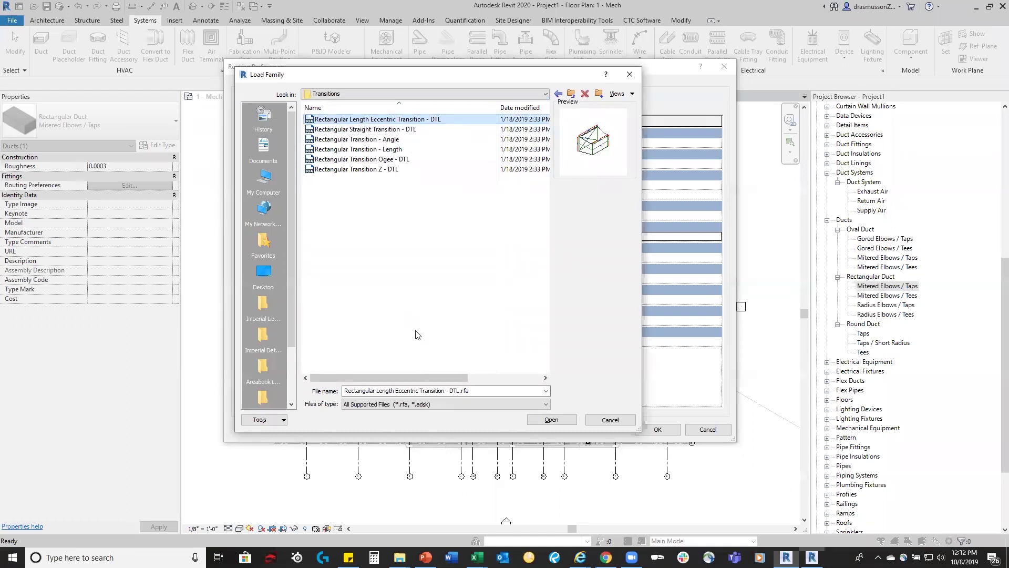
pyautogui.click(553, 423)
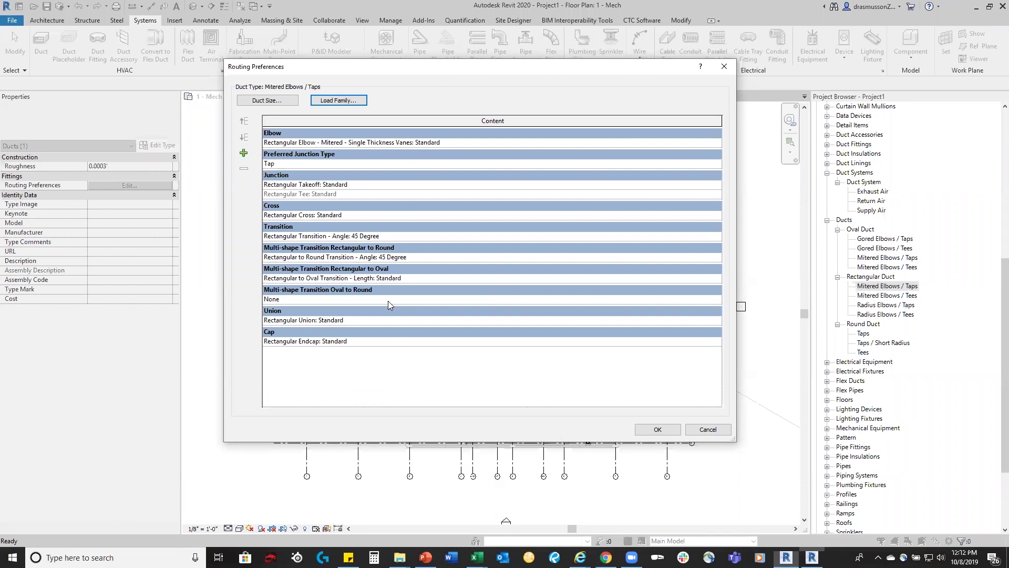
# Set the transition fitting to Rectangular Length Eccentric Transition - DTL: Standard.
pyautogui.doubleClick(400, 236)
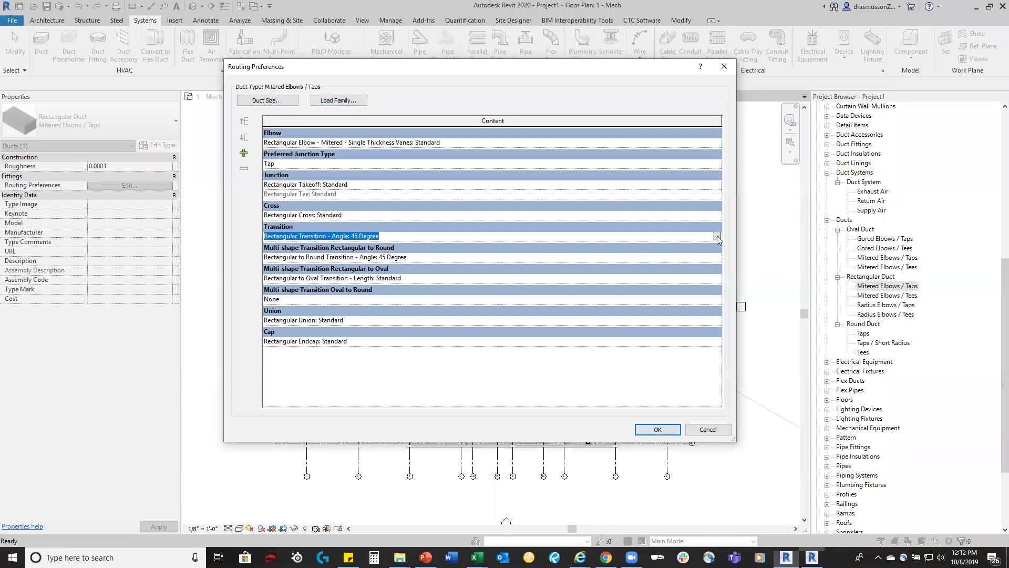
pyautogui.click(717, 236)
pyautogui.click(387, 257)
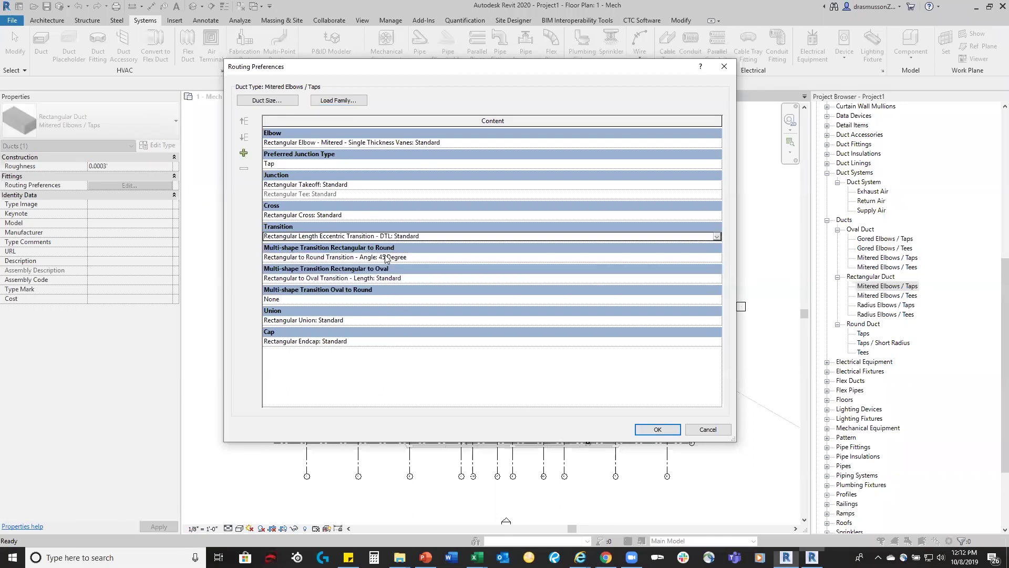
# Go through the multi-shape transition, union and cap entries, and accept the routing preferences and type properties.
pyautogui.doubleClick(414, 257)
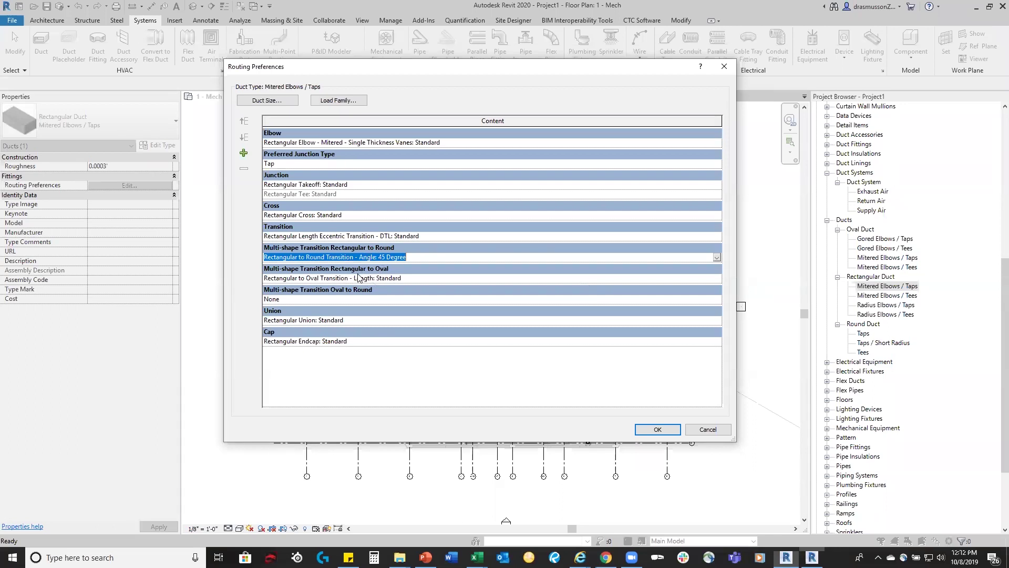
pyautogui.click(319, 301)
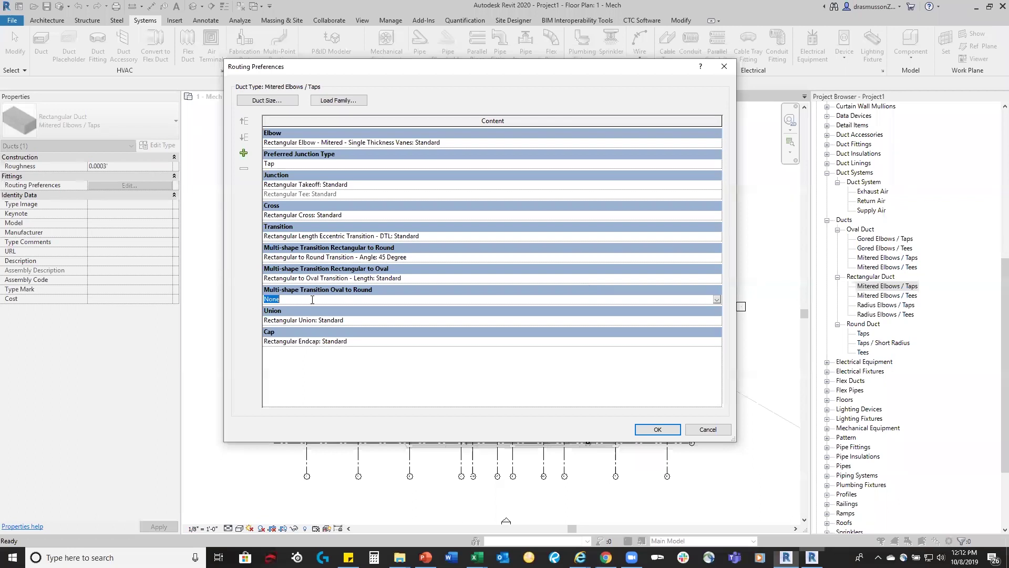
pyautogui.click(367, 321)
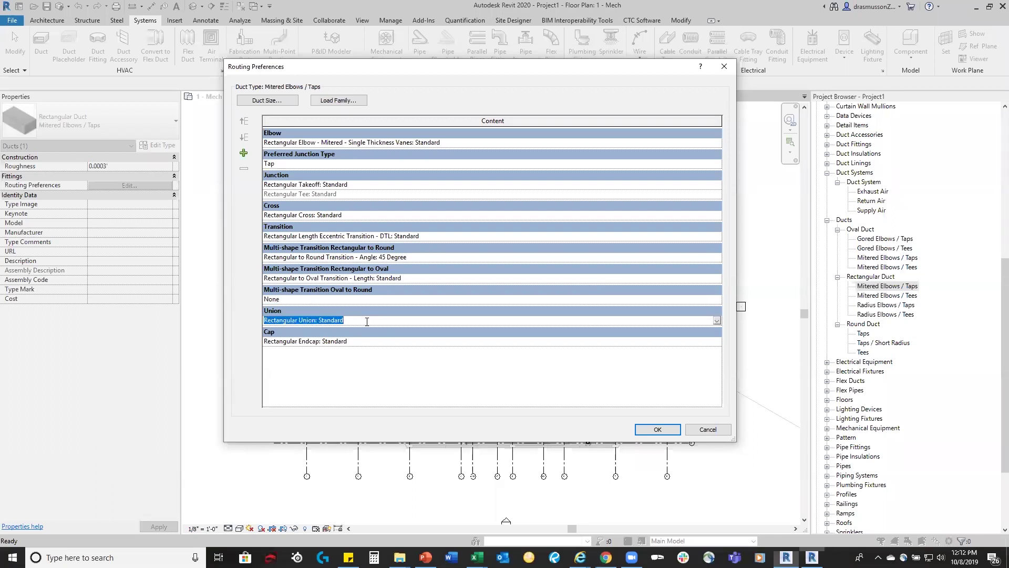
pyautogui.click(373, 342)
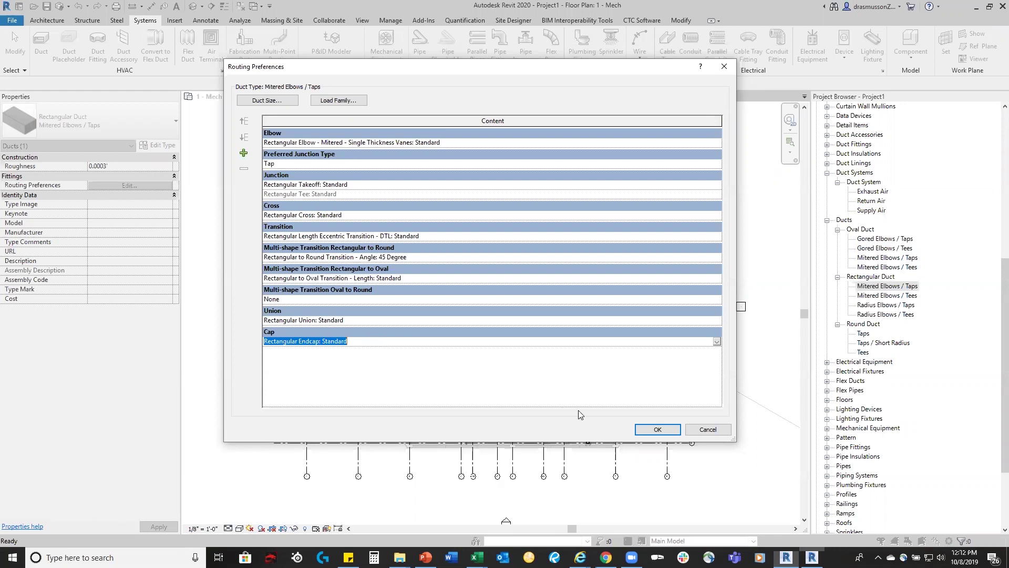
pyautogui.click(661, 429)
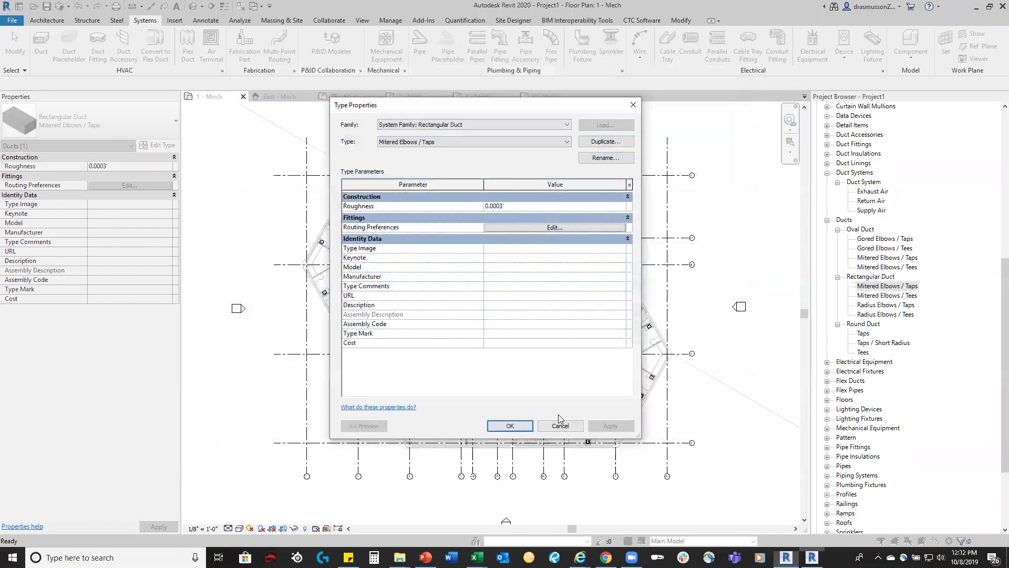
pyautogui.click(509, 427)
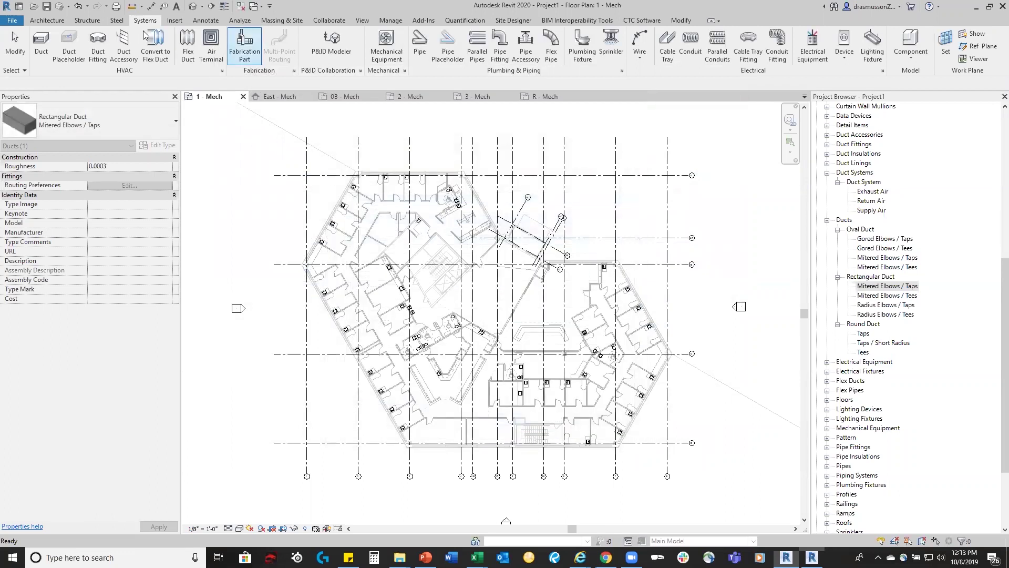
# Start a new rectangular duct of type Mitered Elbows / Taps with its width set to 20".
pyautogui.click(41, 42)
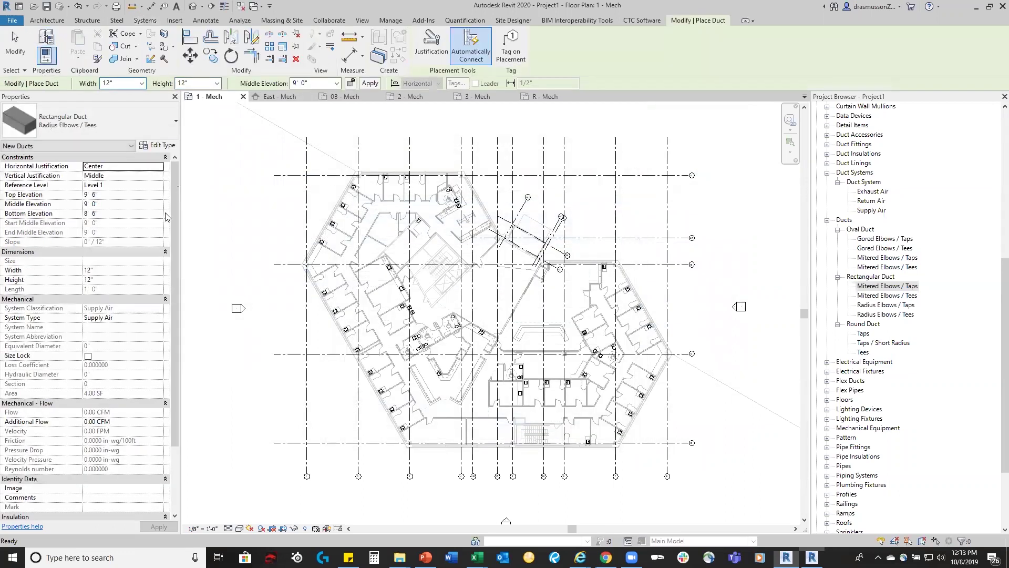
pyautogui.click(130, 119)
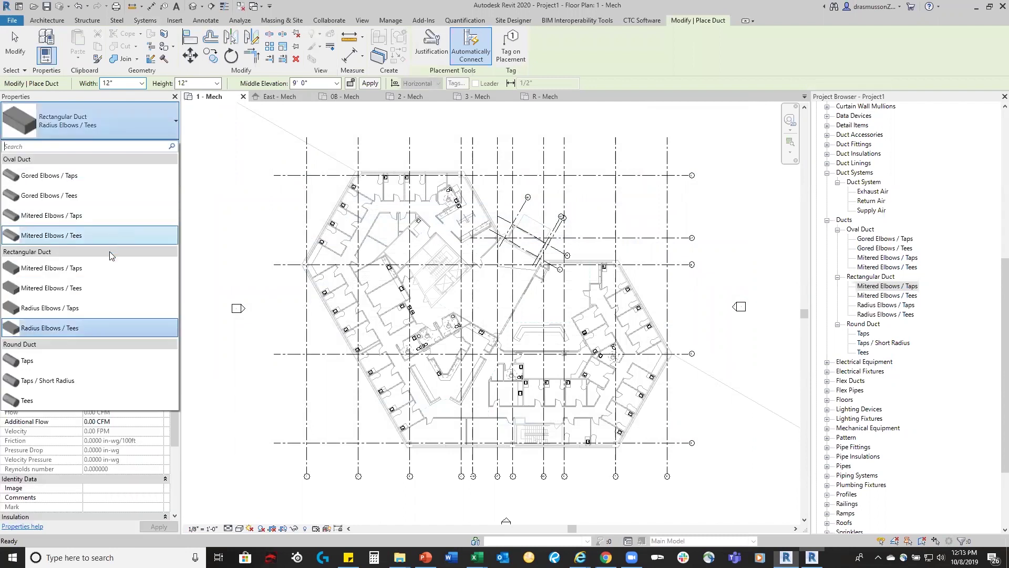
pyautogui.click(106, 277)
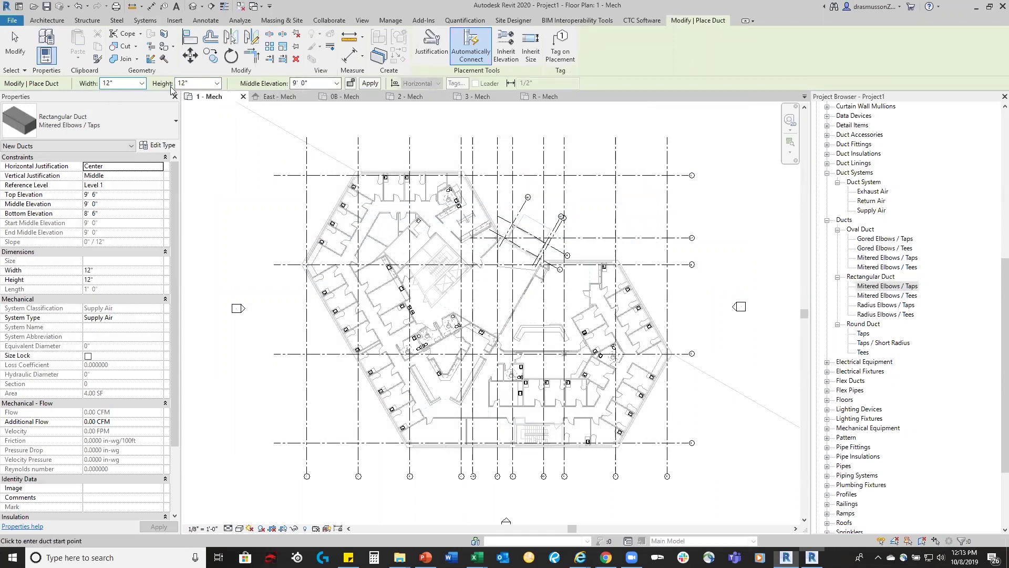
pyautogui.click(142, 83)
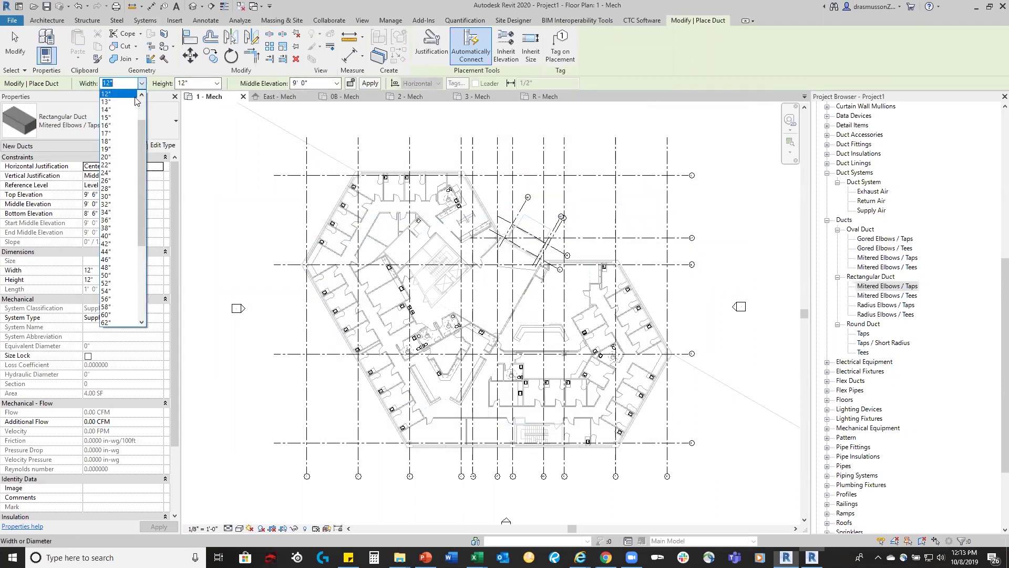
pyautogui.click(113, 160)
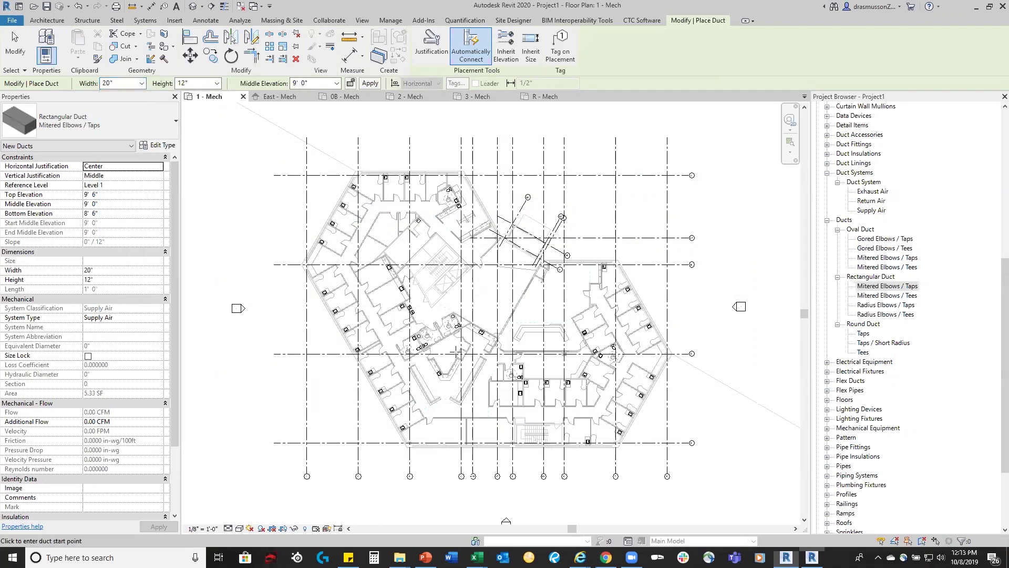
# Draw an L-shaped duct run with a horizontal leg about 29' 6" long below the reception desk and a vertical leg going up from its right end.
pyautogui.scroll(6, 479, 289)
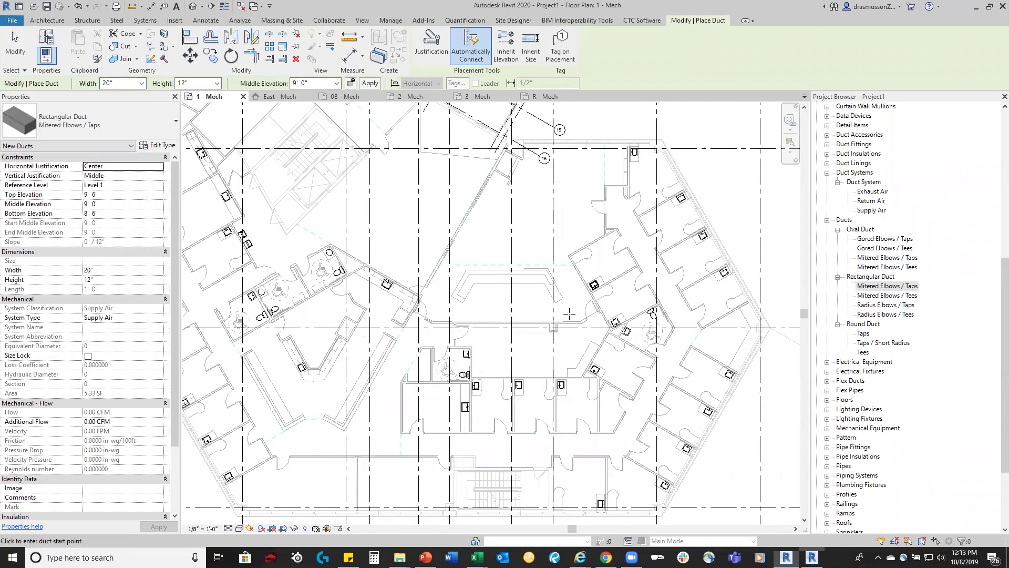
pyautogui.scroll(3, 479, 289)
pyautogui.click(296, 332)
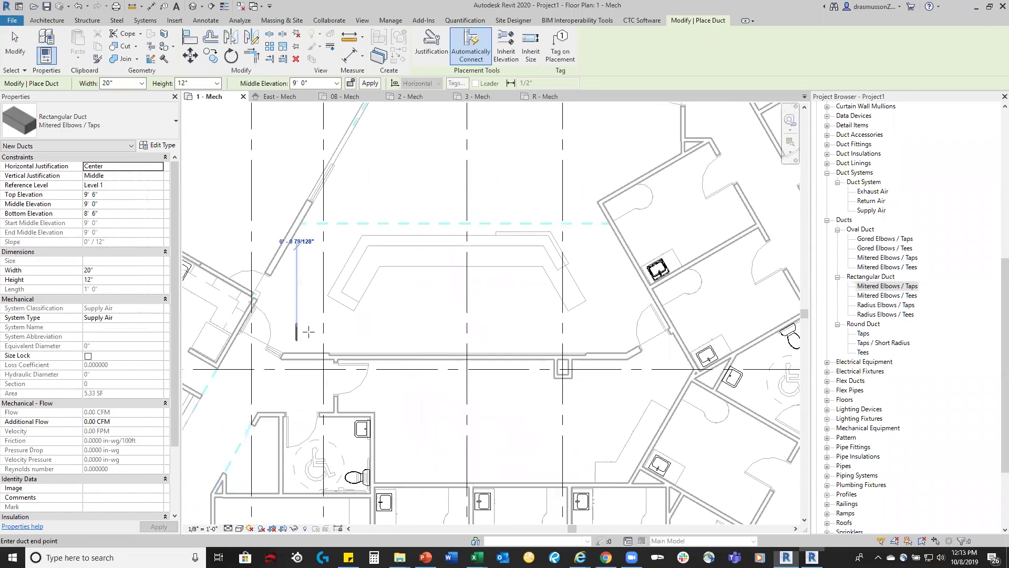
pyautogui.click(597, 332)
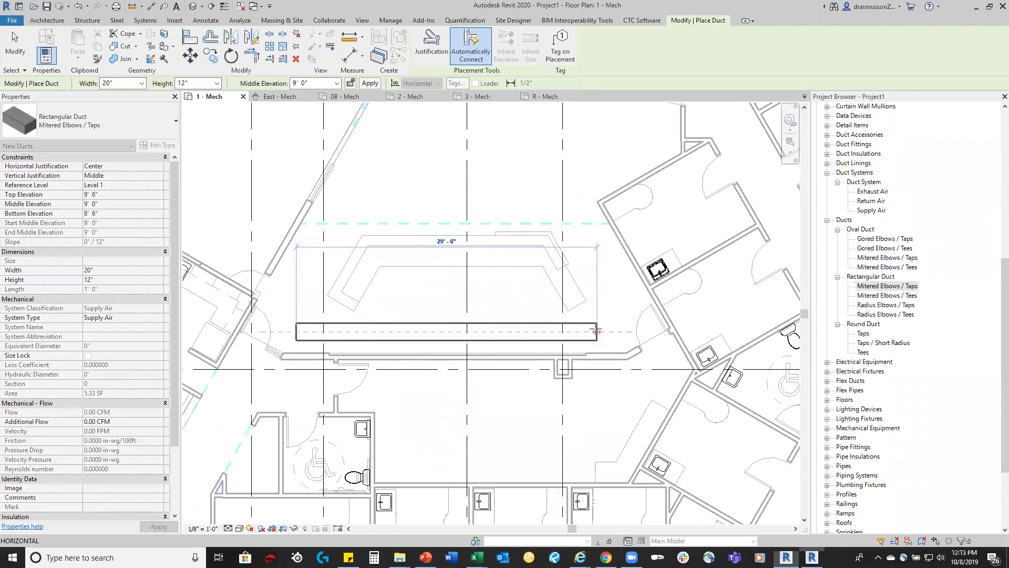
pyautogui.click(597, 178)
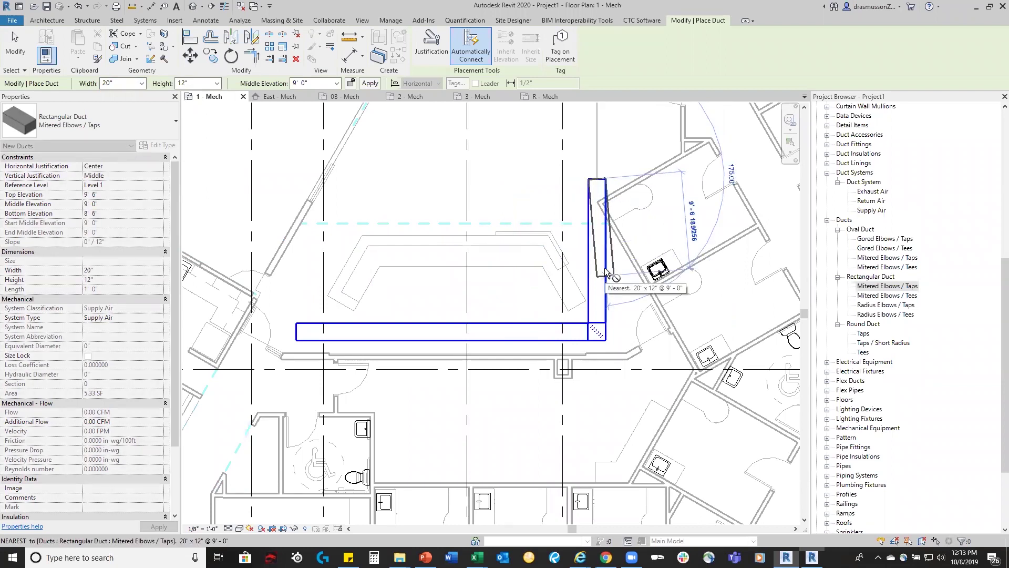
pyautogui.press('Escape')
pyautogui.press('Escape')
# Display the plan with thin lines and select the mitered elbow at the corner of the duct run.
pyautogui.scroll(5, 610, 346)
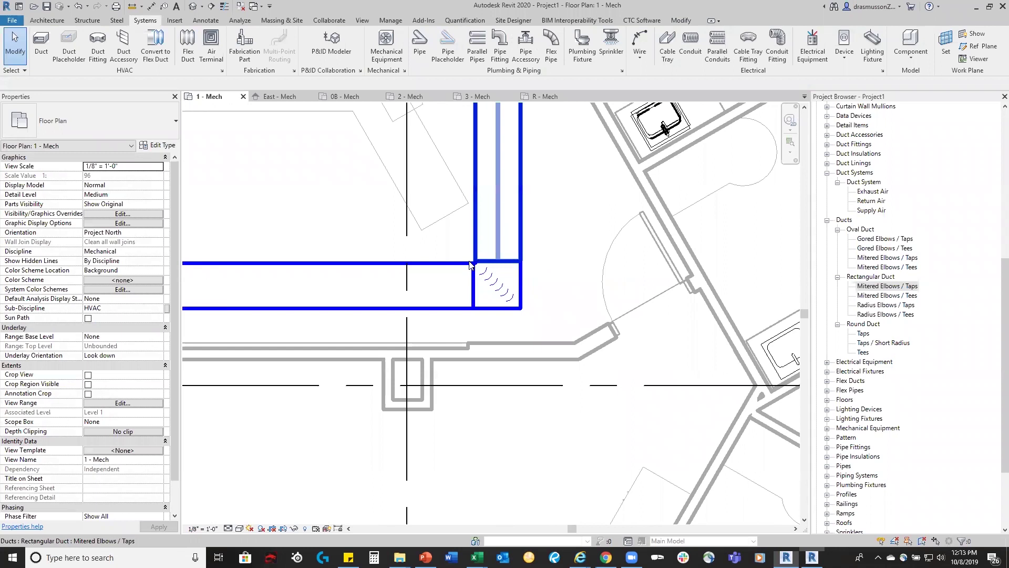
pyautogui.click(224, 6)
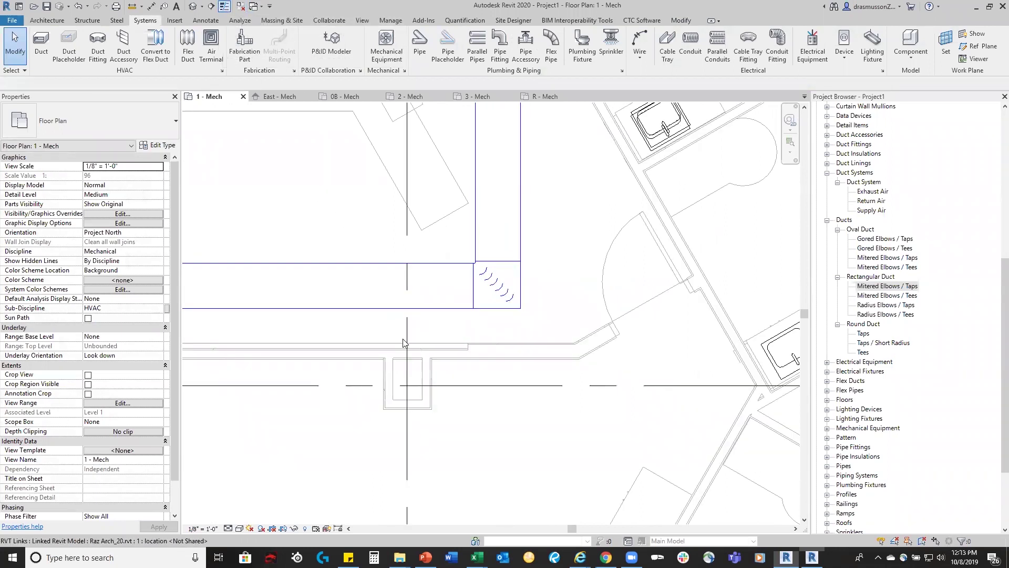
pyautogui.scroll(2, 473, 344)
pyautogui.click(496, 302)
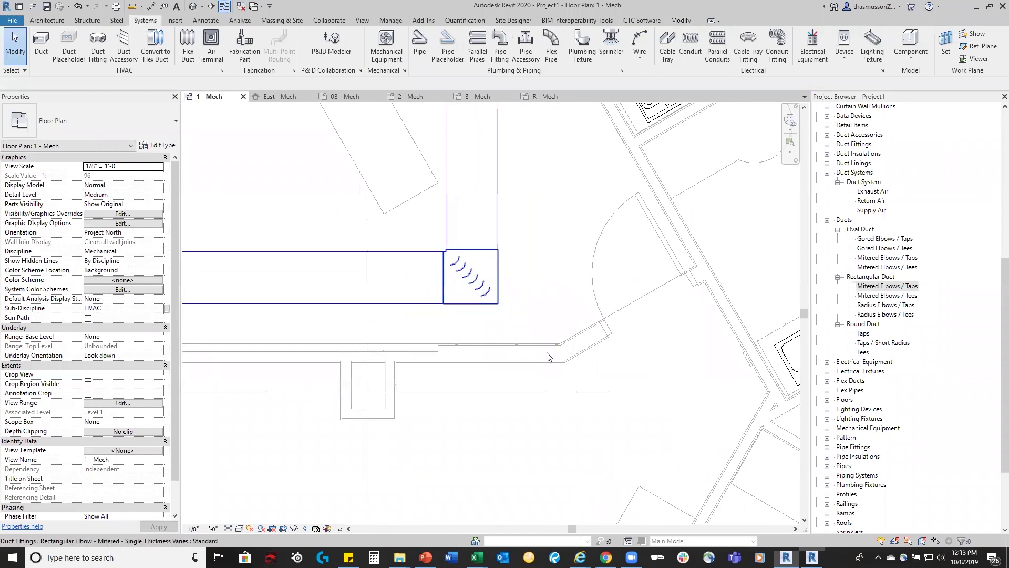
pyautogui.scroll(-1, 372, 299)
pyautogui.scroll(1, 548, 299)
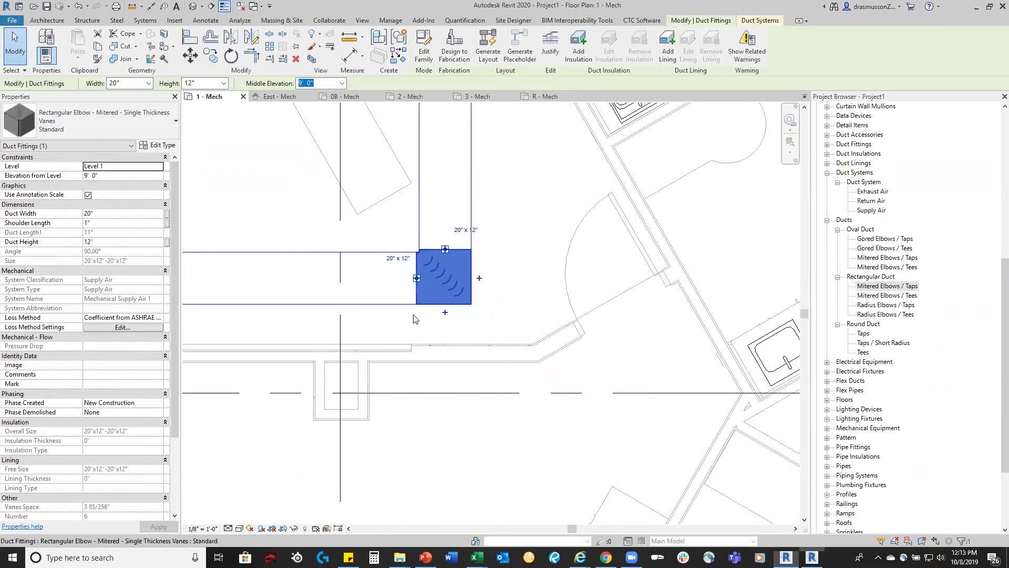
pyautogui.scroll(1, 518, 300)
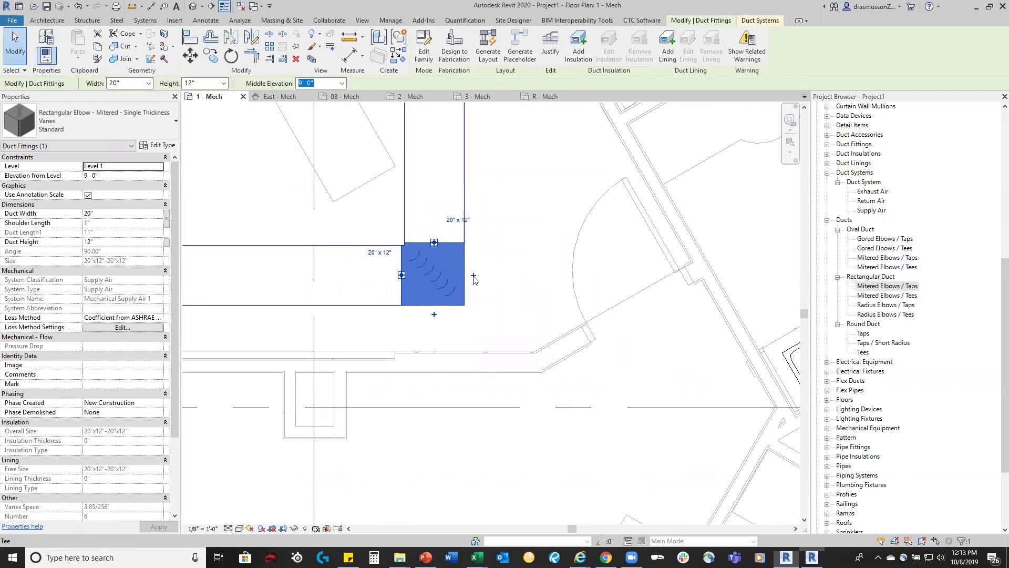
# Convert the corner elbow of the duct run to a tee and change it back to an elbow.
pyautogui.press('Escape')
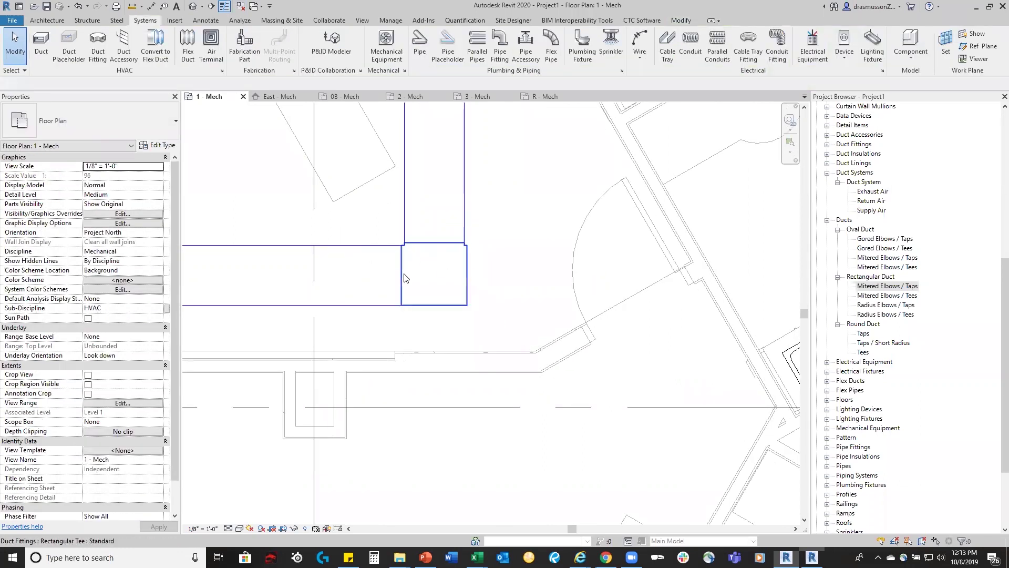
pyautogui.click(436, 281)
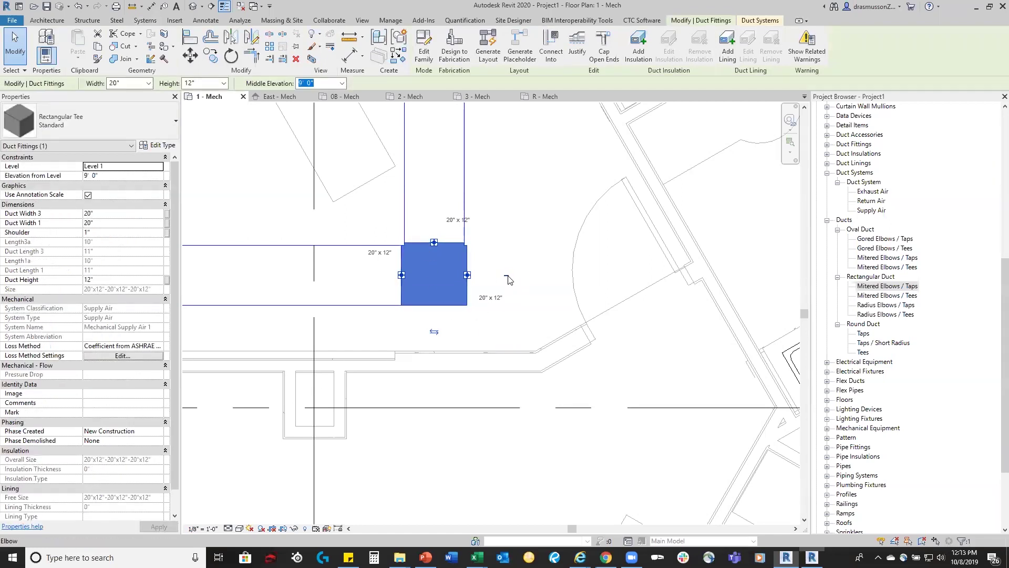
pyautogui.press('Escape')
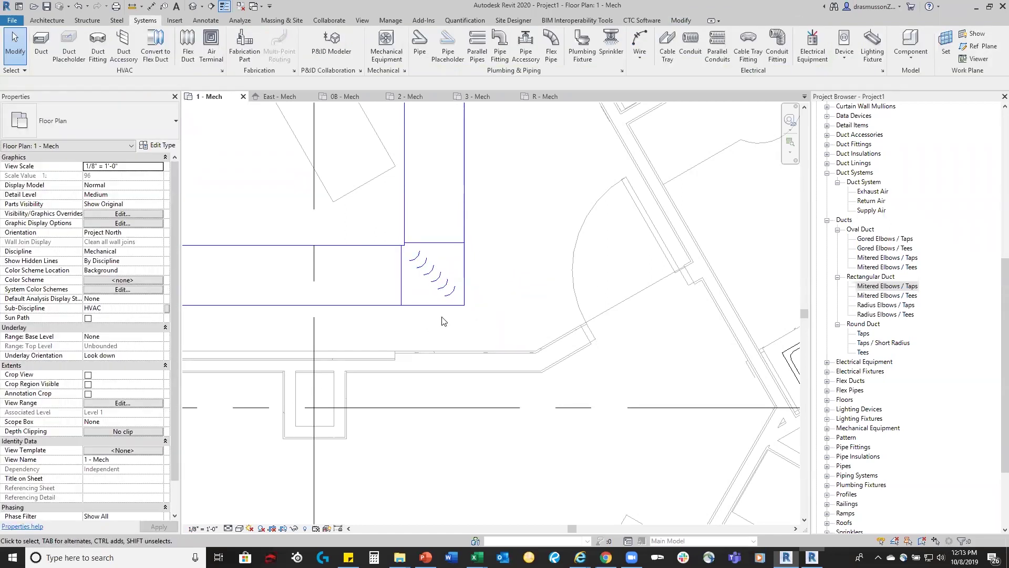
# Select the mitered elbow at the duct corner to examine its connection controls and properties, and clear the selection.
pyautogui.scroll(-4, 567, 330)
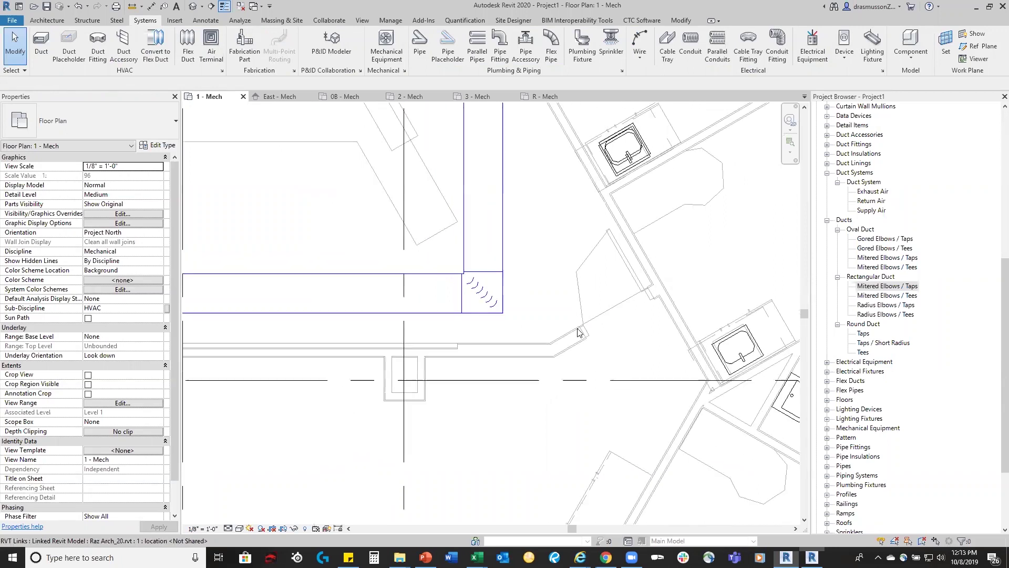
pyautogui.scroll(2, 497, 324)
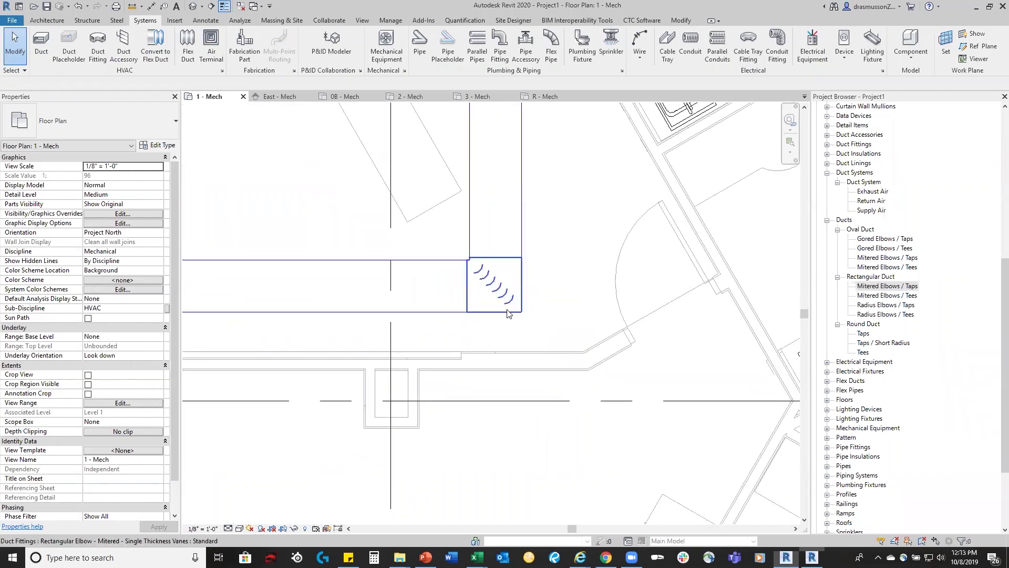
pyautogui.click(518, 330)
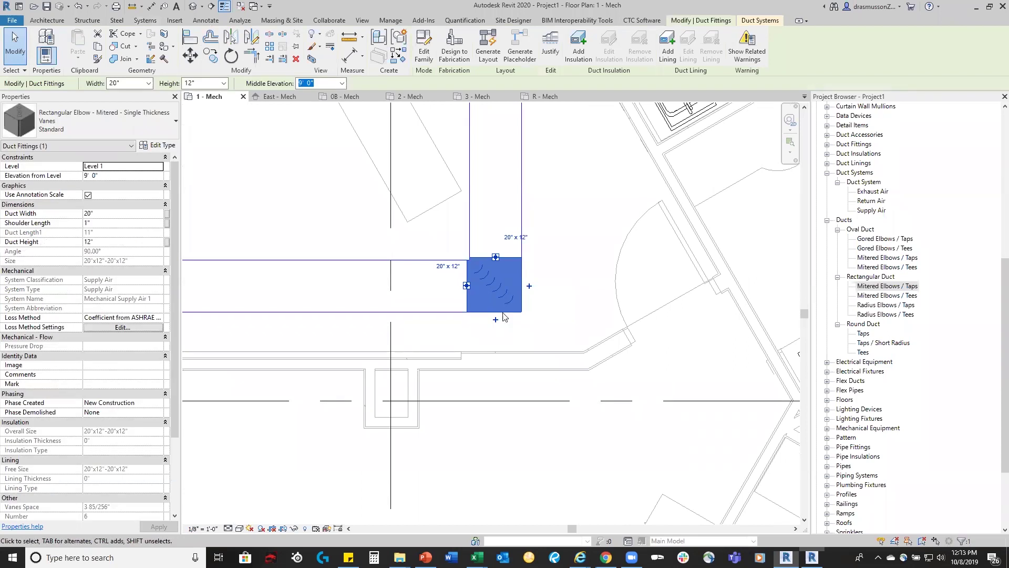
pyautogui.click(319, 205)
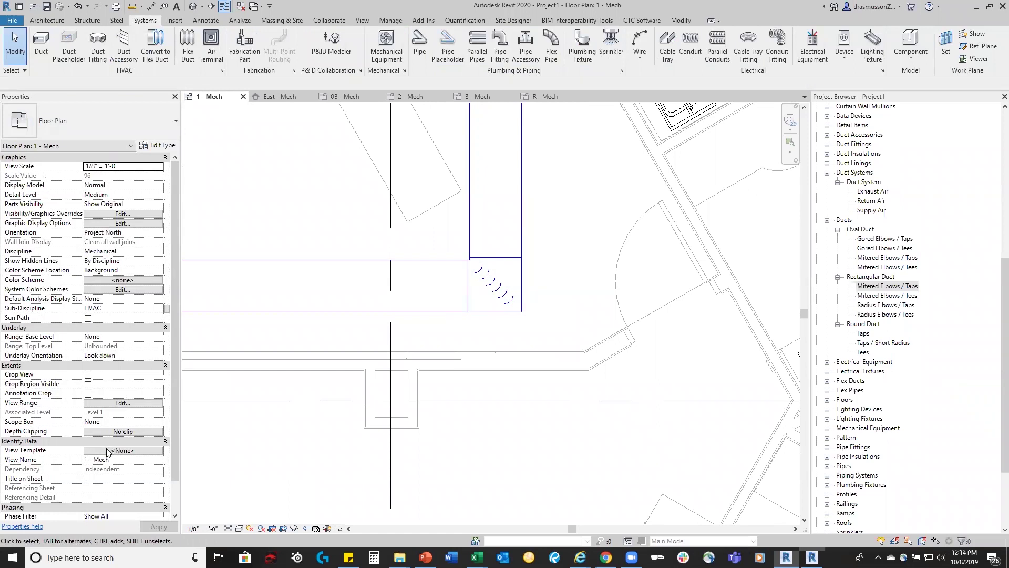
# Turn off the Generic Models category in the visibility/graphic overrides of the 1 - Mech floor plan.
pyautogui.scroll(-2, 499, 463)
pyautogui.scroll(-2, 499, 462)
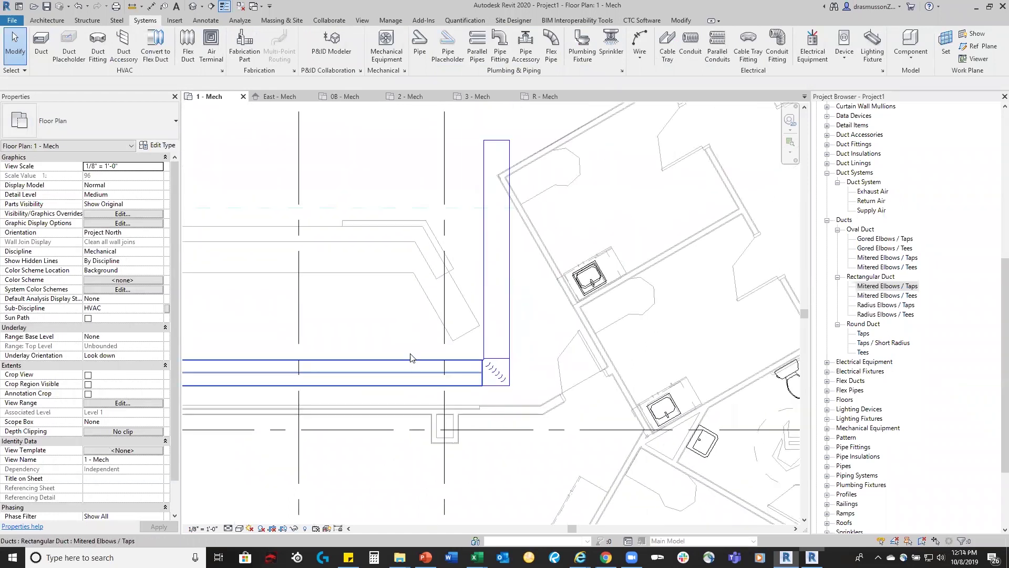
pyautogui.click(361, 20)
pyautogui.click(84, 58)
pyautogui.scroll(-3, 344, 263)
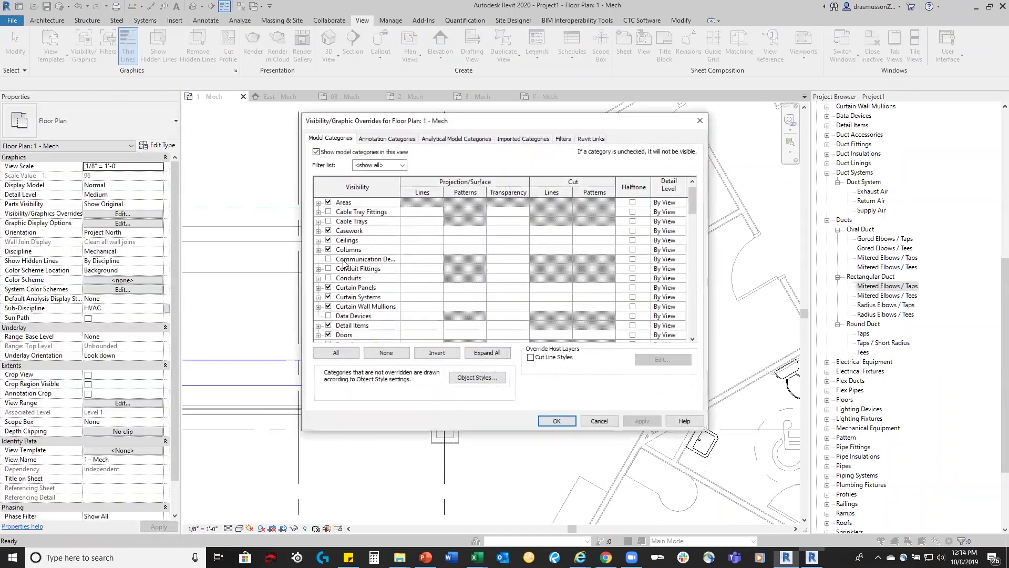
pyautogui.scroll(-6, 344, 263)
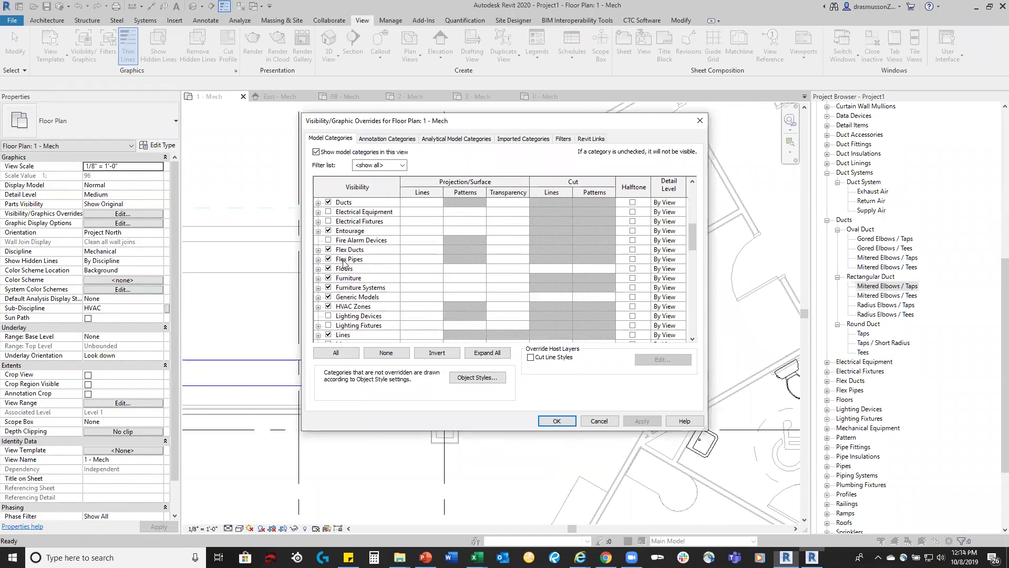
pyautogui.click(329, 297)
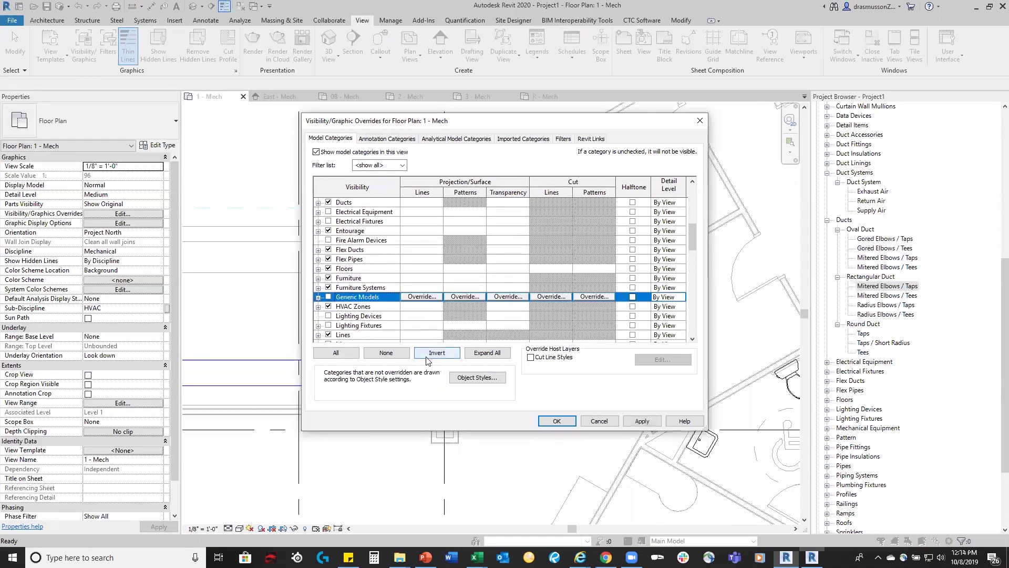
pyautogui.click(566, 423)
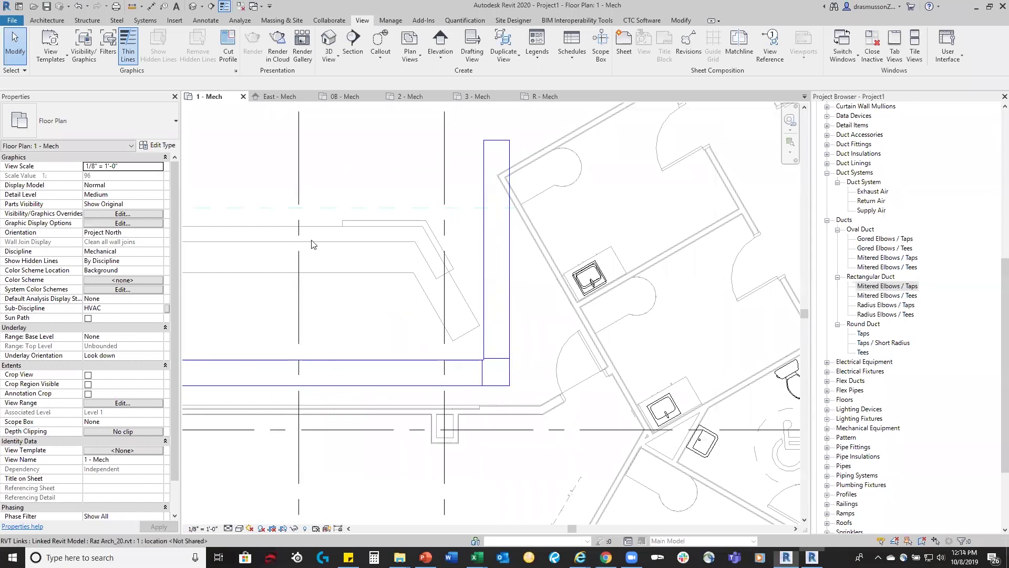
# Turn the Generic Models category back on in the plan's visibility/graphic overrides and check the elbow's turning vanes.
pyautogui.click(83, 45)
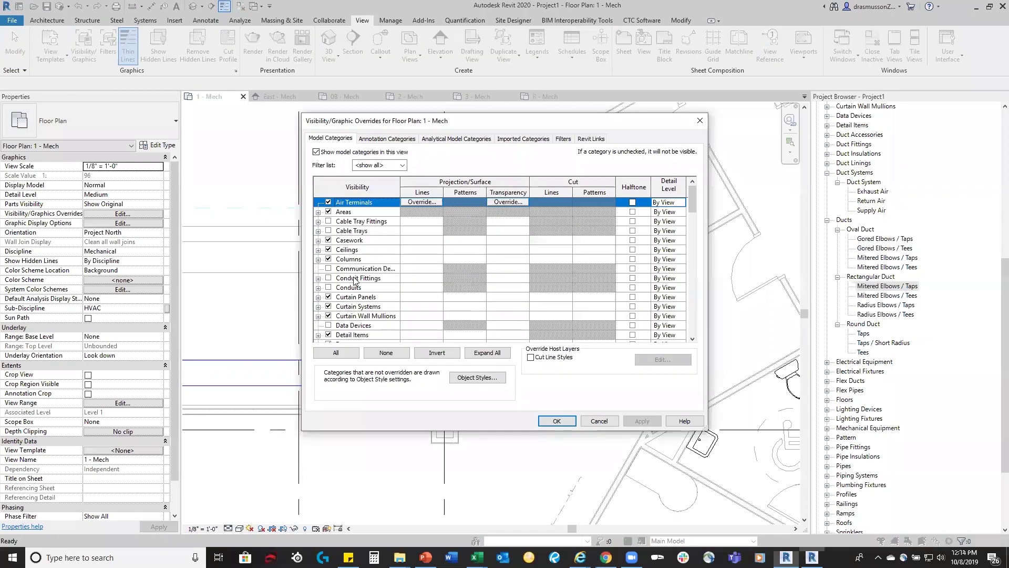
pyautogui.scroll(-5, 354, 280)
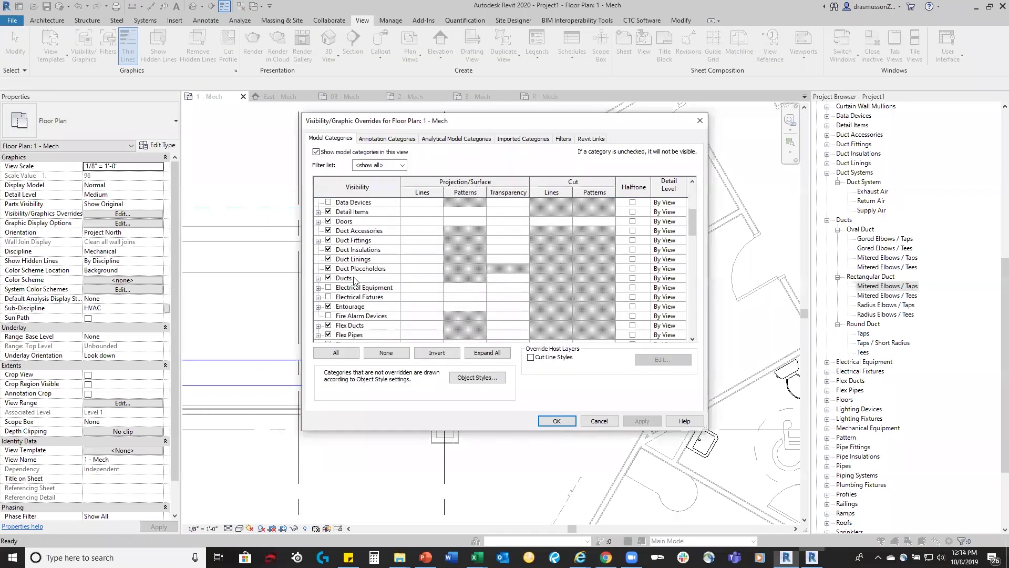
pyautogui.scroll(-3, 355, 280)
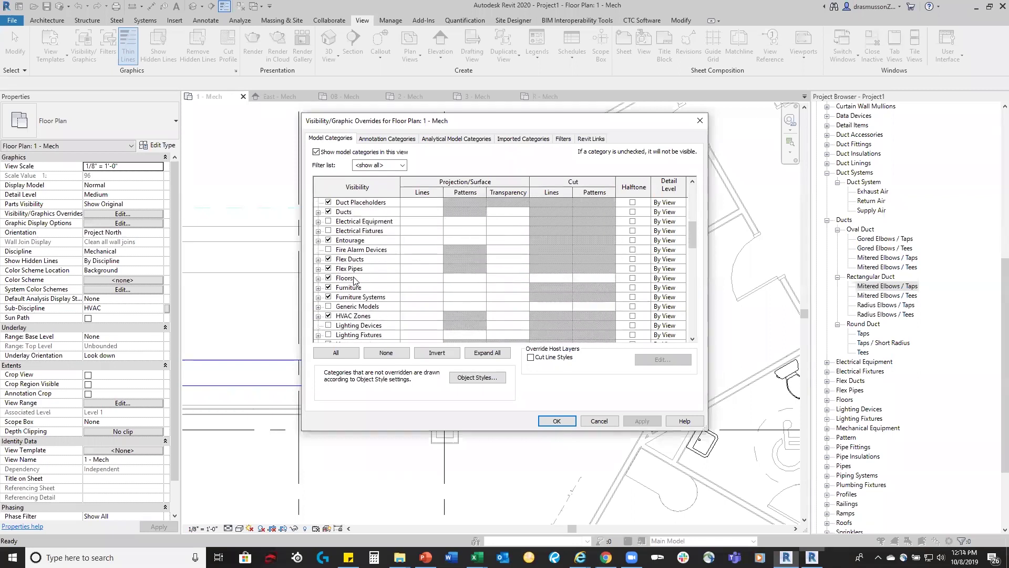
pyautogui.click(318, 306)
pyautogui.click(336, 307)
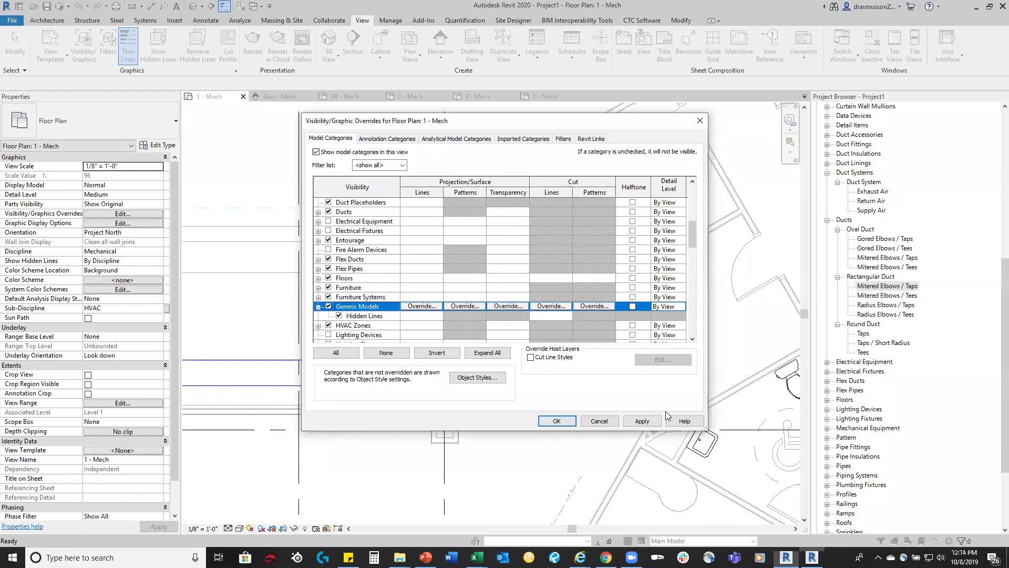
pyautogui.click(569, 424)
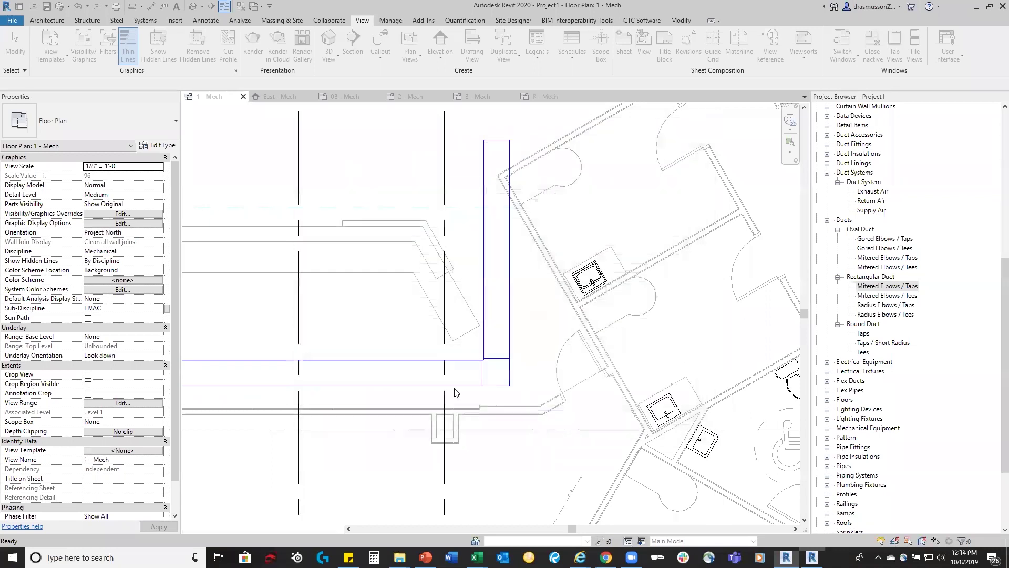
pyautogui.scroll(3, 504, 386)
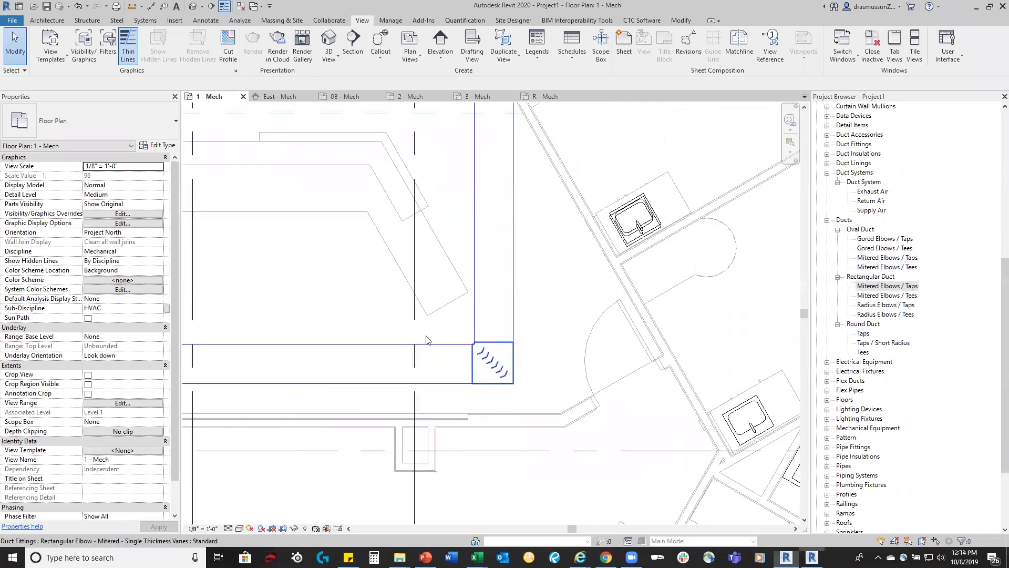
# Start a new duct similar to the vertical leg, with its height set to 10" and its width to 18".
pyautogui.scroll(-1, 465, 301)
pyautogui.scroll(-2, 597, 339)
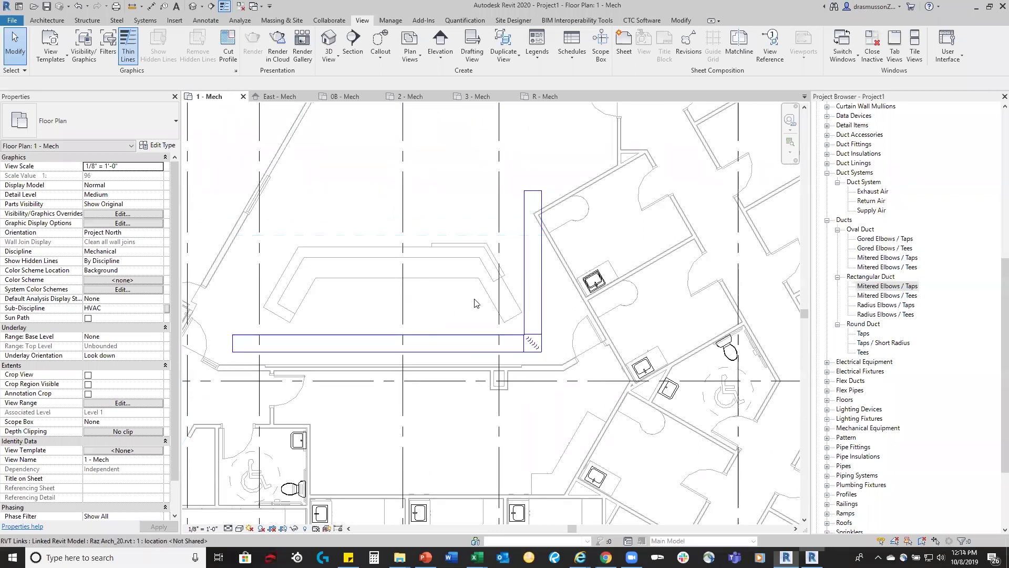
pyautogui.click(519, 280)
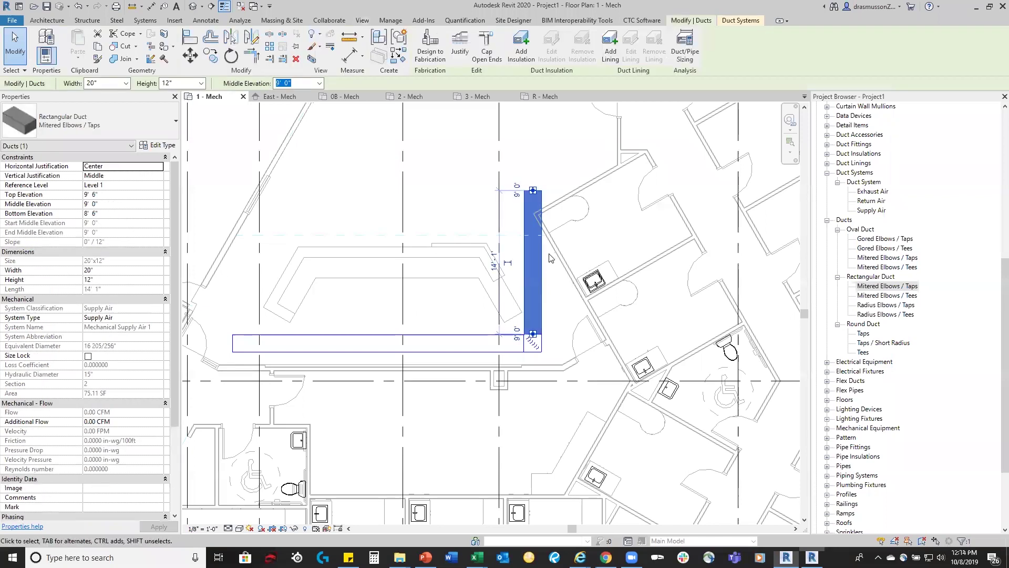
pyautogui.scroll(2, 534, 273)
pyautogui.rightClick(526, 269)
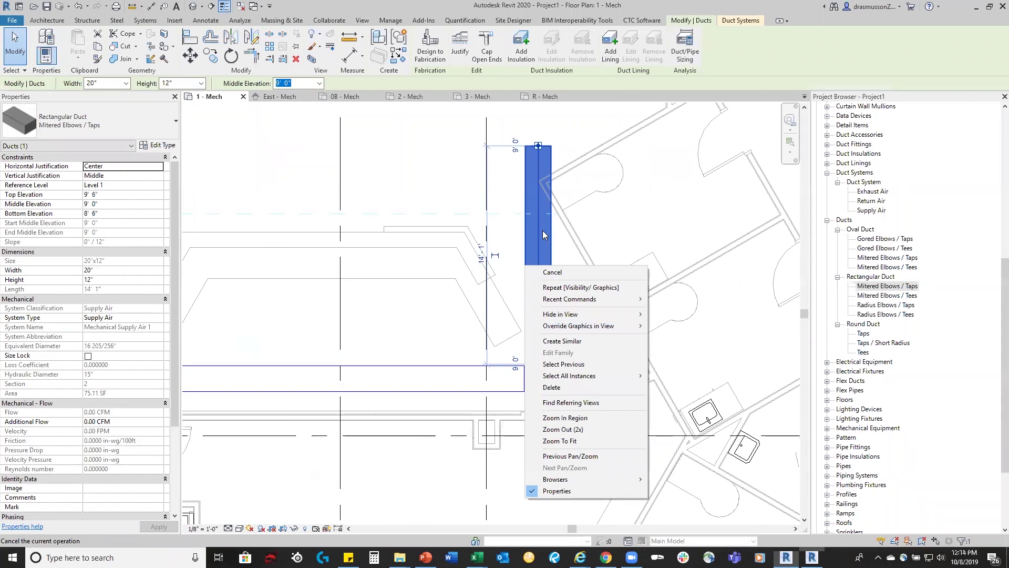
pyautogui.click(562, 341)
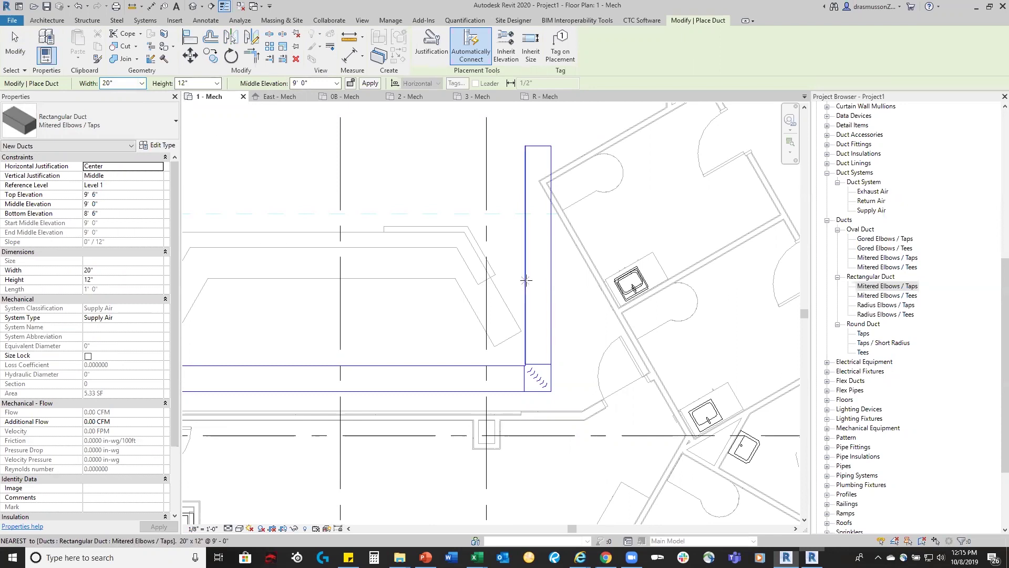
pyautogui.click(216, 83)
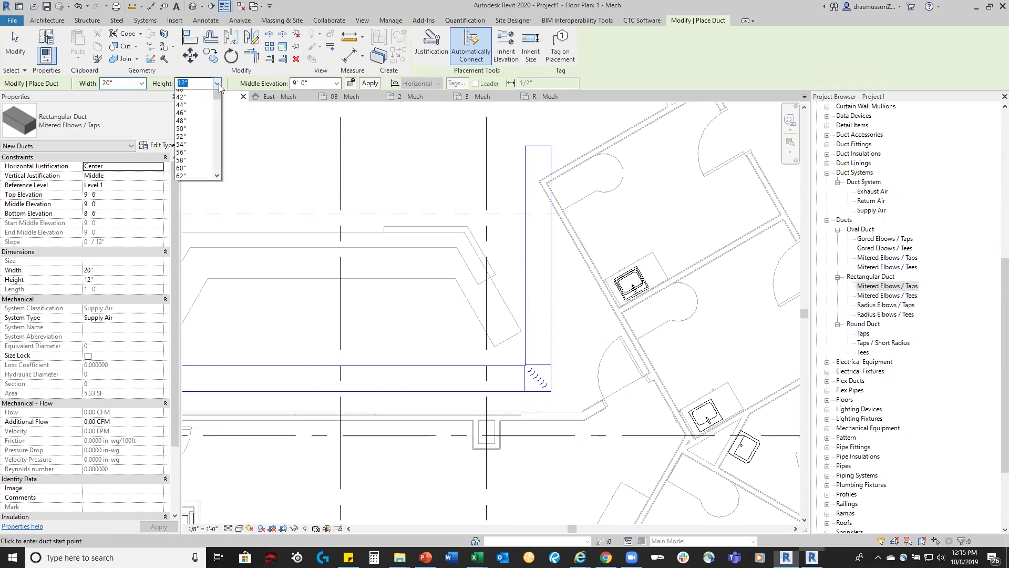
pyautogui.click(193, 102)
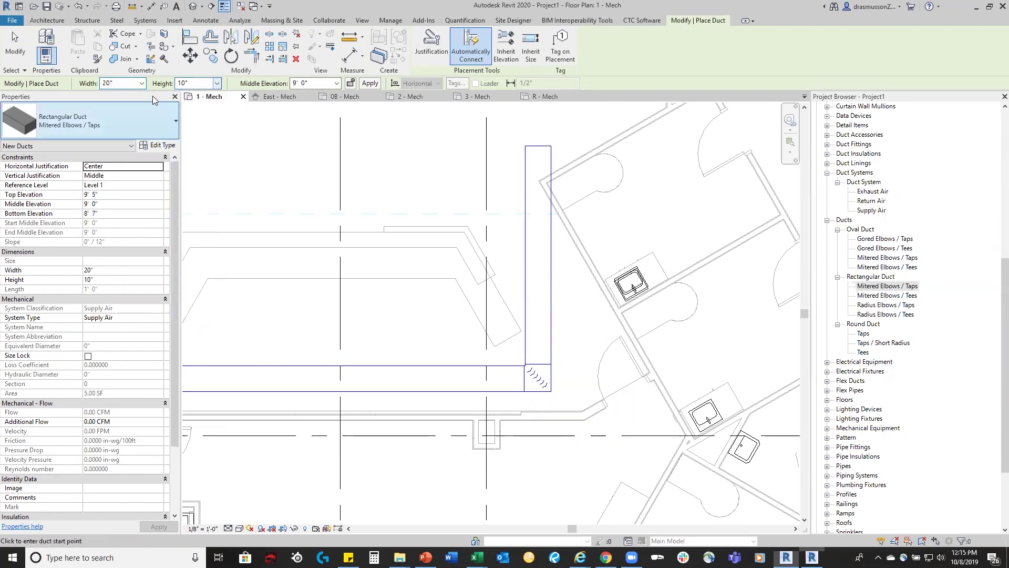
pyautogui.click(142, 83)
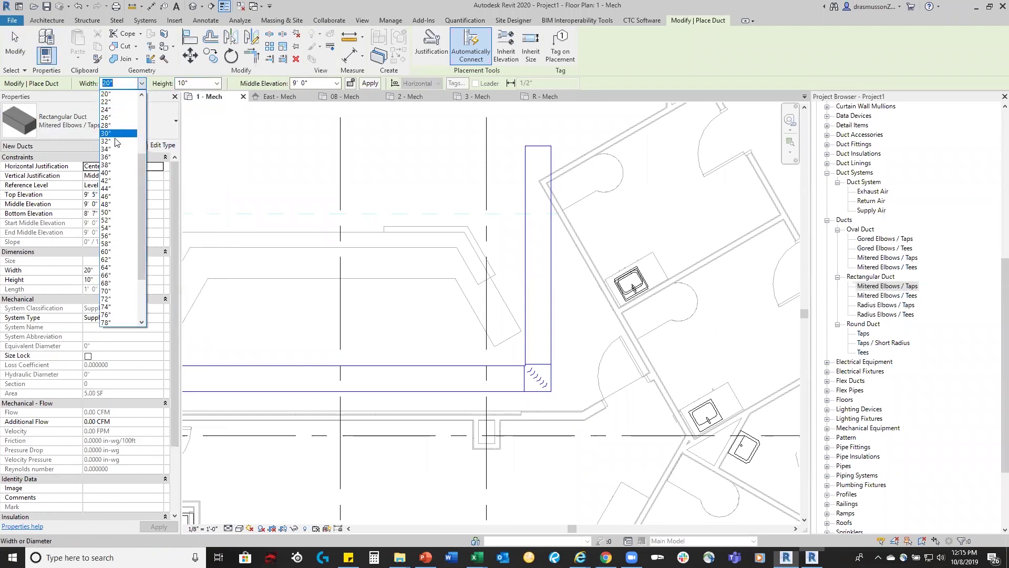
pyautogui.scroll(2, 116, 157)
pyautogui.click(118, 104)
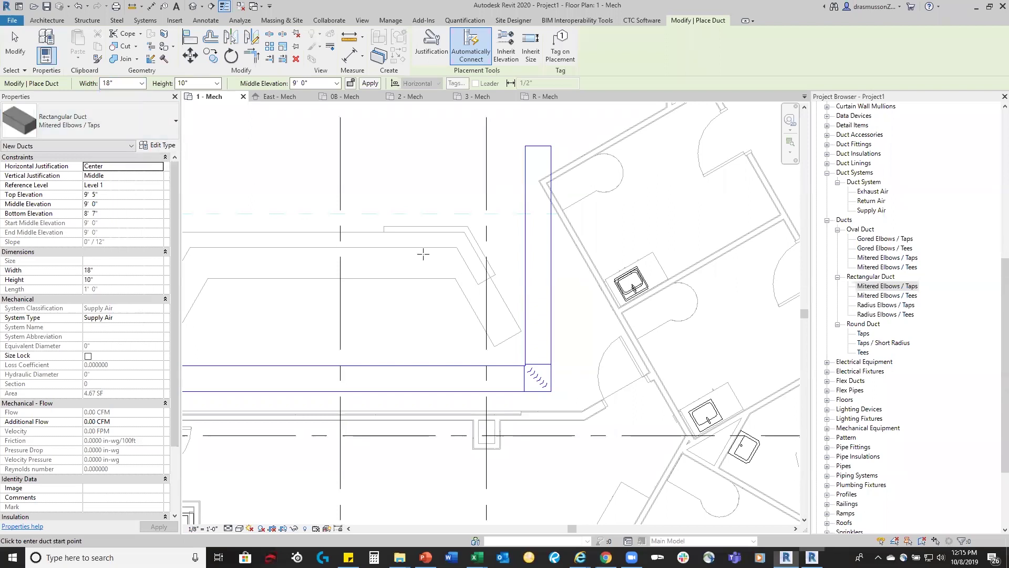
# Draw a horizontal 18" x 10" branch duct from the left side of the vertical leg across the reception desk.
pyautogui.click(525, 255)
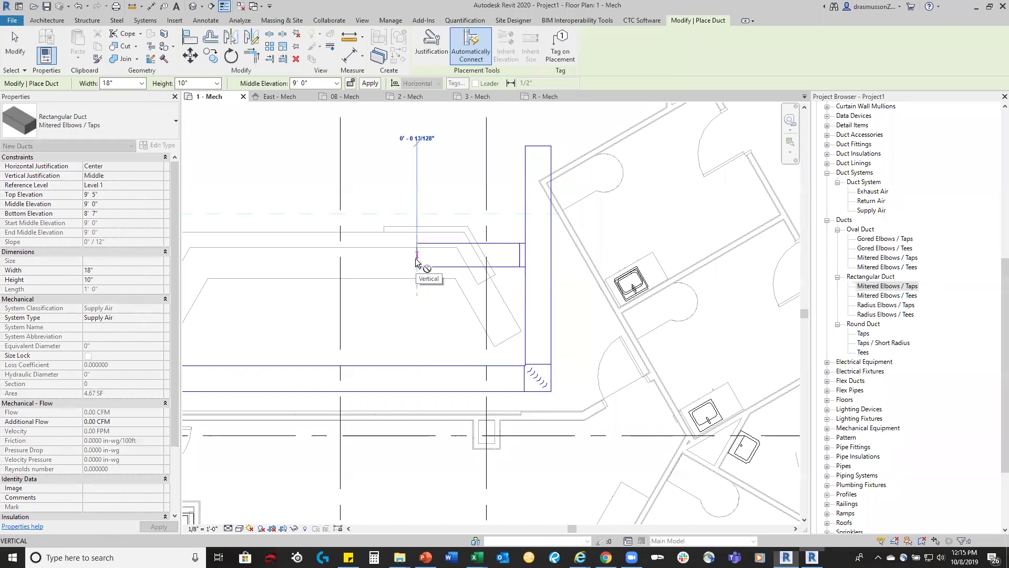
pyautogui.click(417, 258)
pyautogui.press('Escape')
pyautogui.press('Escape')
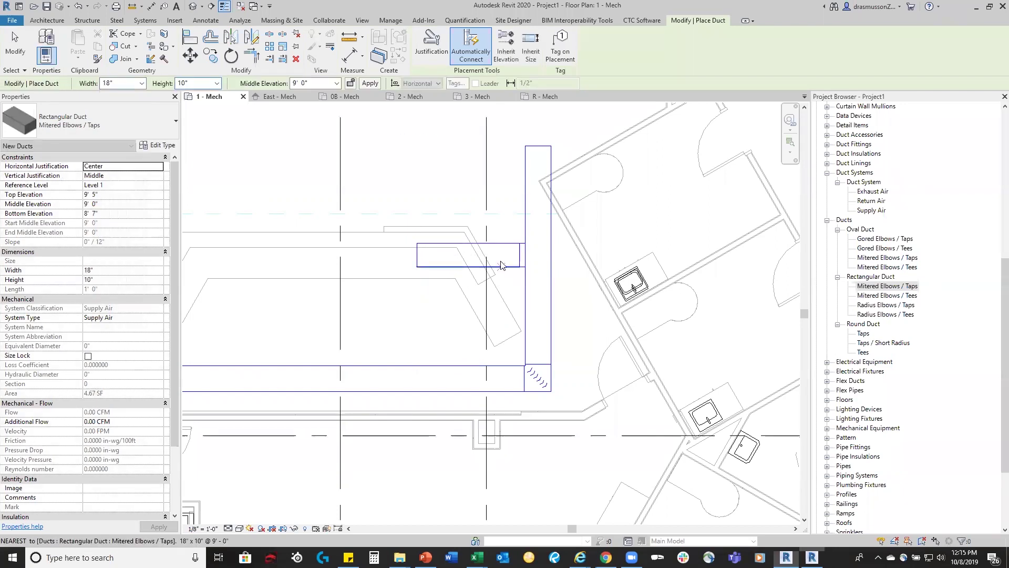
# Select the takeoff fitting between the branch and the vertical duct to examine its properties, and clear the selection.
pyautogui.scroll(3, 522, 279)
pyautogui.click(523, 223)
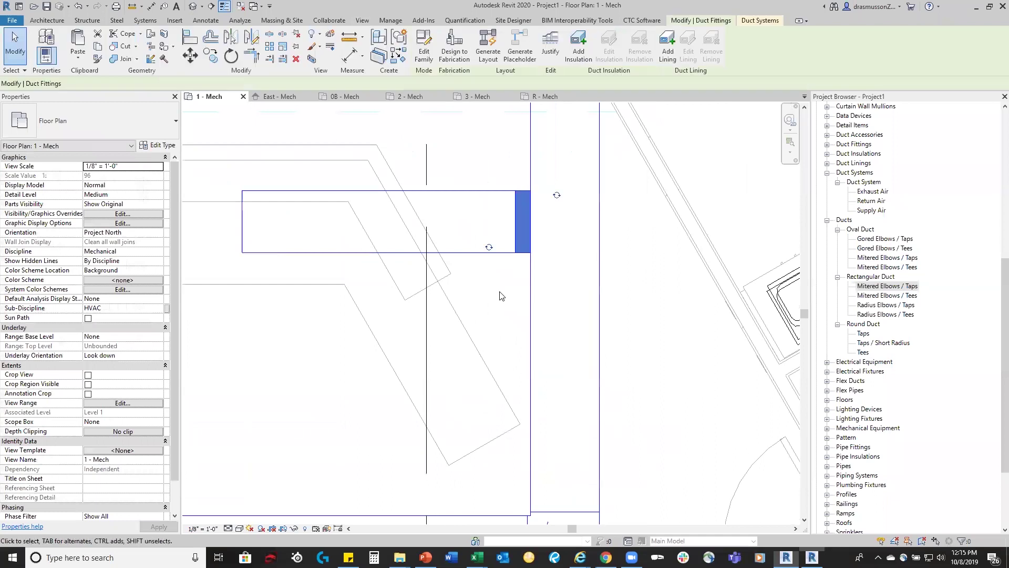
pyautogui.scroll(-4, 499, 294)
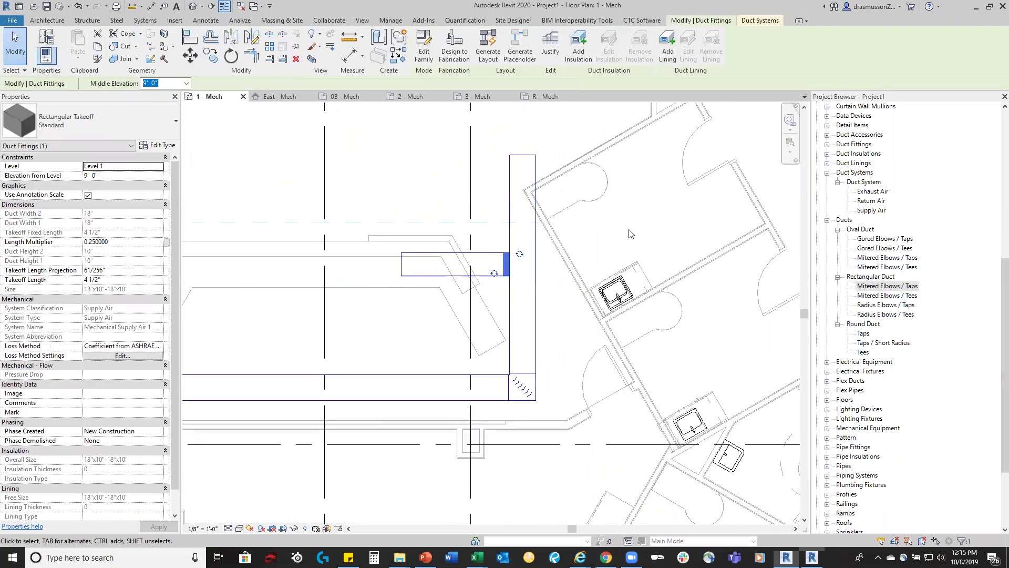
pyautogui.click(631, 234)
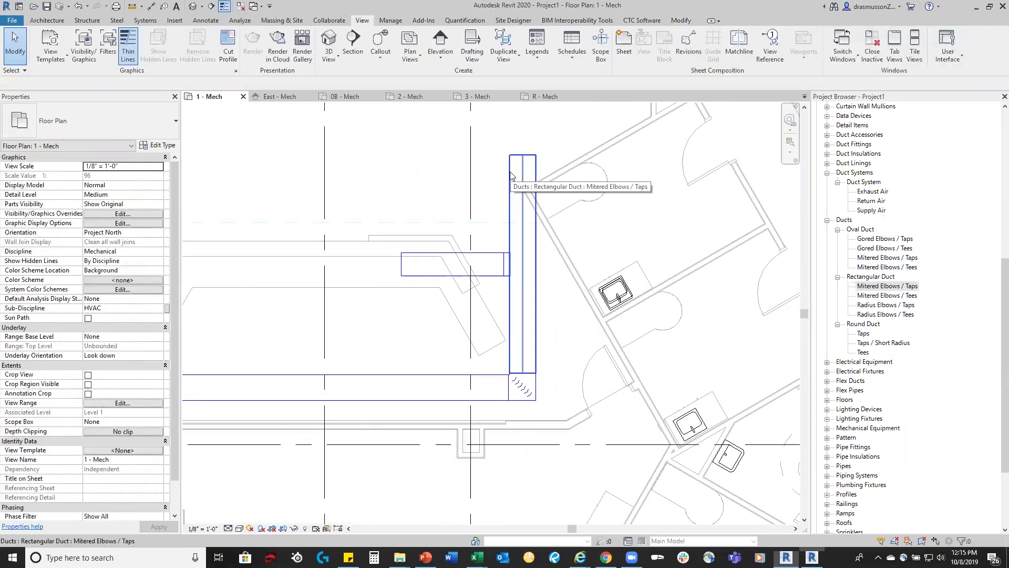
# Cycle the highlight from the vertical duct through its connected branch, the whole duct network and the duct system.
pyautogui.press('Tab')
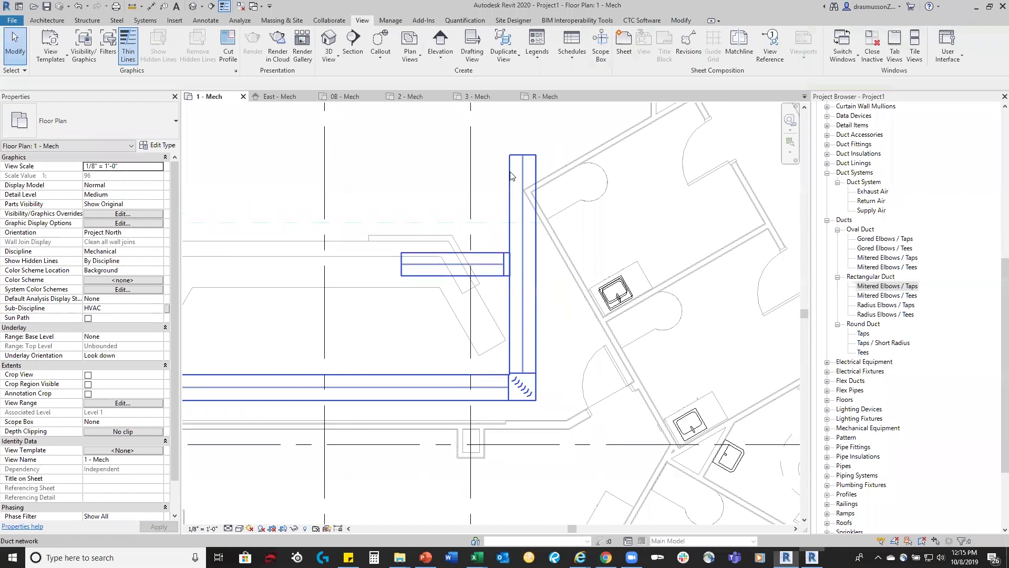
pyautogui.press('Tab')
pyautogui.press('Tab')
pyautogui.press('Tab')
pyautogui.press('Tab')
pyautogui.press('Tab')
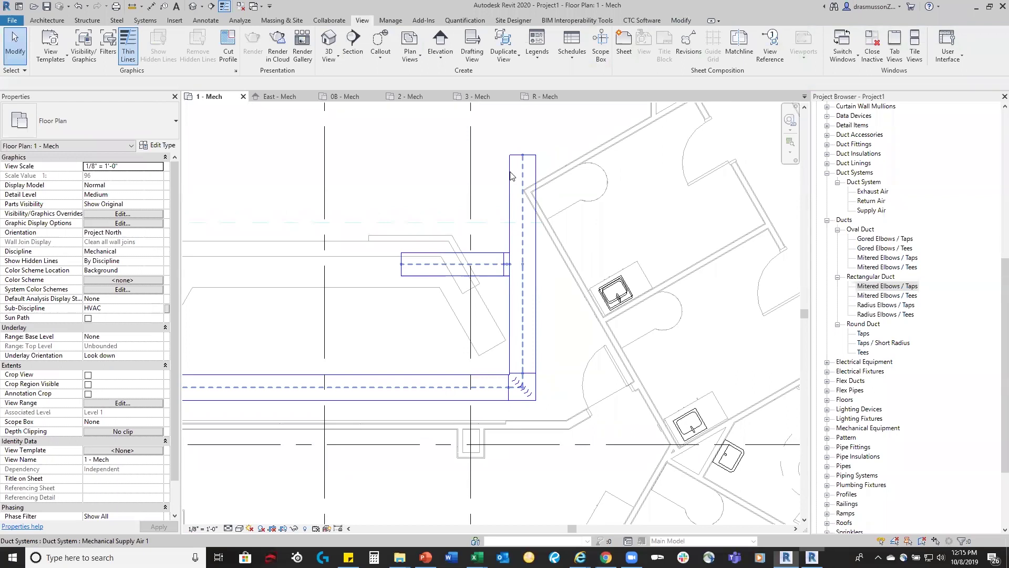
pyautogui.click(511, 175)
pyautogui.press('Tab')
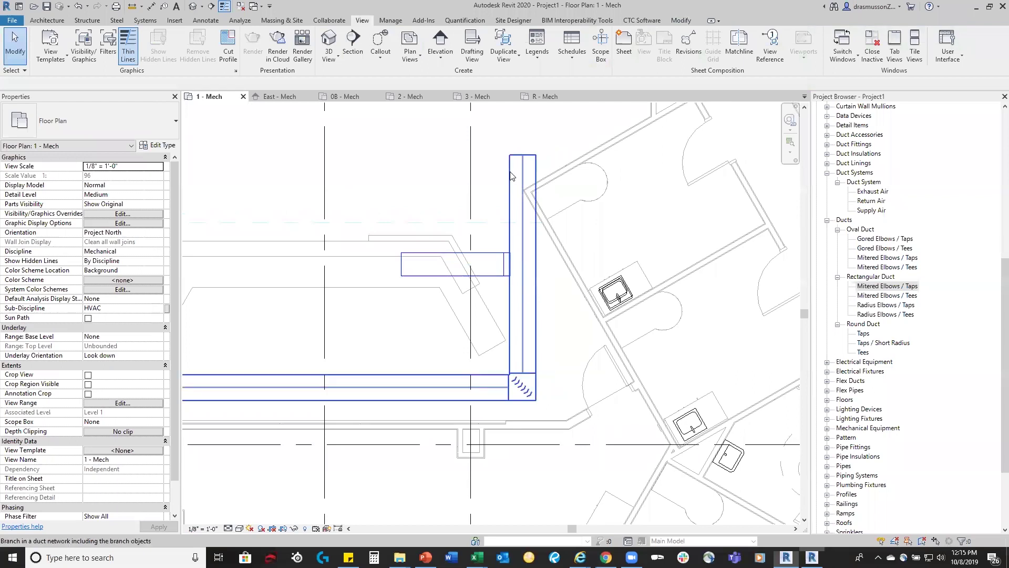
pyautogui.press('Tab')
pyautogui.press('Tab')
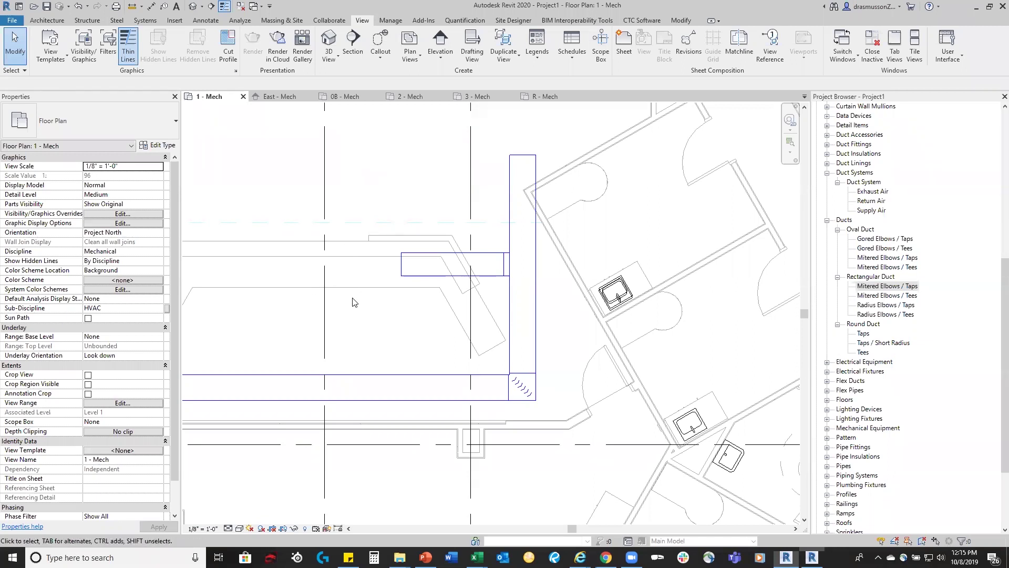
# Open the routing preferences of the round duct type Taps / Short Radius.
pyautogui.scroll(-3, 355, 292)
pyautogui.moveTo(403, 334); pyautogui.dragTo(452, 314, button='middle')
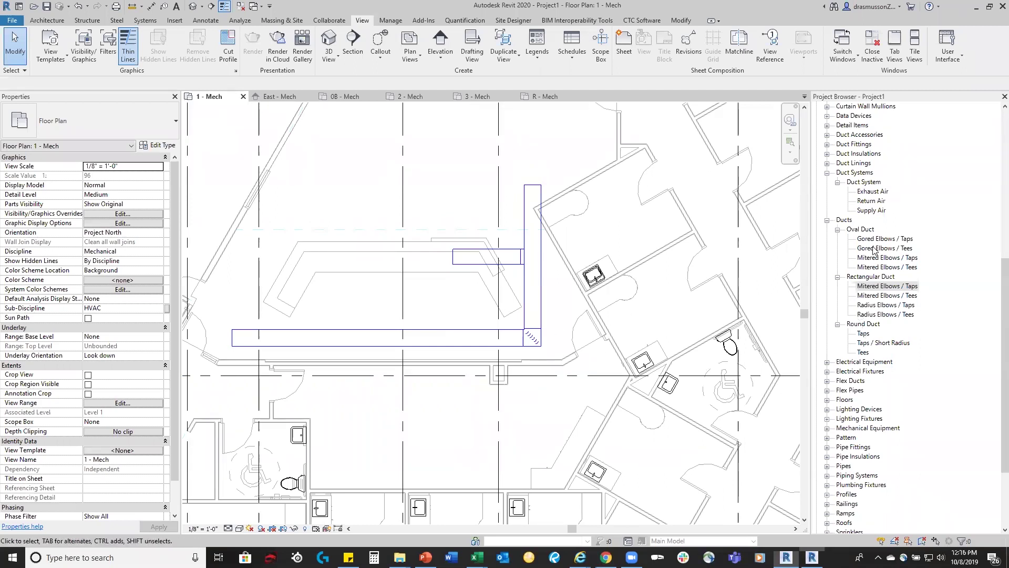
pyautogui.click(877, 286)
pyautogui.scroll(-1, 866, 234)
pyautogui.scroll(-1, 866, 234)
pyautogui.click(863, 296)
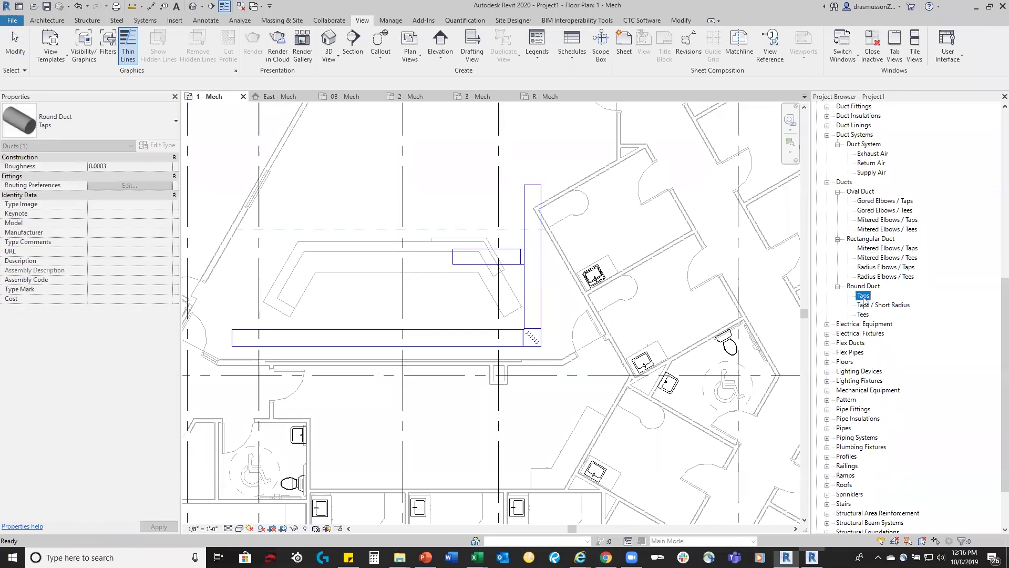
pyautogui.click(864, 305)
pyautogui.rightClick(876, 308)
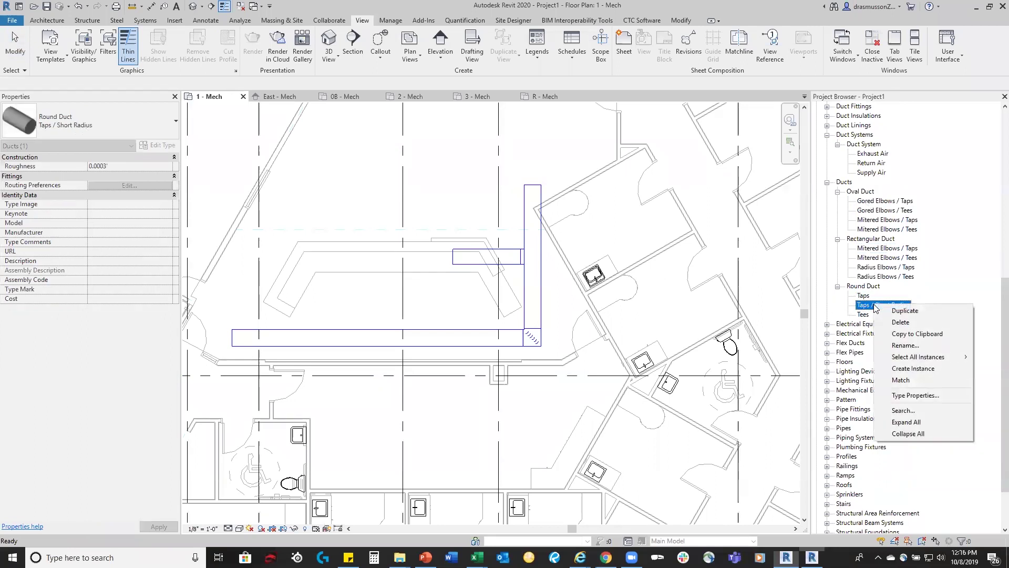
pyautogui.click(915, 395)
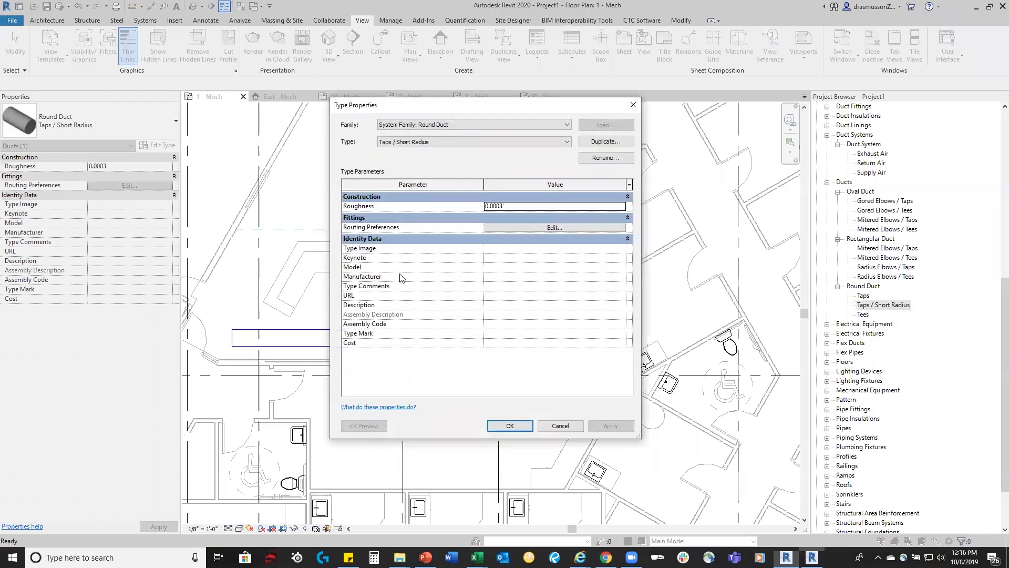
pyautogui.click(523, 228)
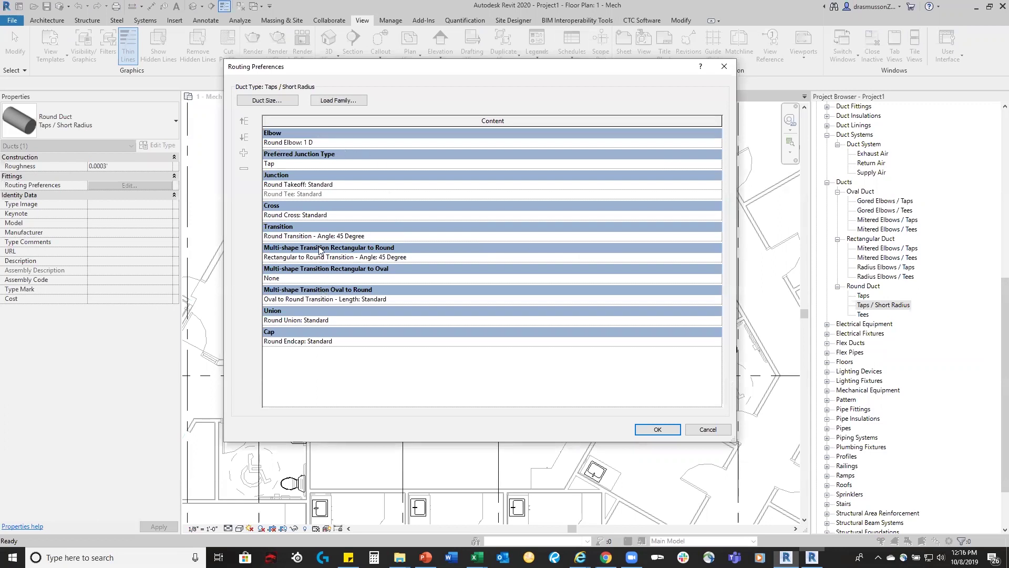
# Examine the elbow choices available in the routing preferences and close the list without changing the elbow.
pyautogui.click(328, 142)
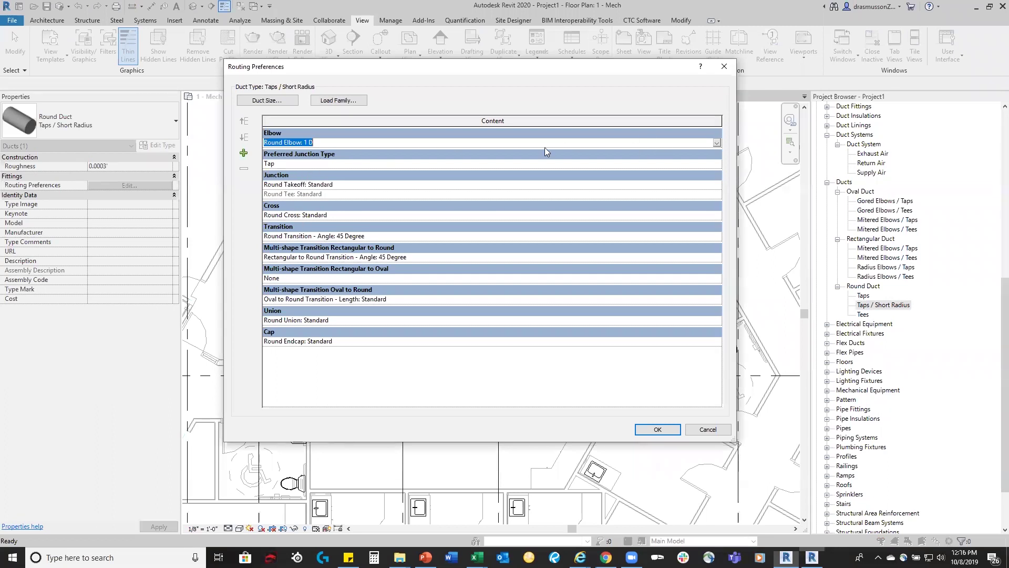
pyautogui.click(716, 143)
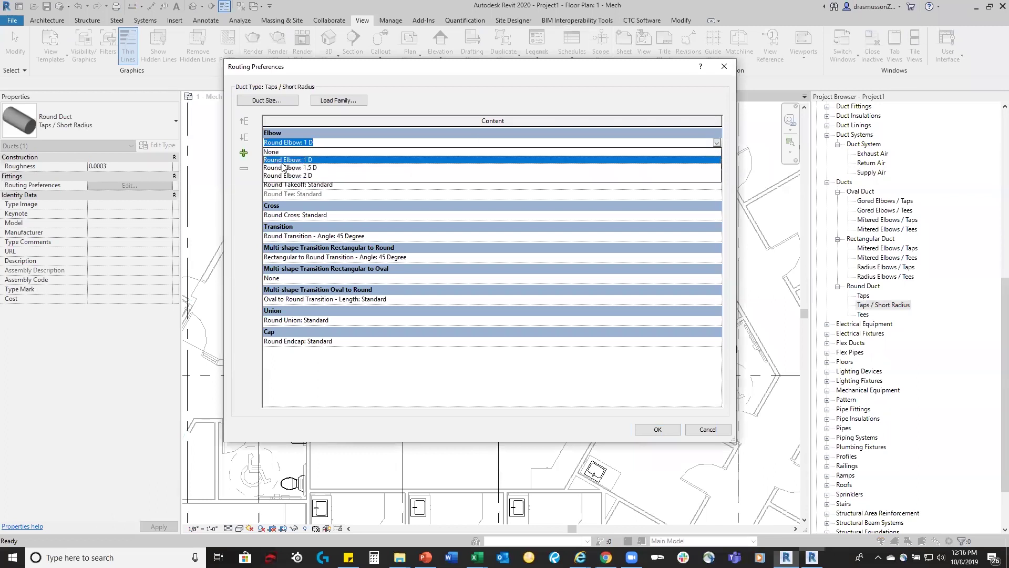
pyautogui.click(350, 100)
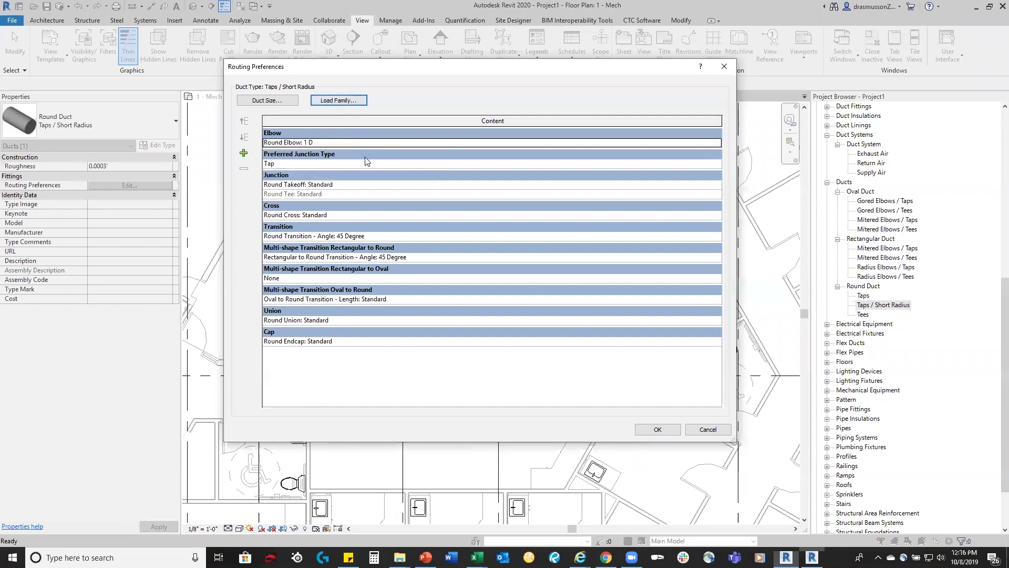
# Start loading a family and browse the library to the Elbows folder of the round duct fittings.
pyautogui.click(350, 101)
pyautogui.click(352, 94)
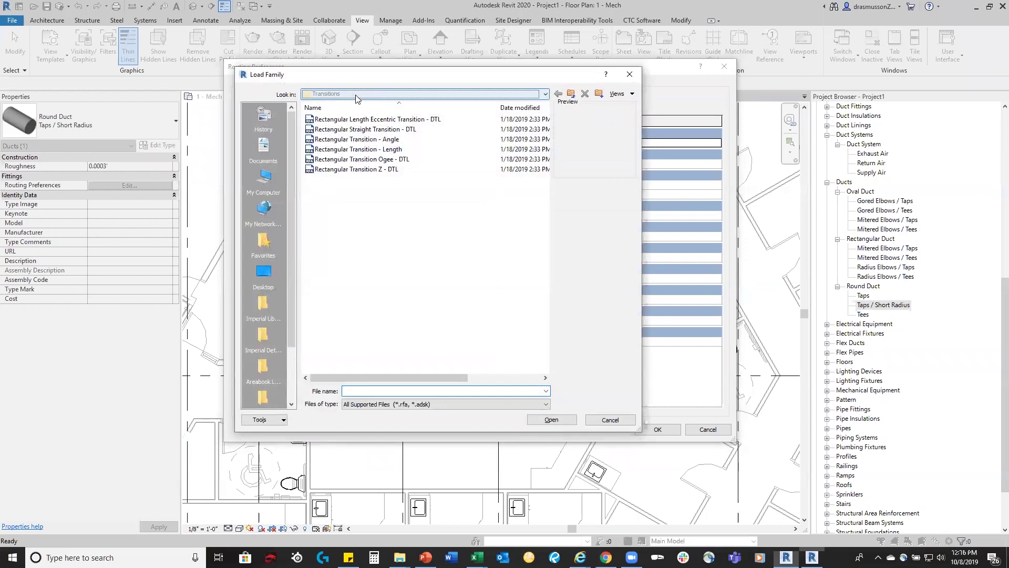
pyautogui.scroll(1, 409, 226)
pyautogui.scroll(1, 409, 226)
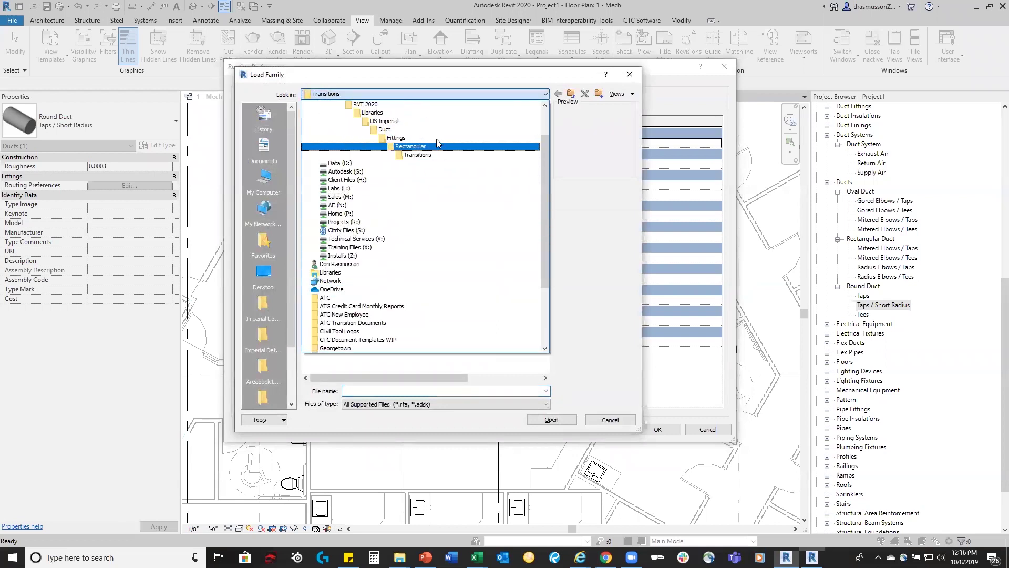
pyautogui.click(437, 137)
pyautogui.doubleClick(324, 160)
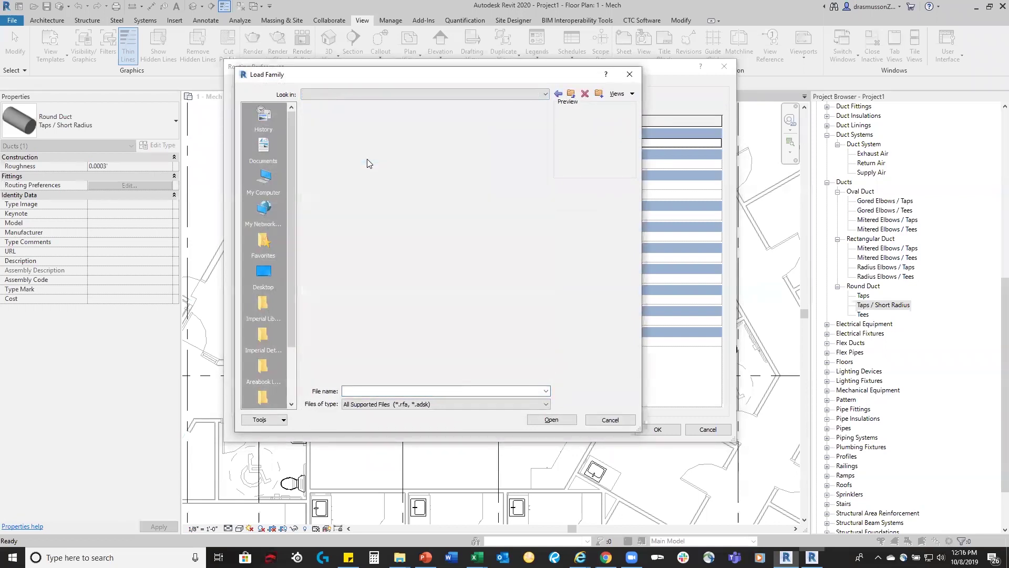
pyautogui.doubleClick(367, 142)
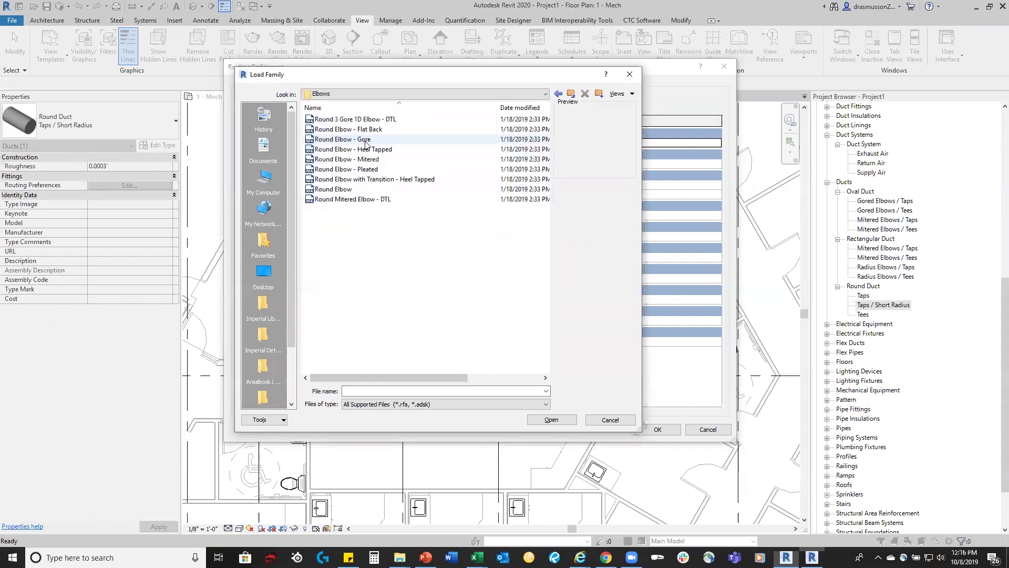
# Preview the round elbow families, including gored, heel tapped, mitered and pleated, and cancel out of loading, the routing preferences and the type properties.
pyautogui.click(418, 129)
pyautogui.click(423, 139)
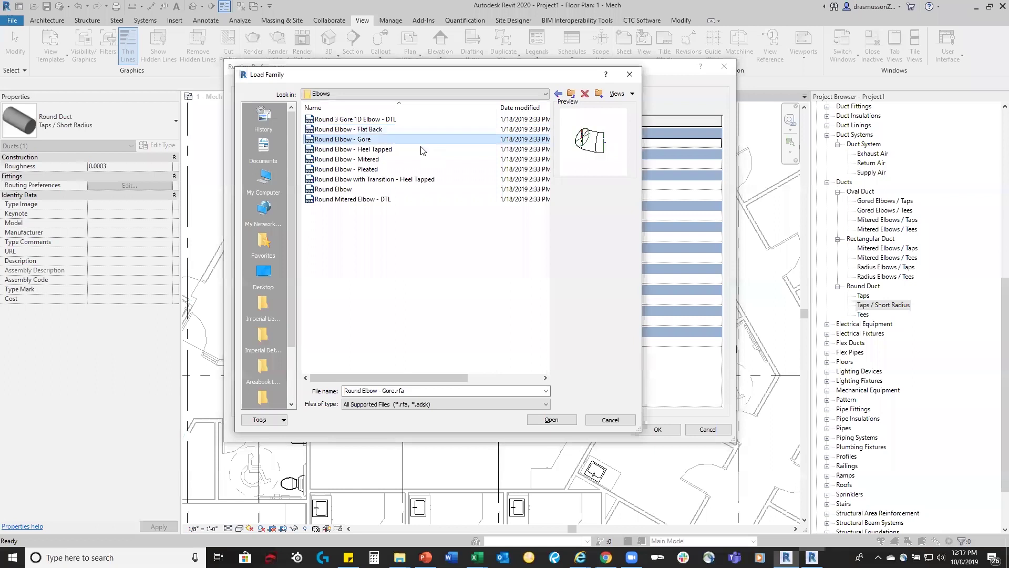
pyautogui.click(422, 150)
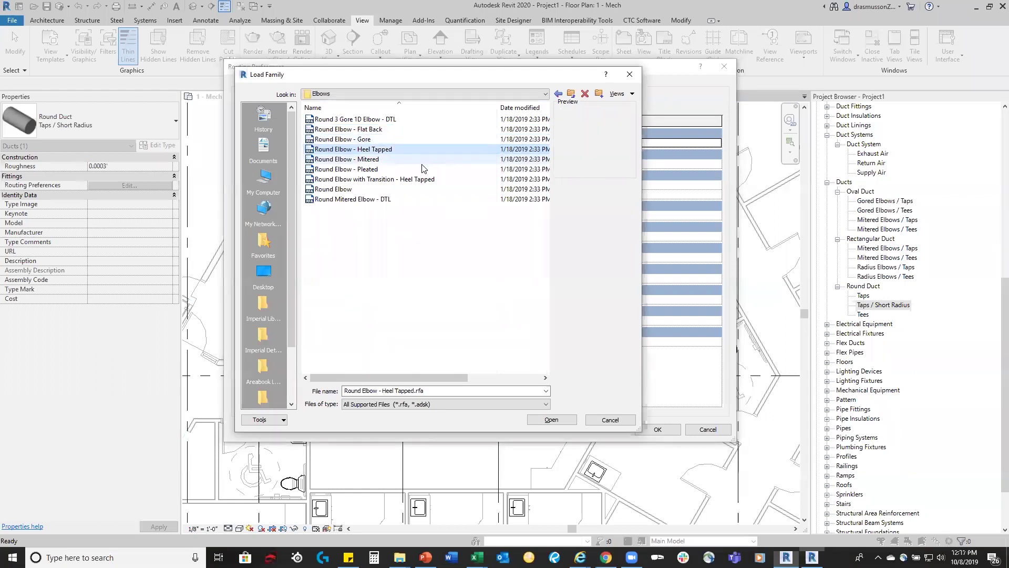
pyautogui.click(423, 160)
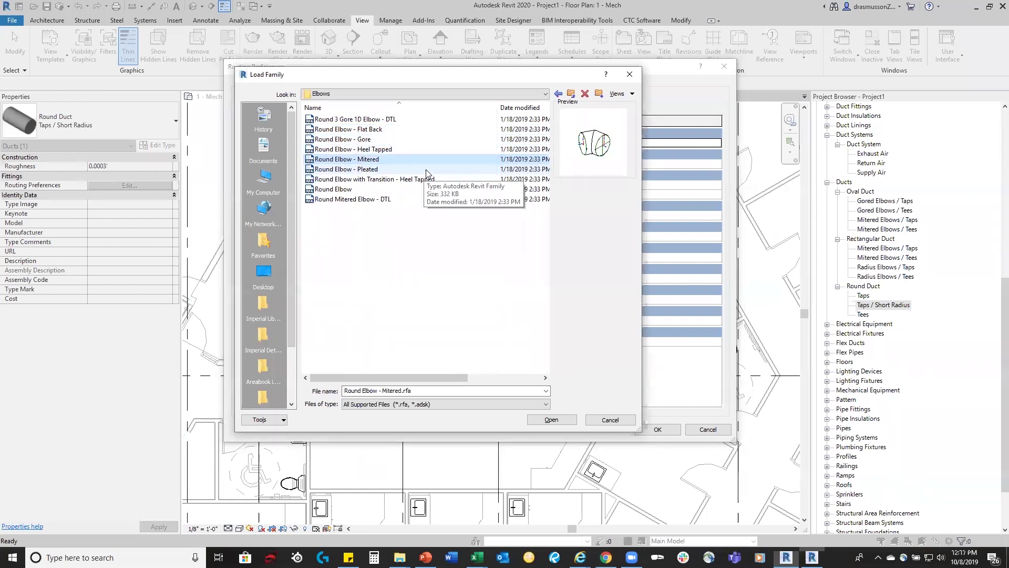
pyautogui.click(426, 169)
pyautogui.click(444, 180)
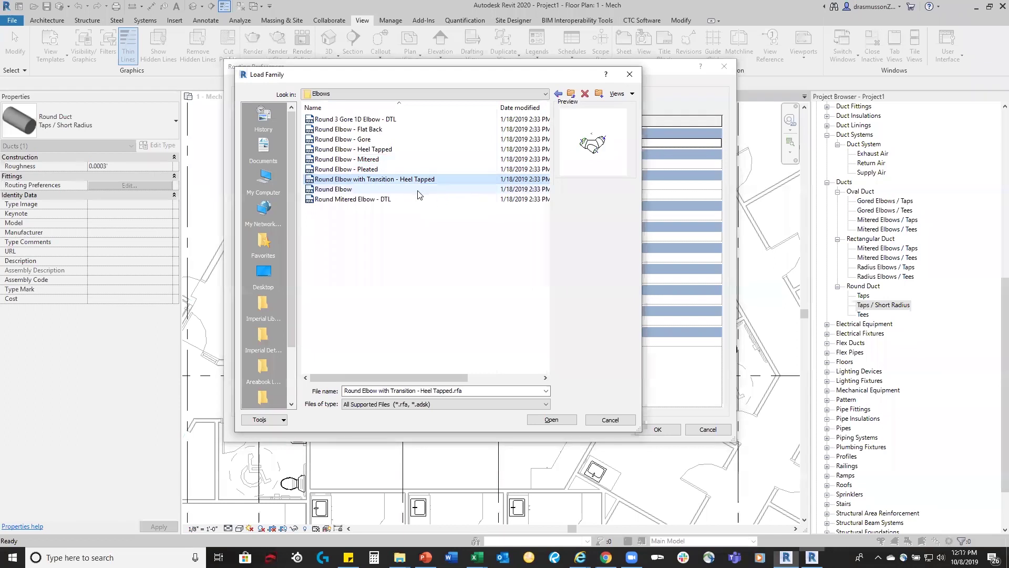
pyautogui.click(420, 190)
pyautogui.click(421, 204)
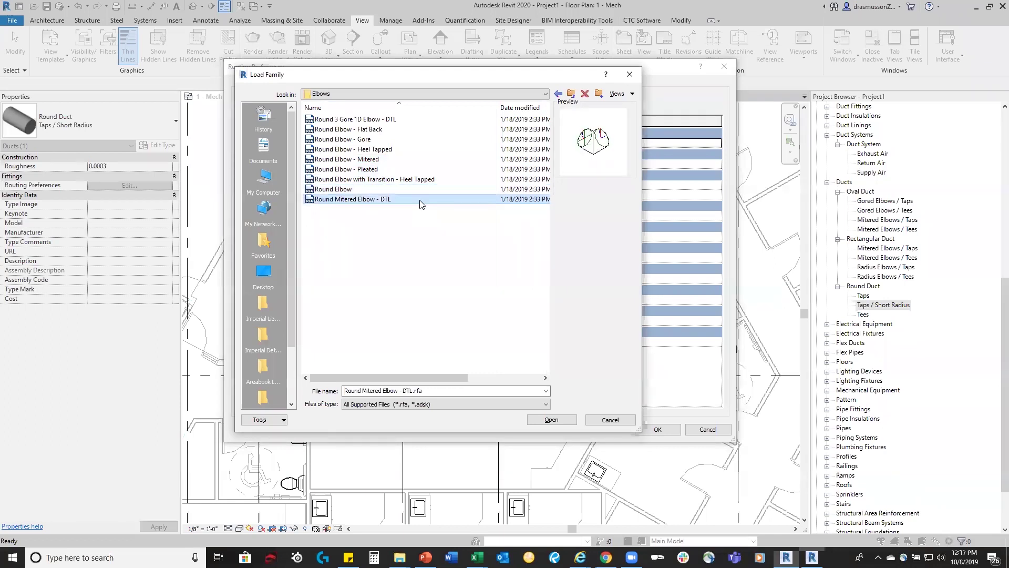
pyautogui.click(409, 120)
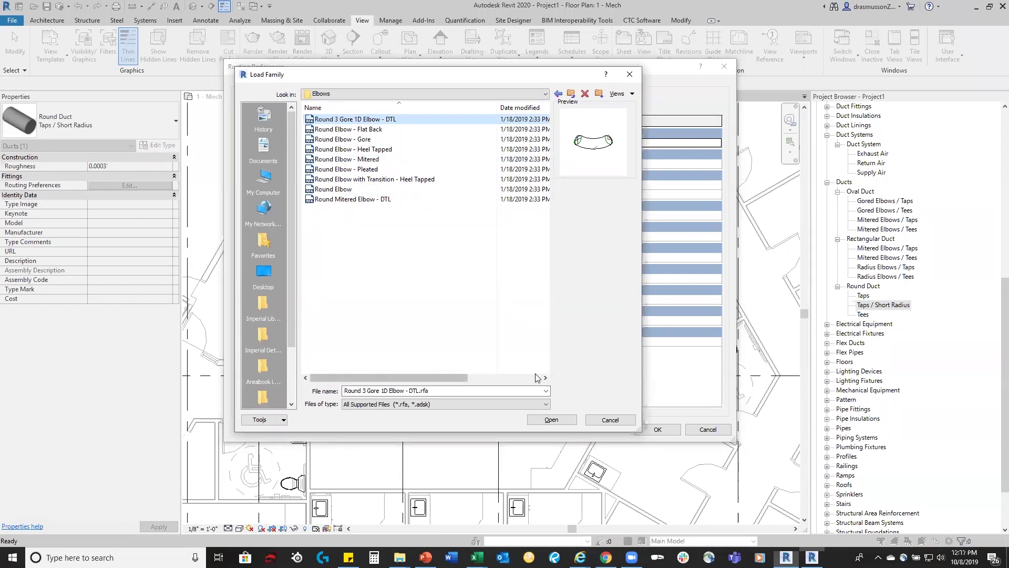
pyautogui.click(622, 419)
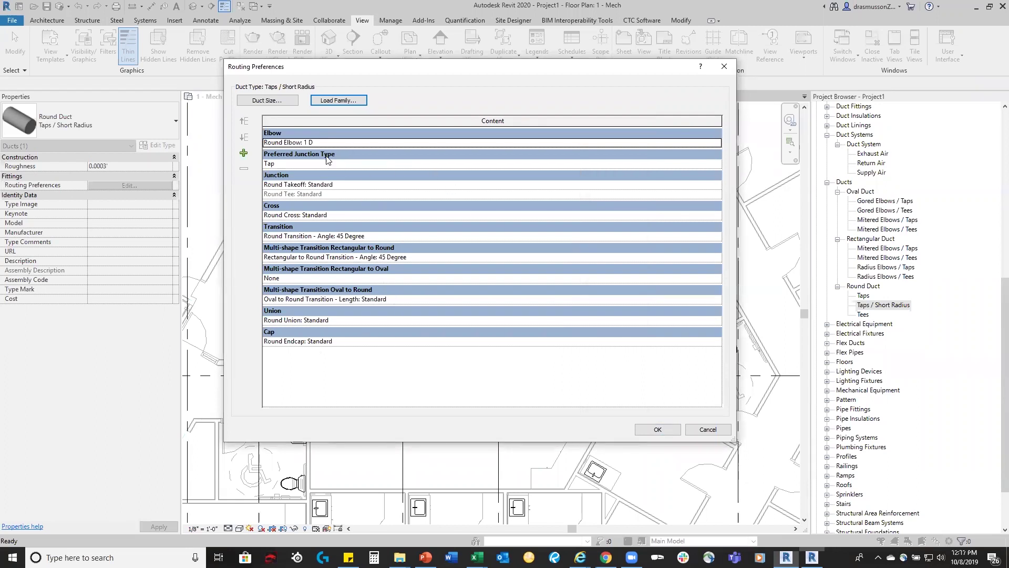
pyautogui.click(708, 429)
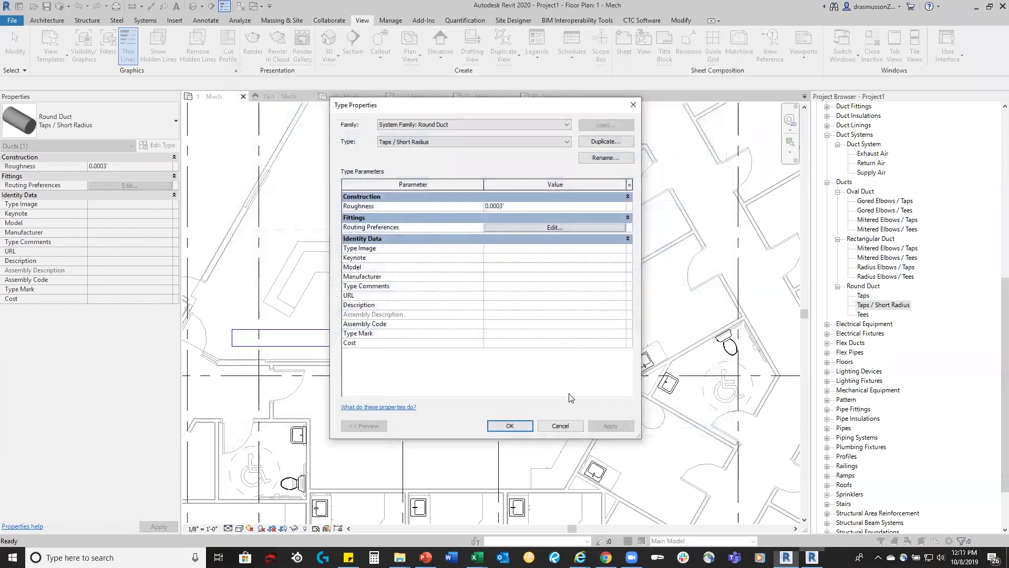
pyautogui.click(560, 426)
# Set the Takeoff Length of the fitting between the branch and vertical duct to 2", change it to 6", and clear the selection.
pyautogui.scroll(5, 532, 252)
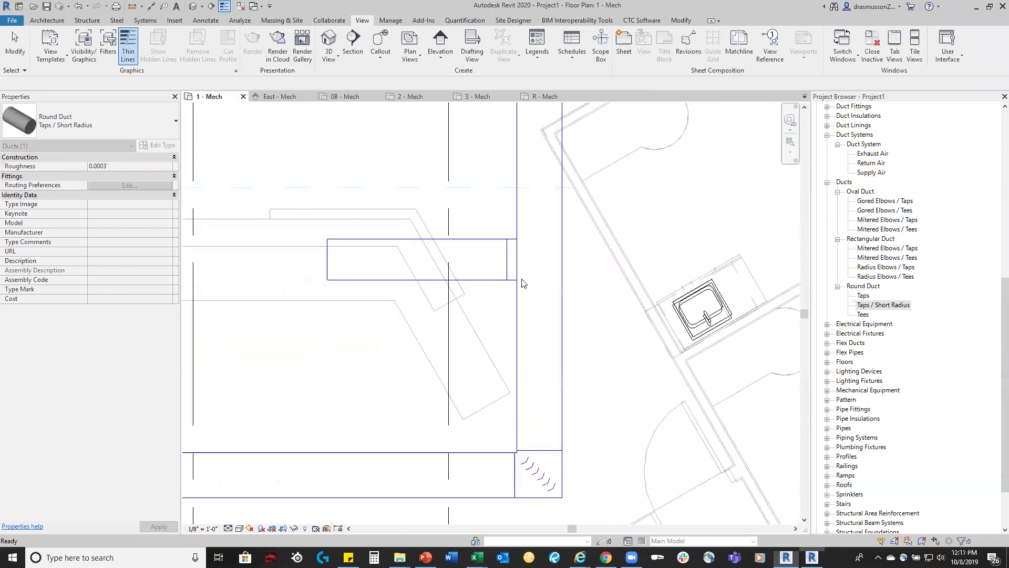
pyautogui.press('Escape')
pyautogui.click(506, 283)
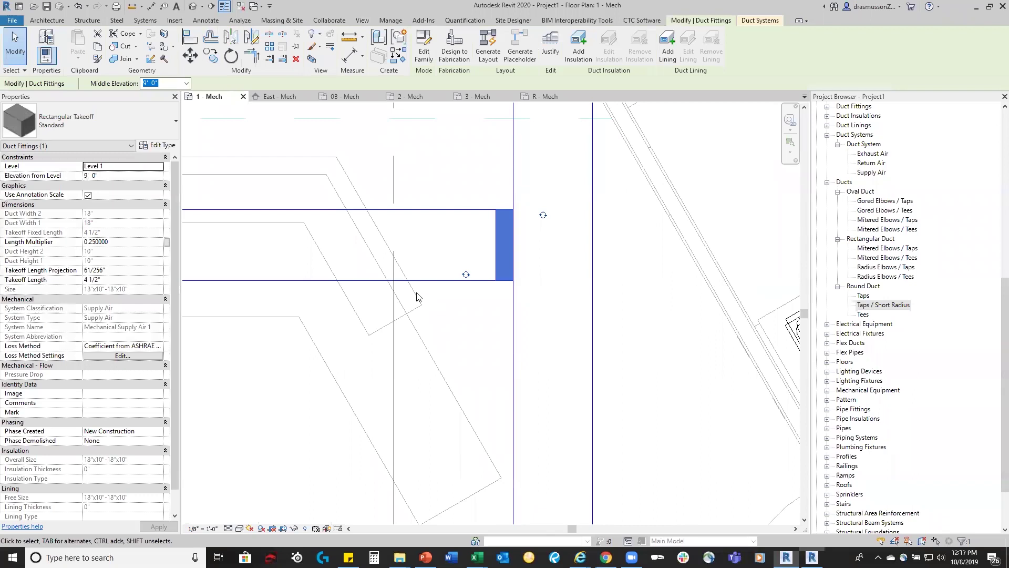
pyautogui.click(105, 282)
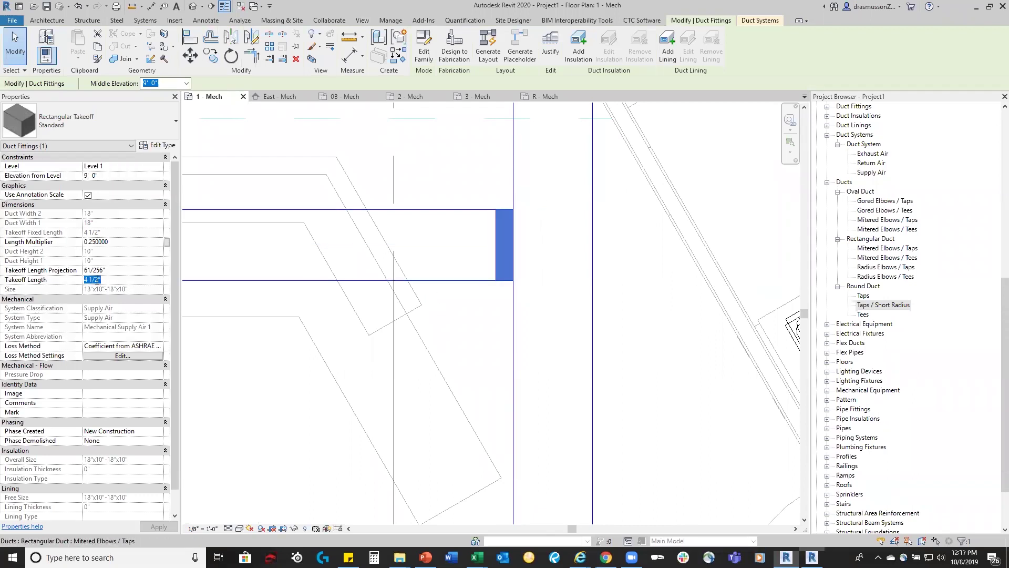
pyautogui.write('2"')
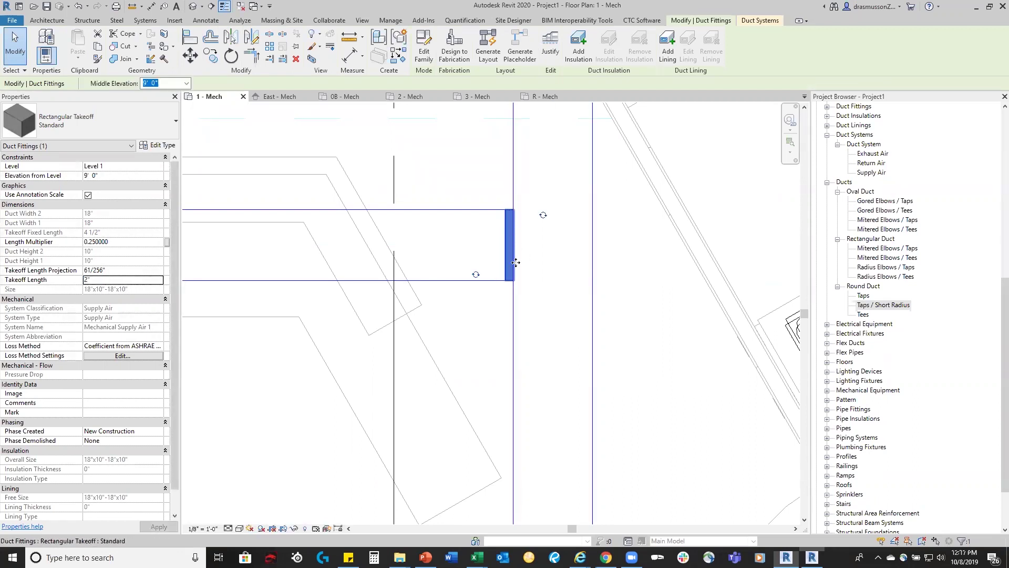
pyautogui.click(122, 280)
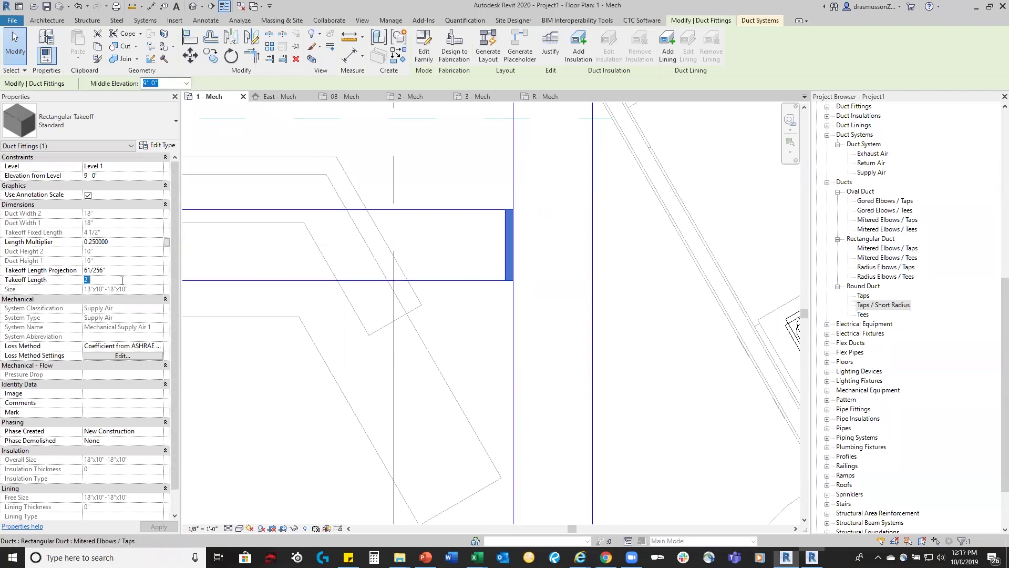
pyautogui.write('6')
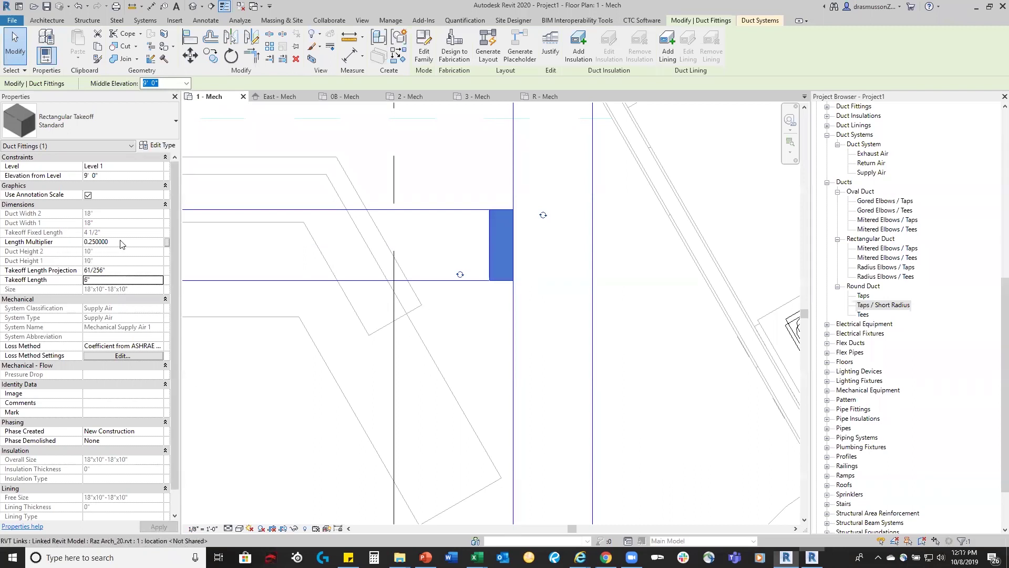
pyautogui.click(117, 242)
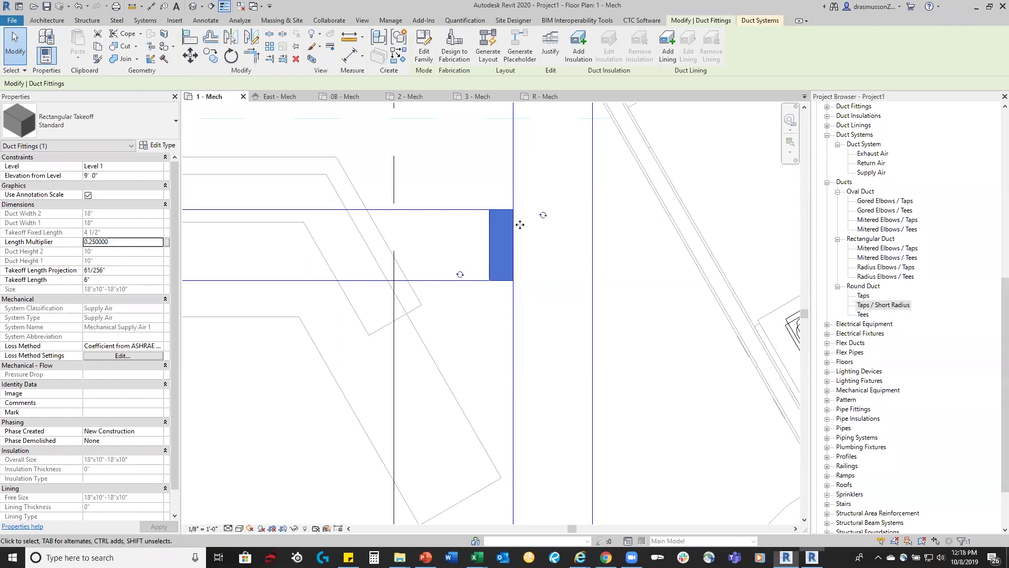
pyautogui.scroll(5, 516, 221)
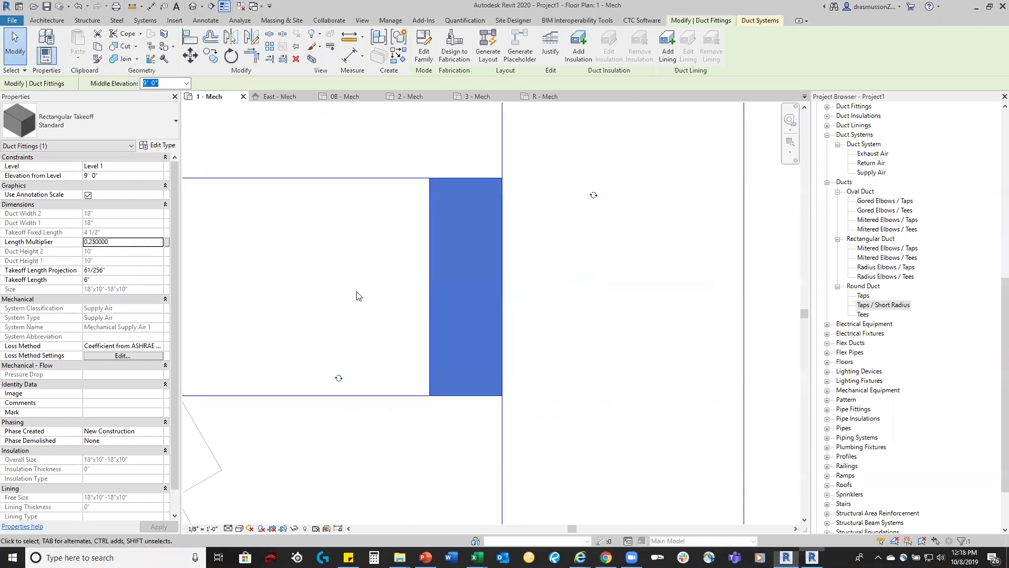
pyautogui.scroll(-2, 378, 366)
pyautogui.click(351, 231)
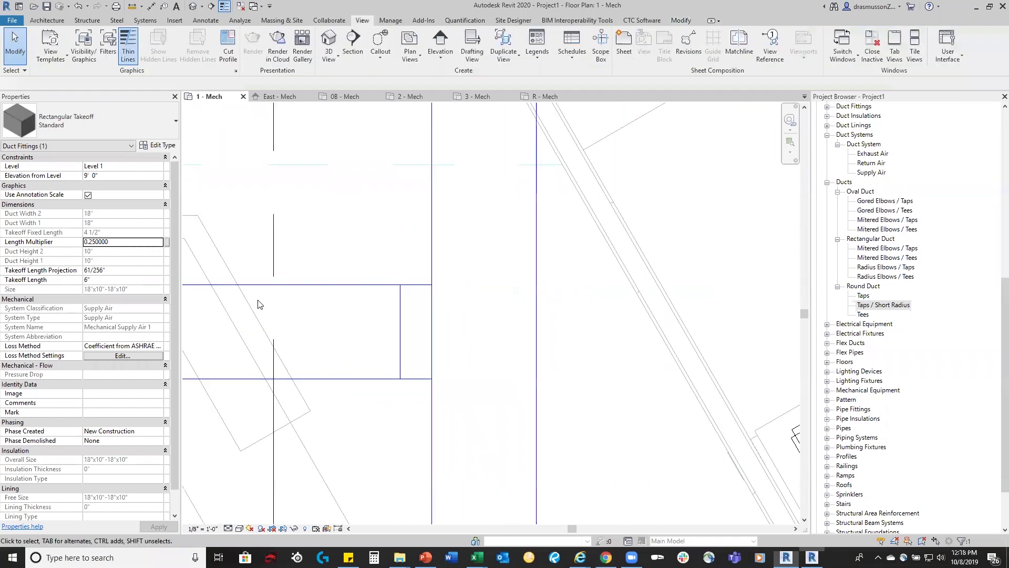
# Select the mitered elbow at the corner of the main duct and open its loss method settings.
pyautogui.scroll(-4, 308, 363)
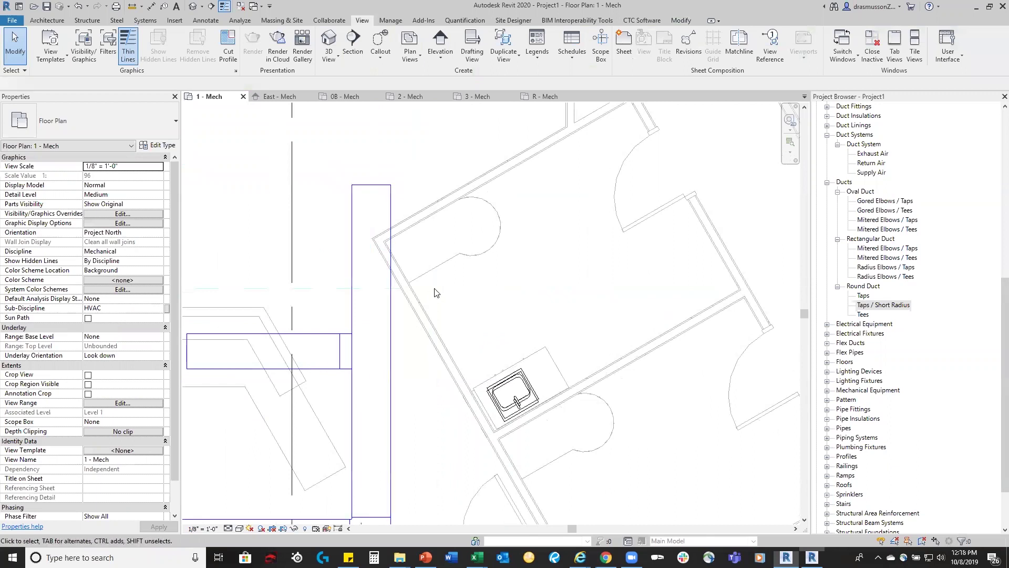
pyautogui.scroll(-2, 462, 294)
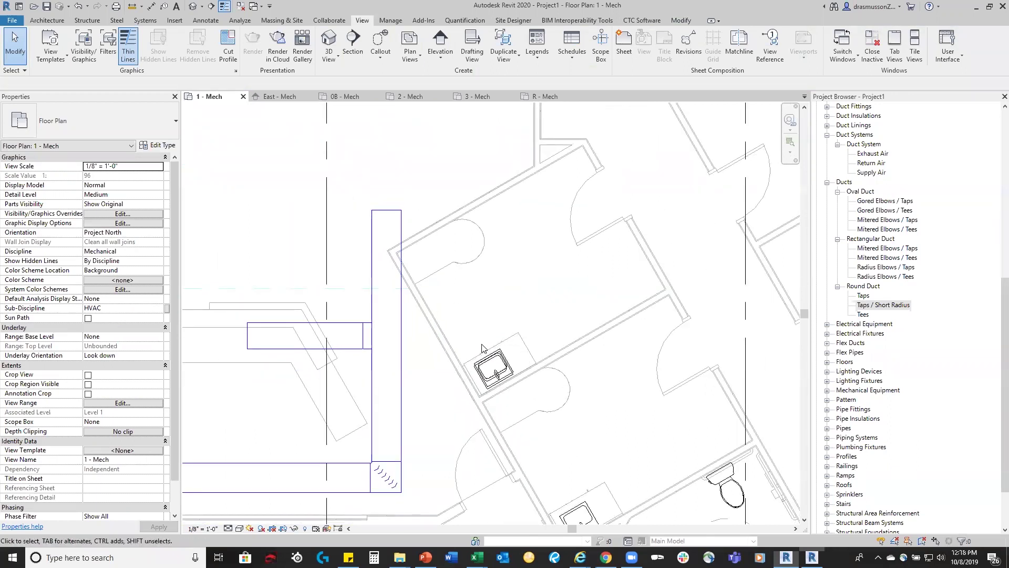
pyautogui.scroll(-3, 310, 367)
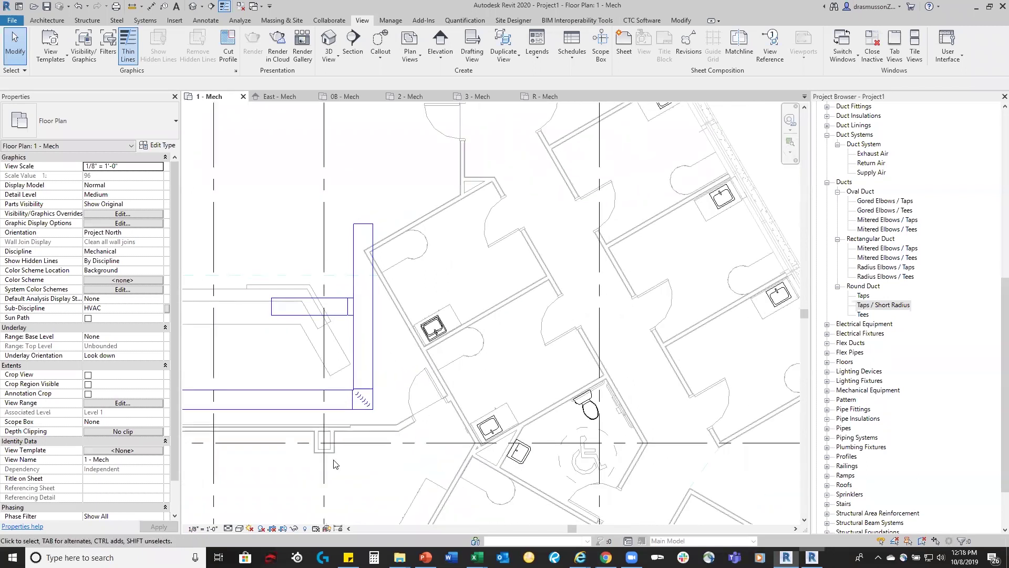
pyautogui.scroll(2, 299, 451)
pyautogui.moveTo(299, 451); pyautogui.dragTo(392, 376, button='middle')
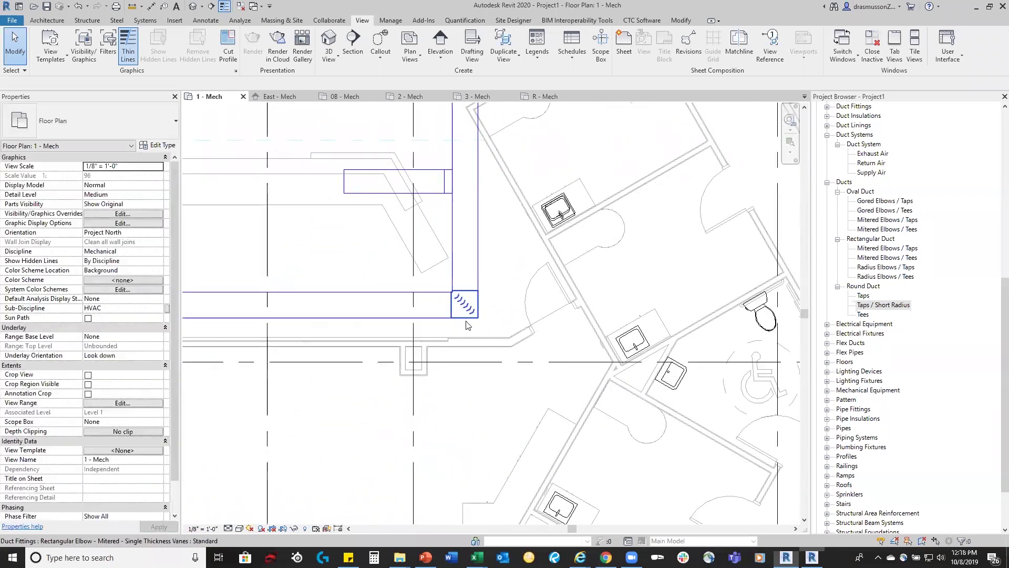
pyautogui.click(465, 310)
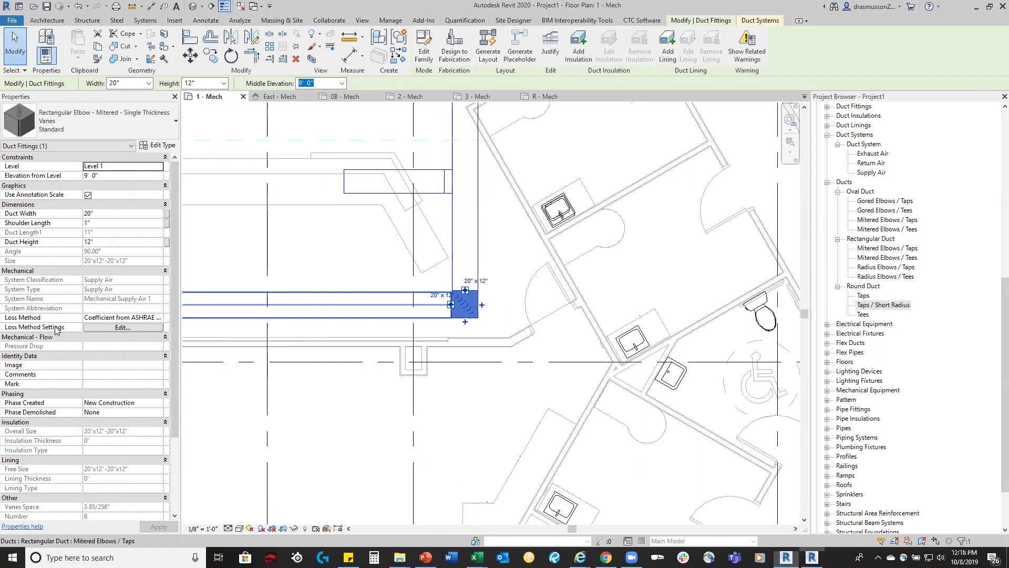
pyautogui.click(122, 328)
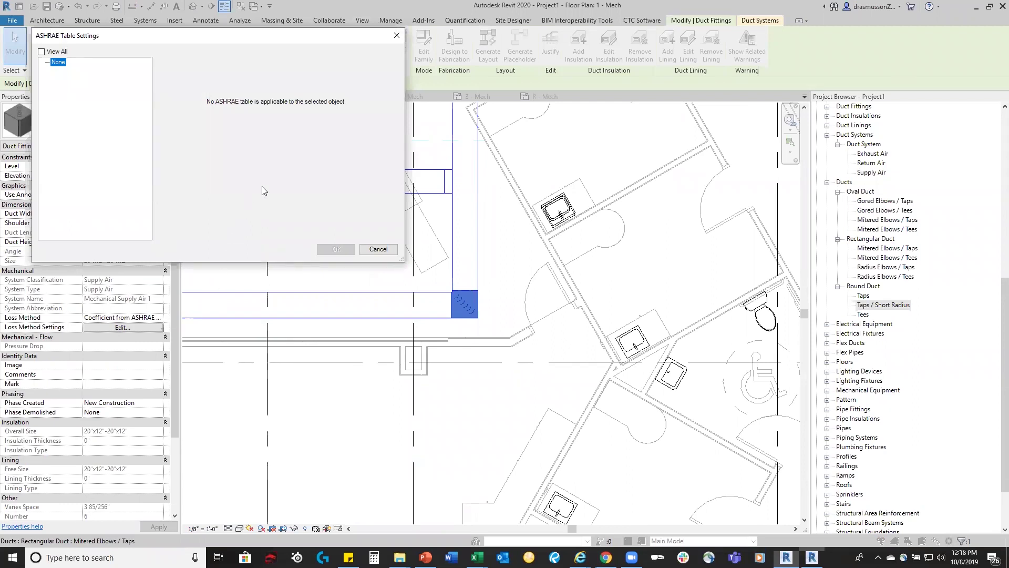
# Close the elbow's loss method settings and check the ASHRAE table settings of the takeoff on the vertical duct, cancelling them.
pyautogui.click(377, 249)
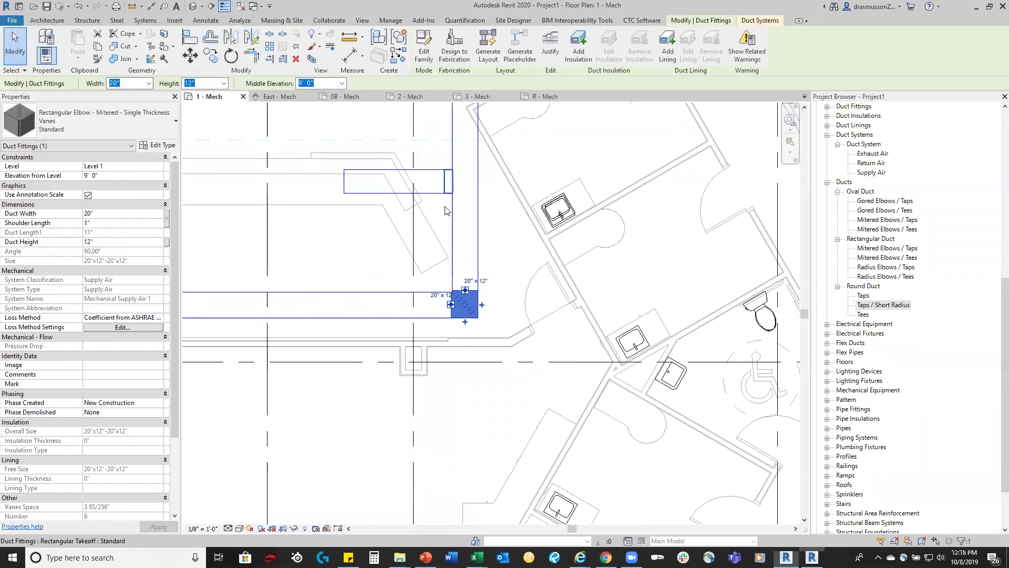
pyautogui.click(447, 190)
pyautogui.click(136, 357)
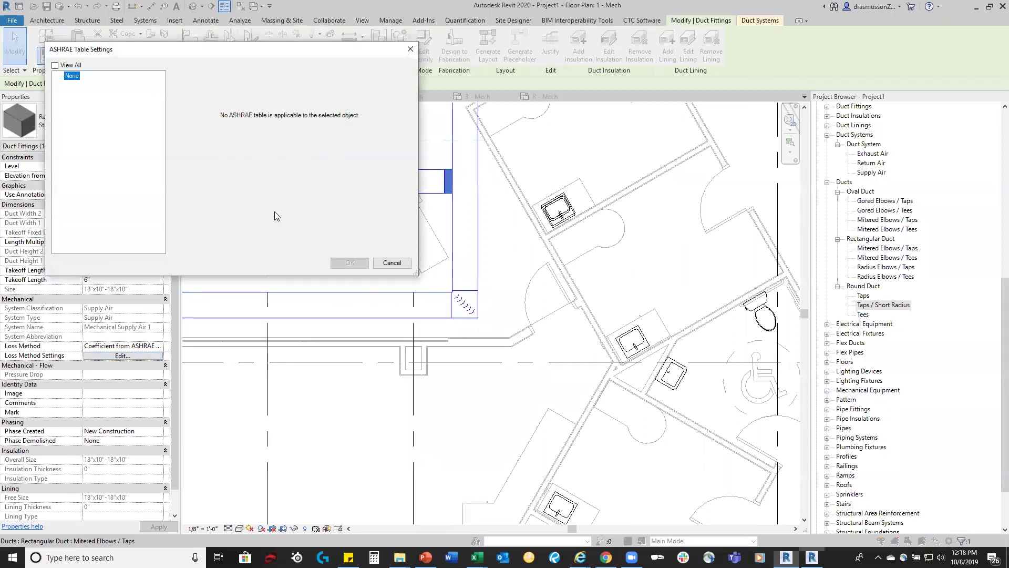
pyautogui.click(392, 263)
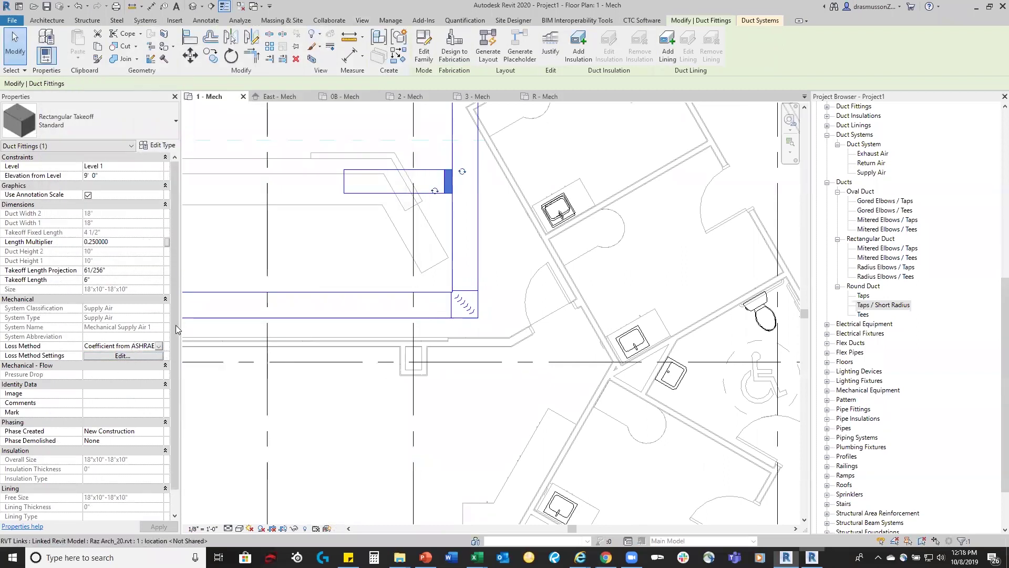
# Reopen the takeoff's loss method settings, view all ASHRAE tables, expand the Supply and Exhaust/Return categories, and cancel.
pyautogui.moveTo(181, 303); pyautogui.dragTo(245, 296)
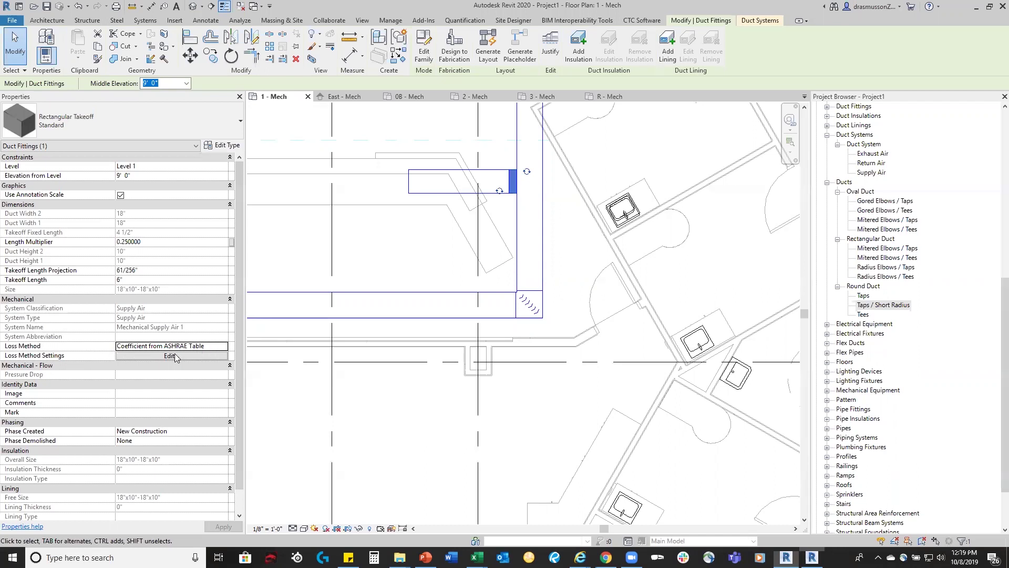
pyautogui.click(176, 356)
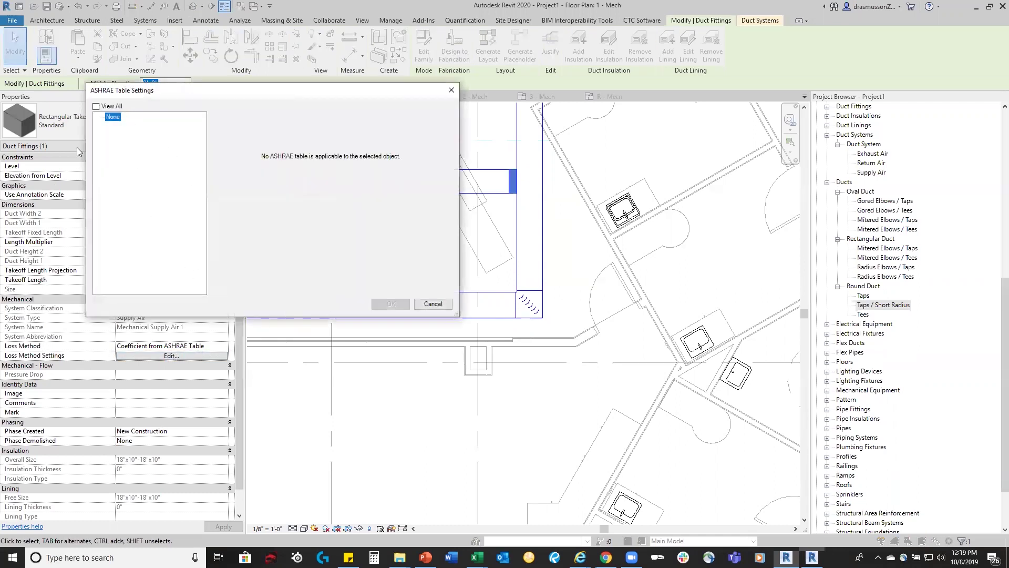
pyautogui.click(95, 107)
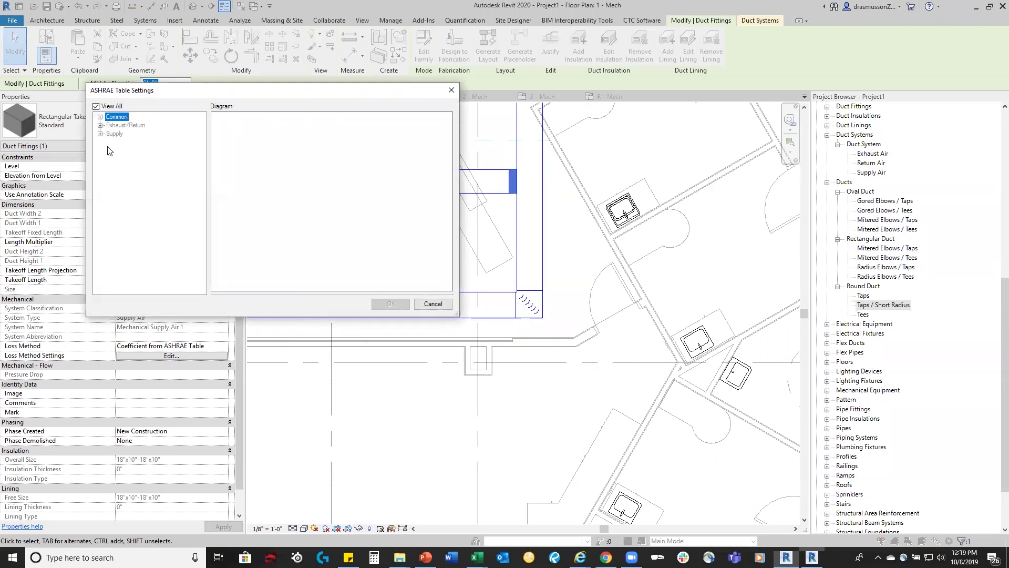
pyautogui.click(100, 133)
pyautogui.click(100, 126)
pyautogui.click(432, 304)
# Switch the takeoff's Loss Method to Not Defined and back to Coefficient from ASHRAE Table, and clear the selection.
pyautogui.click(210, 345)
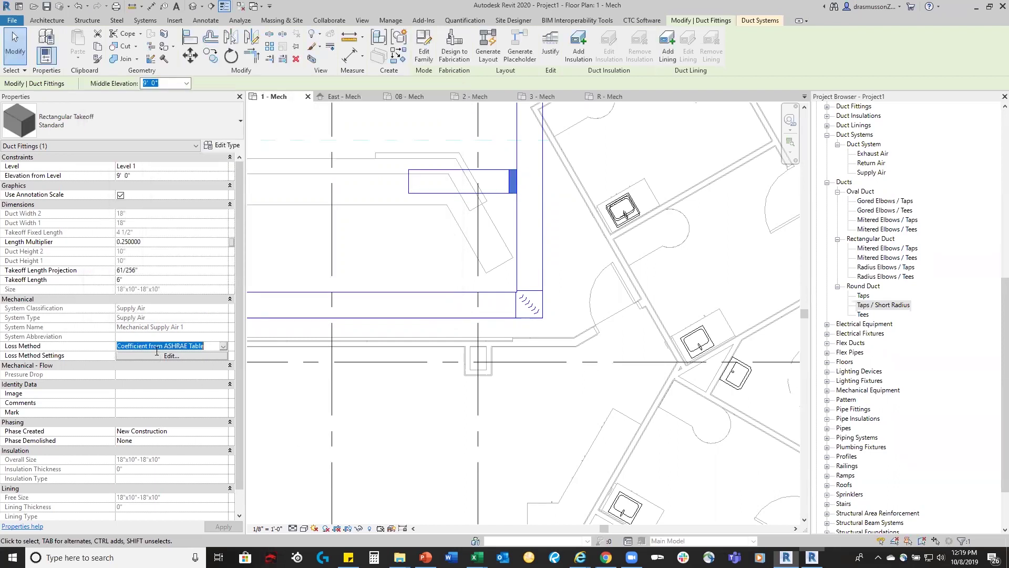
pyautogui.click(224, 345)
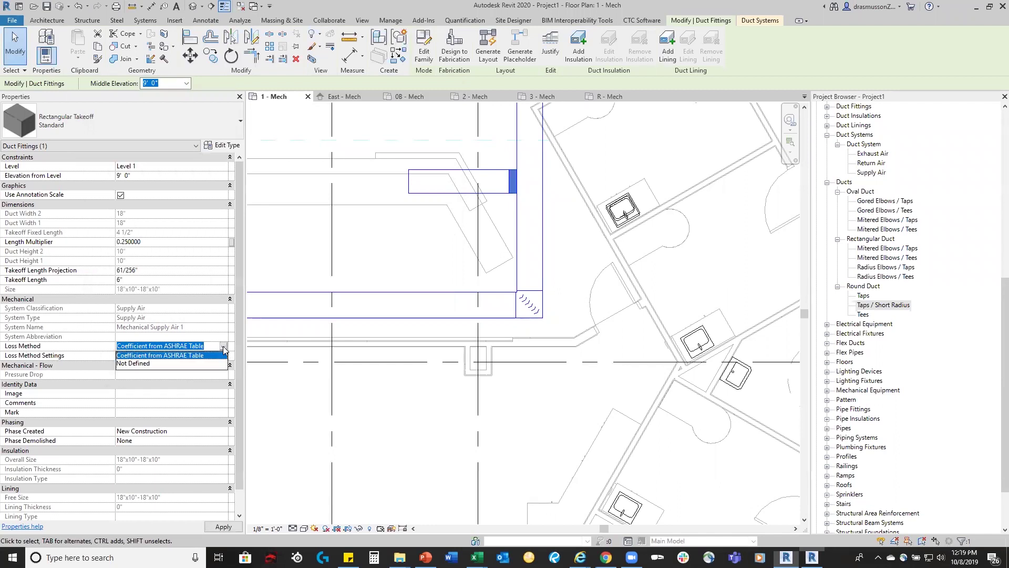
pyautogui.click(138, 363)
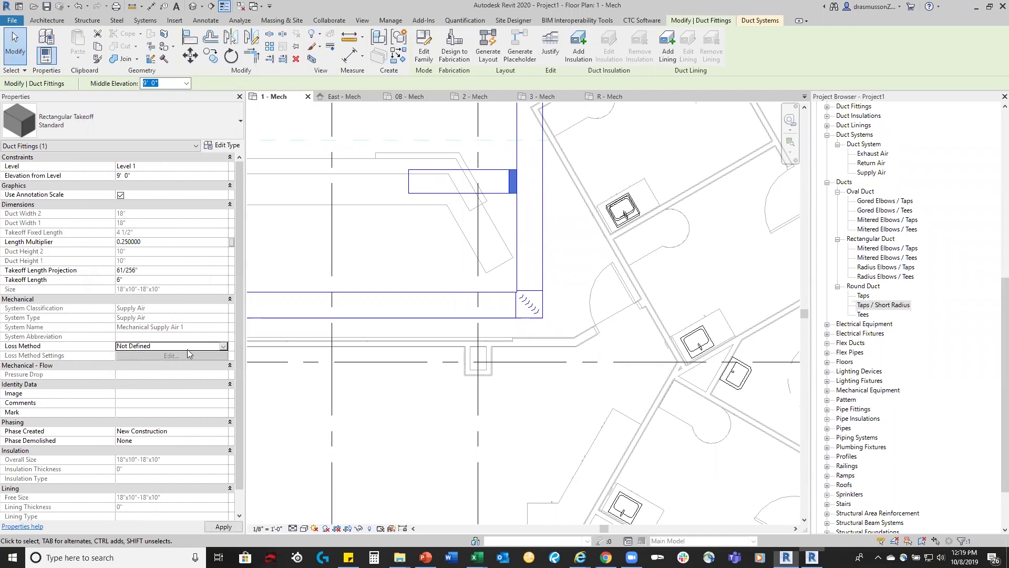
pyautogui.click(224, 346)
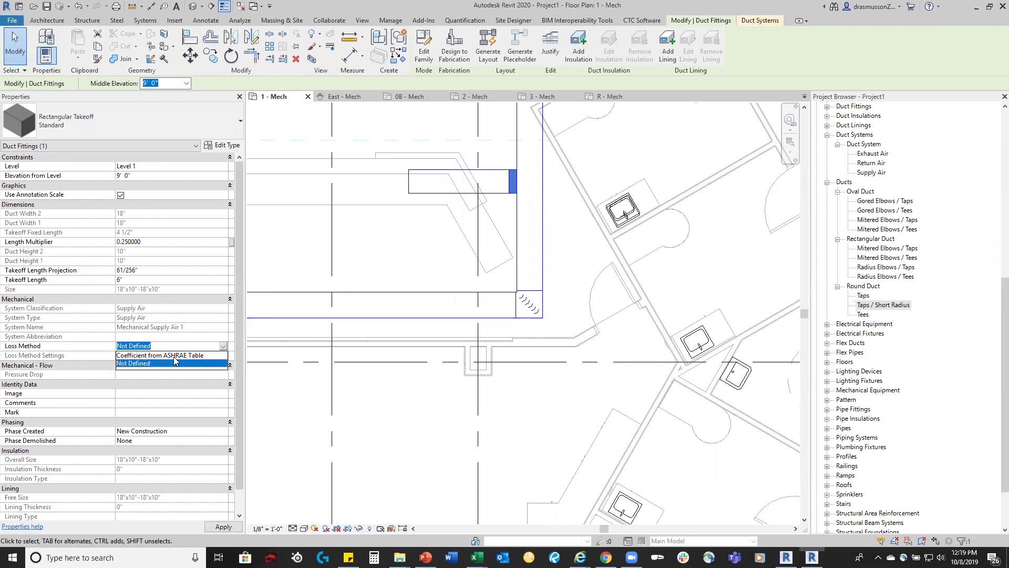
pyautogui.click(173, 356)
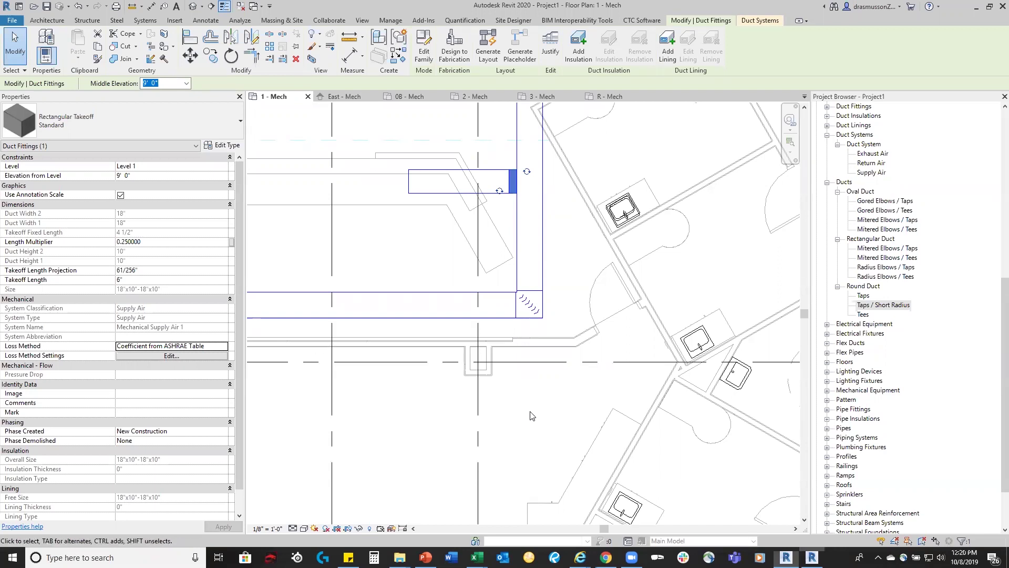
pyautogui.click(538, 423)
# Open the corner mitered elbow's family for editing and examine the parameters and formulas in an enlarged Family Types window.
pyautogui.scroll(-1, 368, 328)
pyautogui.scroll(-1, 368, 328)
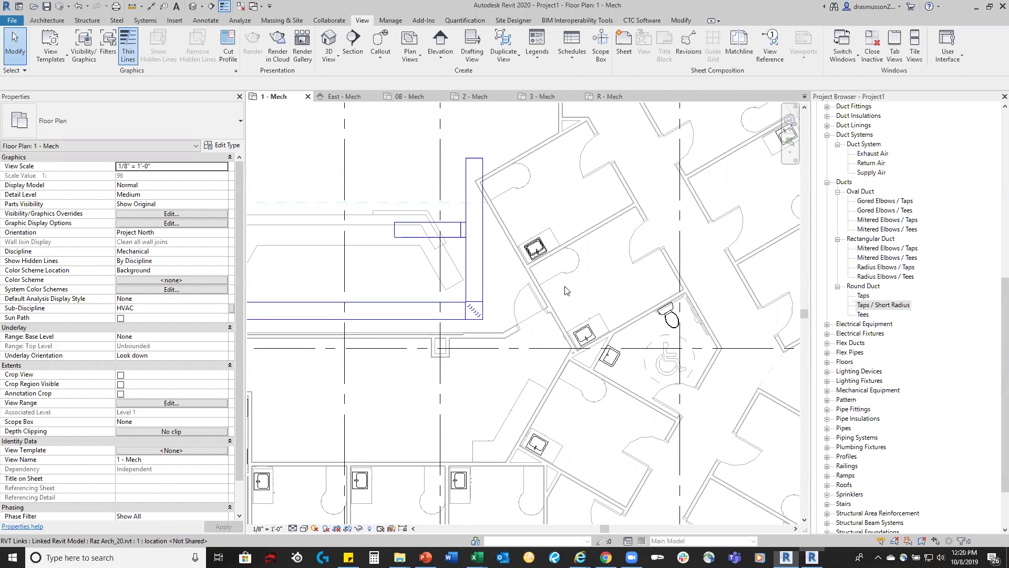
pyautogui.click(501, 336)
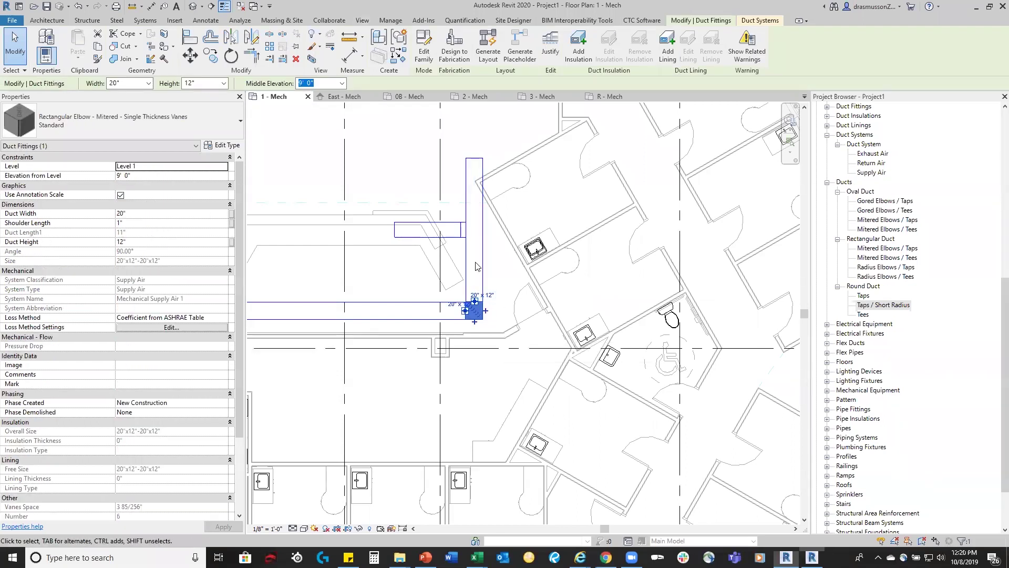
pyautogui.click(426, 52)
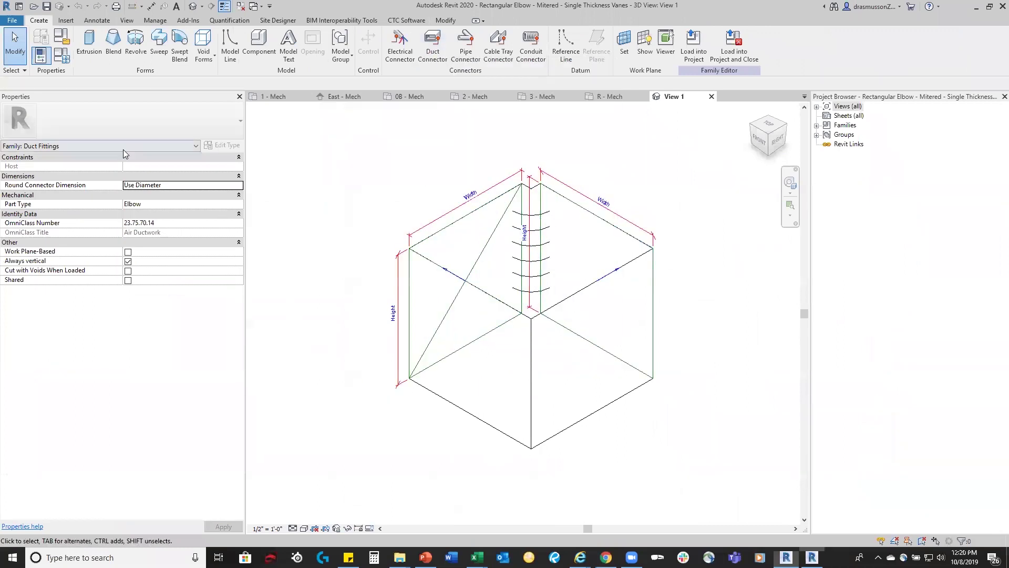
pyautogui.click(61, 55)
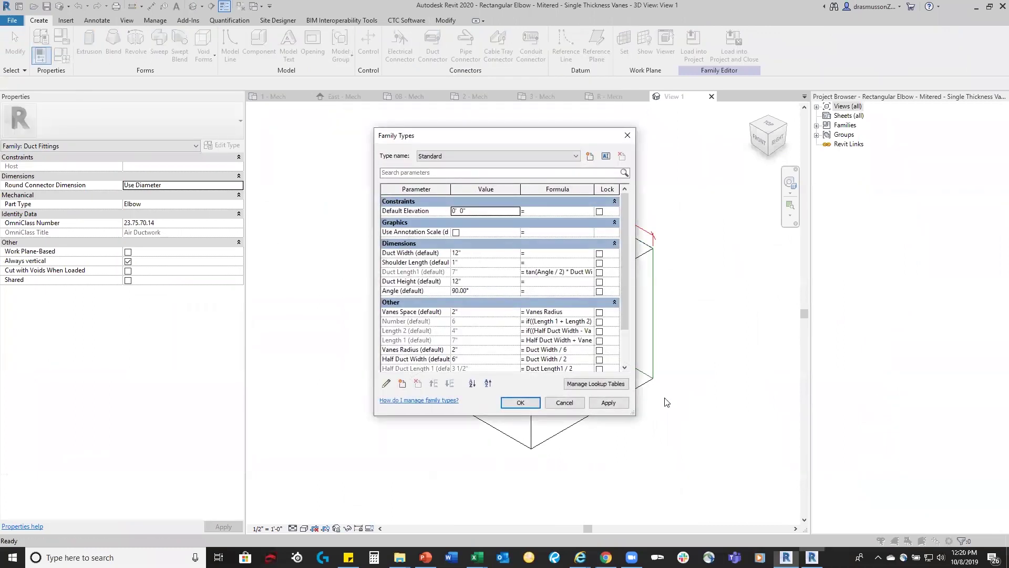
pyautogui.moveTo(634, 416); pyautogui.dragTo(872, 482)
pyautogui.moveTo(726, 137); pyautogui.dragTo(549, 33)
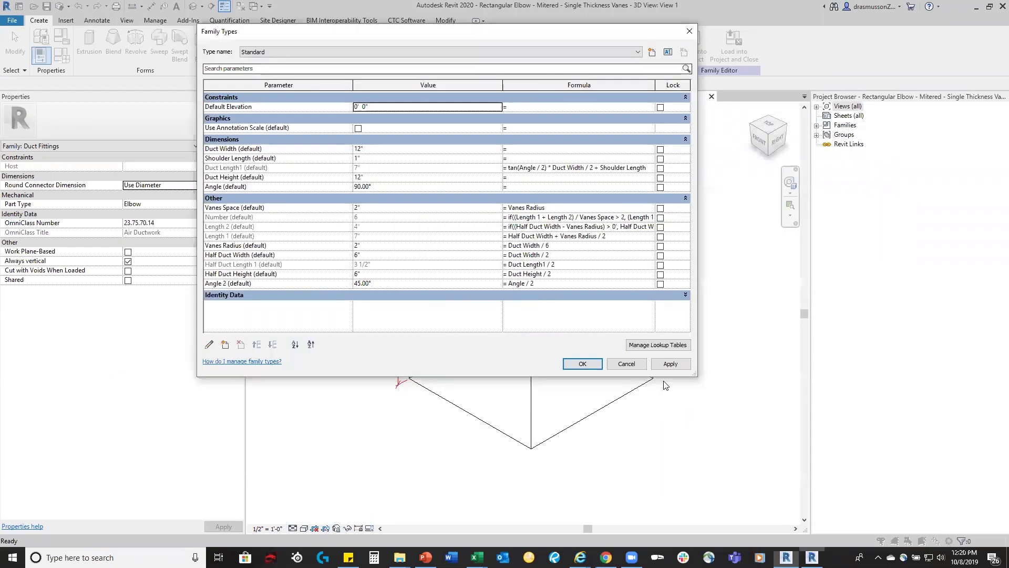
# Check the elbow family's lookup tables, cancel out of the family types, and close the family without changes.
pyautogui.click(648, 346)
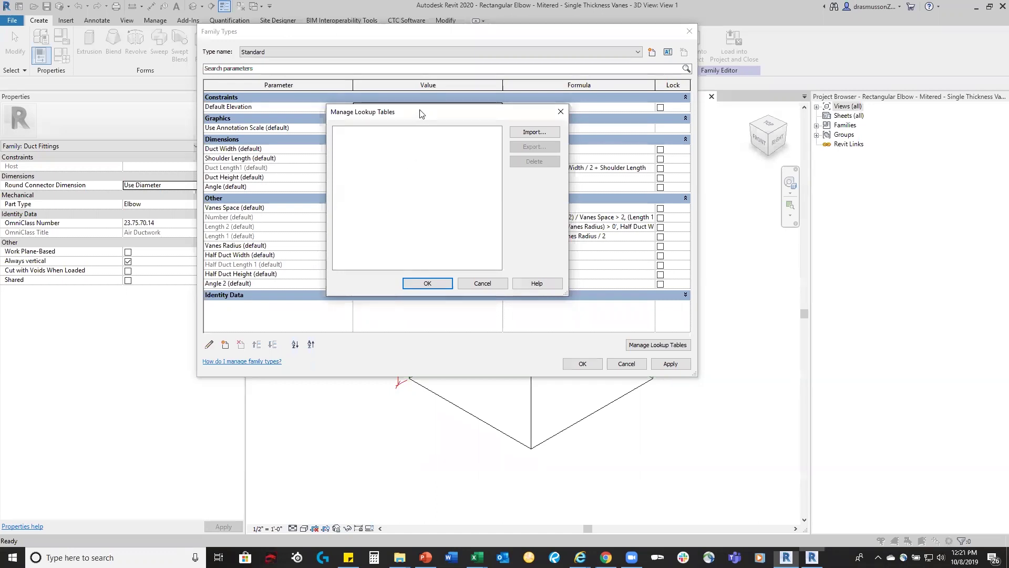
pyautogui.moveTo(420, 114); pyautogui.dragTo(422, 97)
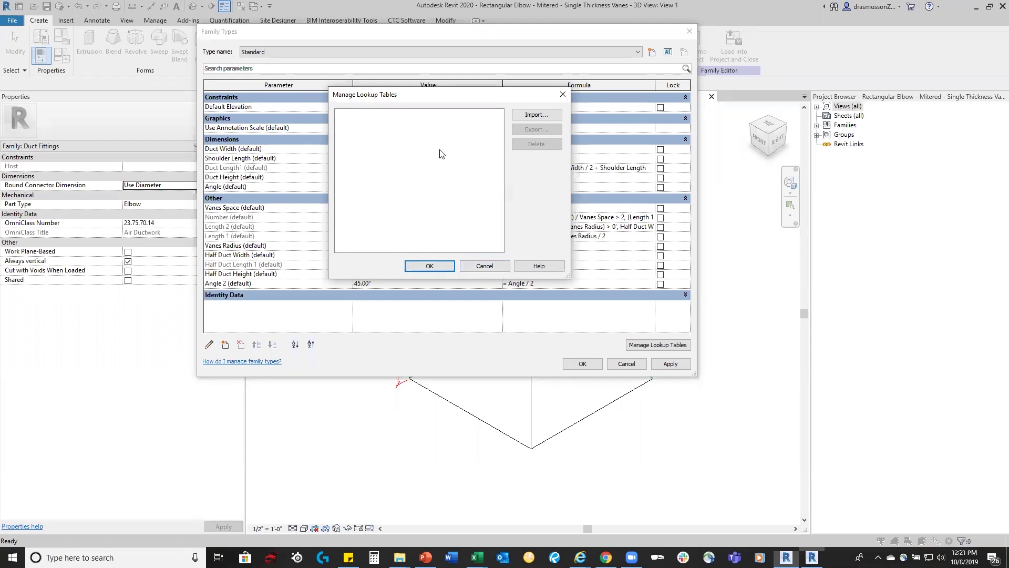
pyautogui.click(484, 266)
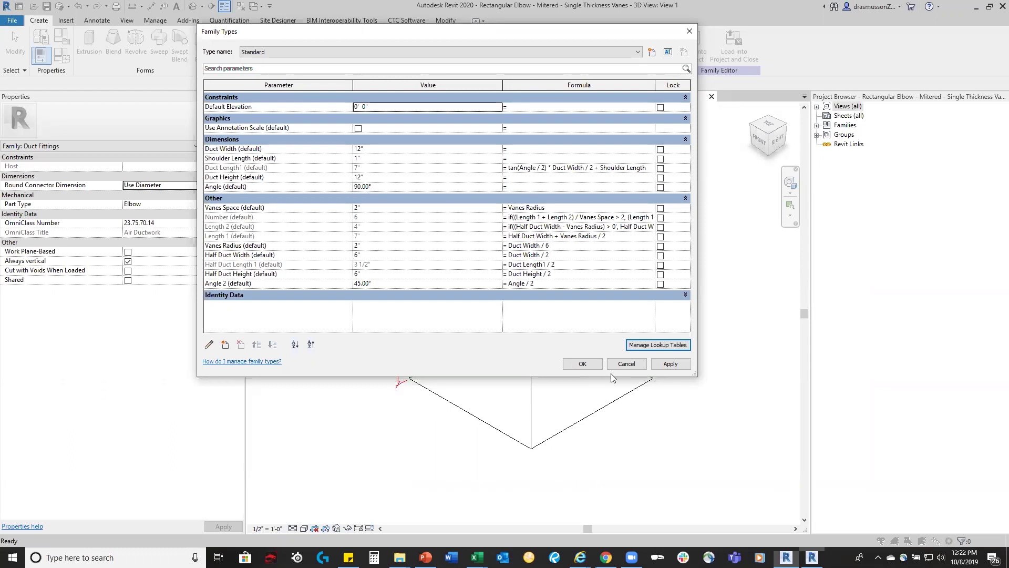
pyautogui.click(627, 363)
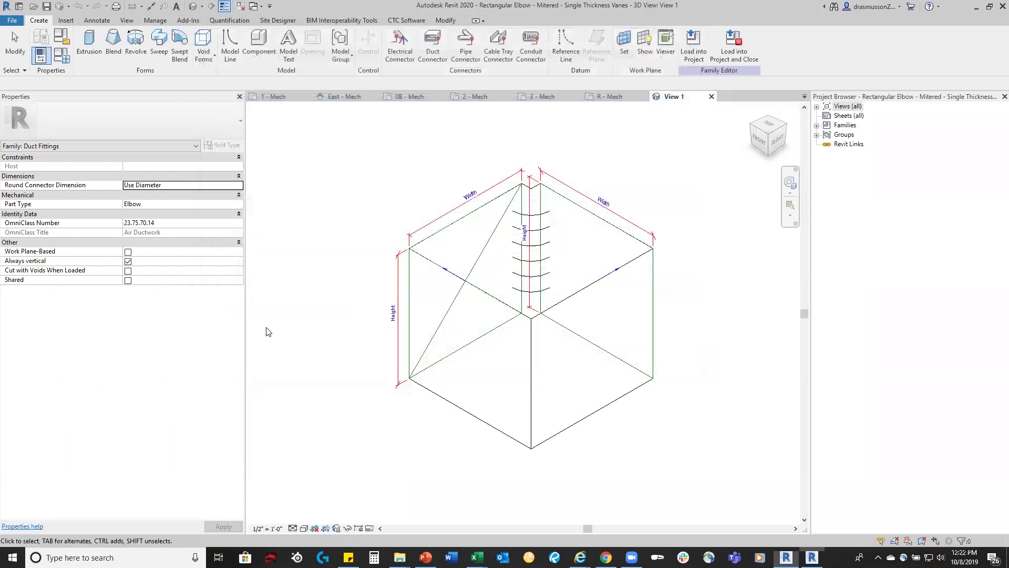
pyautogui.click(712, 96)
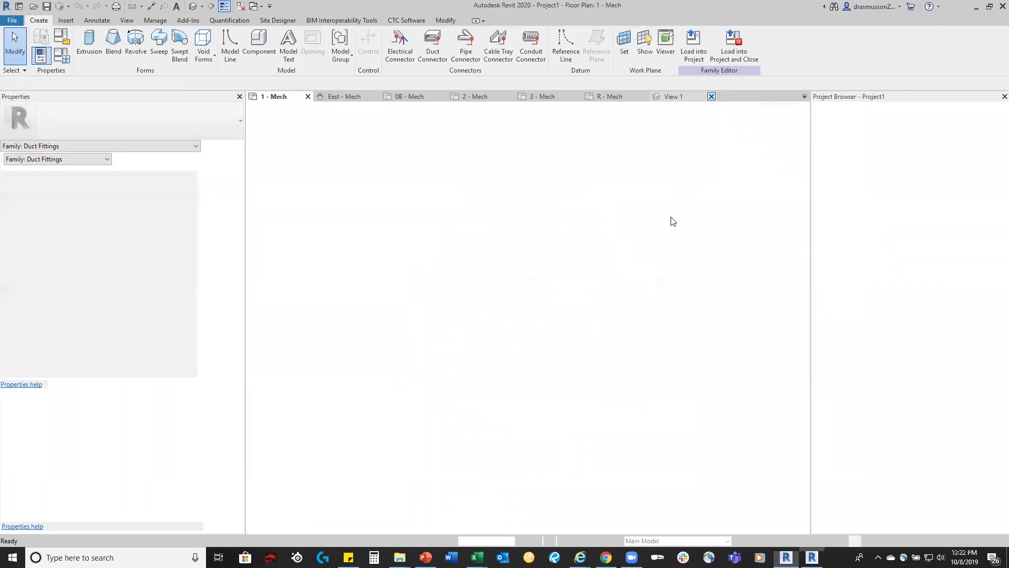
# Set the Shoulder Length of the corner mitered elbow to 3", change it to 6", and clear the selection.
pyautogui.scroll(1, 502, 326)
pyautogui.scroll(1, 463, 318)
pyautogui.scroll(1, 462, 318)
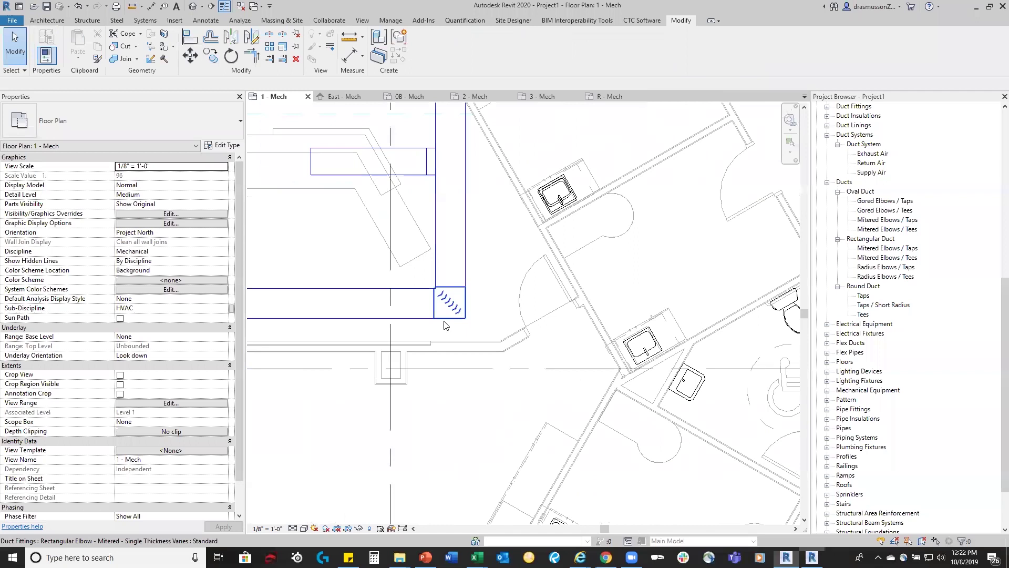
pyautogui.click(447, 314)
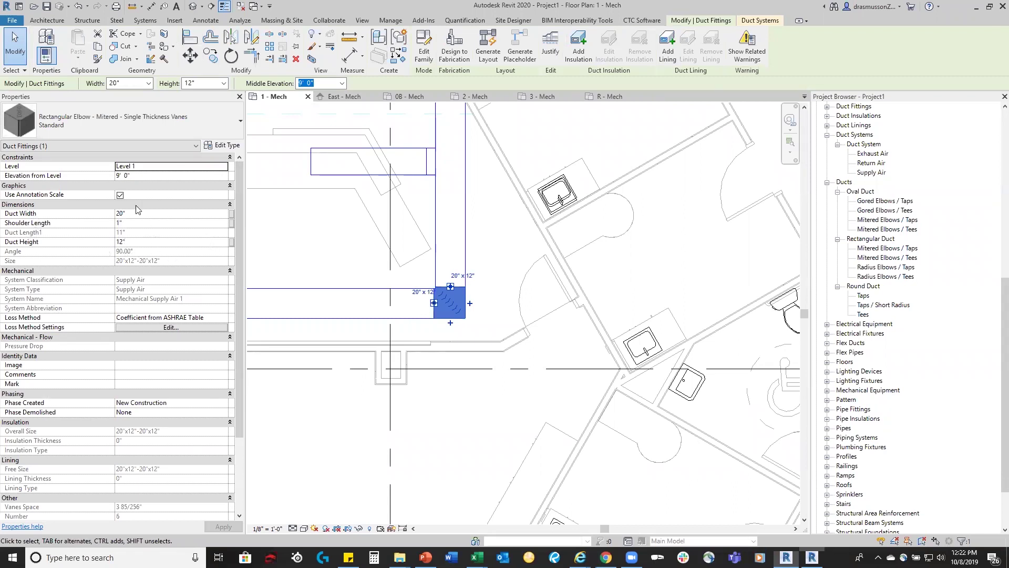
pyautogui.click(157, 222)
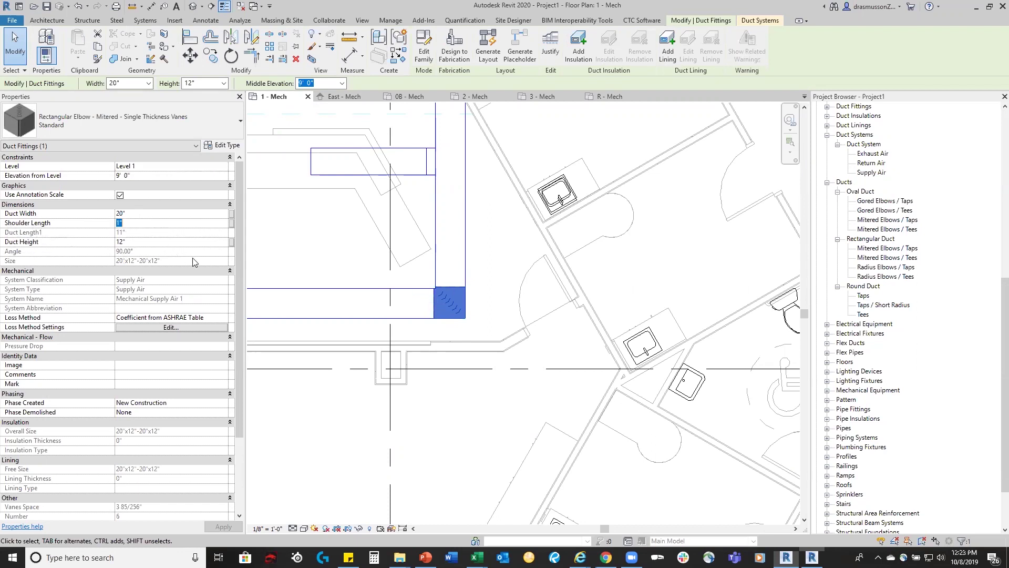
pyautogui.write('3')
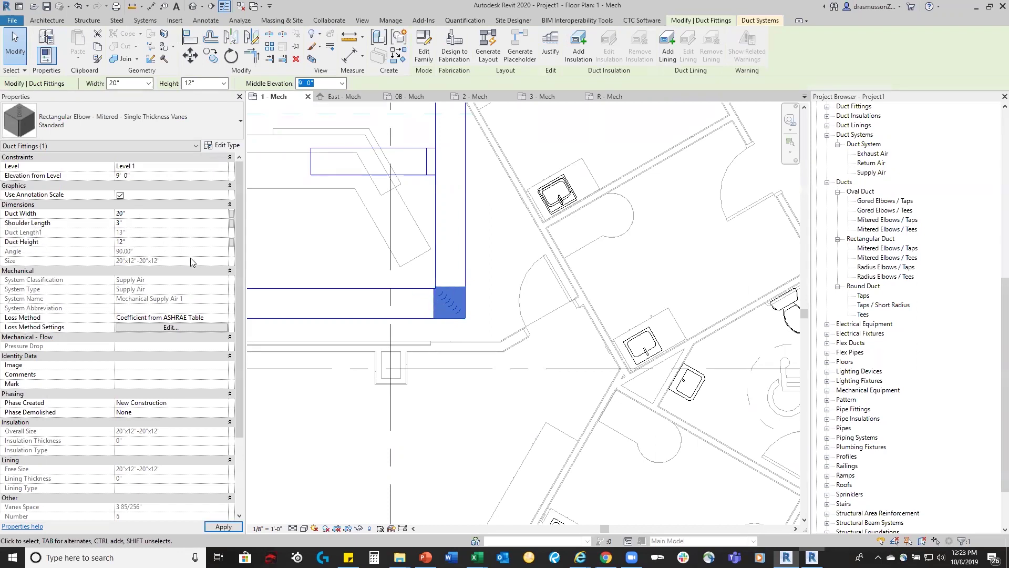
pyautogui.scroll(5, 438, 298)
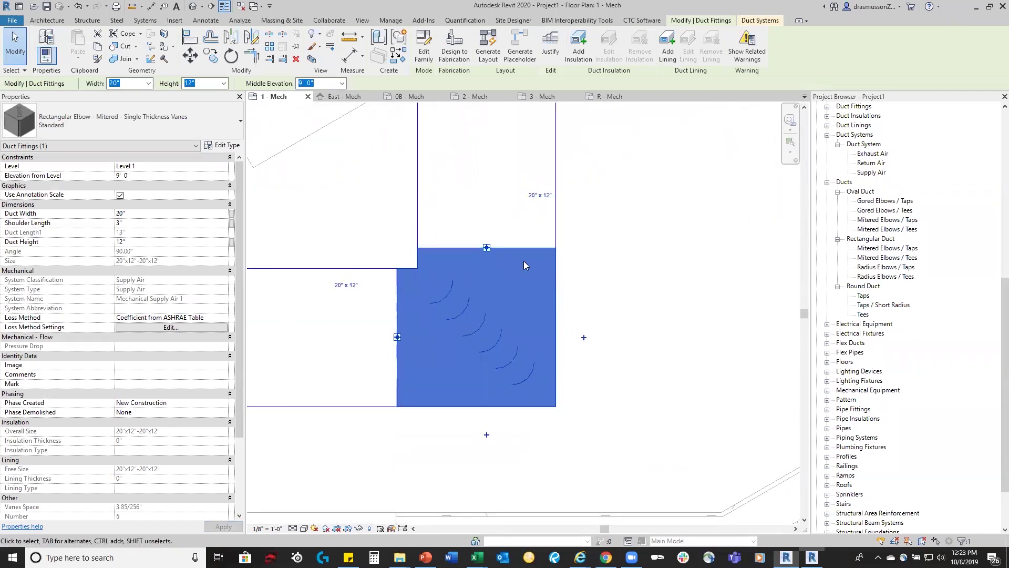
pyautogui.click(137, 223)
pyautogui.press('Return')
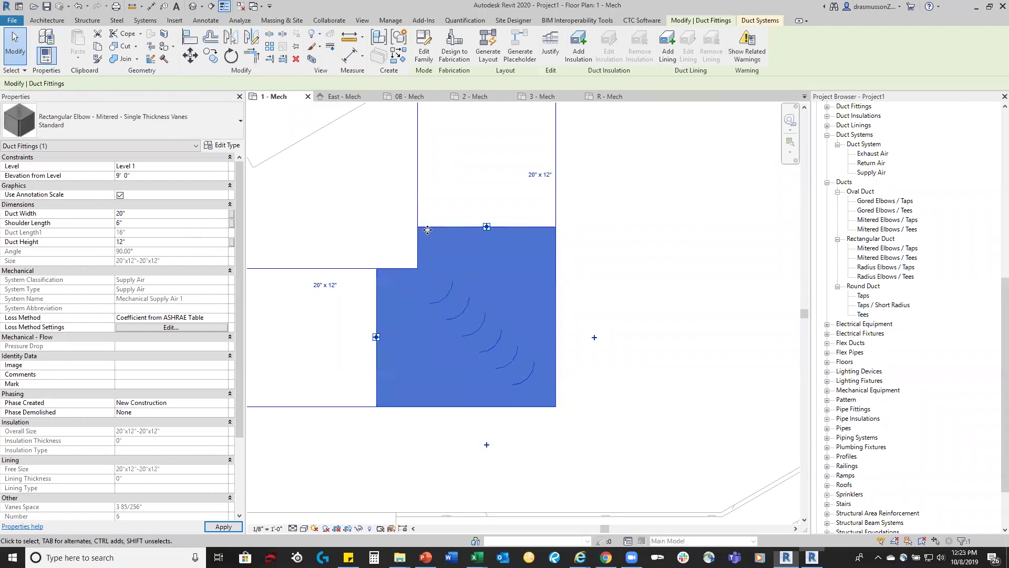
pyautogui.scroll(-1, 415, 344)
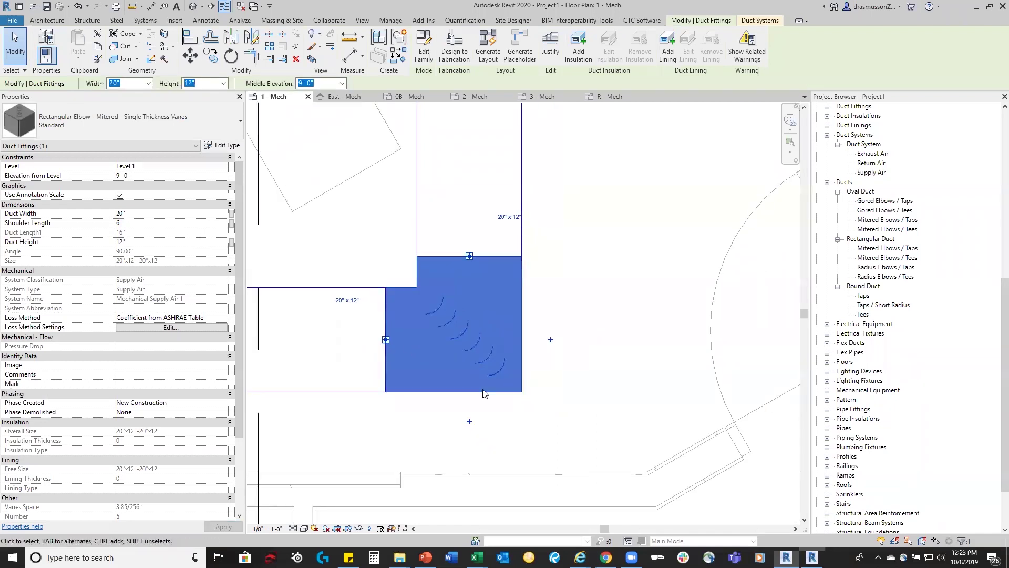
pyautogui.scroll(-2, 486, 404)
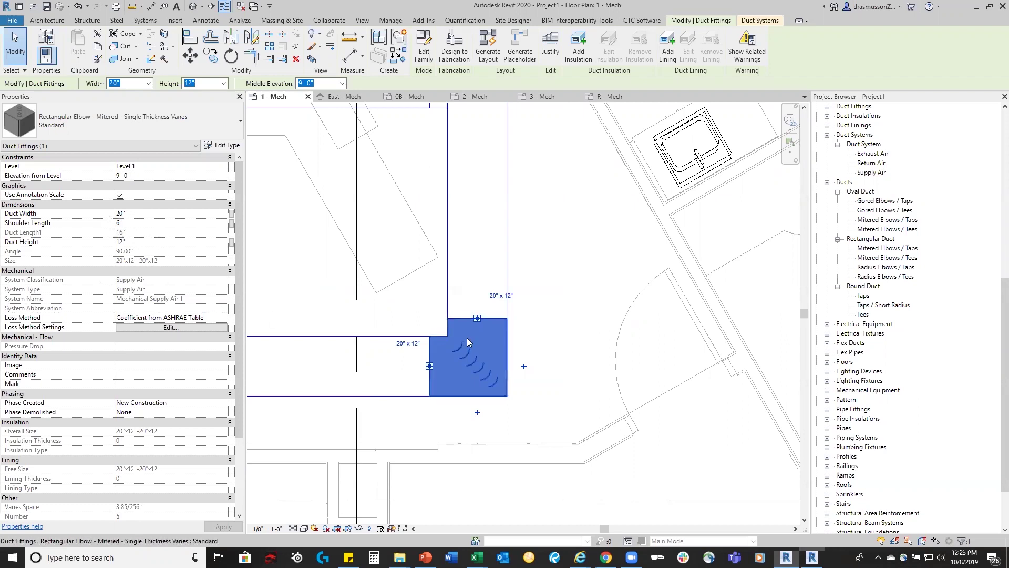
pyautogui.scroll(-4, 504, 450)
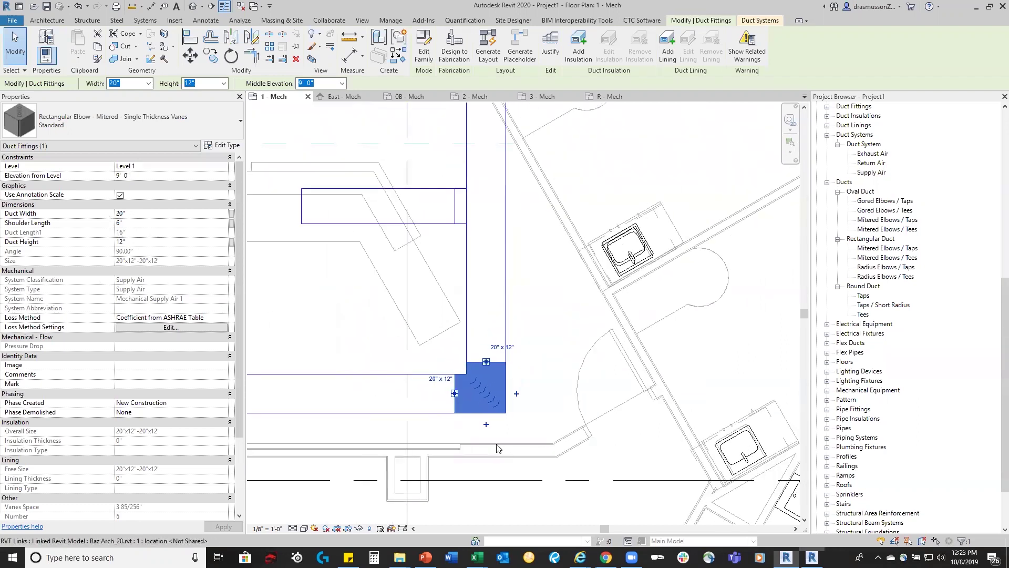
pyautogui.scroll(6, 489, 224)
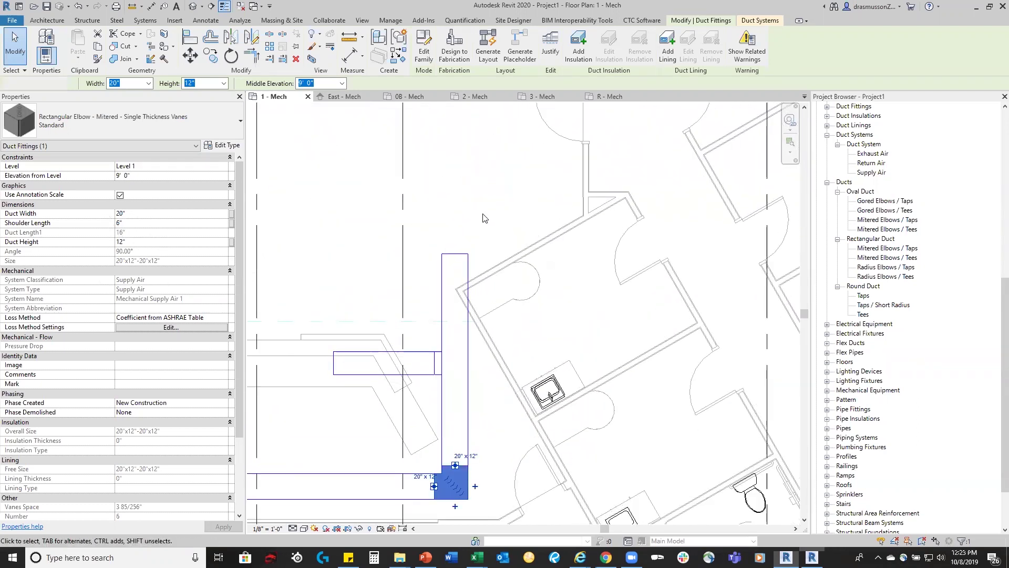
pyautogui.press('Escape')
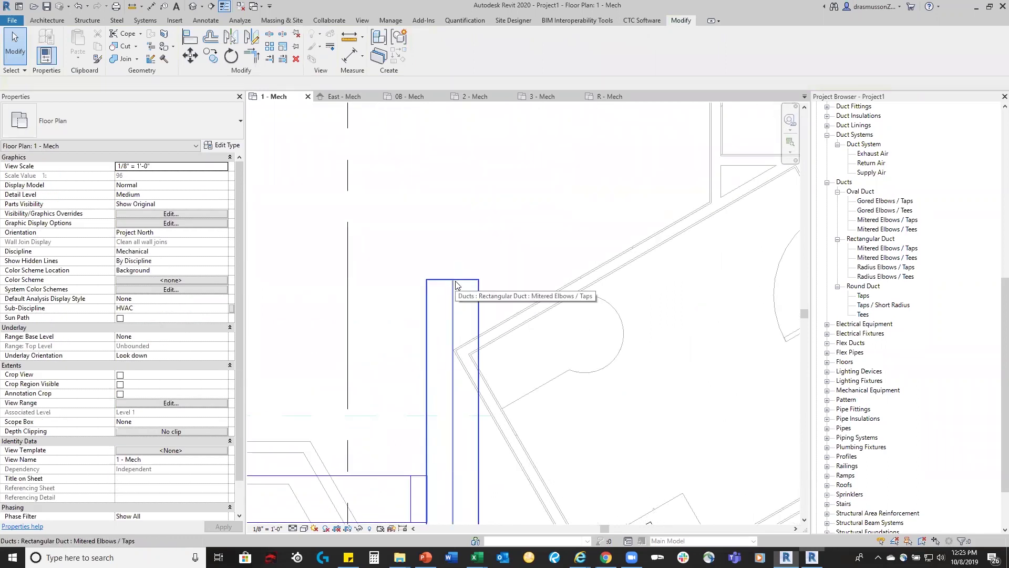
# Start drawing a new duct from the open upper end of the vertical 20" x 12" supply duct.
pyautogui.click(456, 281)
pyautogui.scroll(2, 457, 251)
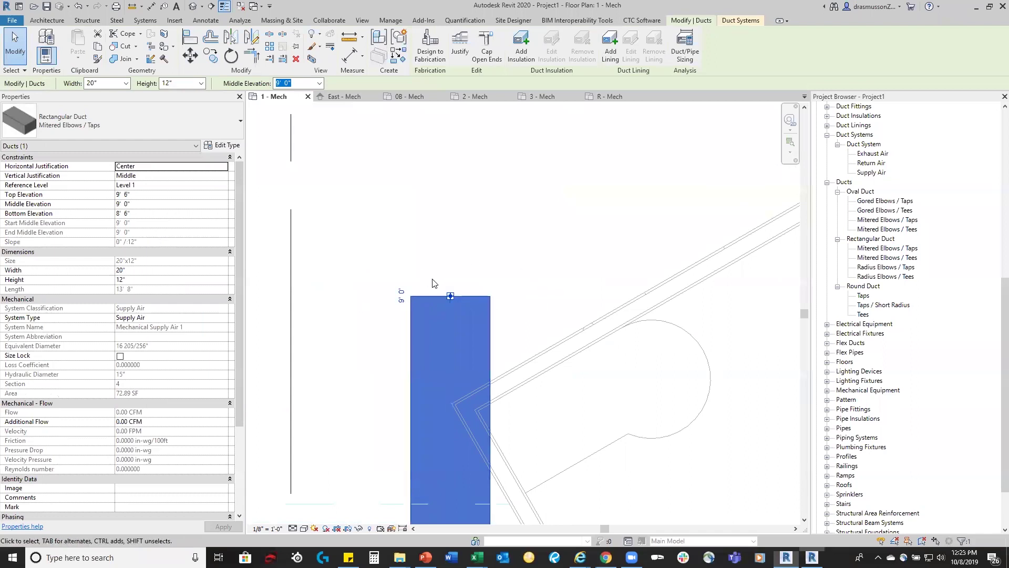
pyautogui.scroll(2, 455, 269)
pyautogui.scroll(1, 455, 270)
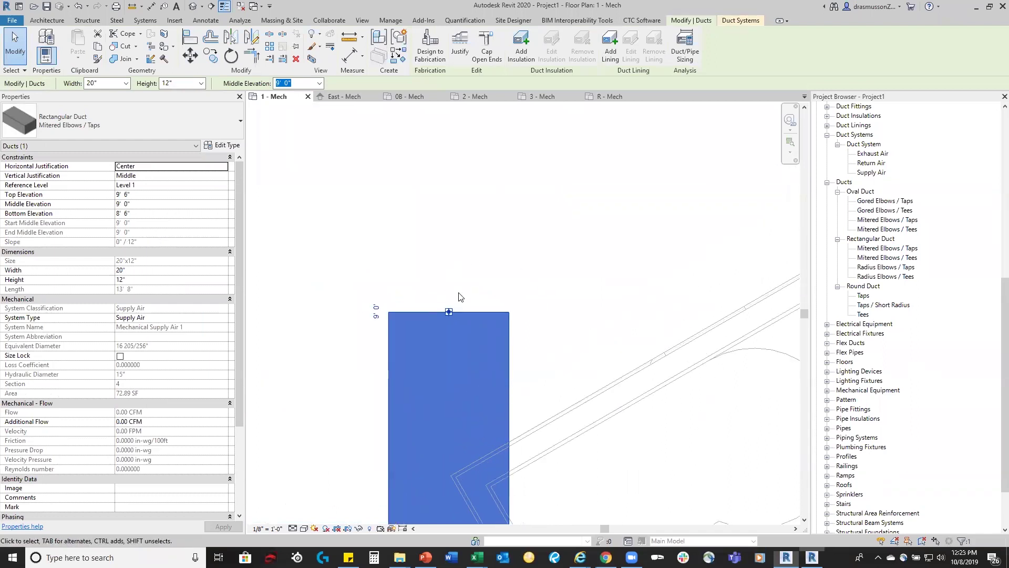
pyautogui.rightClick(449, 312)
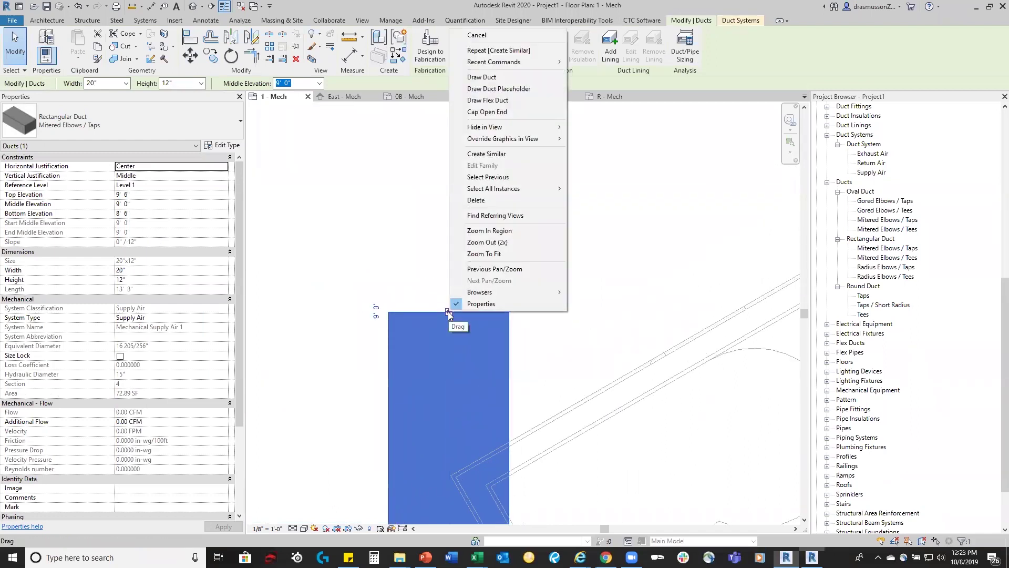
pyautogui.press('Escape')
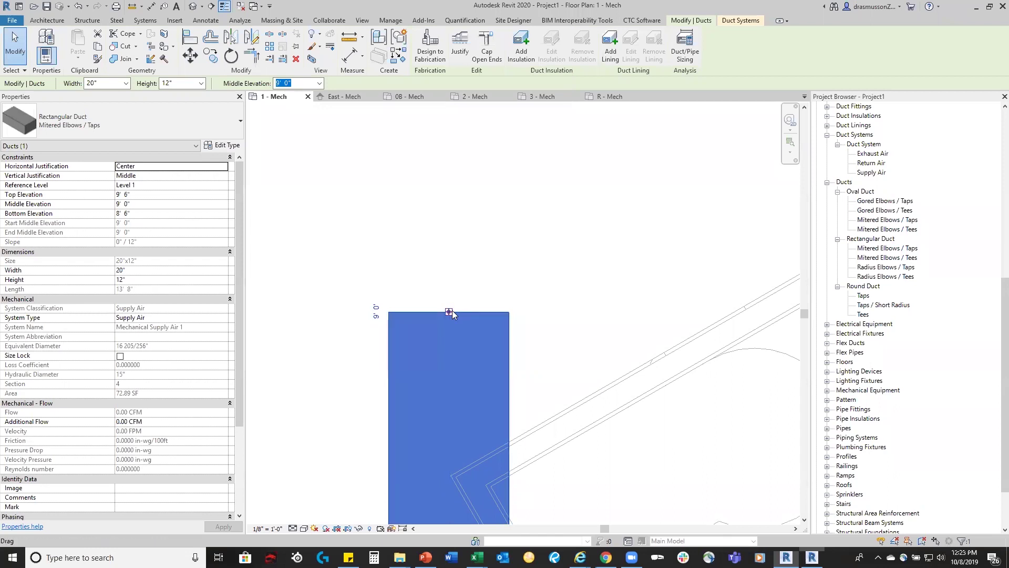
pyautogui.scroll(2, 446, 313)
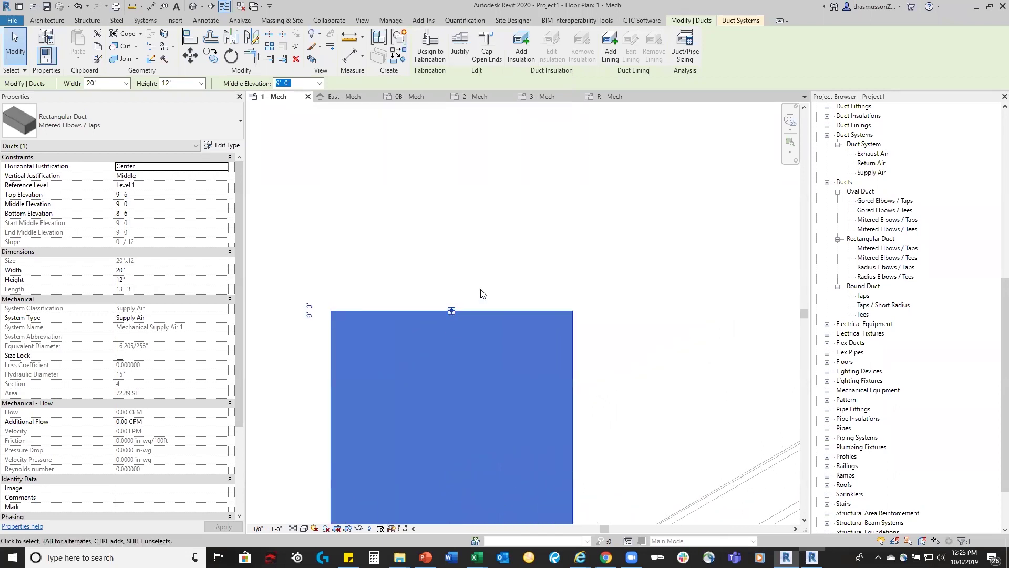
pyautogui.rightClick(451, 311)
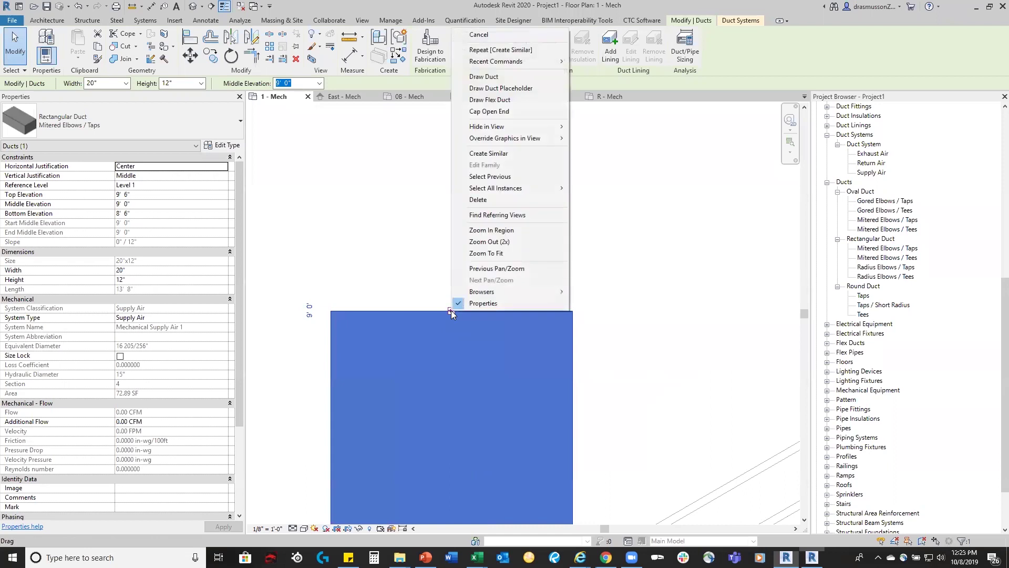
pyautogui.click(496, 79)
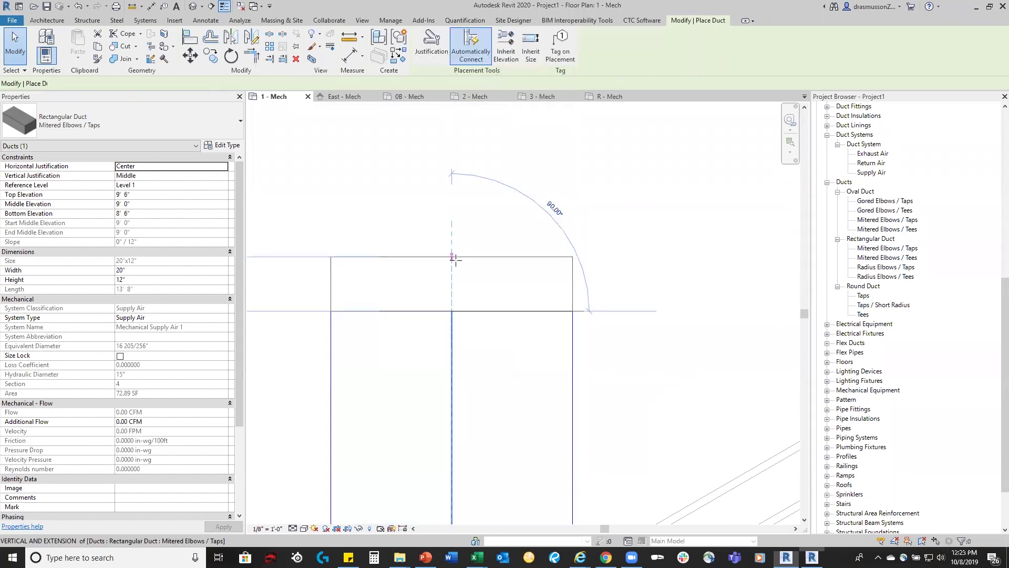
# Set the duct size to 16" x 8", place a short straight run continuing the vertical duct, and end duct placement.
pyautogui.scroll(-2, 435, 420)
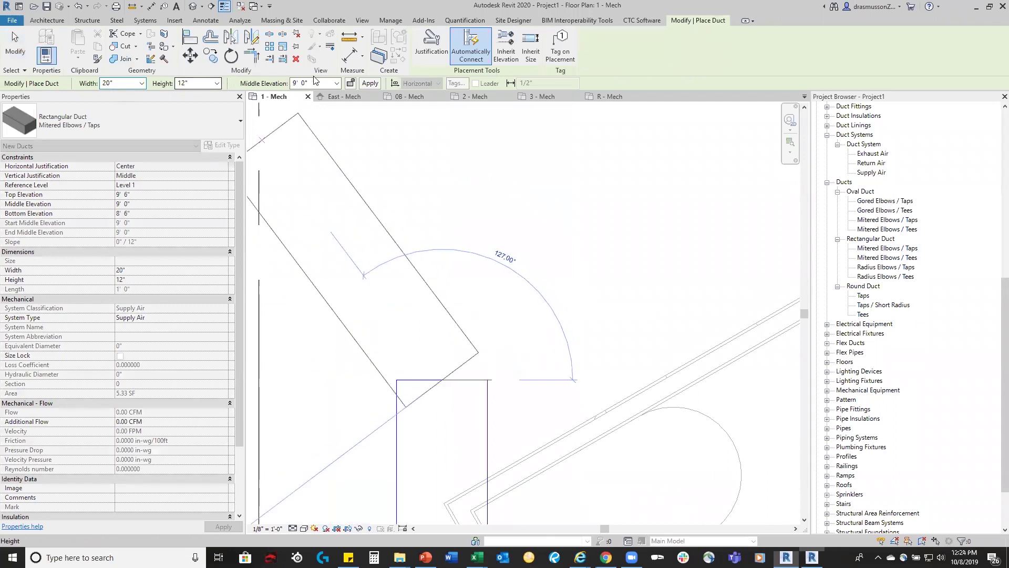
pyautogui.click(141, 84)
pyautogui.scroll(2, 117, 140)
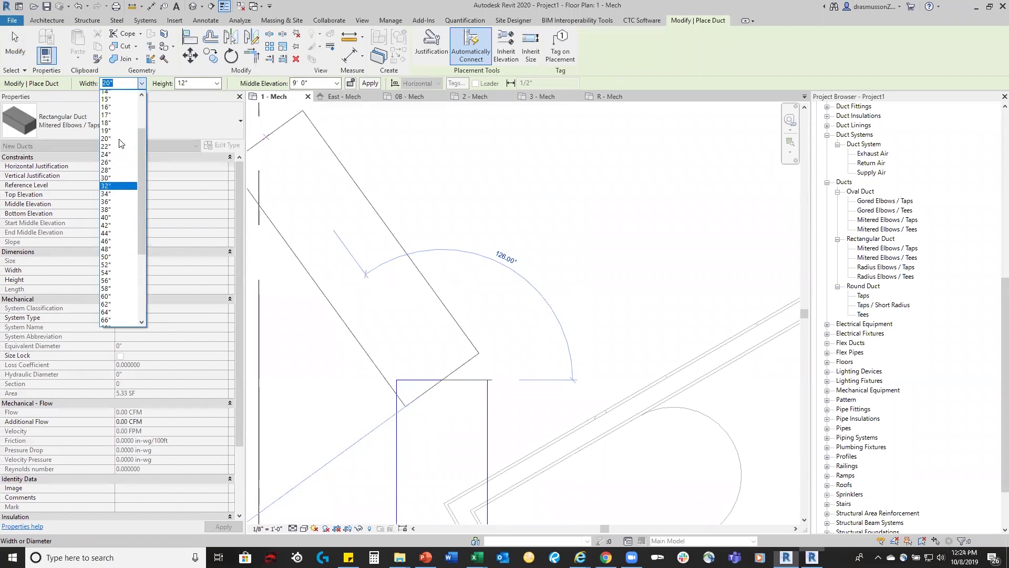
pyautogui.click(113, 109)
pyautogui.click(216, 83)
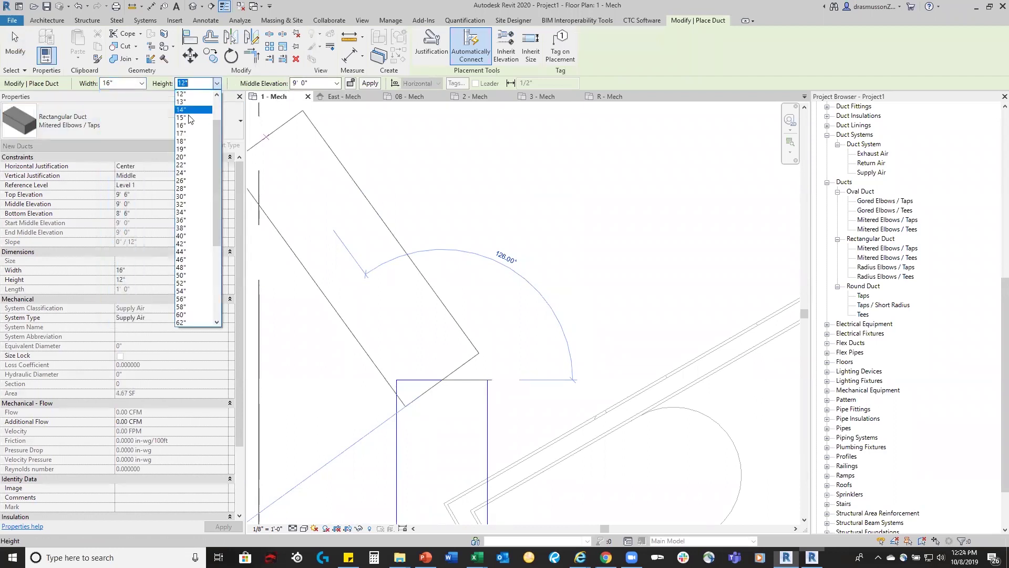
pyautogui.click(188, 95)
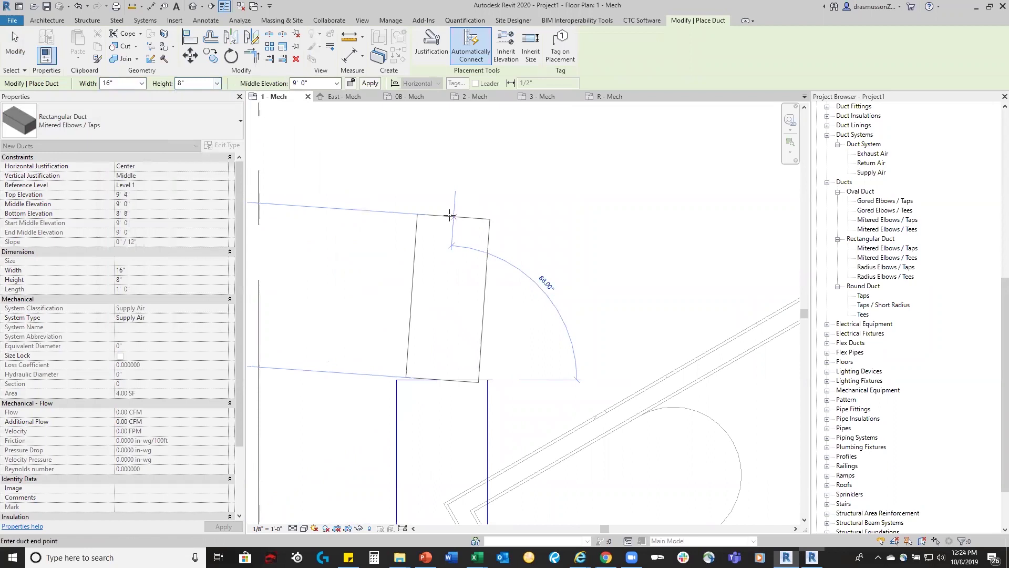
pyautogui.click(446, 203)
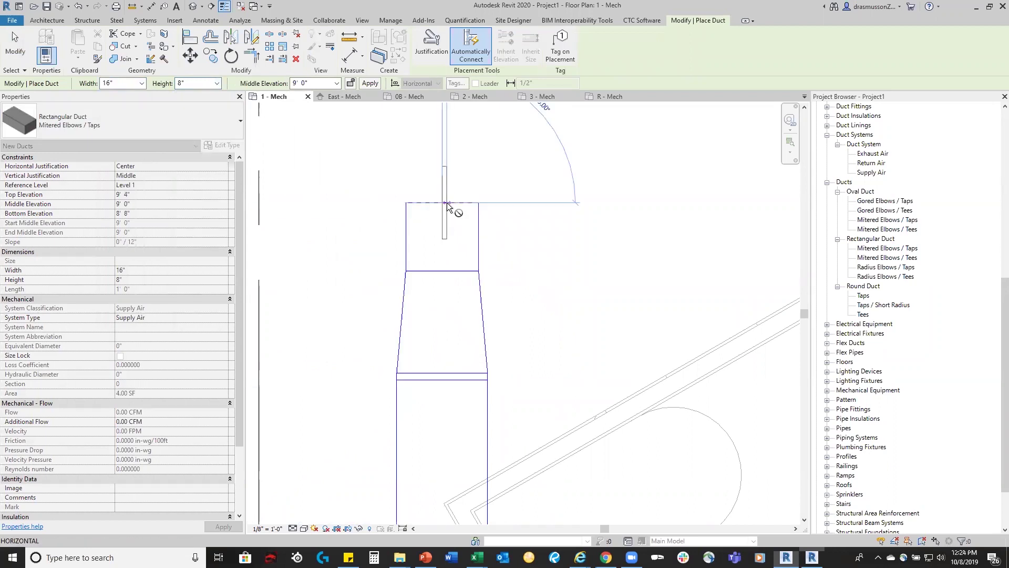
pyautogui.press('Escape')
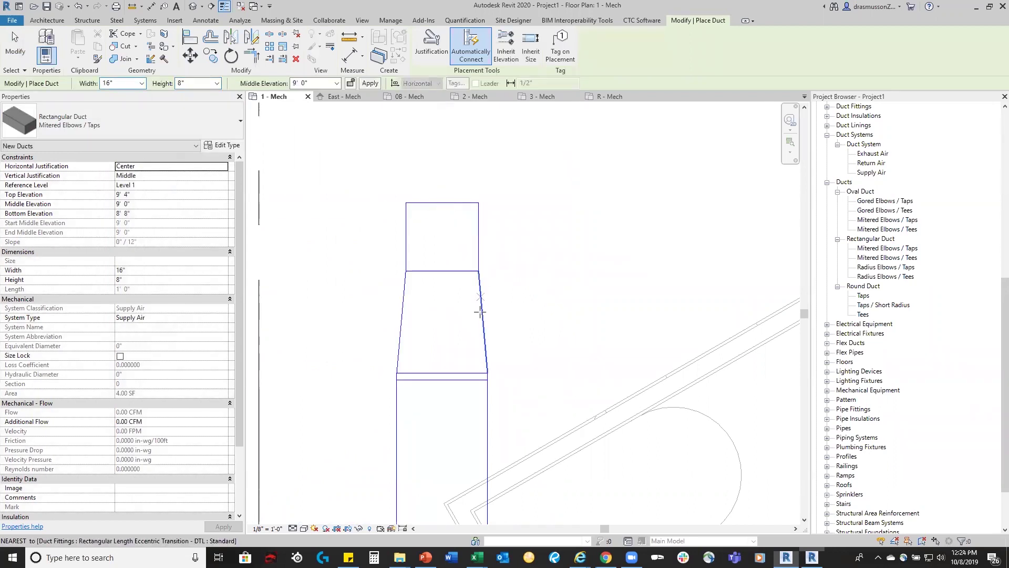
pyautogui.press('Escape')
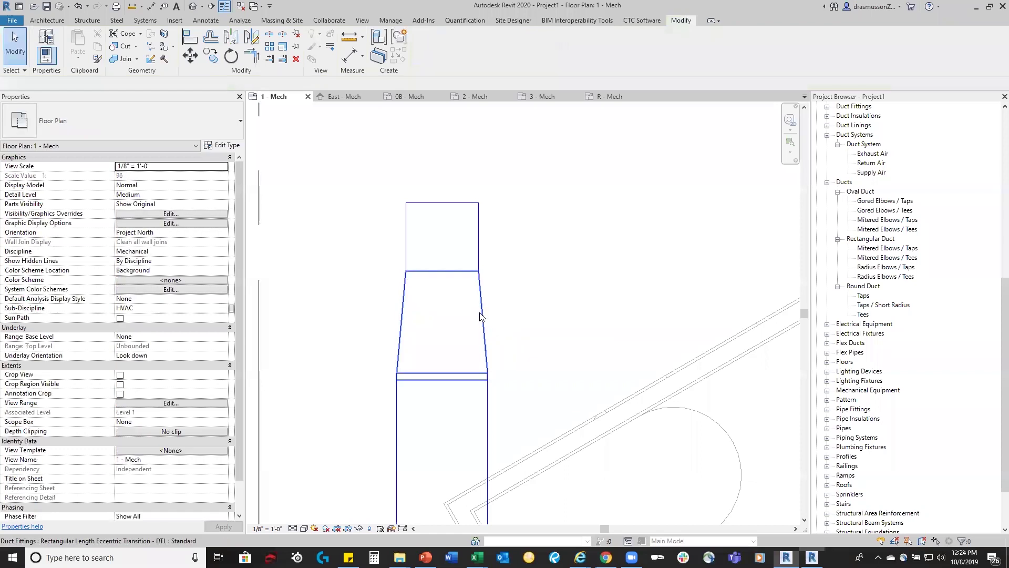
# Set the Length of the rectangular eccentric transition between the two ducts to 12", and change it to 30".
pyautogui.click(480, 316)
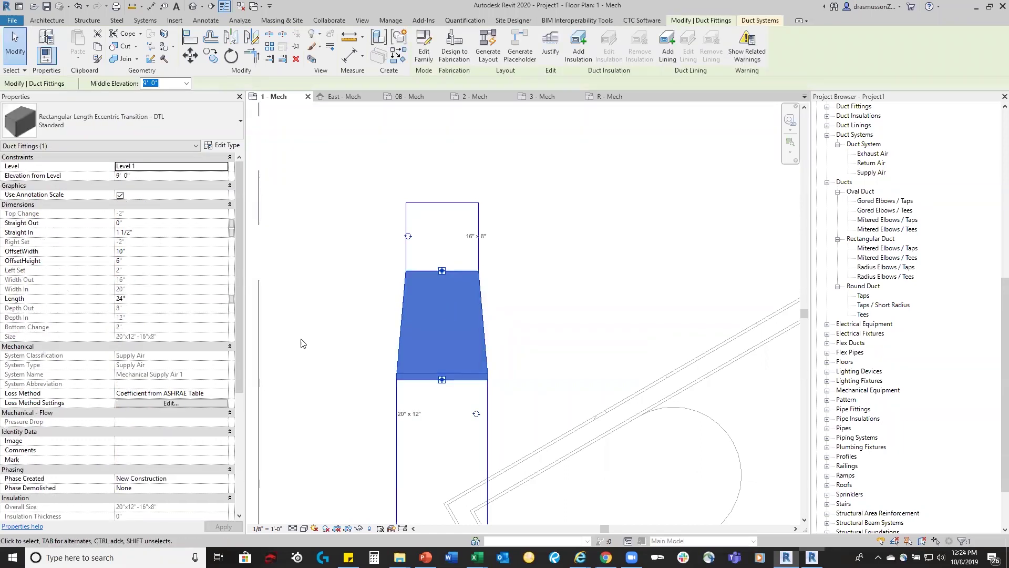
pyautogui.click(145, 299)
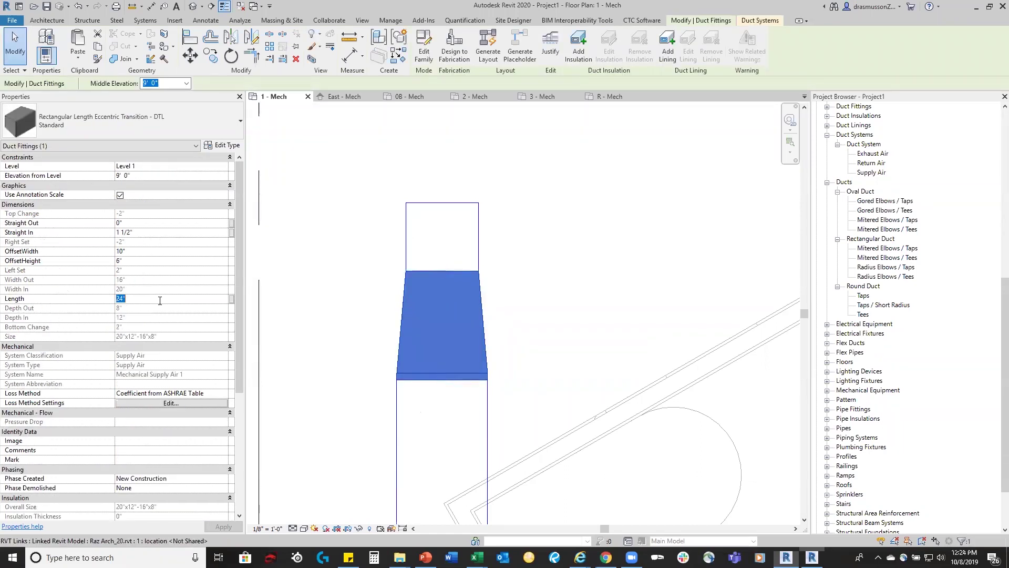
pyautogui.write('12')
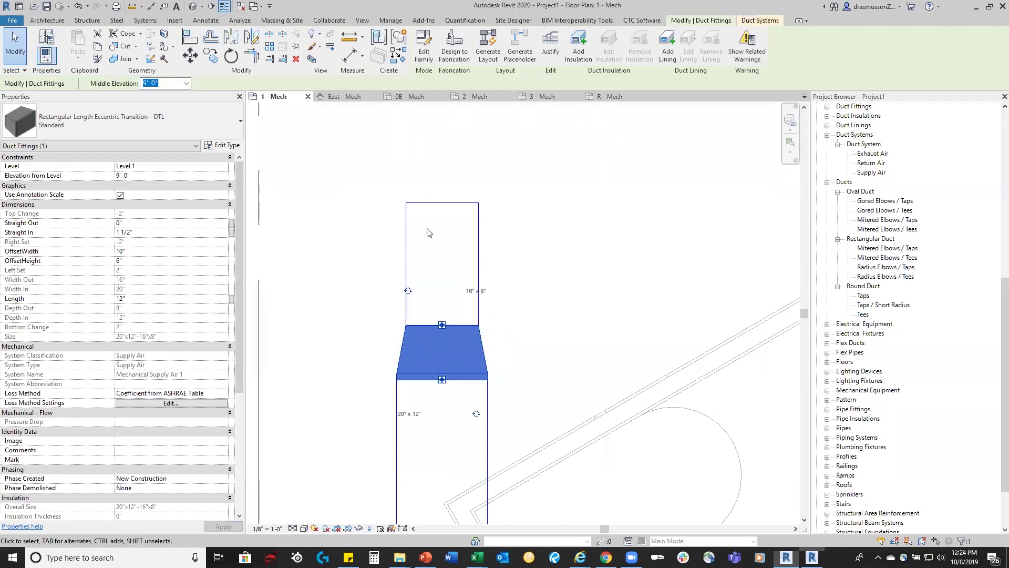
pyautogui.click(183, 301)
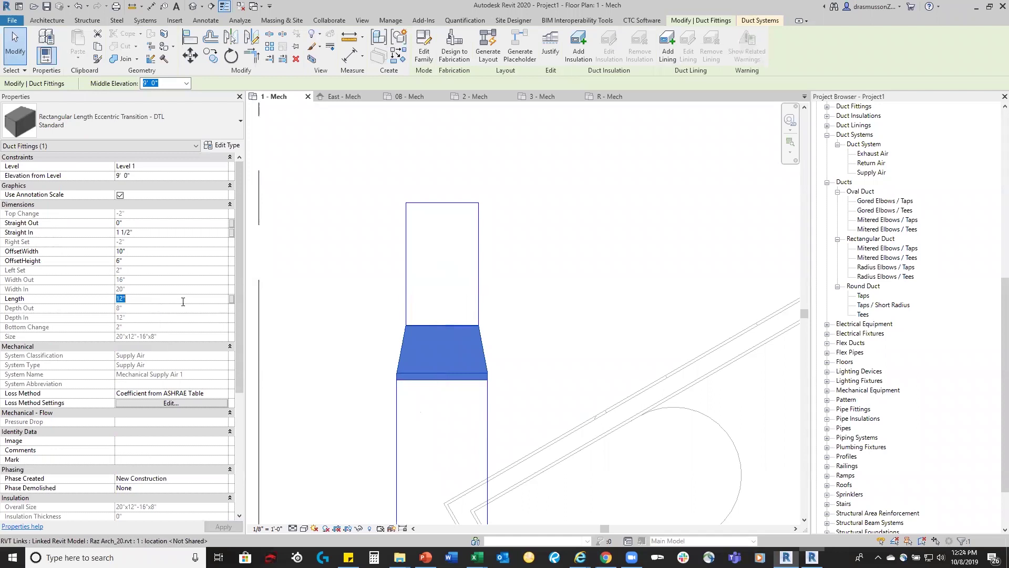
pyautogui.write('30')
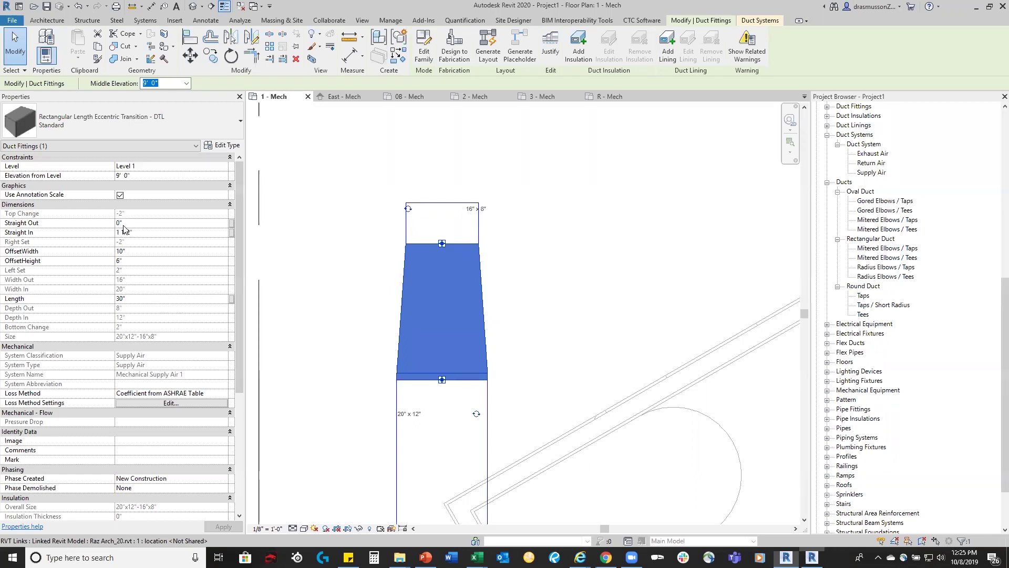
# Set both Straight Out and Straight In of the eccentric transition to 2".
pyautogui.click(141, 223)
pyautogui.write('2')
pyautogui.click(148, 232)
pyautogui.write('2')
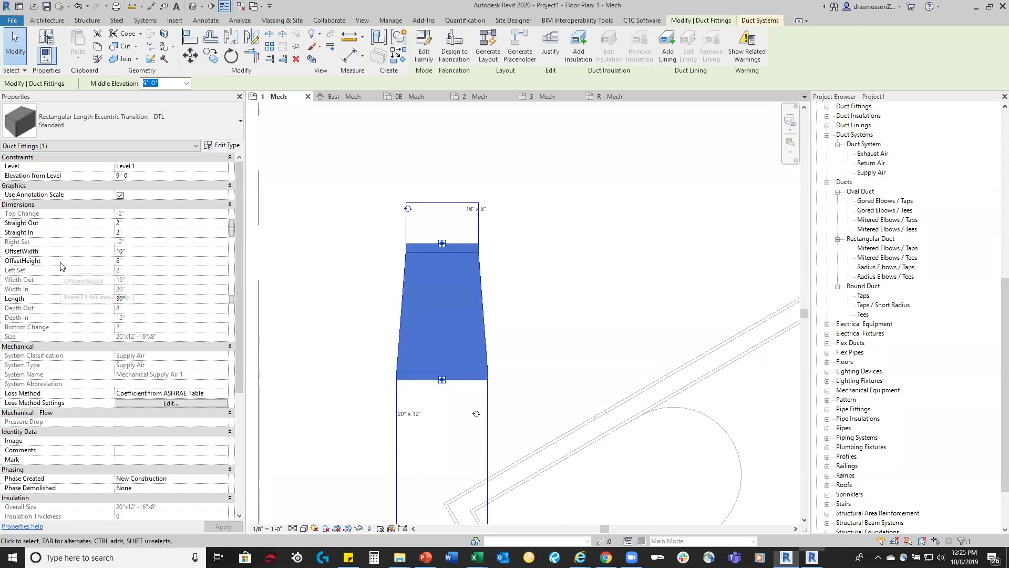
# Set the transition's OffsetWidth to 12", and change it to 8".
pyautogui.click(142, 262)
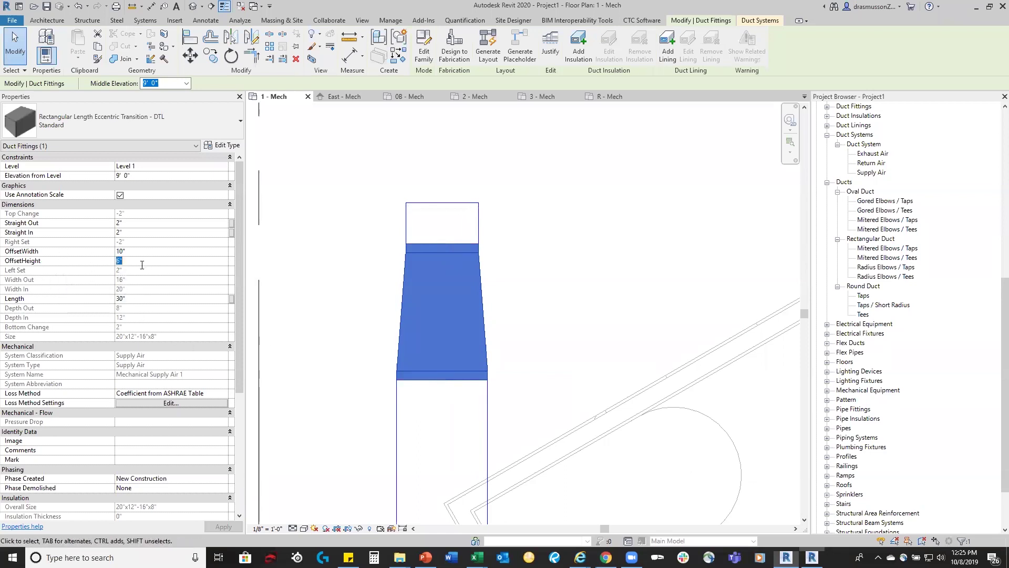
pyautogui.click(147, 252)
pyautogui.write('12')
pyautogui.press('Return')
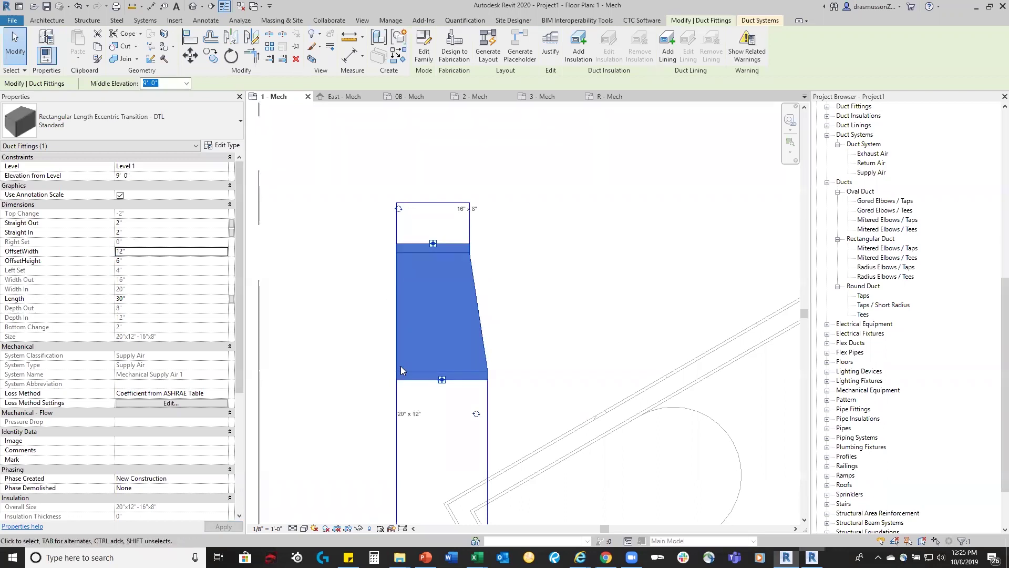
pyautogui.click(150, 250)
pyautogui.write('8')
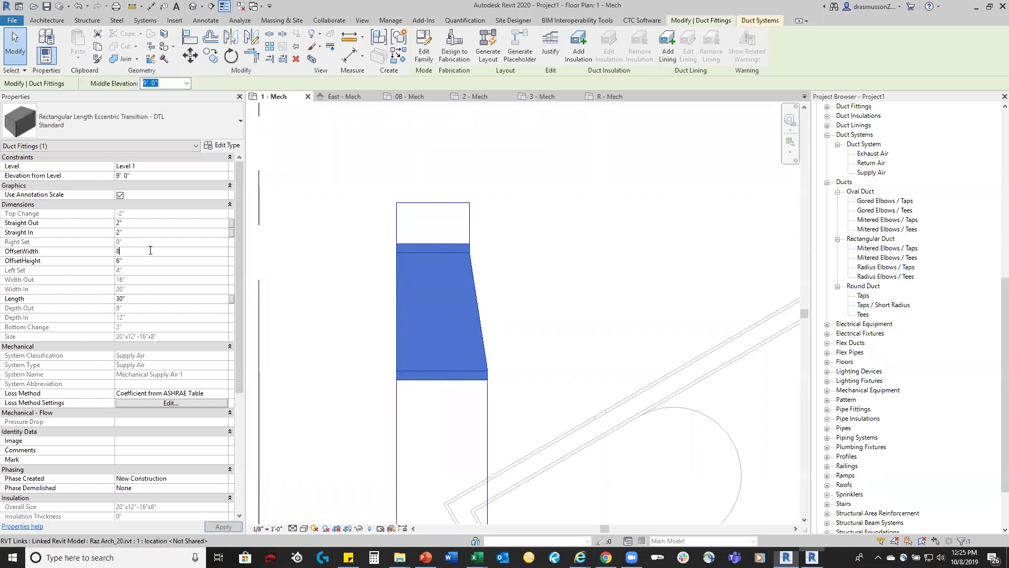
pyautogui.press('Return')
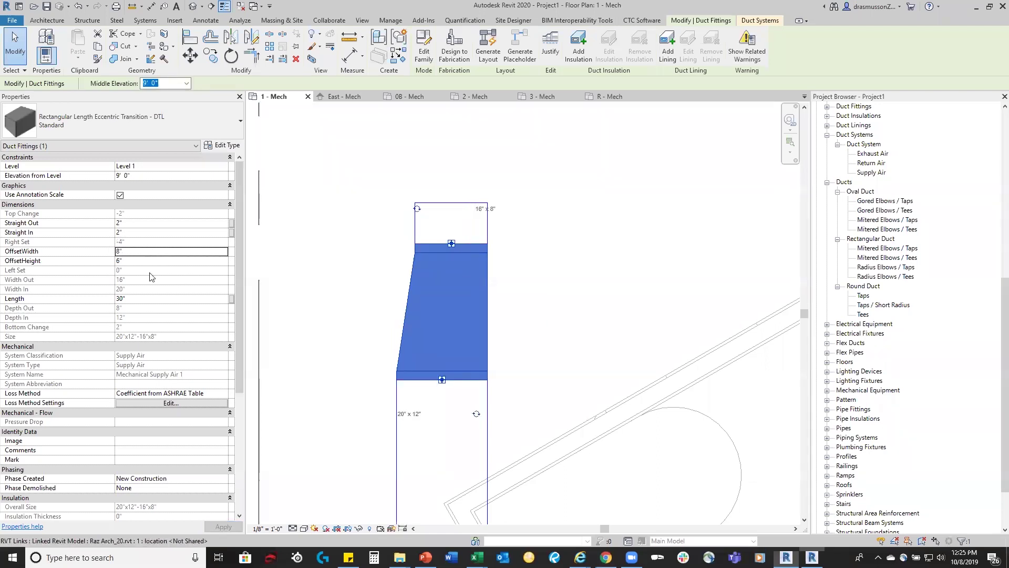
# Set the transition's OffsetHeight to 8" and clear the selection.
pyautogui.click(139, 260)
pyautogui.write('8')
pyautogui.press('Return')
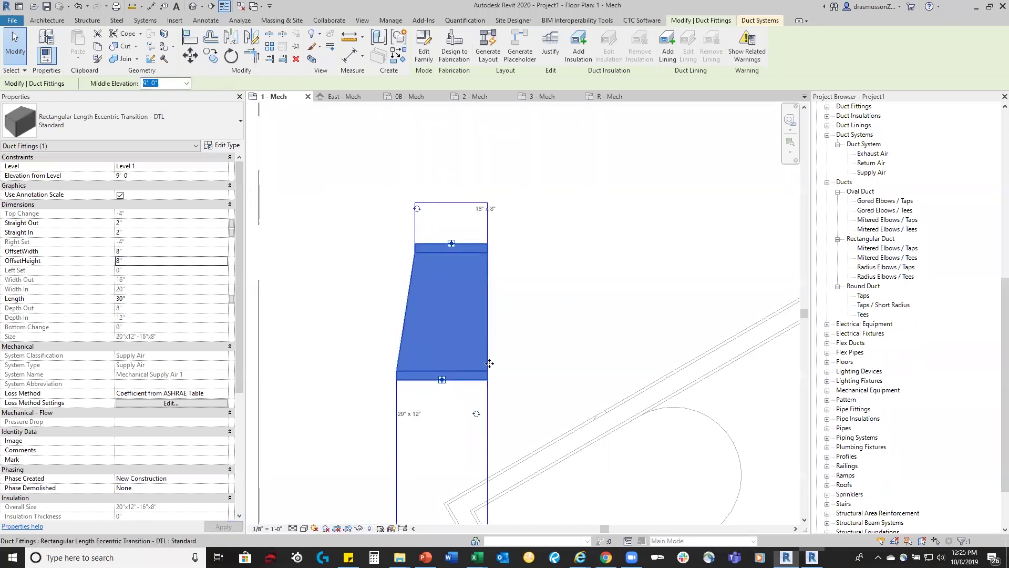
pyautogui.click(527, 330)
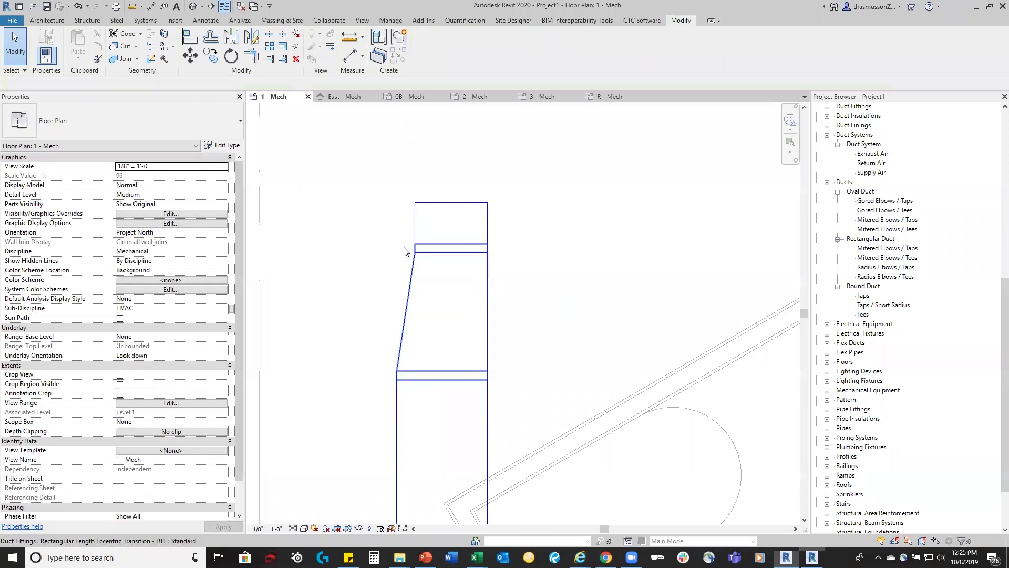
# Create a vertical building section alongside the duct, facing the transition, and open the section view.
pyautogui.click(211, 6)
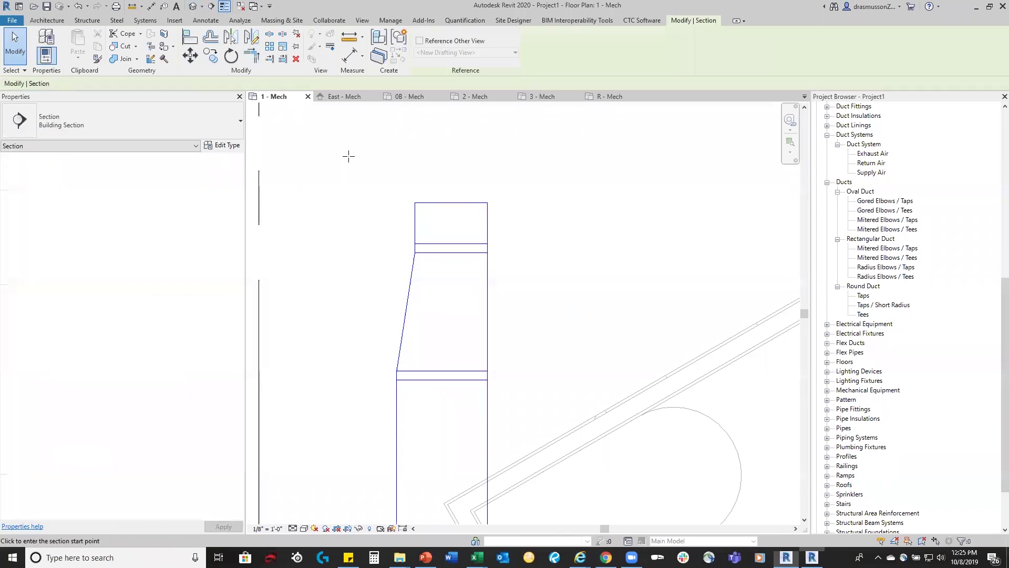
pyautogui.click(353, 152)
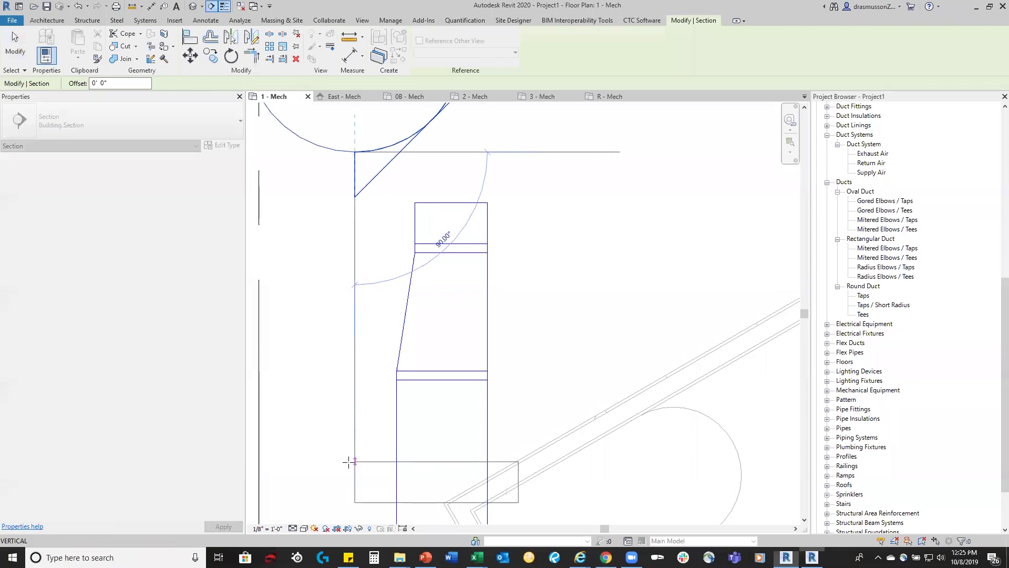
pyautogui.click(349, 460)
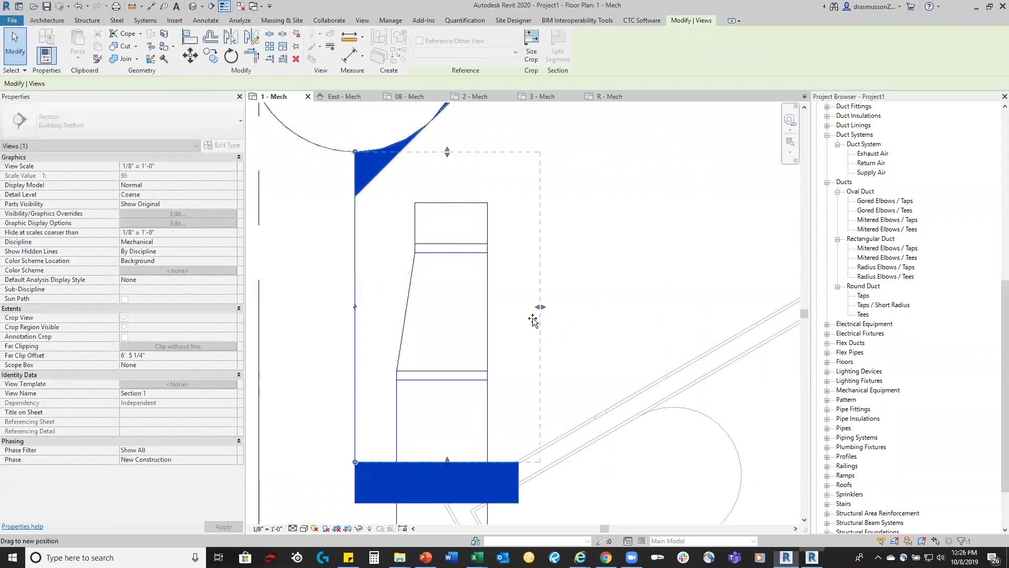
pyautogui.click(545, 294)
pyautogui.doubleClick(379, 163)
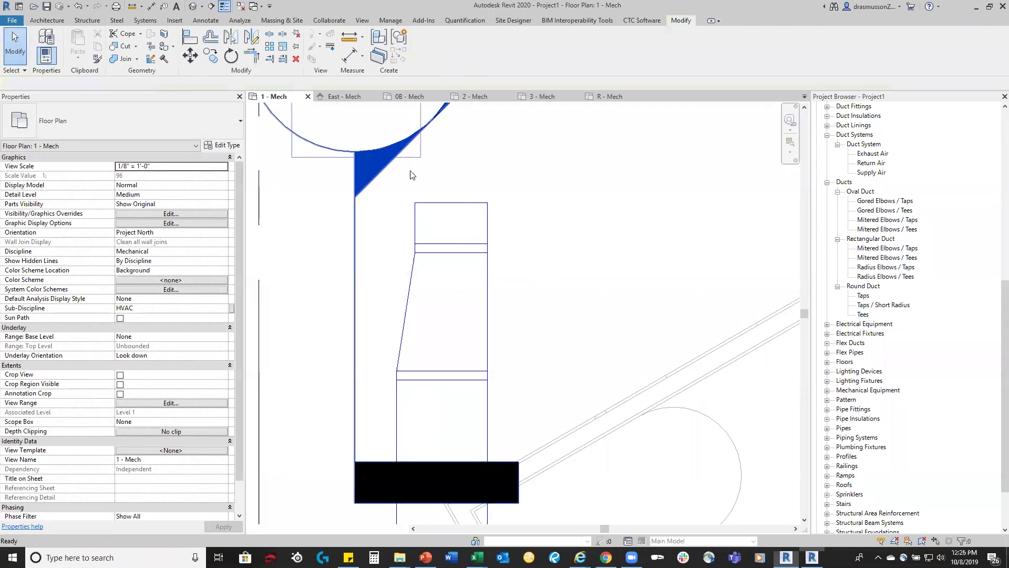
# Set the section view's detail level to Fine and inspect the transition's side profile.
pyautogui.click(293, 529)
pyautogui.click(309, 521)
pyautogui.scroll(4, 545, 309)
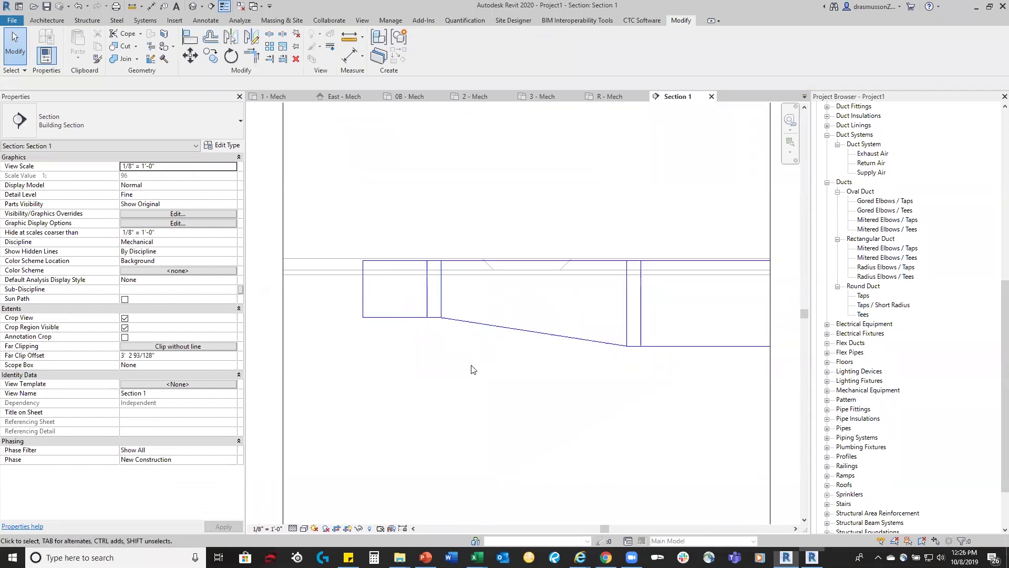
pyautogui.scroll(-3, 429, 353)
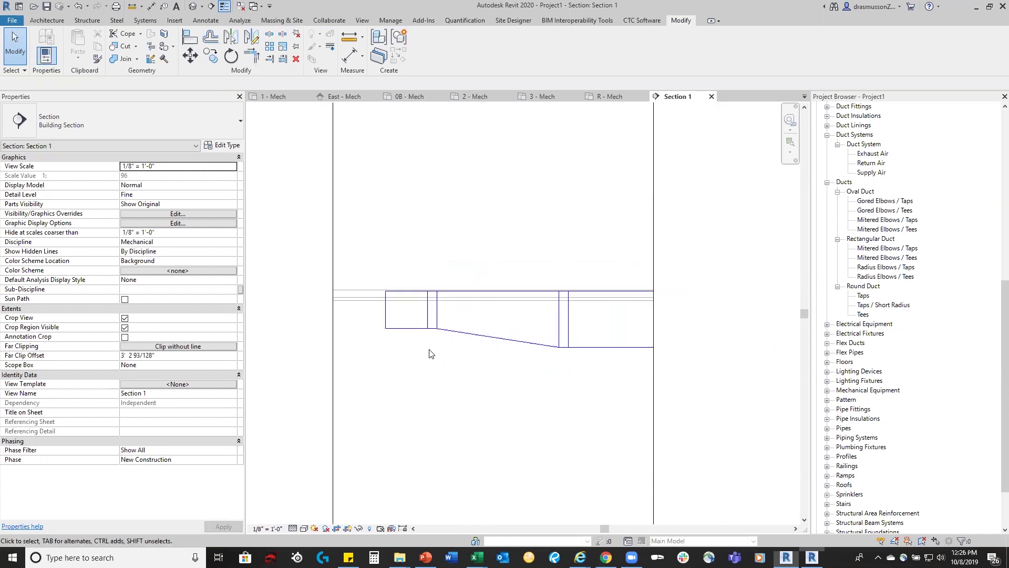
# Close the section view and select the eccentric transition in the floor plan.
pyautogui.click(713, 97)
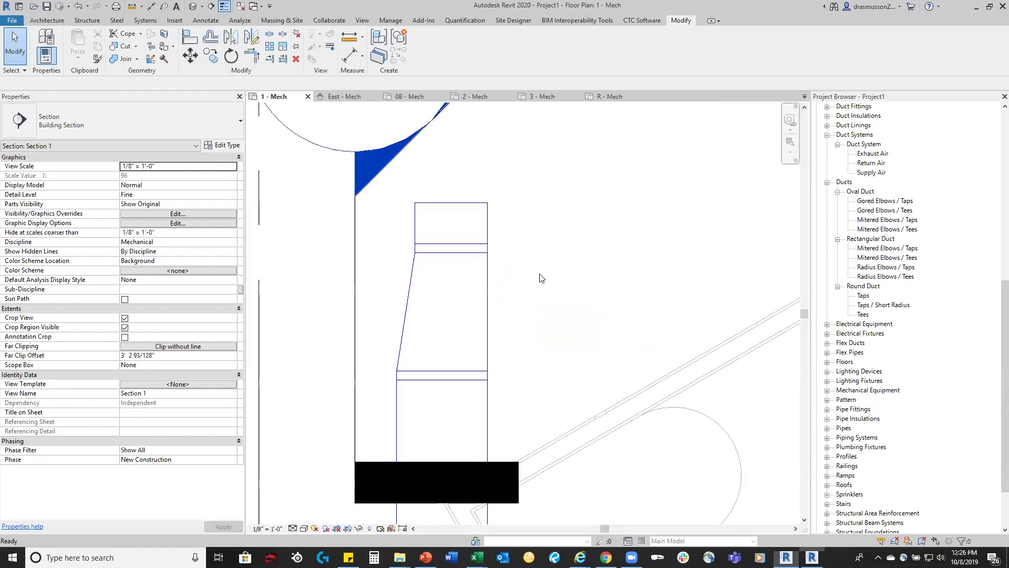
pyautogui.click(571, 318)
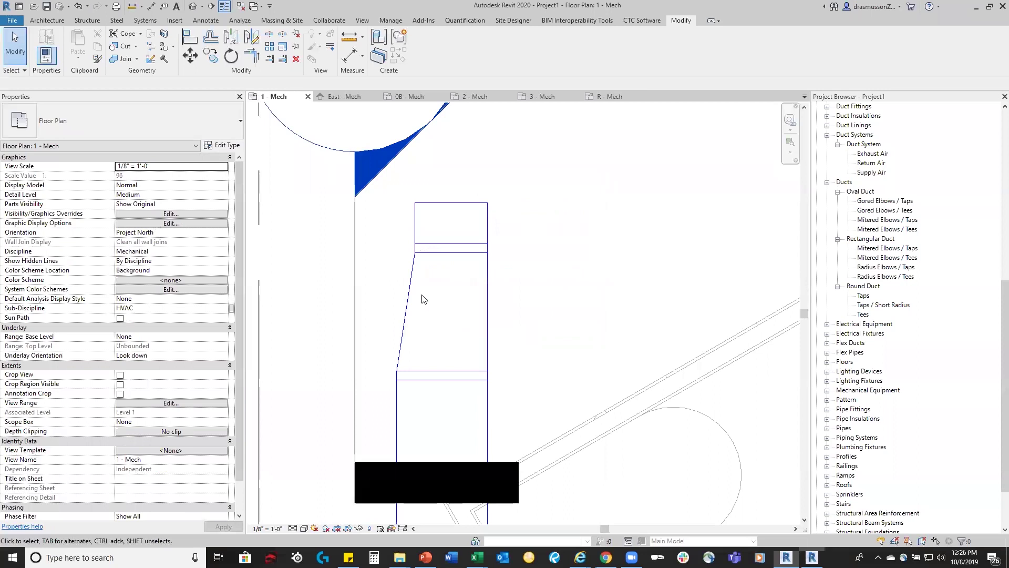
pyautogui.click(414, 275)
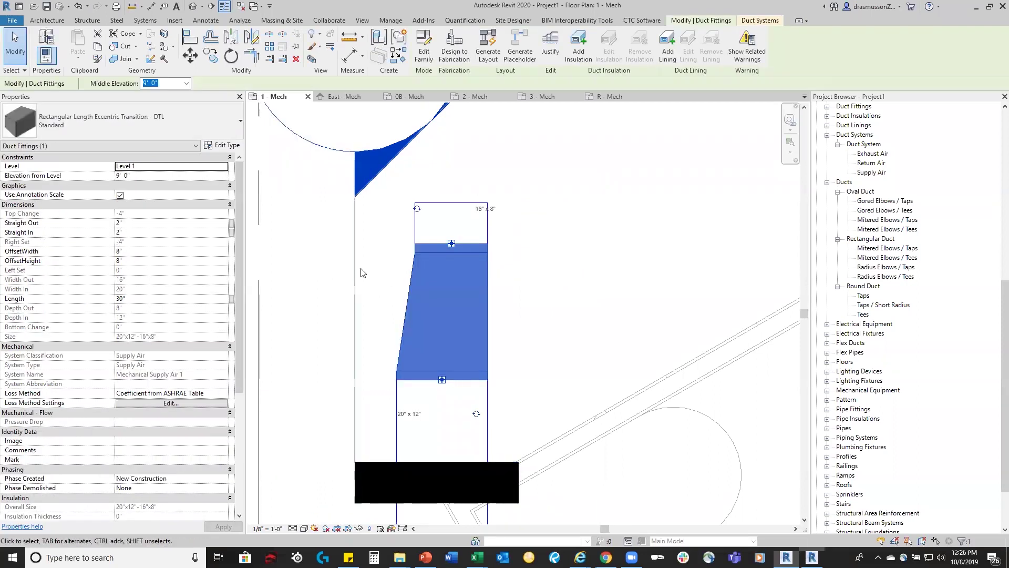
# Delete the eccentric transition, extend the 16"x8" duct to the 20"x12" duct to regenerate it, and inspect the new fitting's properties.
pyautogui.press('Delete')
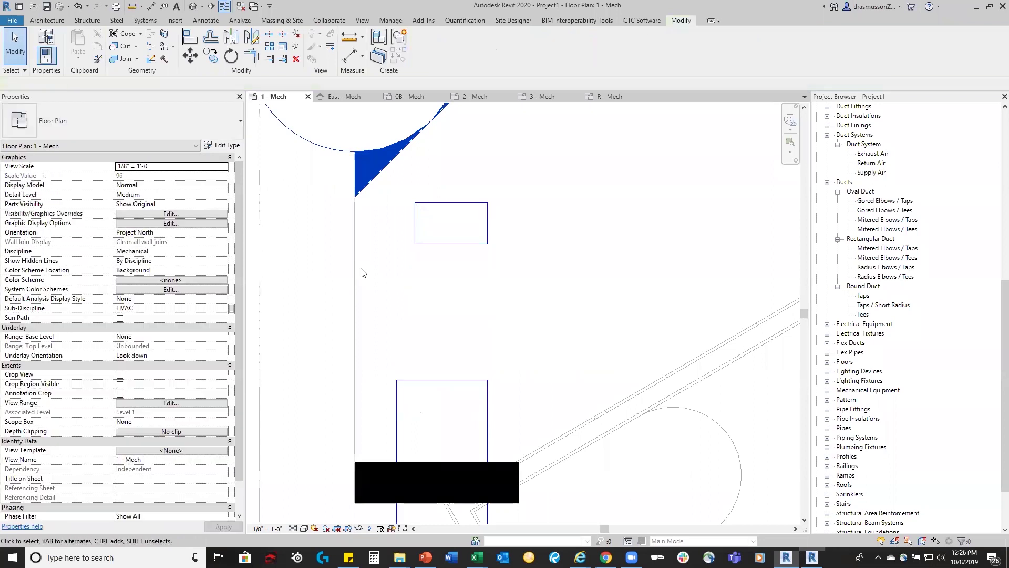
pyautogui.click(470, 241)
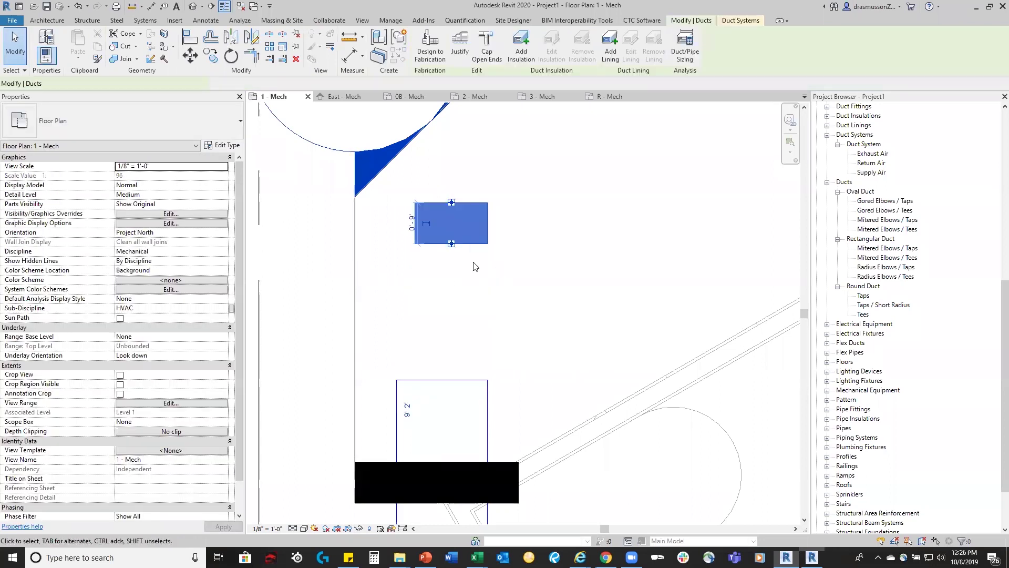
pyautogui.moveTo(452, 244); pyautogui.dragTo(451, 379)
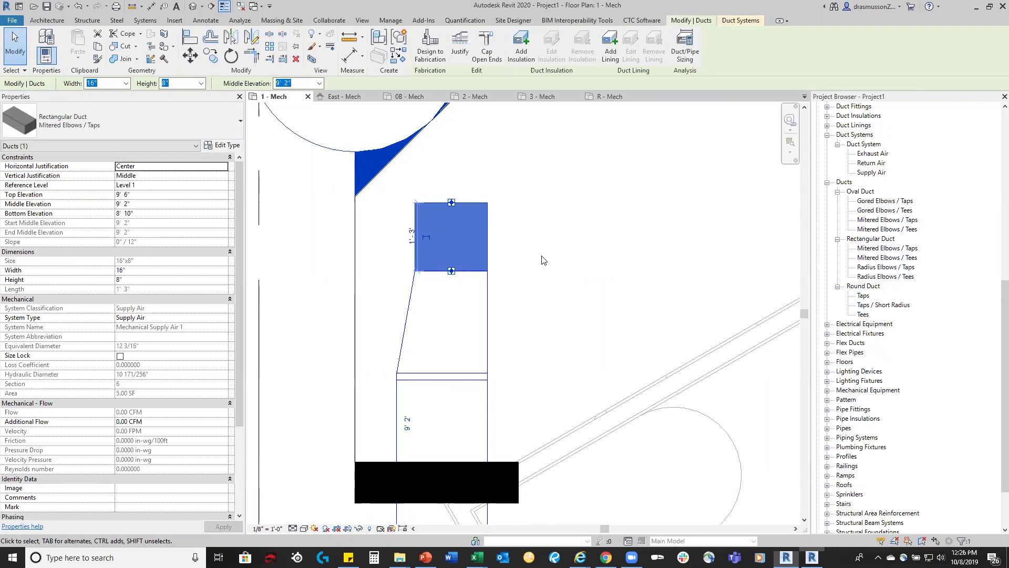
pyautogui.click(408, 331)
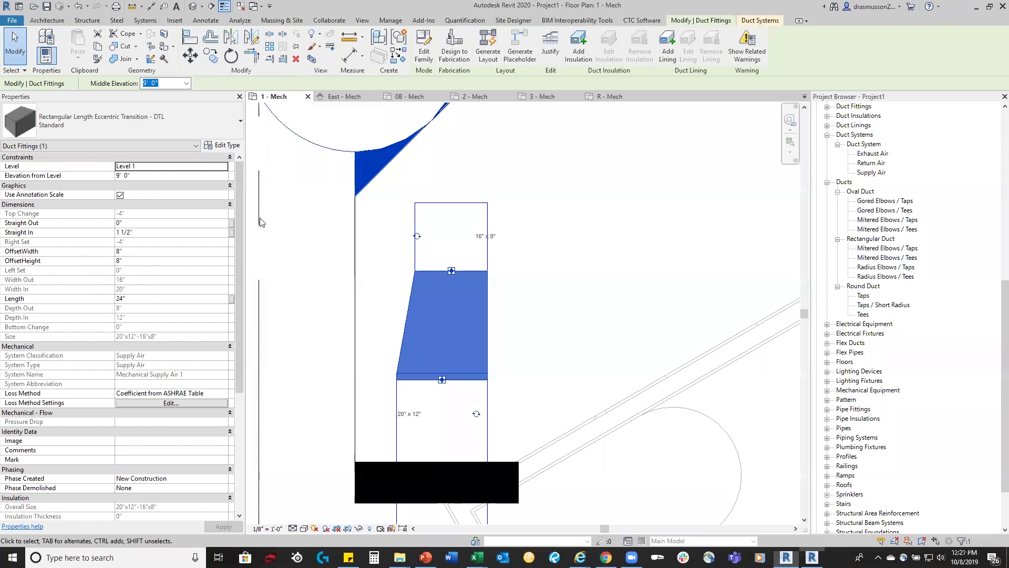
pyautogui.click(563, 218)
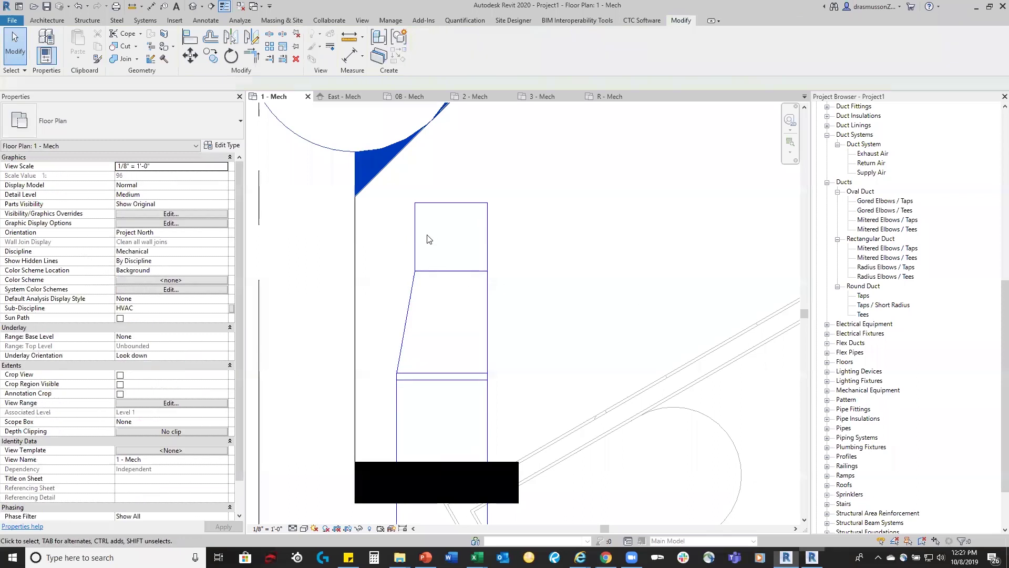
# Draw a diagonal reference plane between opposite inside corners of the shaft beside the stair.
pyautogui.scroll(-6, 427, 240)
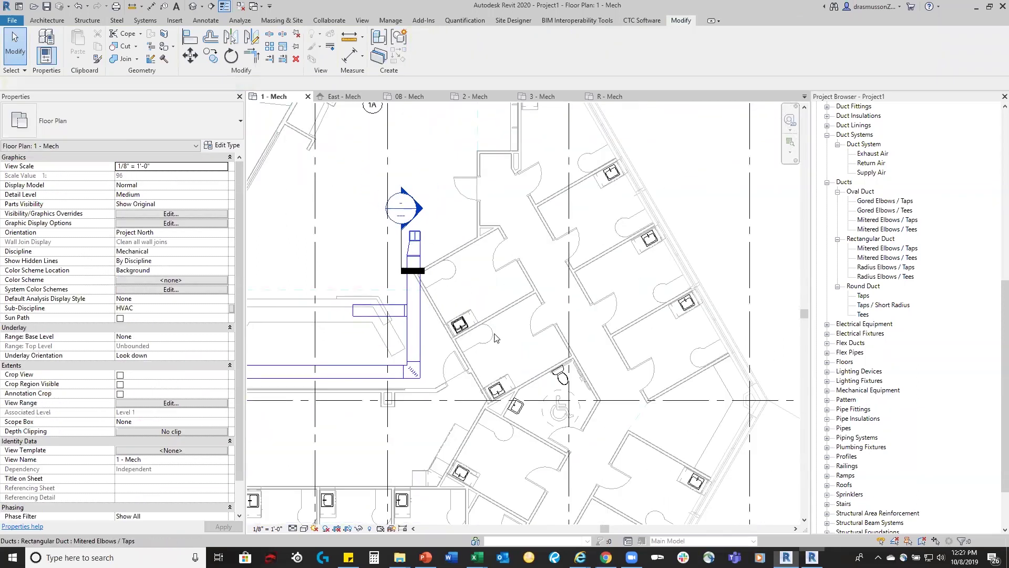
pyautogui.moveTo(483, 418); pyautogui.dragTo(550, 301, button='middle')
pyautogui.scroll(-3, 549, 301)
pyautogui.moveTo(412, 377); pyautogui.dragTo(540, 389, button='middle')
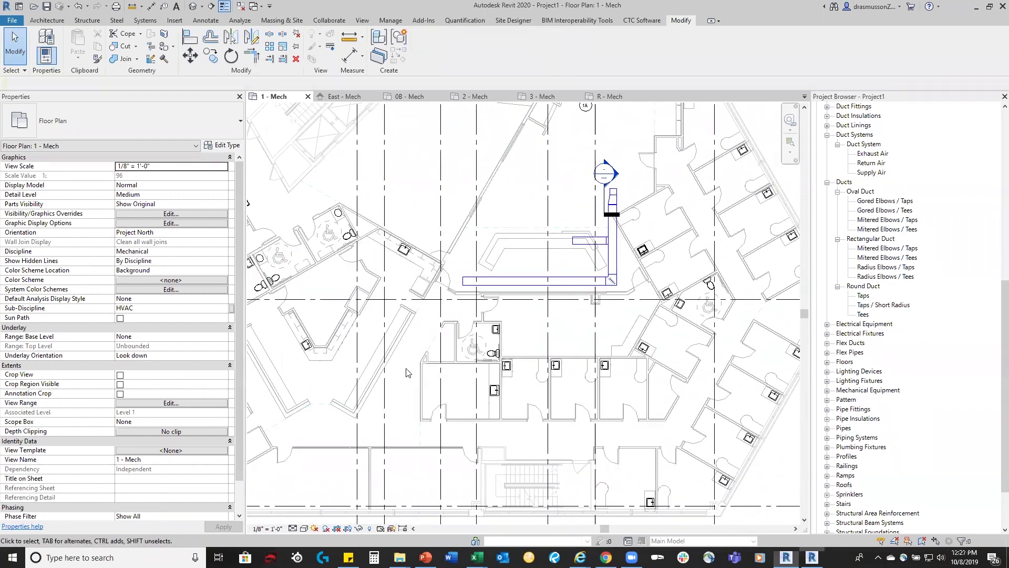
pyautogui.scroll(-1, 359, 375)
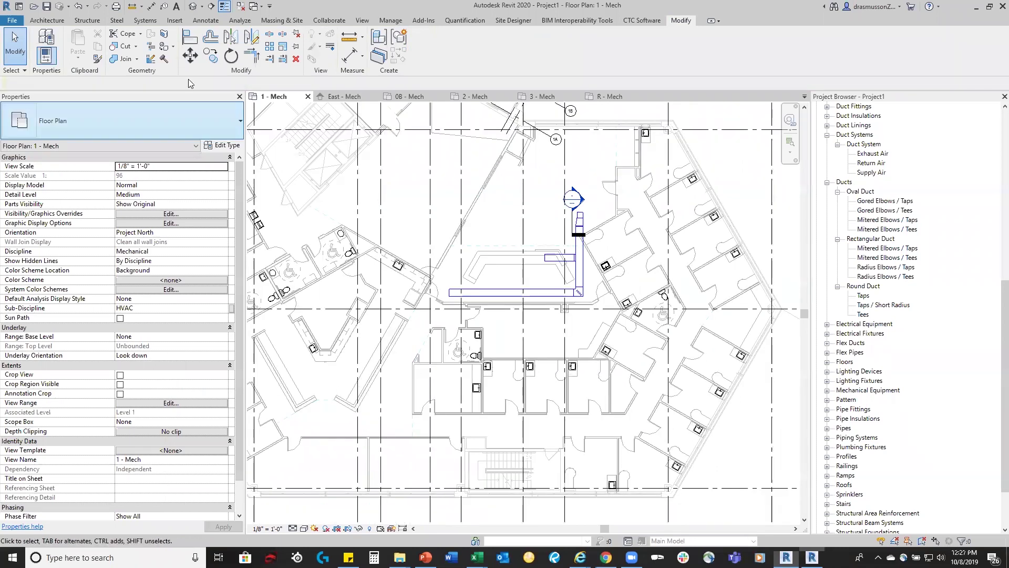
pyautogui.click(145, 20)
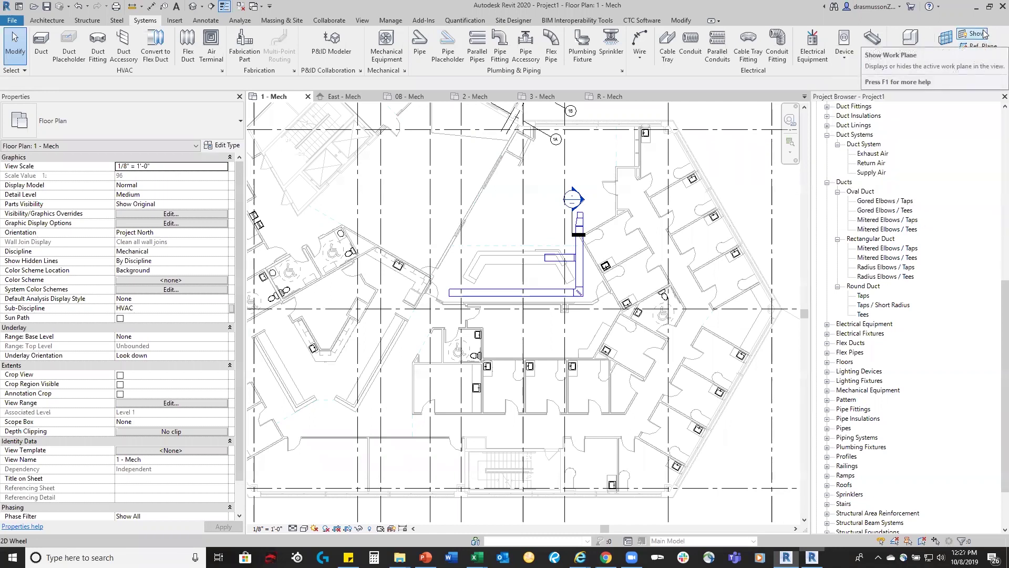
pyautogui.click(982, 47)
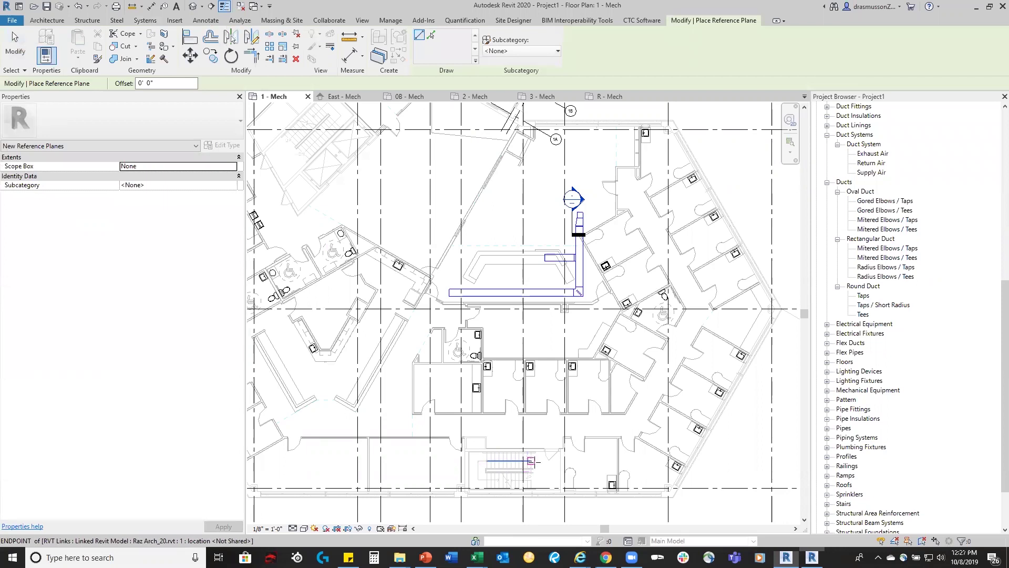
pyautogui.scroll(5, 473, 480)
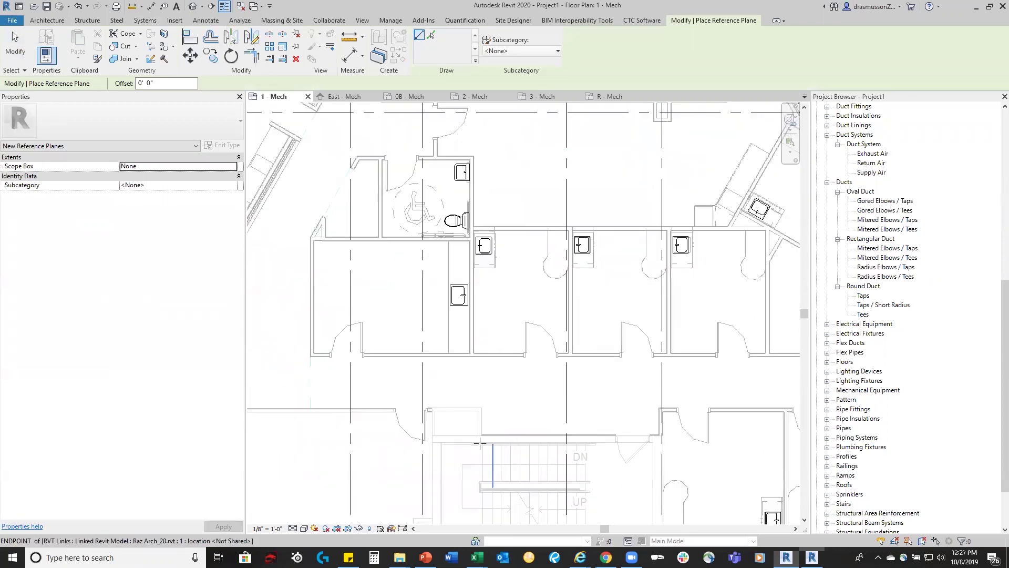
pyautogui.moveTo(450, 383); pyautogui.dragTo(473, 303, button='middle')
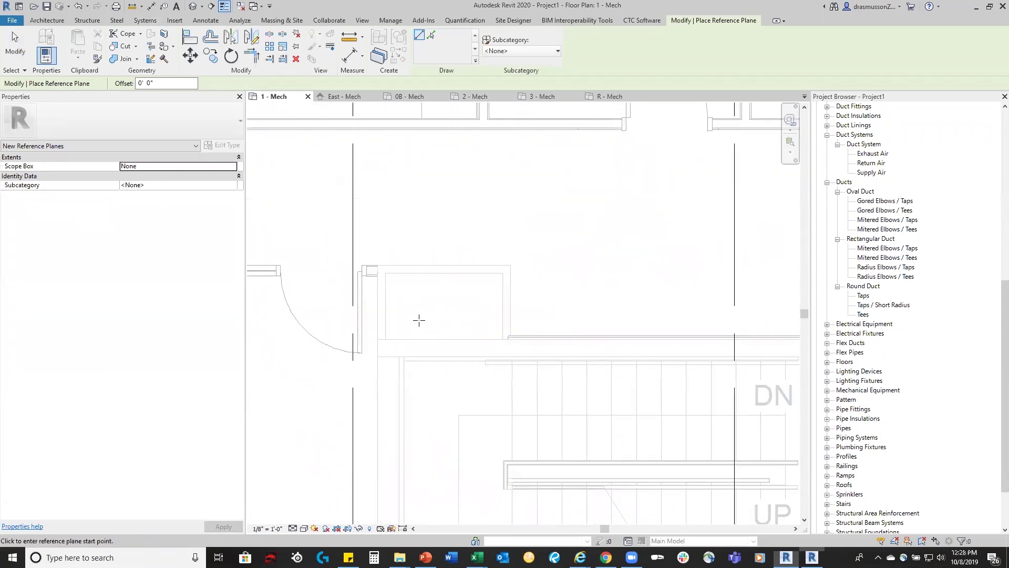
pyautogui.scroll(3, 421, 277)
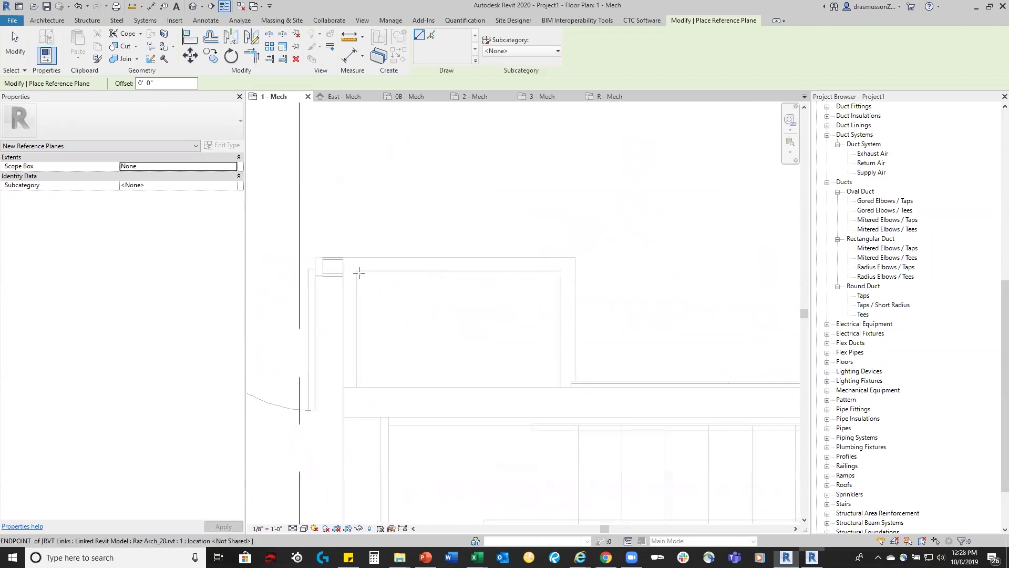
pyautogui.click(356, 271)
pyautogui.click(561, 388)
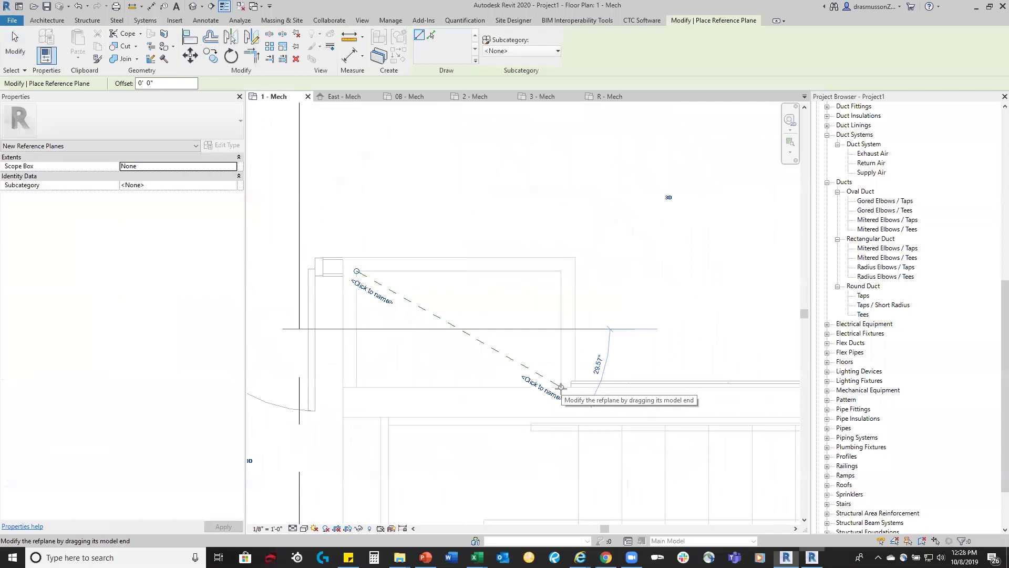
# Draw a second diagonal reference plane between the shaft's other two inside corners, forming an X, and end the command.
pyautogui.click(555, 373)
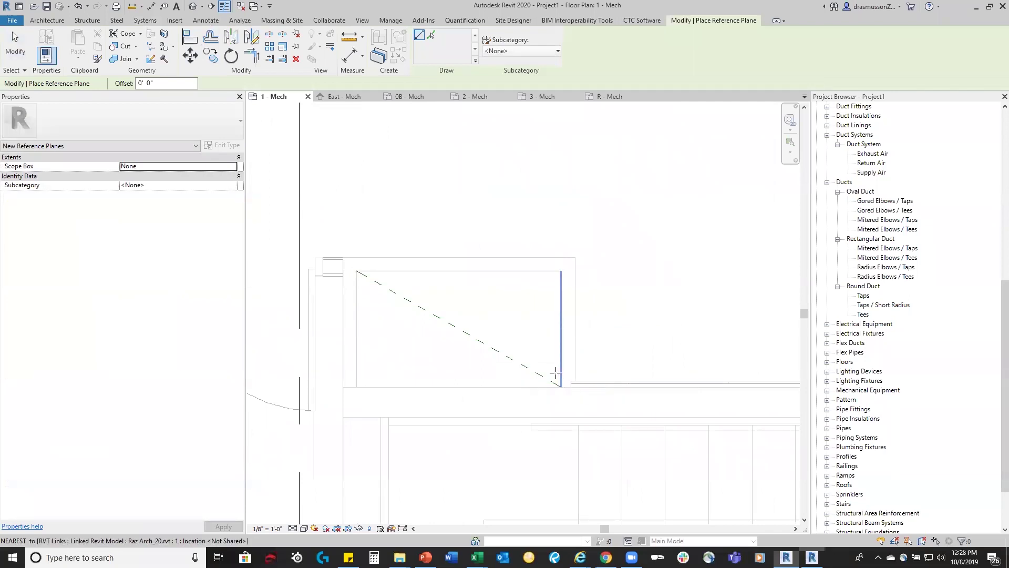
pyautogui.click(561, 271)
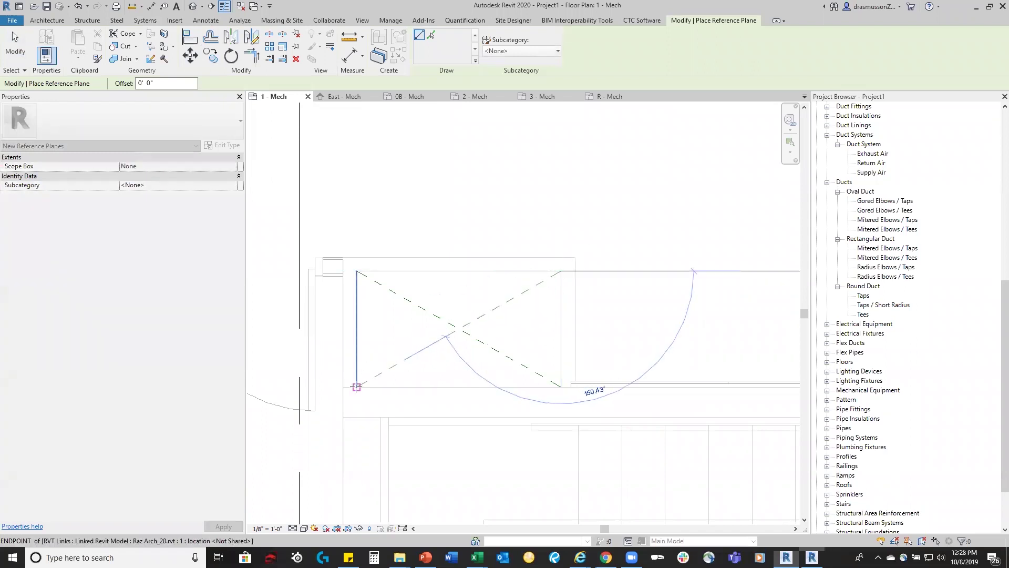
pyautogui.click(356, 387)
pyautogui.press('Escape')
pyautogui.press('Escape')
pyautogui.scroll(-4, 431, 371)
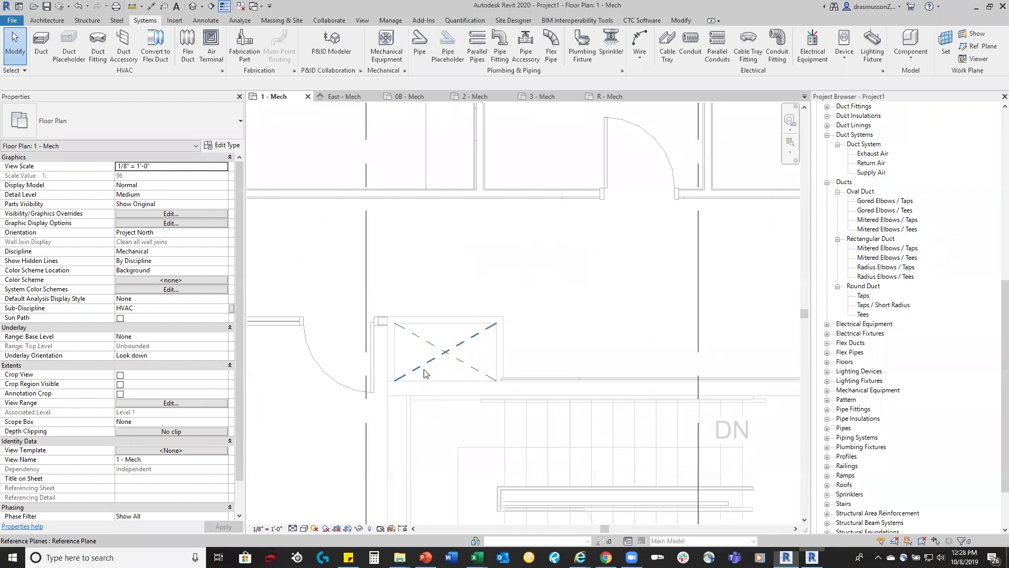
pyautogui.scroll(-3, 504, 328)
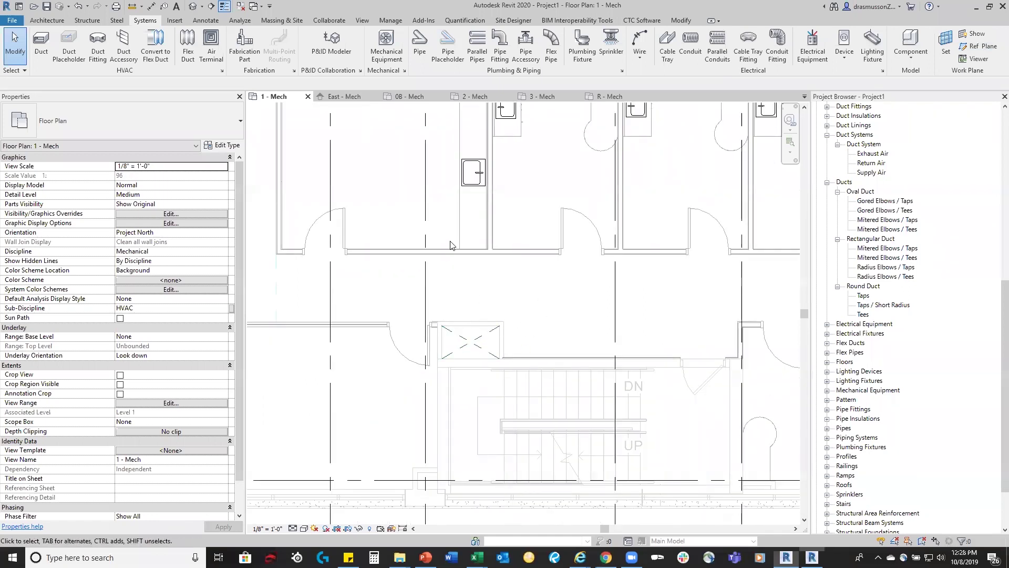
# Close the East - Mech view and examine the crossed reference planes against the shaft walls in the 2 - Mech plan.
pyautogui.click(374, 97)
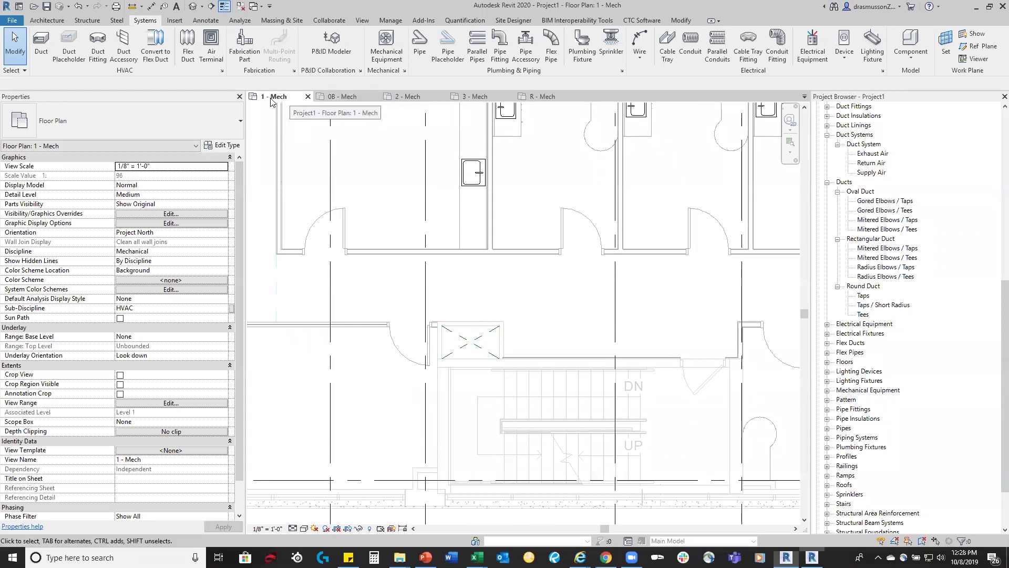
pyautogui.click(399, 97)
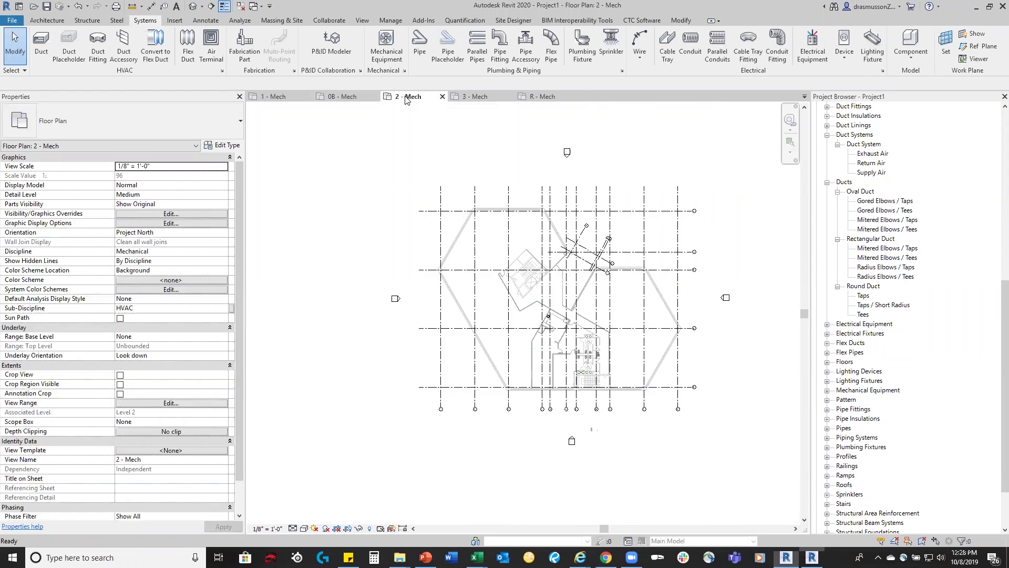
pyautogui.scroll(6, 596, 383)
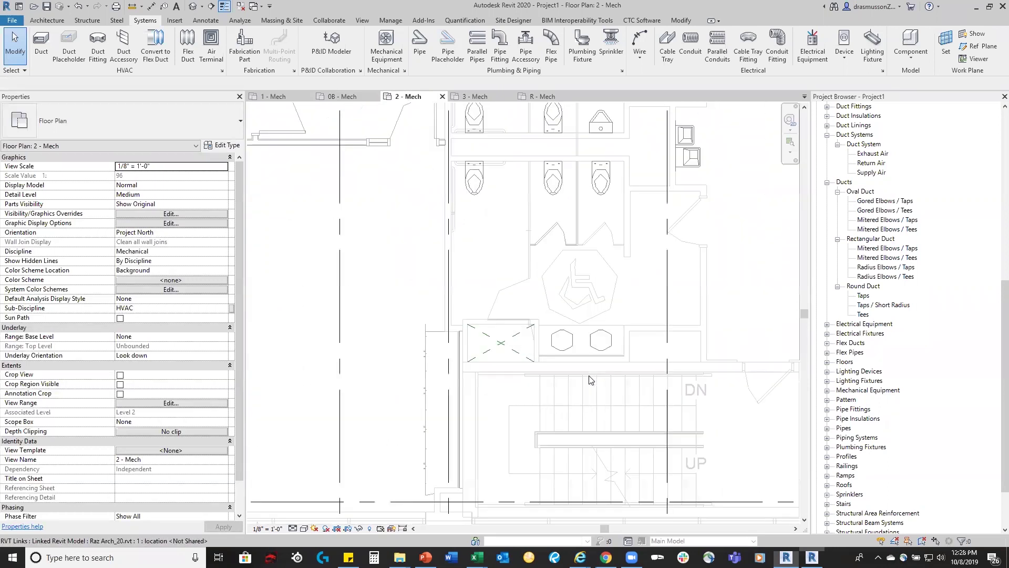
pyautogui.scroll(2, 486, 339)
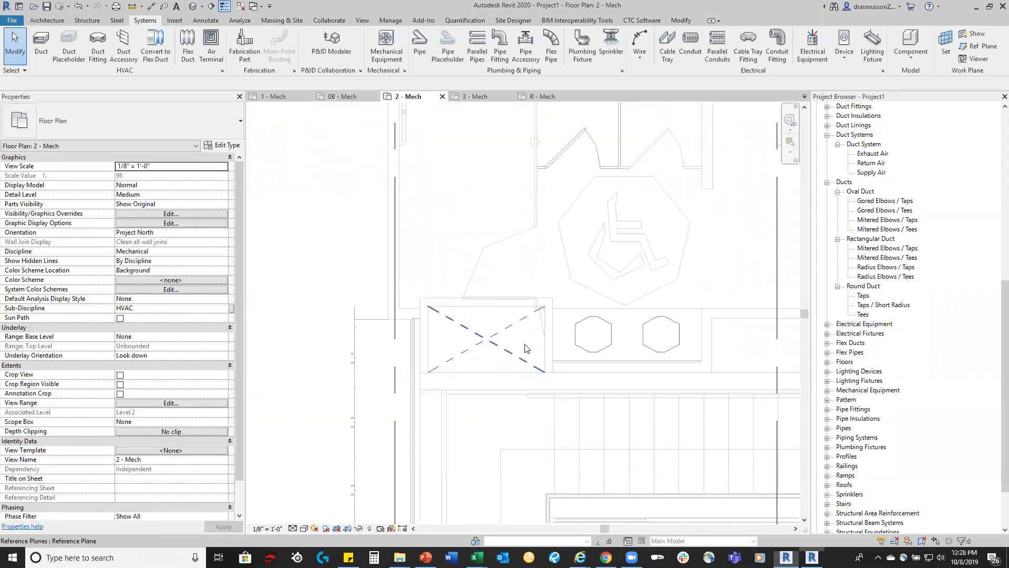
pyautogui.scroll(-2, 547, 326)
pyautogui.scroll(2, 508, 335)
pyautogui.scroll(4, 509, 335)
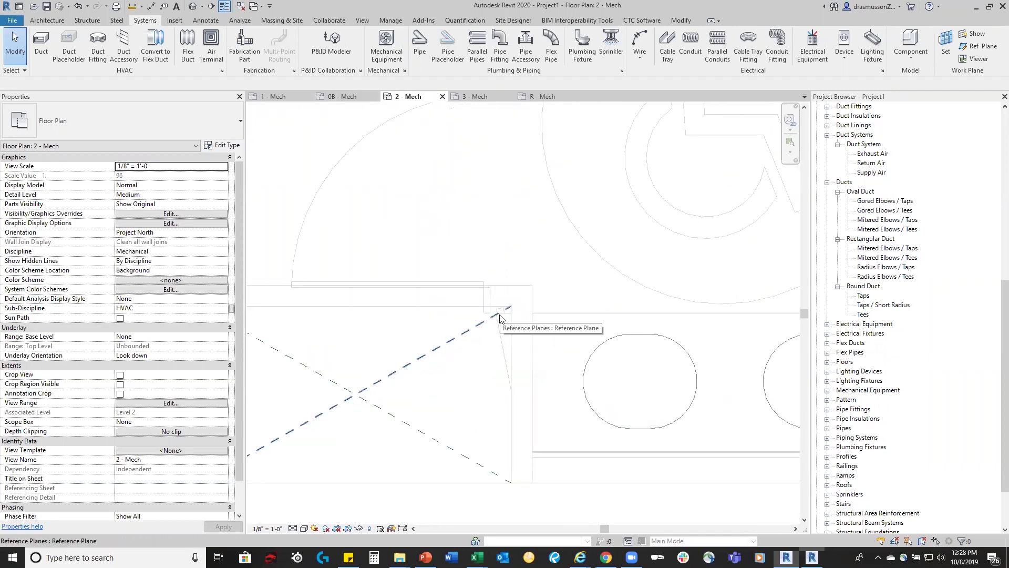
pyautogui.scroll(3, 505, 344)
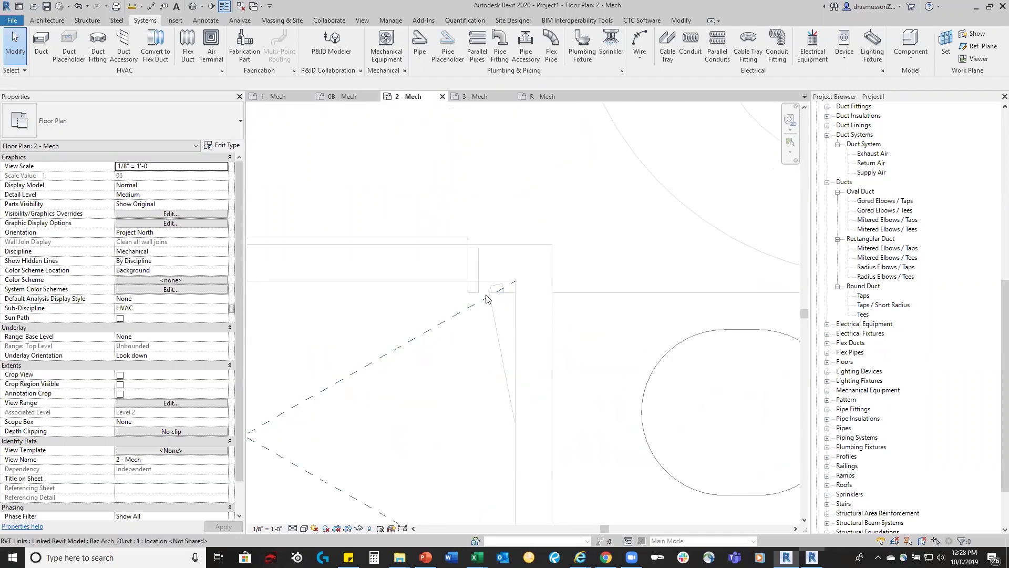
pyautogui.scroll(-2, 565, 332)
pyautogui.scroll(-3, 367, 315)
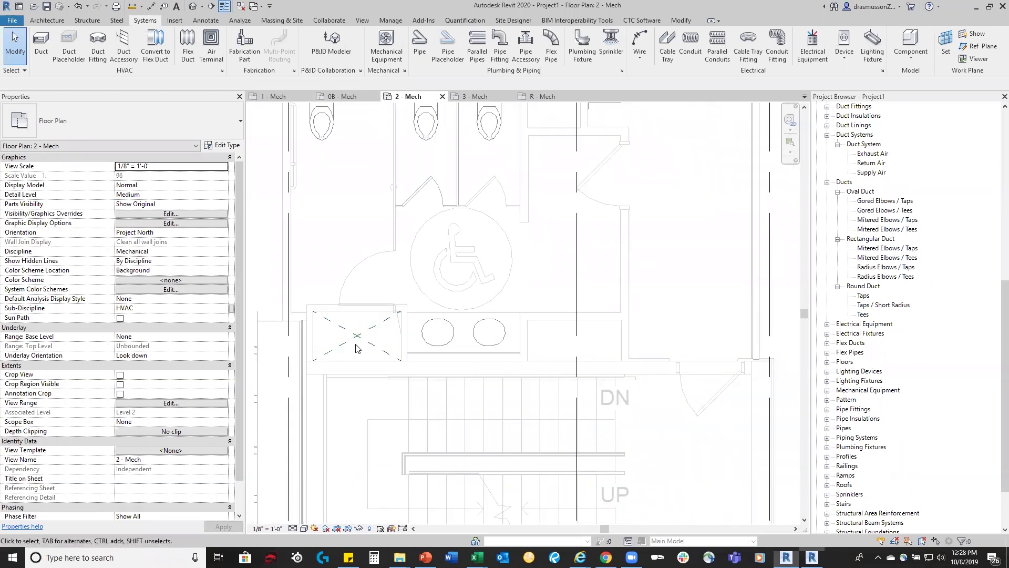
# Check the location of the shaft's crossed reference planes in the 3 - Mech and R - Mech plans.
pyautogui.click(484, 96)
pyautogui.scroll(5, 578, 378)
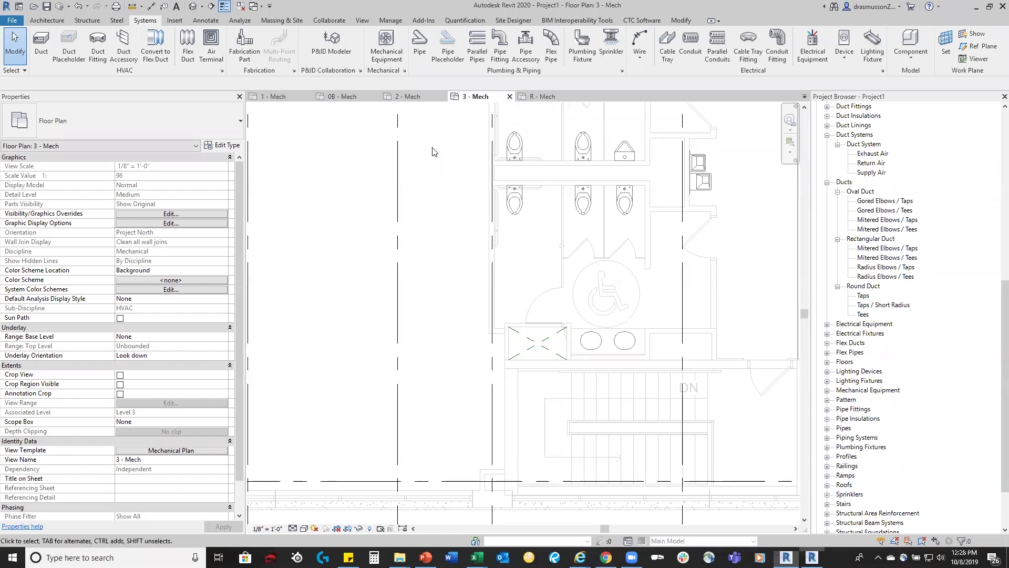
pyautogui.click(541, 96)
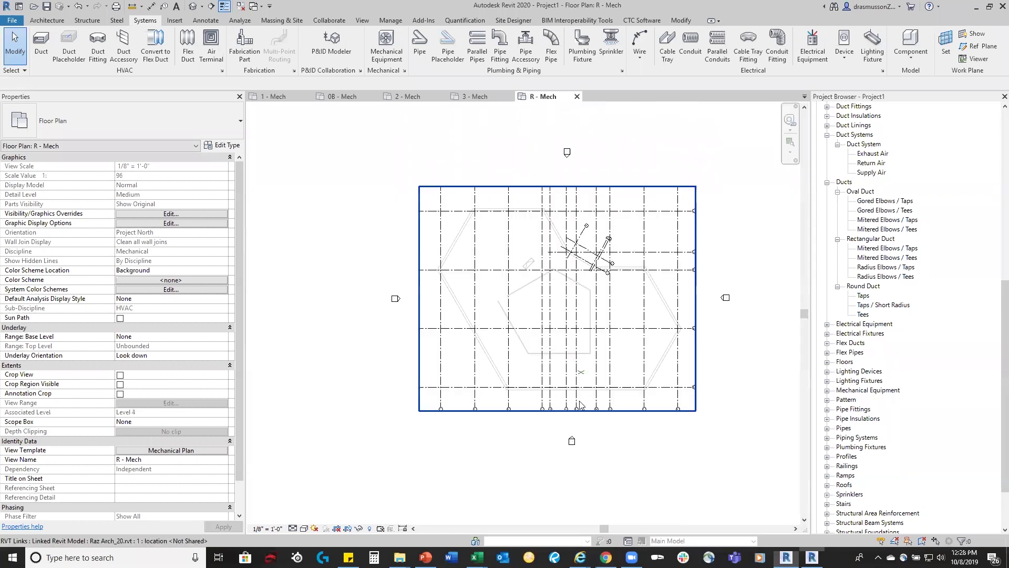
pyautogui.scroll(6, 592, 387)
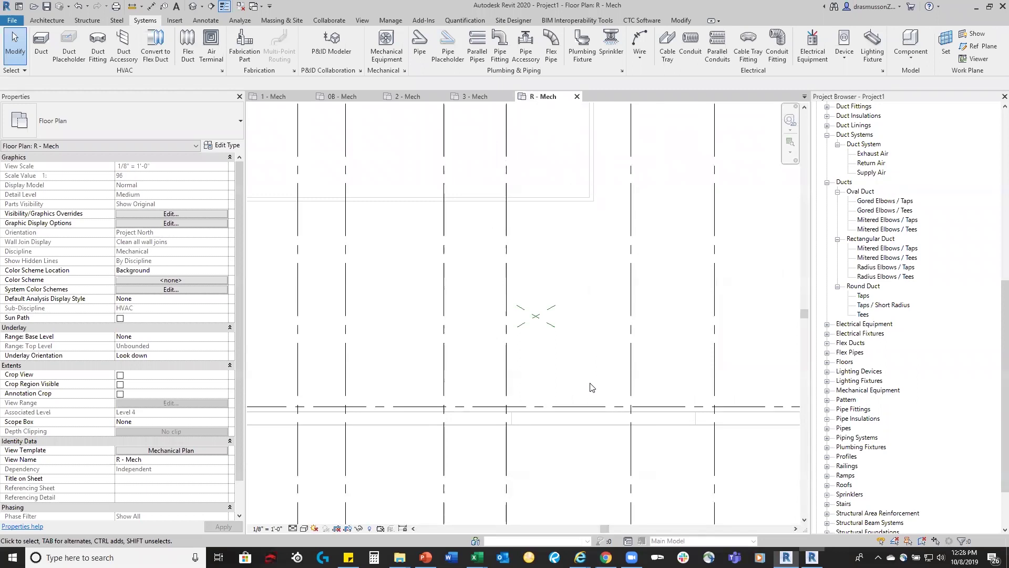
pyautogui.scroll(-2, 380, 336)
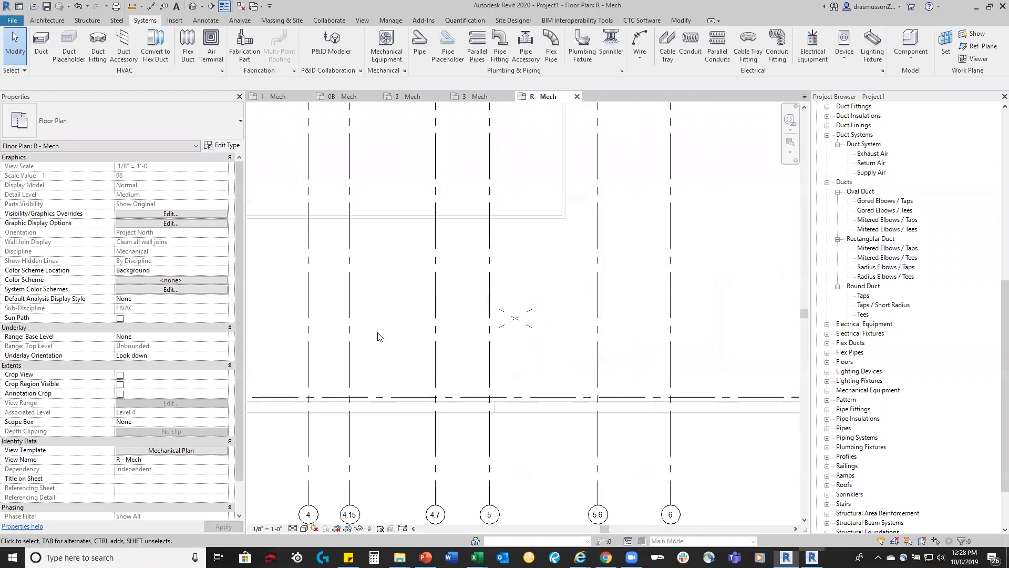
pyautogui.scroll(2, 525, 311)
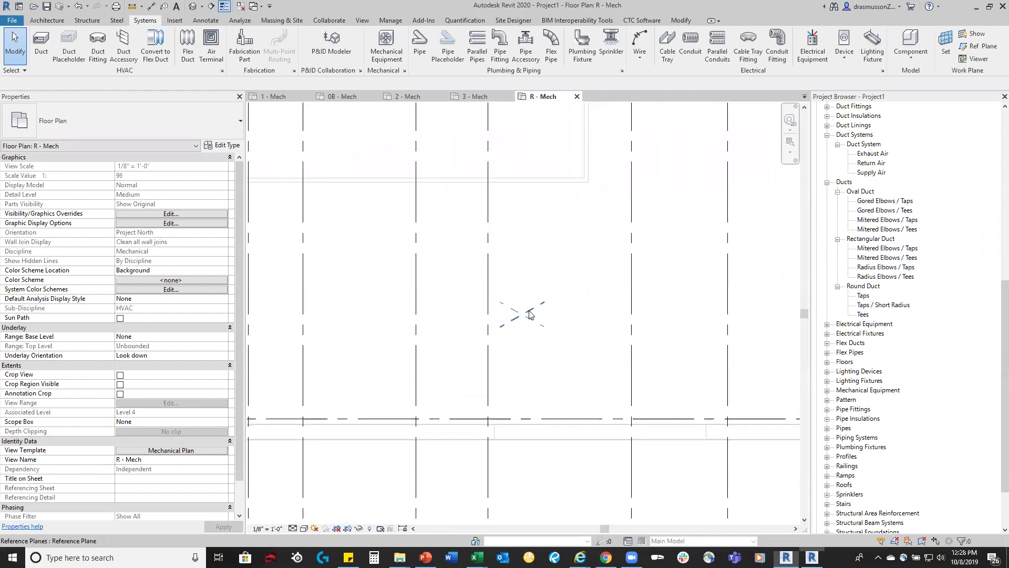
# Check the crossed reference planes beside the stair in the 0B - Mech plan and return to the shaft in 1 - Mech.
pyautogui.click(347, 96)
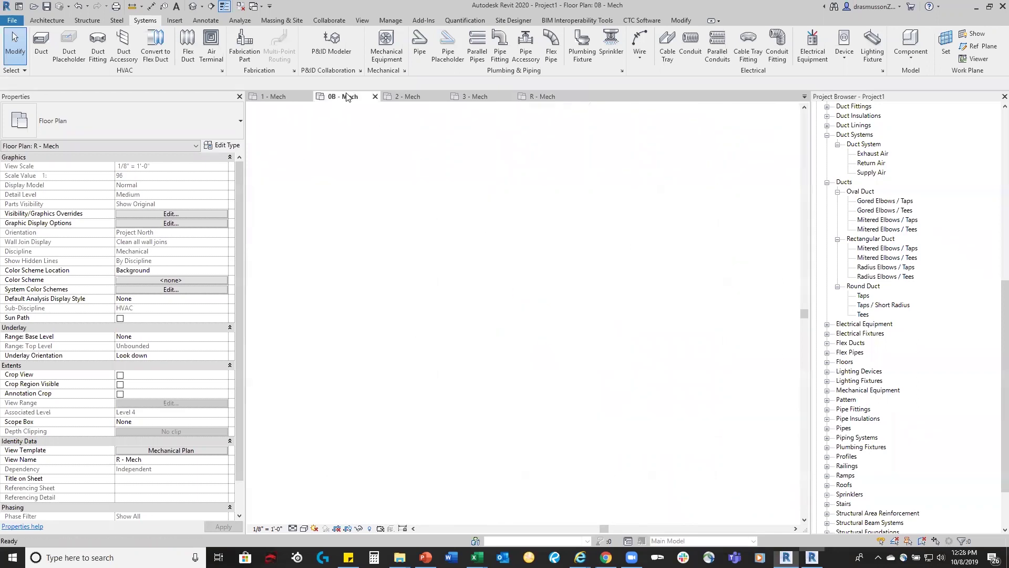
pyautogui.scroll(5, 583, 408)
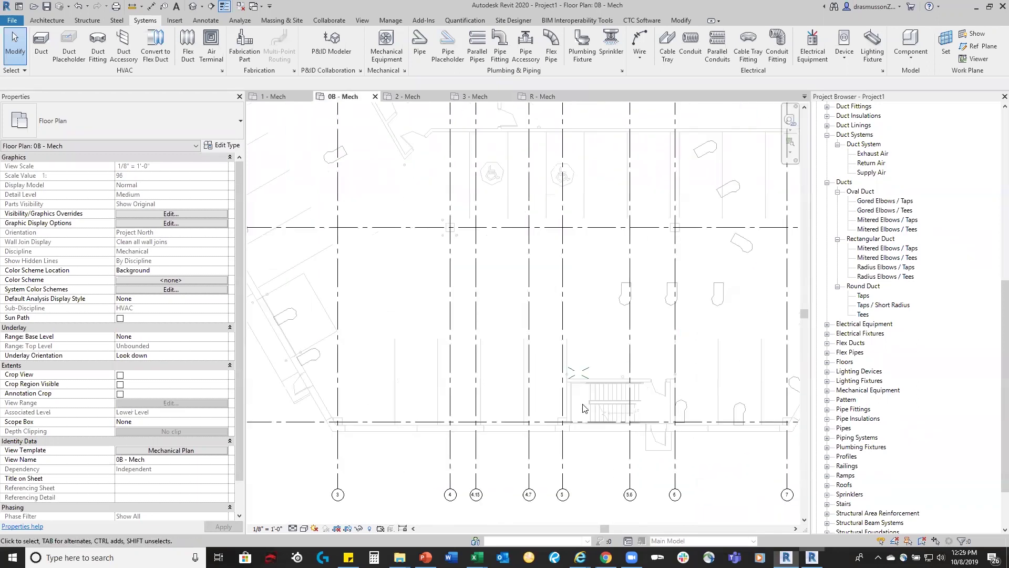
pyautogui.scroll(-5, 536, 462)
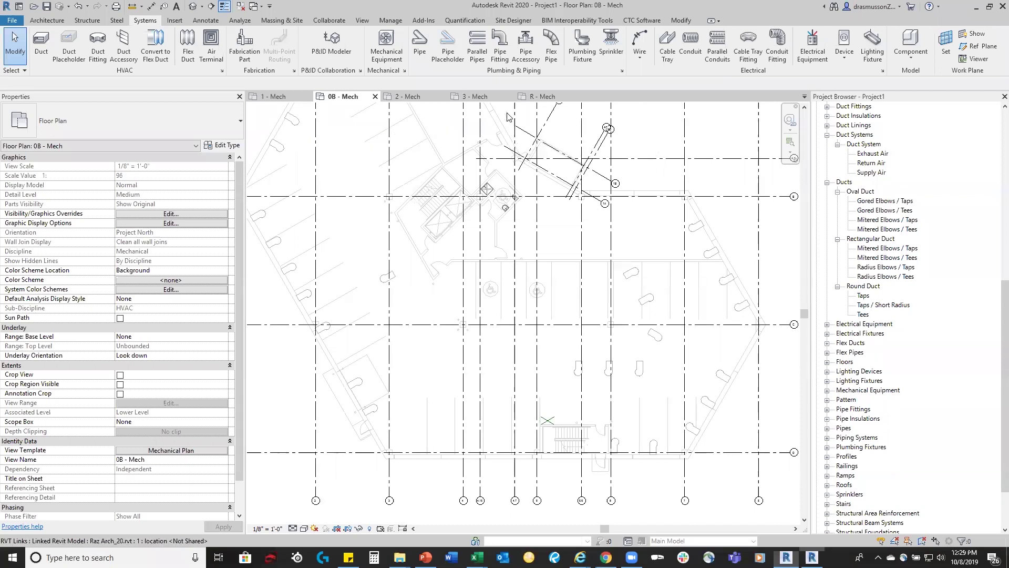
pyautogui.click(270, 98)
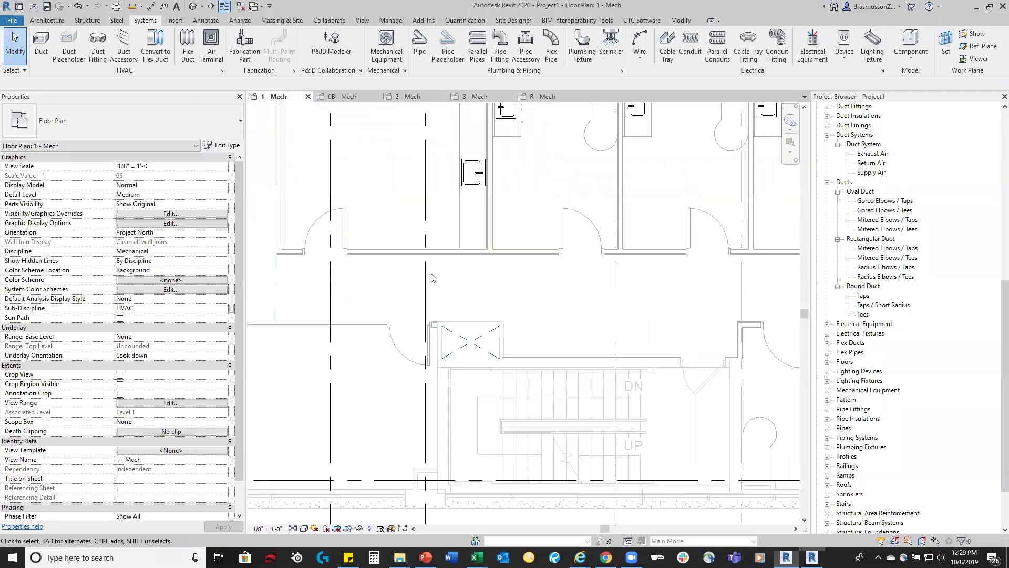
pyautogui.scroll(-3, 431, 327)
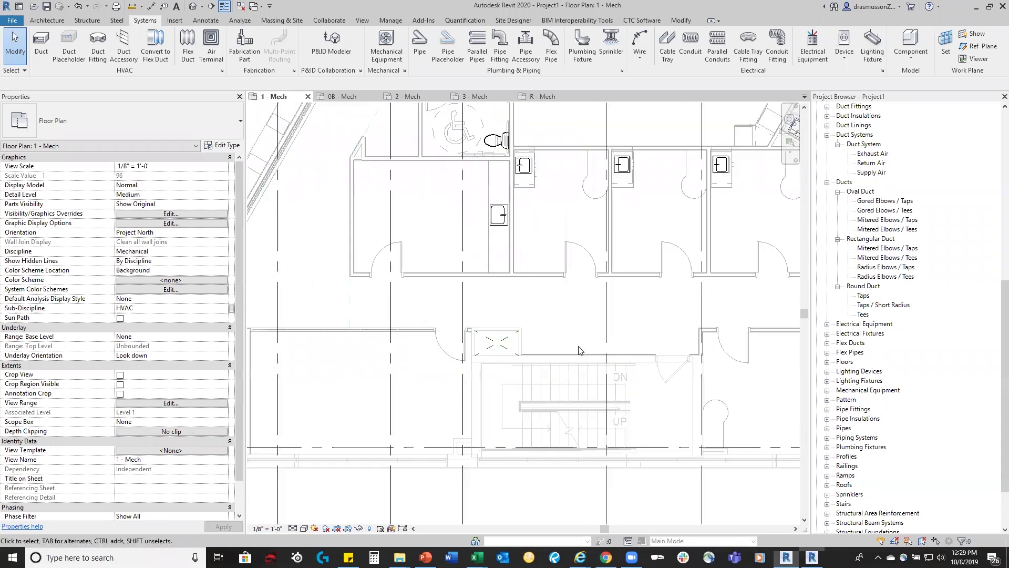
pyautogui.scroll(-2, 430, 326)
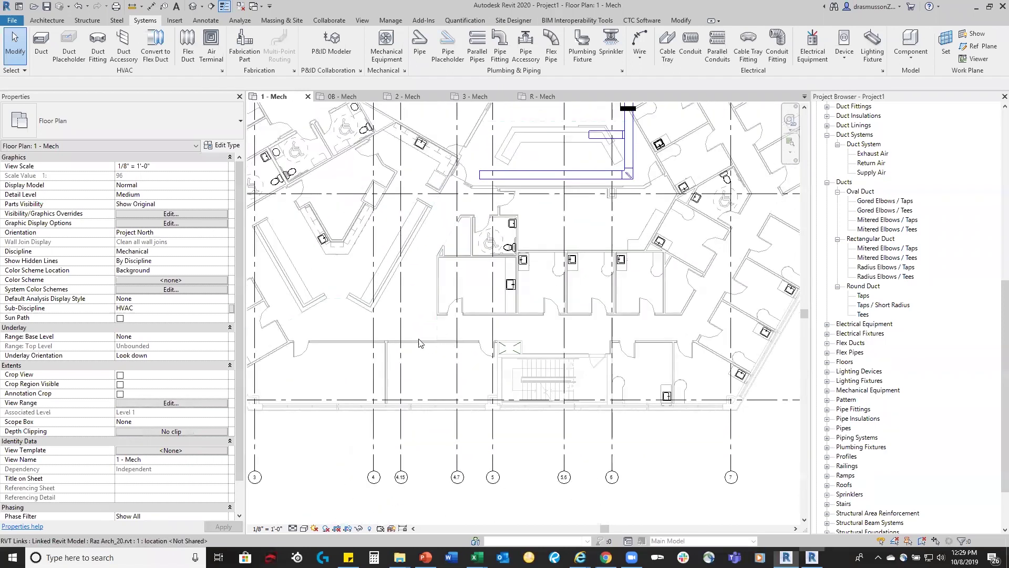
pyautogui.moveTo(412, 319); pyautogui.dragTo(484, 407, button='middle')
pyautogui.scroll(-1, 484, 407)
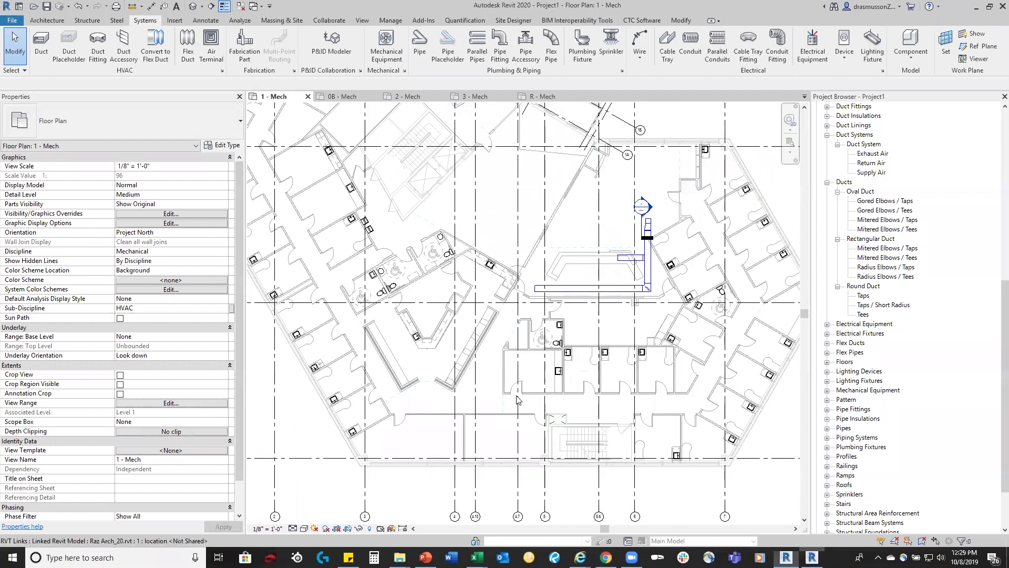
pyautogui.moveTo(442, 362); pyautogui.dragTo(501, 401, button='middle')
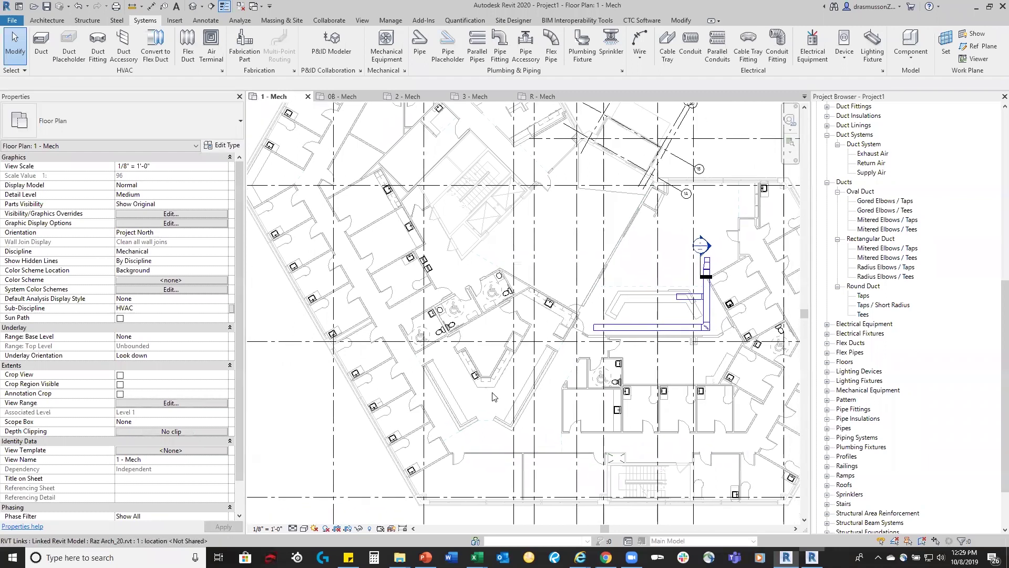
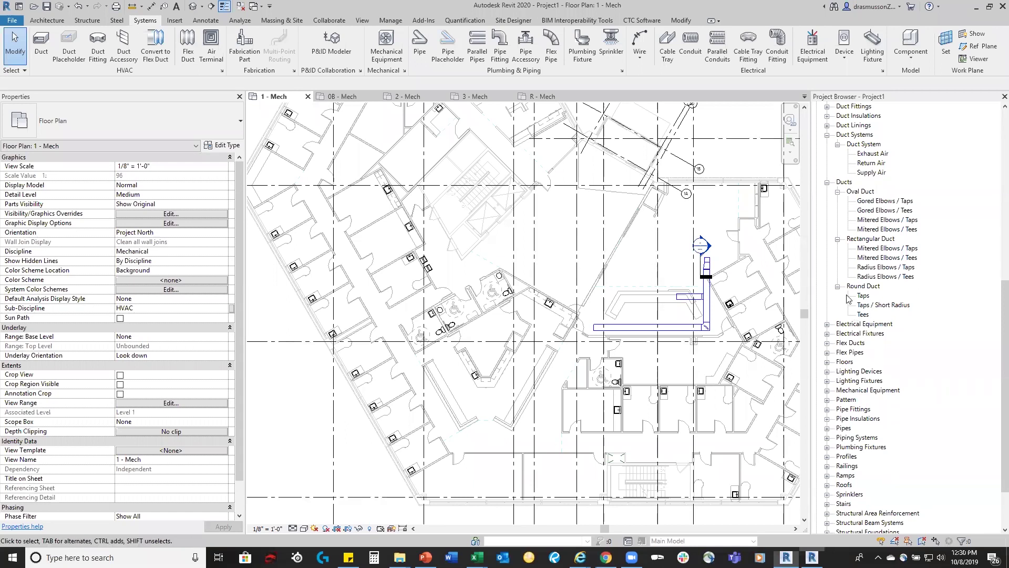
# Duplicate the rectangular duct type Mitered Elbows / Taps and rename the copy "Mitered Elbows / Taps with Turning Vanes El".
pyautogui.rightClick(868, 249)
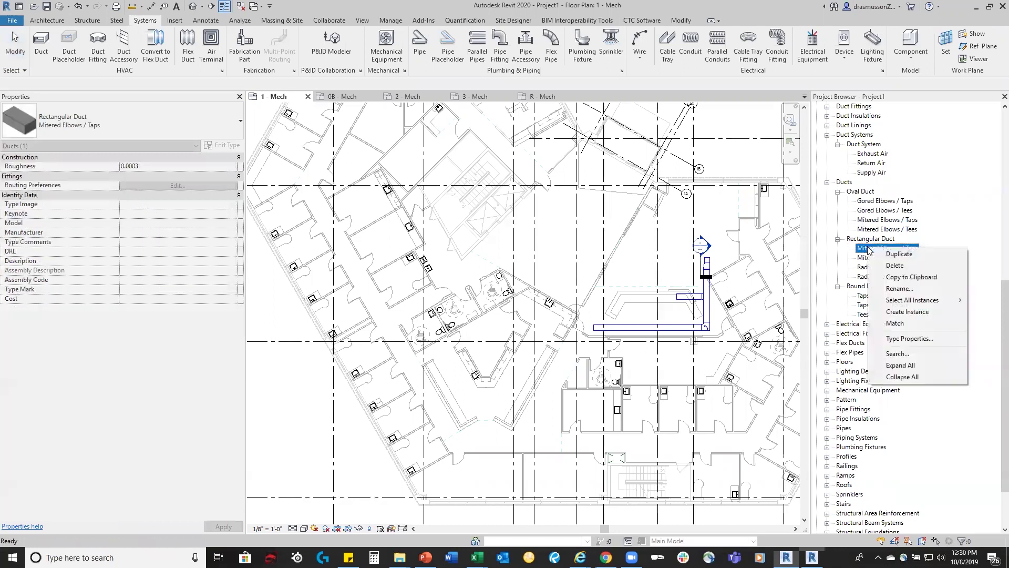
pyautogui.click(899, 253)
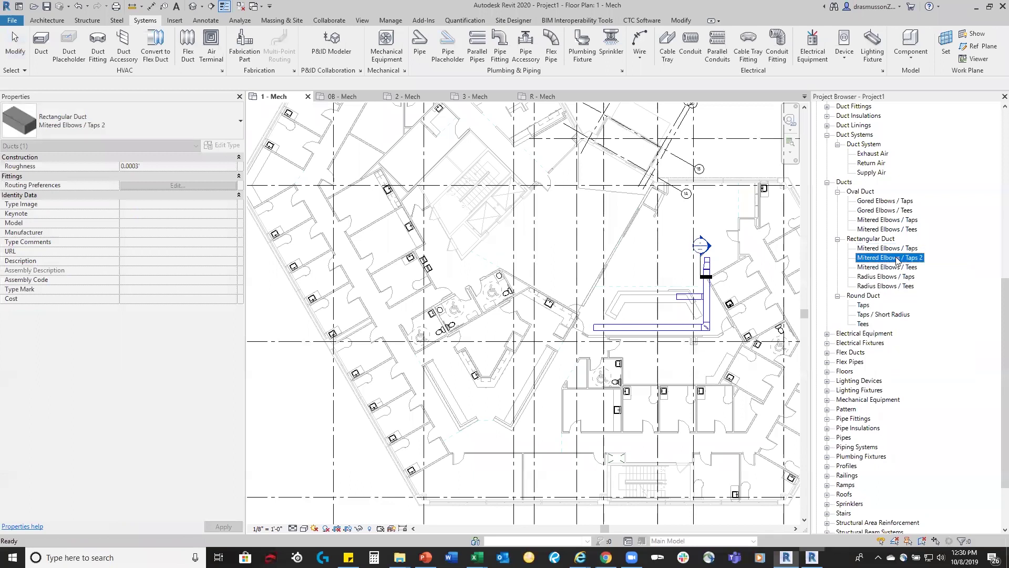
pyautogui.rightClick(897, 259)
pyautogui.click(926, 300)
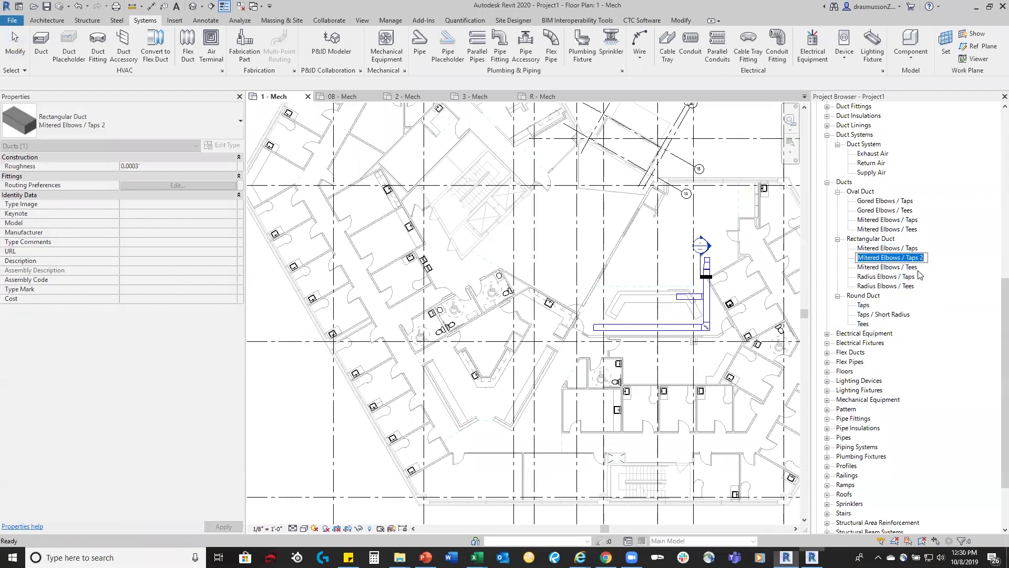
pyautogui.click(919, 258)
pyautogui.moveTo(919, 258); pyautogui.dragTo(925, 257)
pyautogui.write('with ')
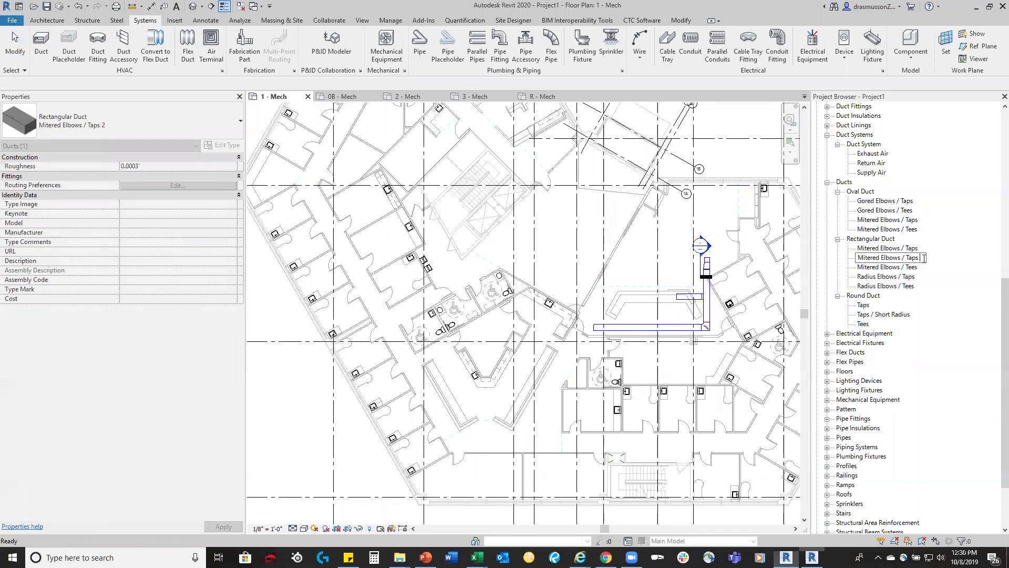
pyautogui.write('Turning Vanes El')
pyautogui.press('Return')
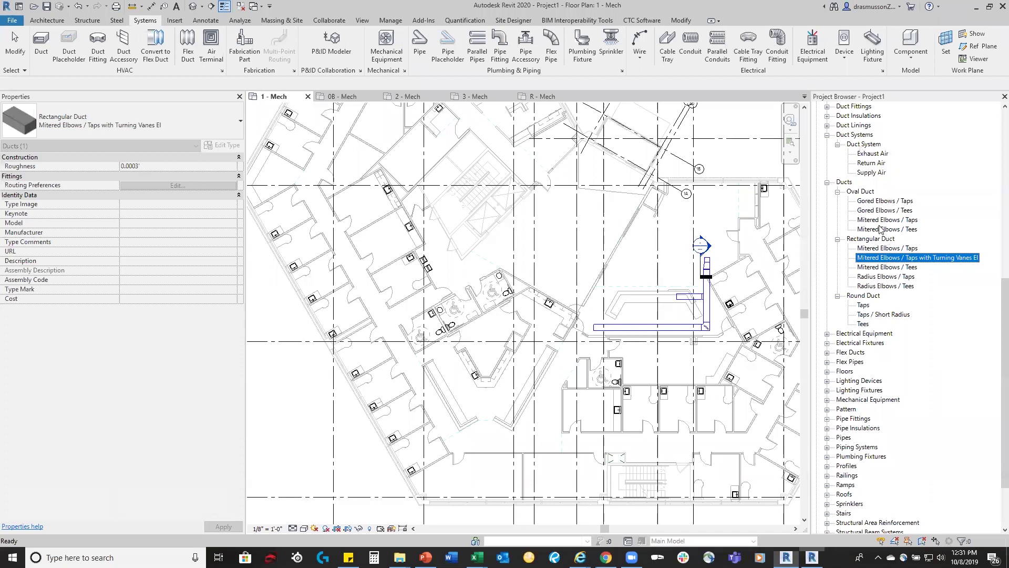
# Open the Supply Air duct system's type properties and review the available rise/drop symbols without choosing another one.
pyautogui.click(867, 174)
pyautogui.rightClick(866, 174)
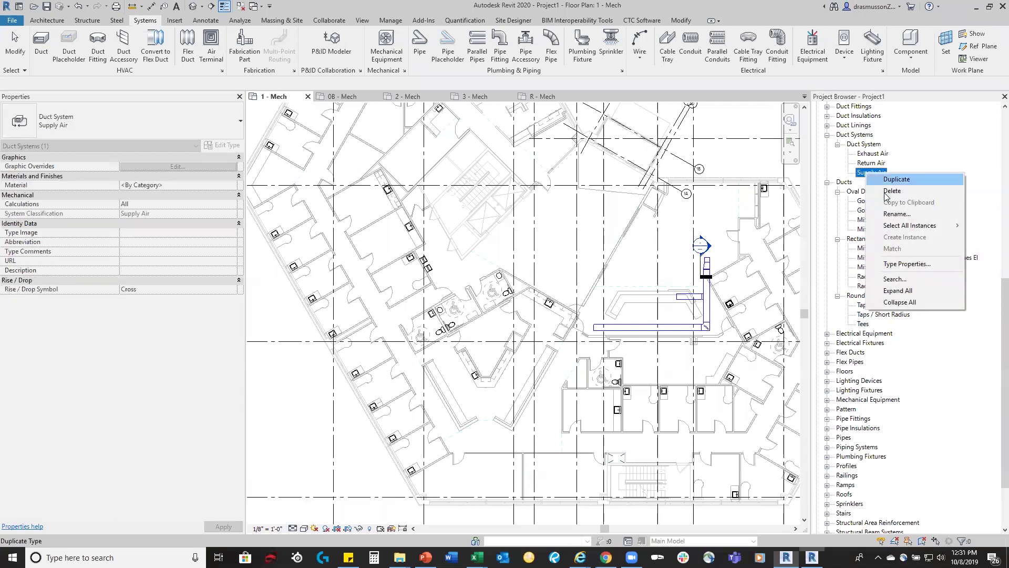
pyautogui.click(907, 264)
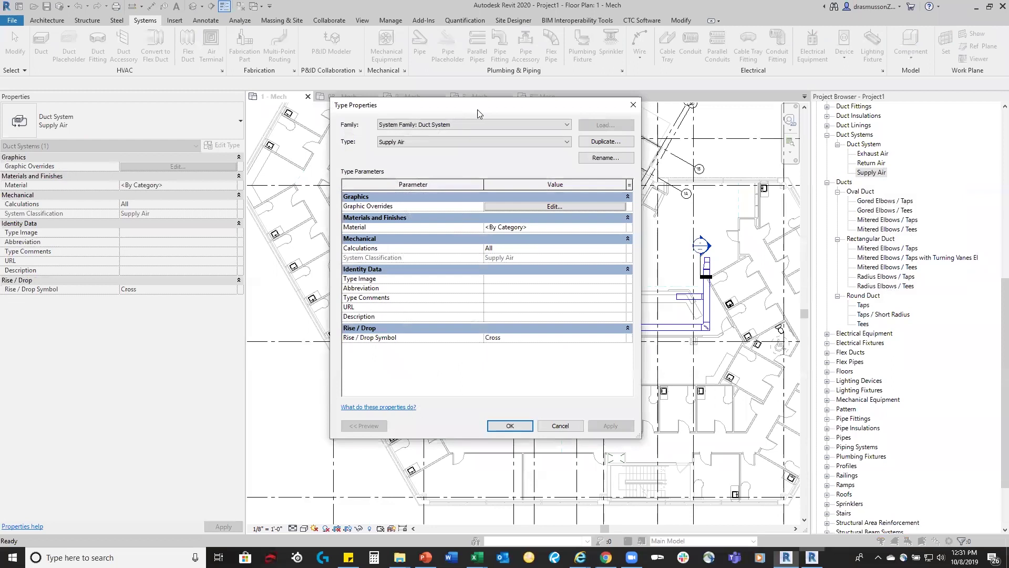
pyautogui.moveTo(488, 108); pyautogui.dragTo(459, 77)
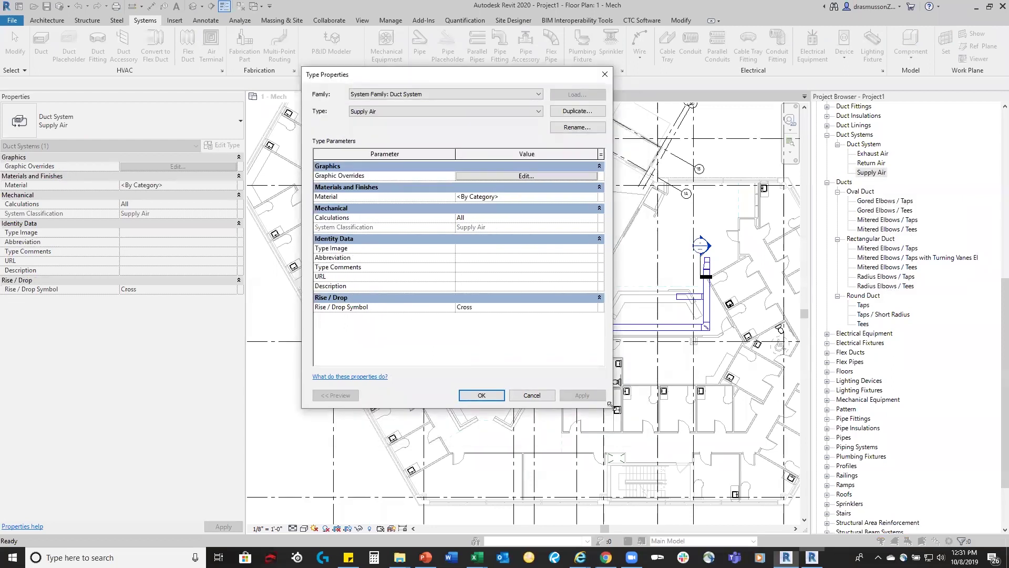
pyautogui.moveTo(610, 404); pyautogui.dragTo(678, 406)
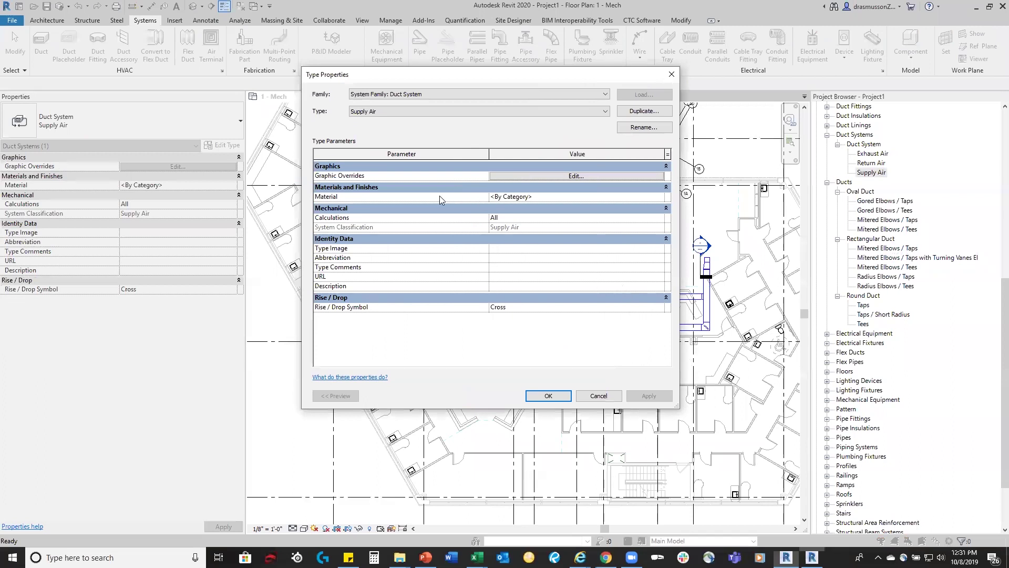
pyautogui.click(556, 199)
pyautogui.click(547, 308)
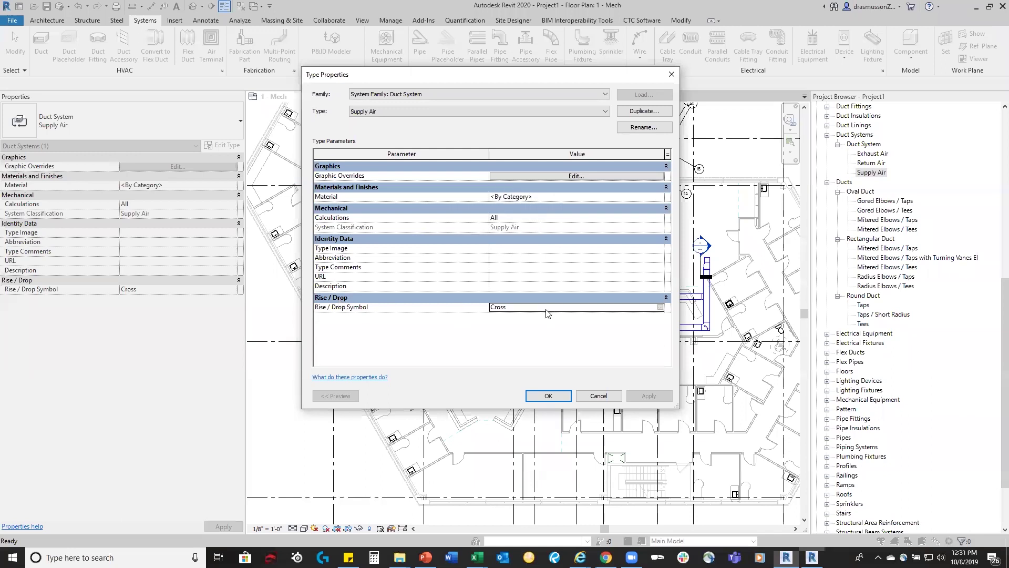
pyautogui.click(660, 308)
pyautogui.moveTo(534, 182)
pyautogui.mouseDown()
pyautogui.moveTo(533, 267)
pyautogui.moveTo(533, 190)
pyautogui.mouseUp()
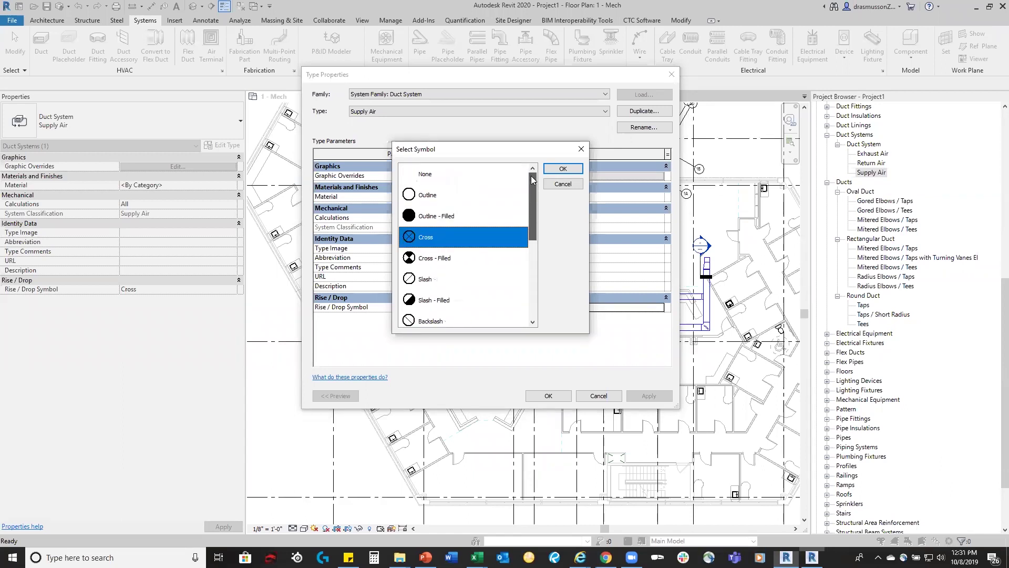
pyautogui.click(580, 149)
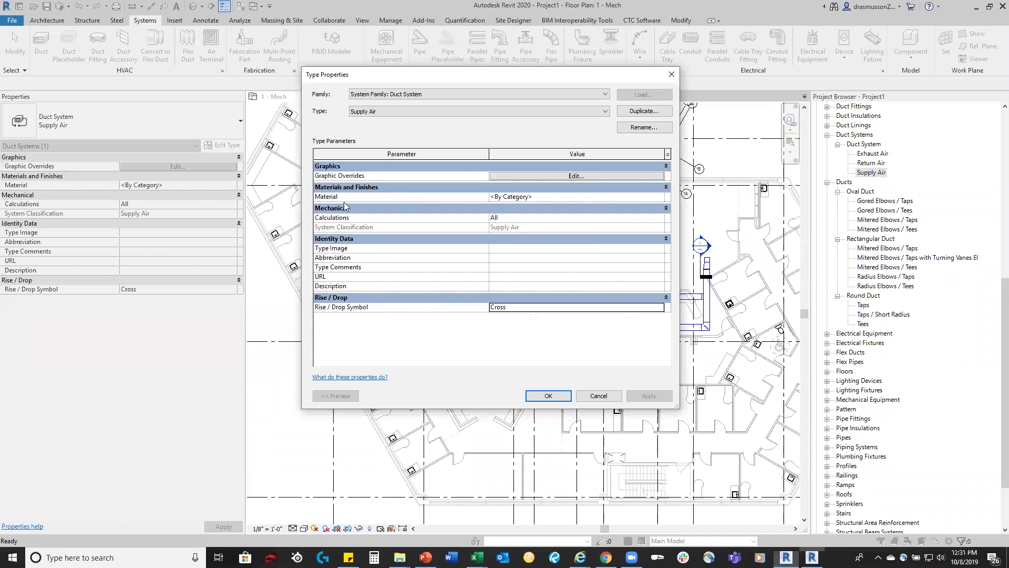
# Override the Supply Air duct system's line color with Red and apply the type properties.
pyautogui.click(506, 176)
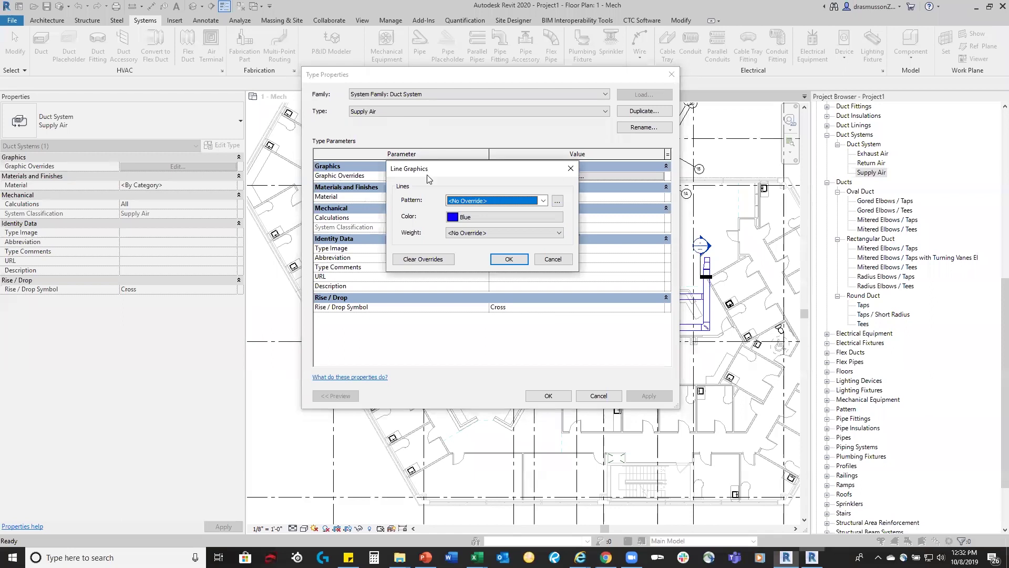
pyautogui.click(493, 216)
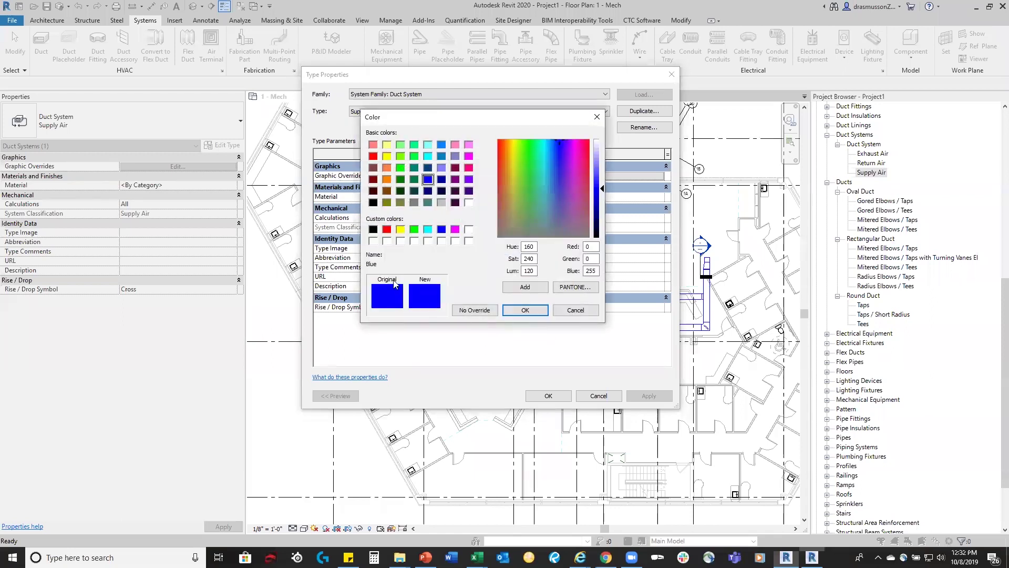
pyautogui.click(386, 229)
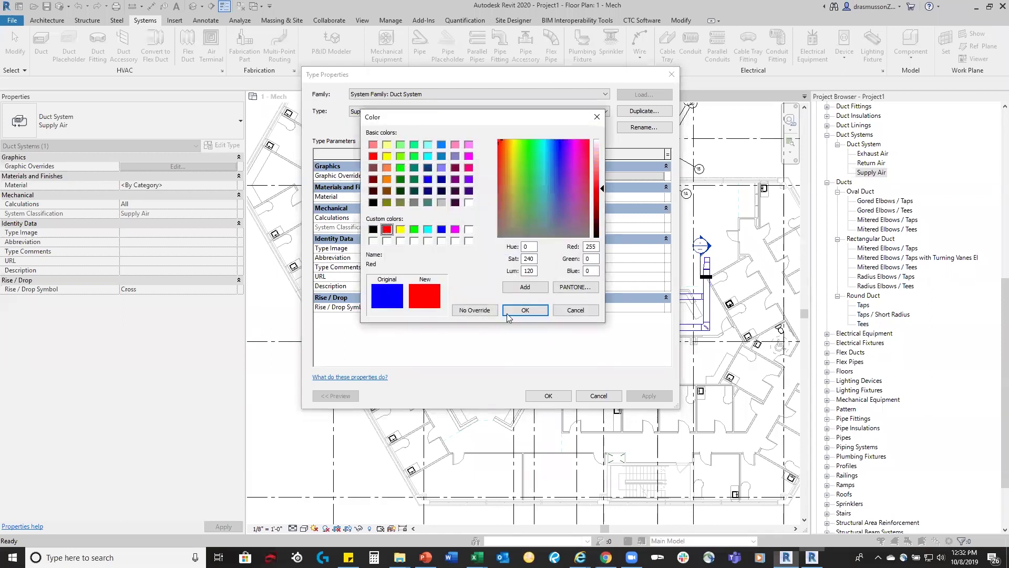
pyautogui.click(543, 312)
pyautogui.click(513, 263)
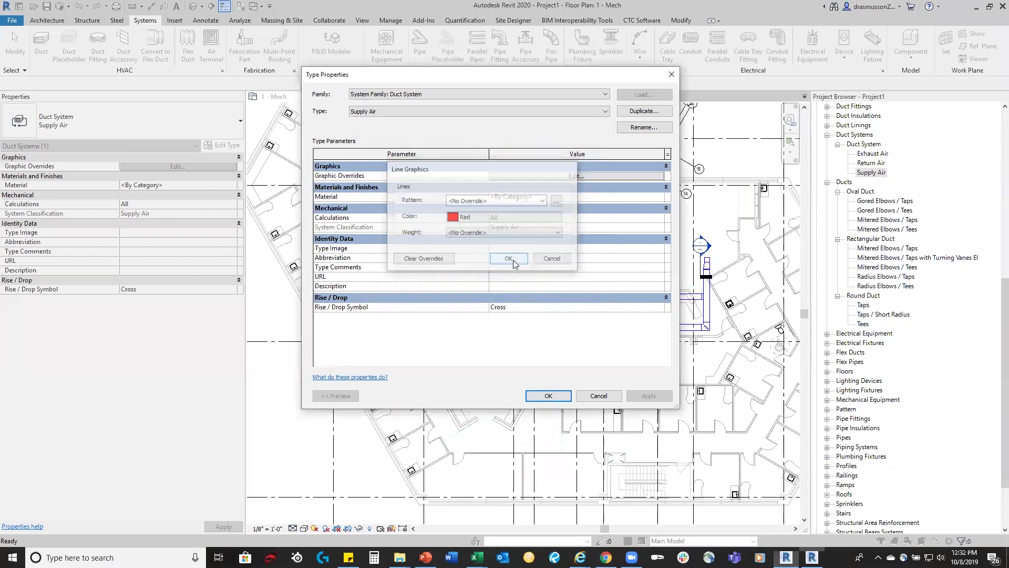
pyautogui.click(548, 396)
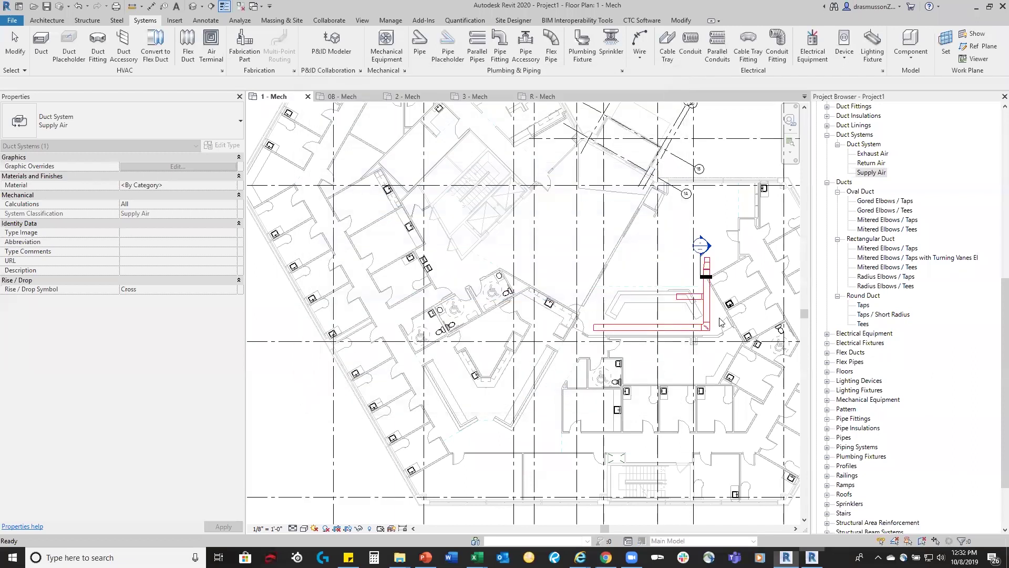
# Change the System Type of the long horizontal duct run in the 1 - Mech plan to Return Air.
pyautogui.scroll(3, 720, 321)
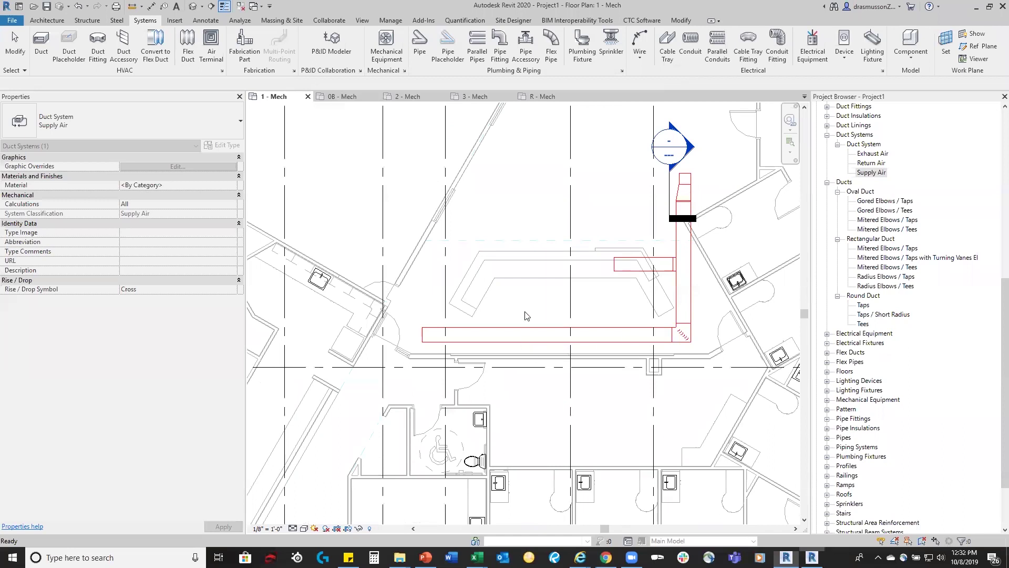
pyautogui.click(525, 341)
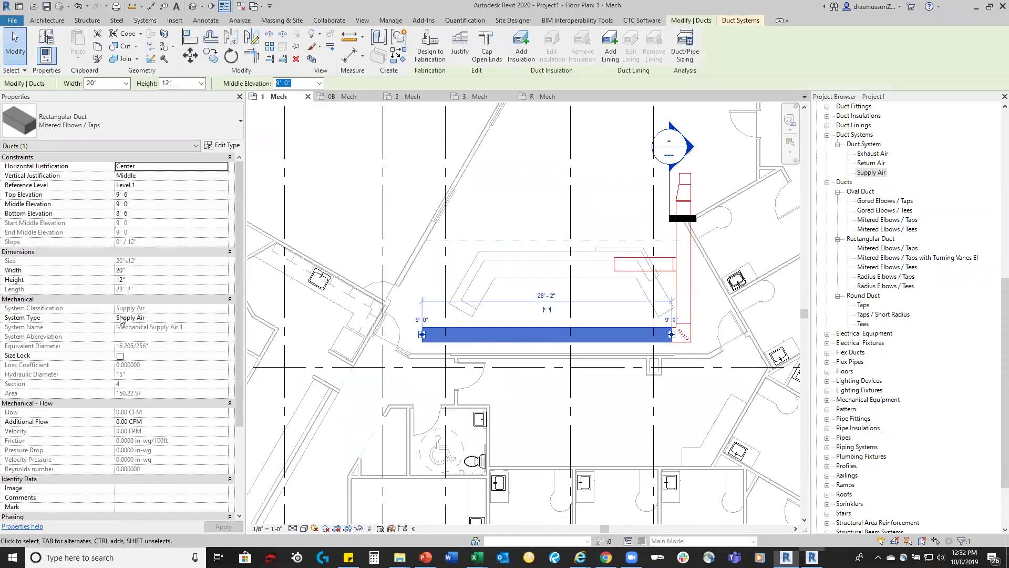
pyautogui.click(177, 318)
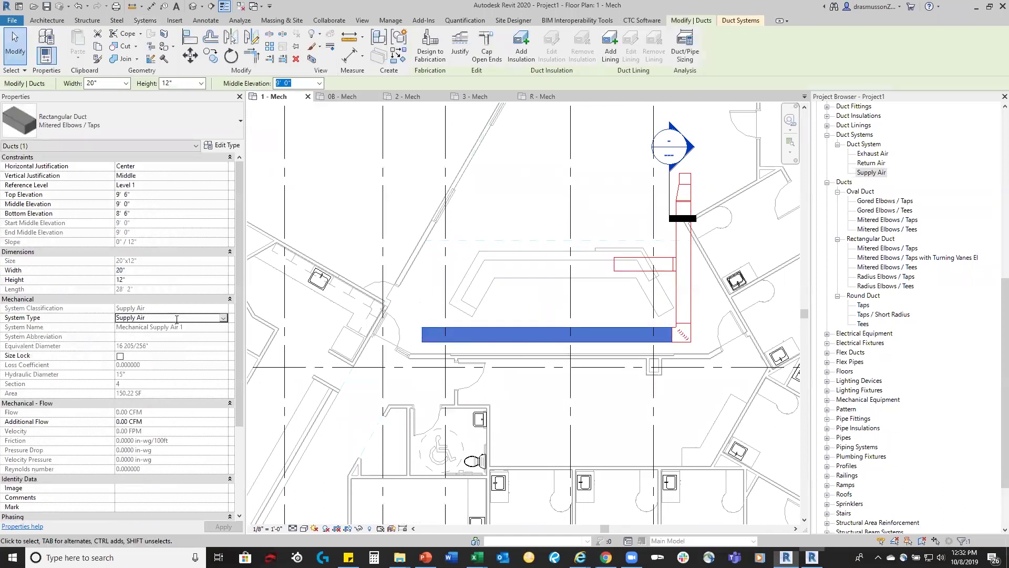
pyautogui.click(225, 319)
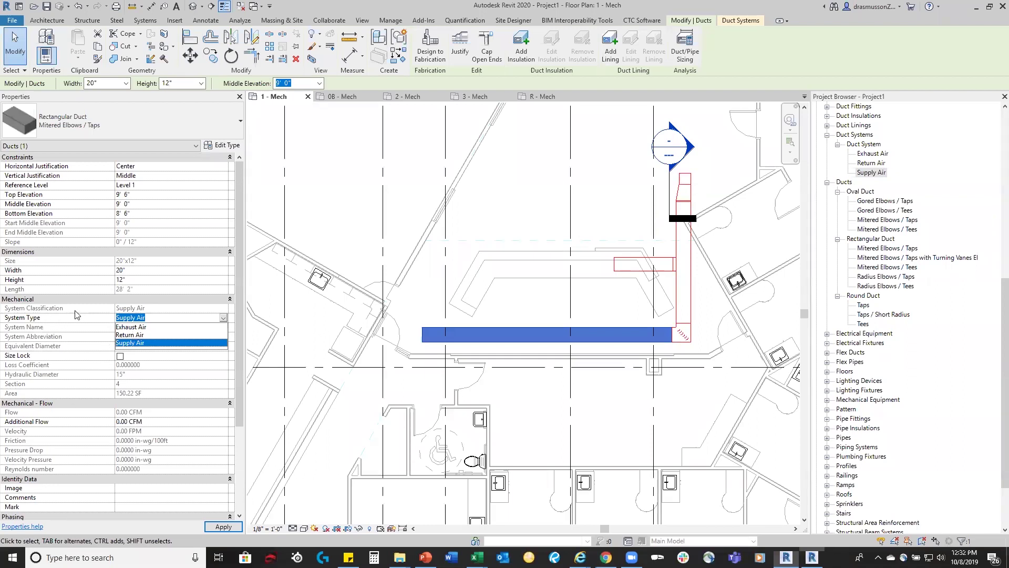
pyautogui.click(179, 314)
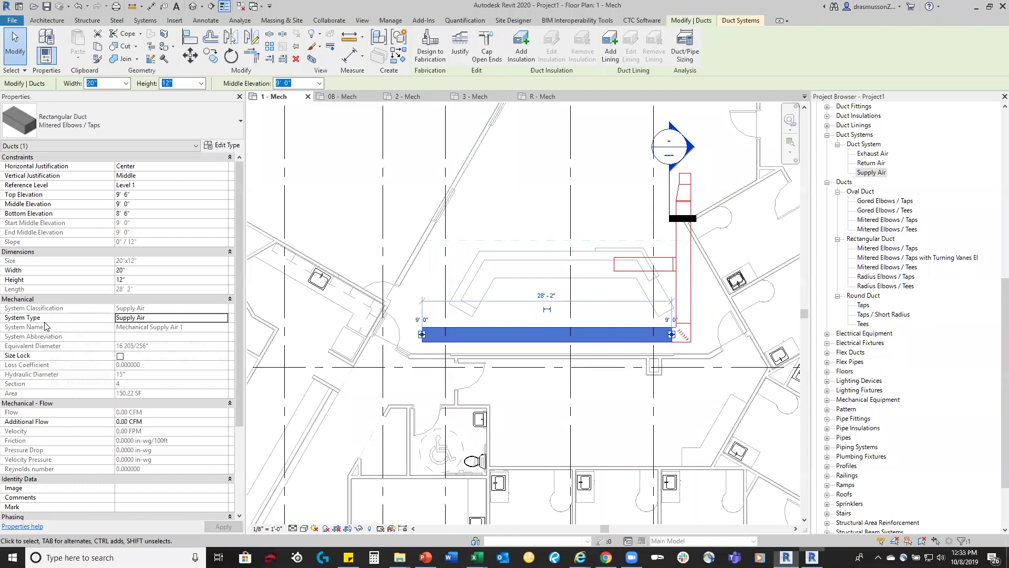
pyautogui.click(169, 319)
pyautogui.click(223, 318)
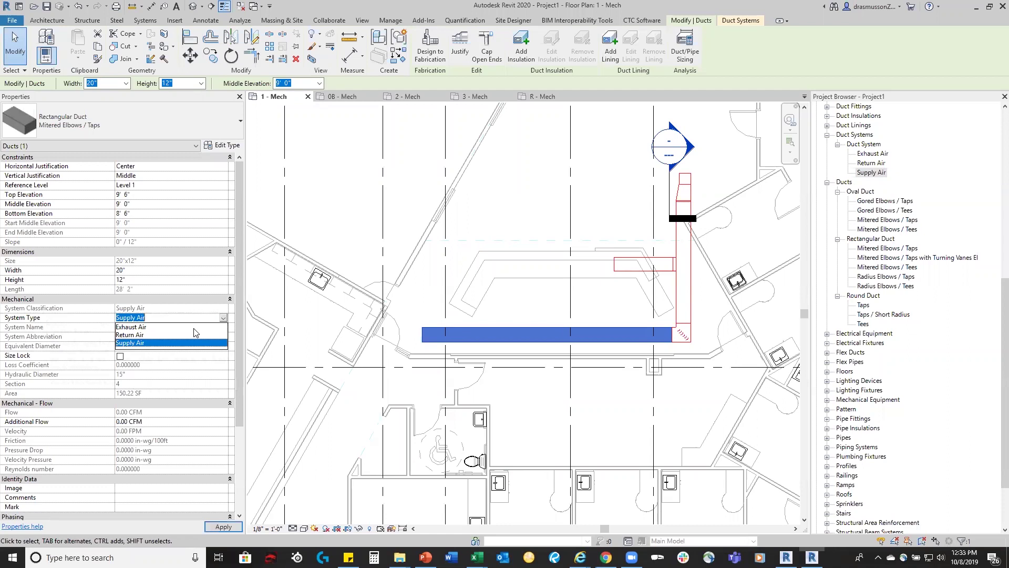
pyautogui.click(133, 335)
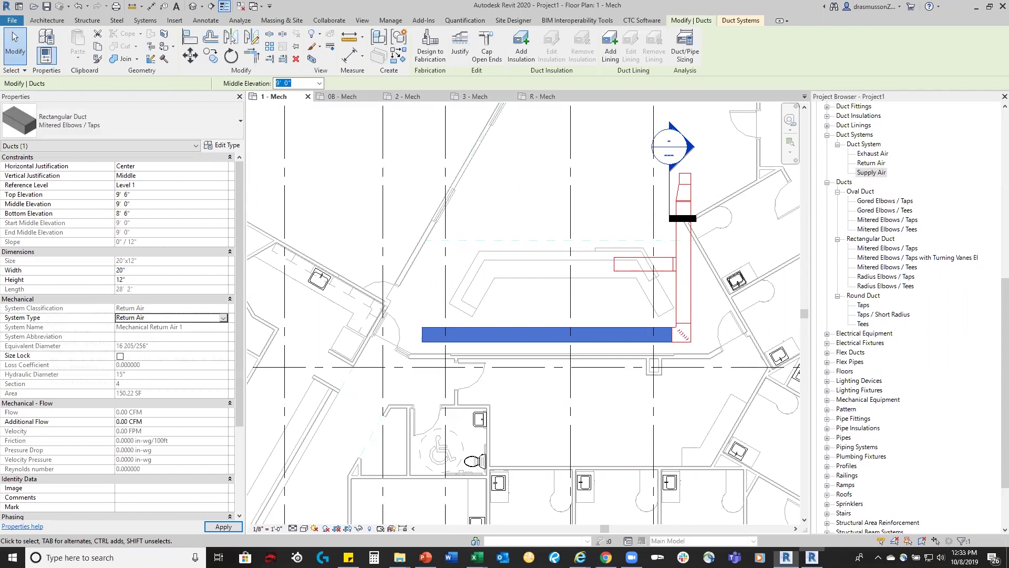
# Review the Return Air duct system's type properties, cancel without changes, and look over the other duct system types.
pyautogui.rightClick(867, 164)
pyautogui.click(917, 254)
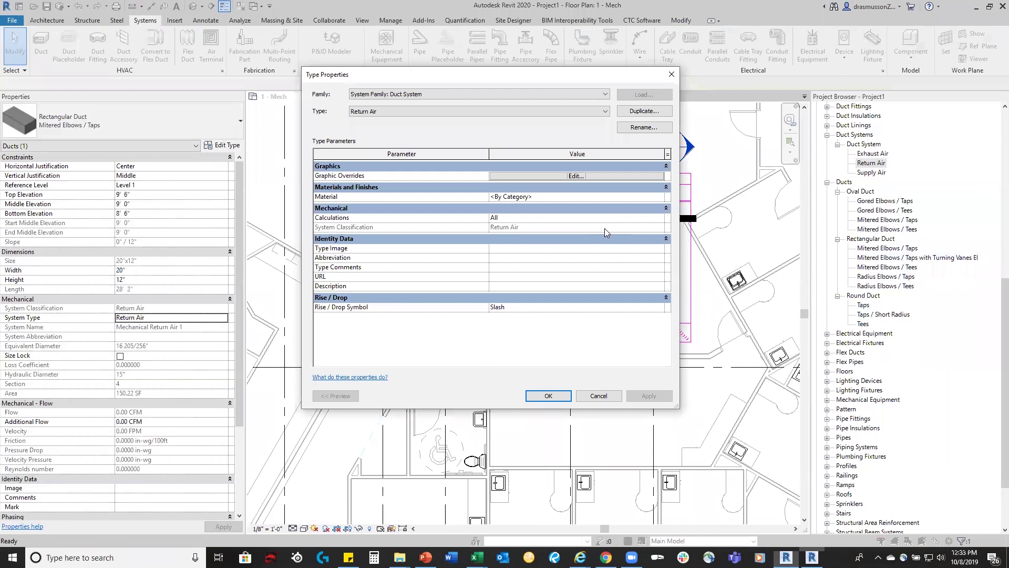
pyautogui.click(599, 396)
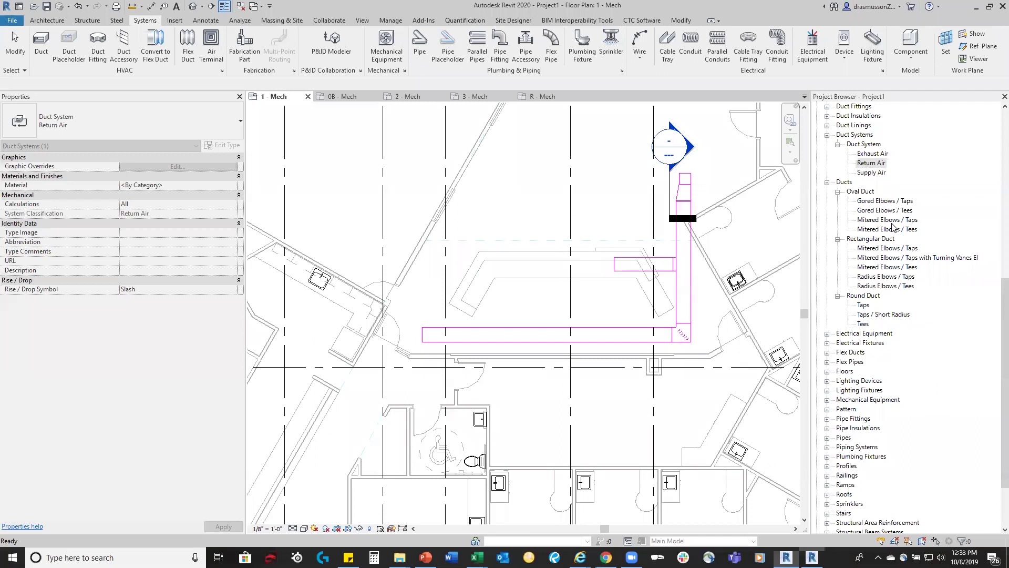
pyautogui.rightClick(872, 171)
pyautogui.click(872, 153)
pyautogui.click(874, 163)
# Duplicate the Supply Air duct system type and rename the copy "Outdoor Air".
pyautogui.click(874, 173)
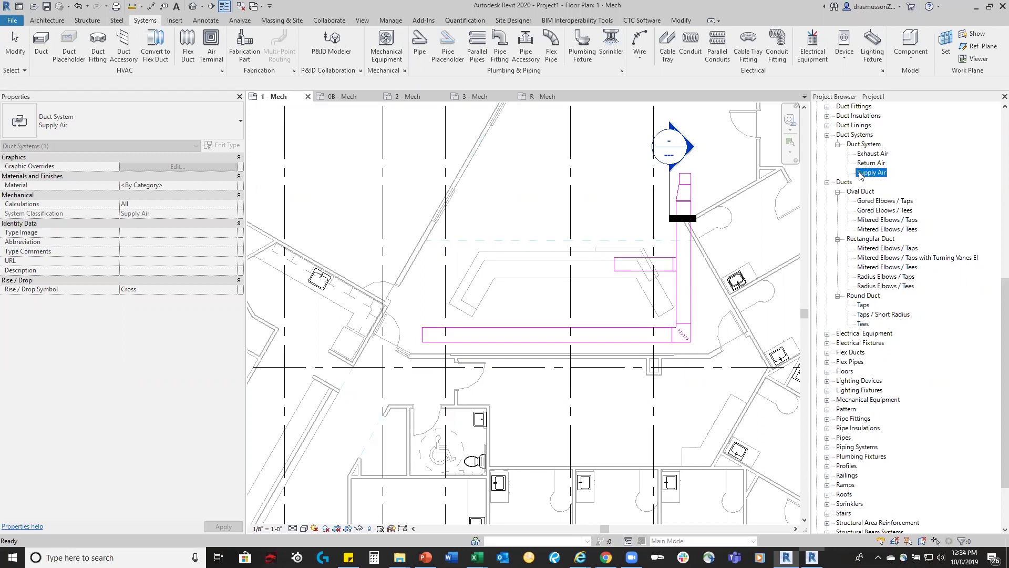
pyautogui.rightClick(876, 174)
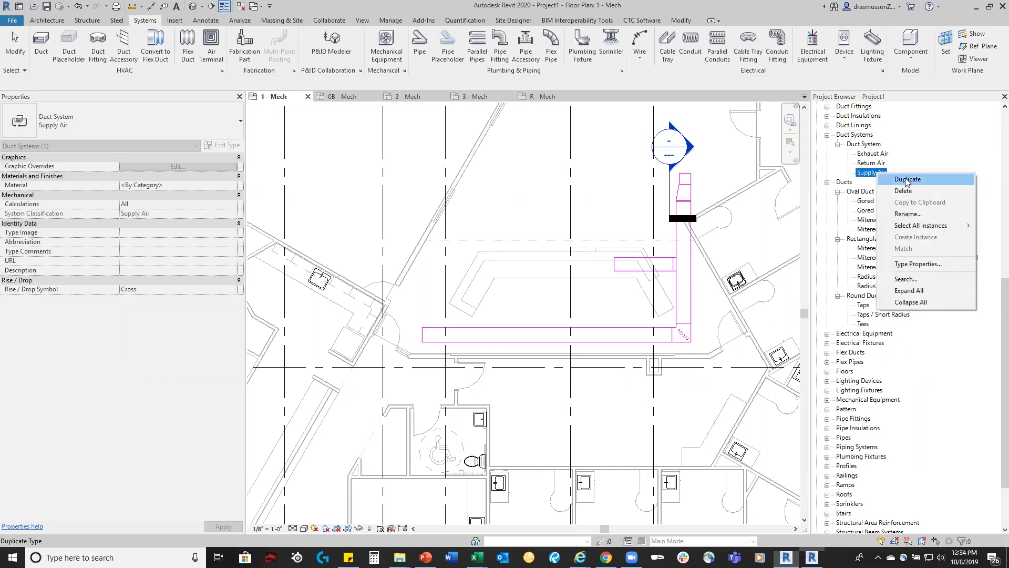
pyautogui.click(905, 180)
pyautogui.rightClick(886, 183)
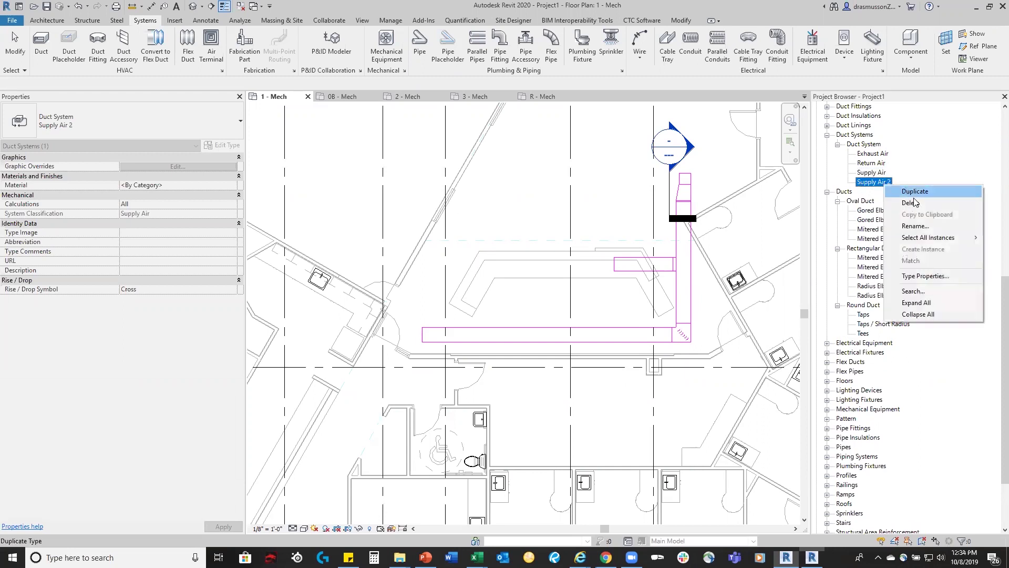
pyautogui.click(918, 226)
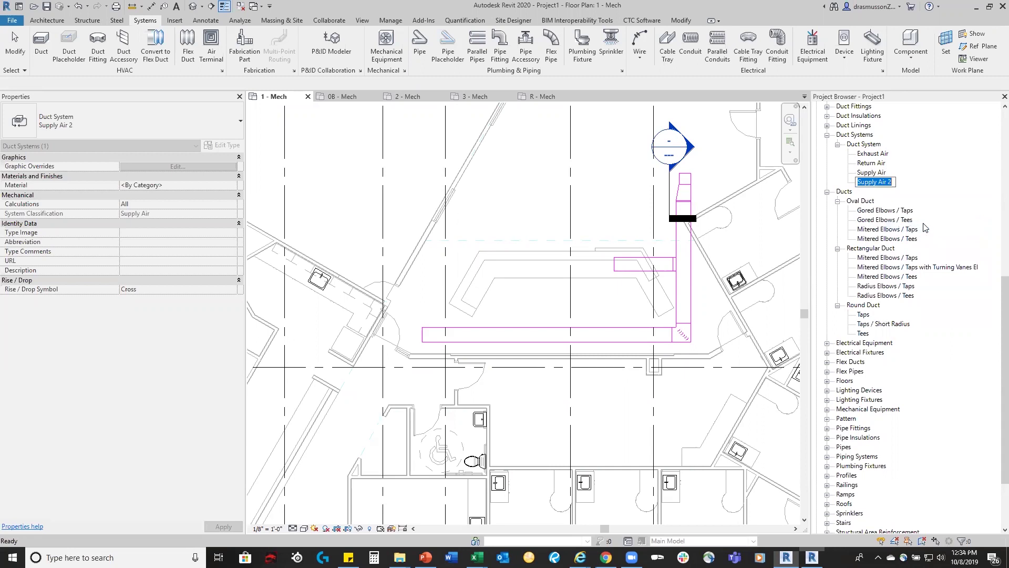
pyautogui.write('Outdoor Air')
pyautogui.press('Return')
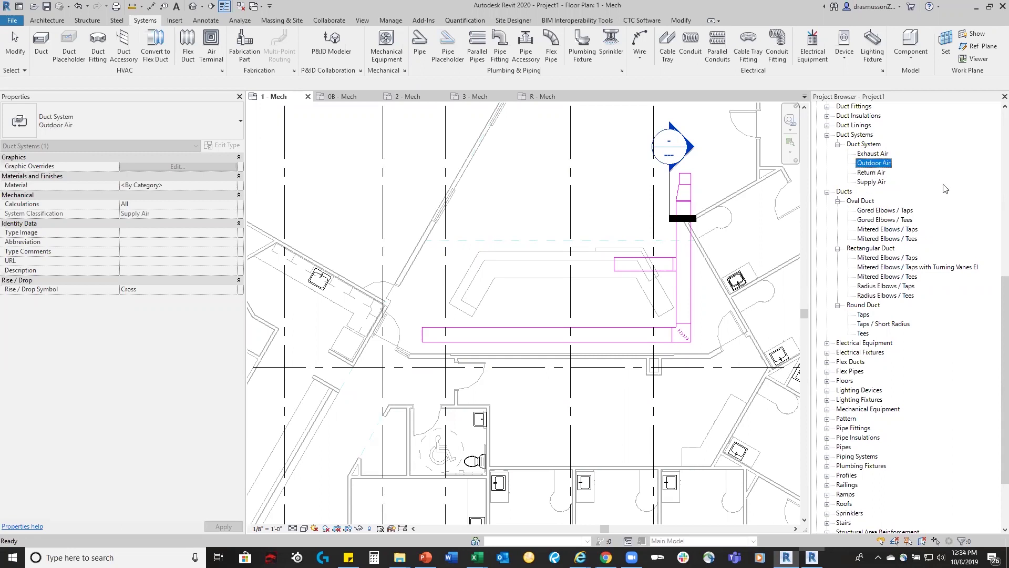
# Duplicate the Return Air duct system type and rename the copy "O/A".
pyautogui.rightClick(875, 173)
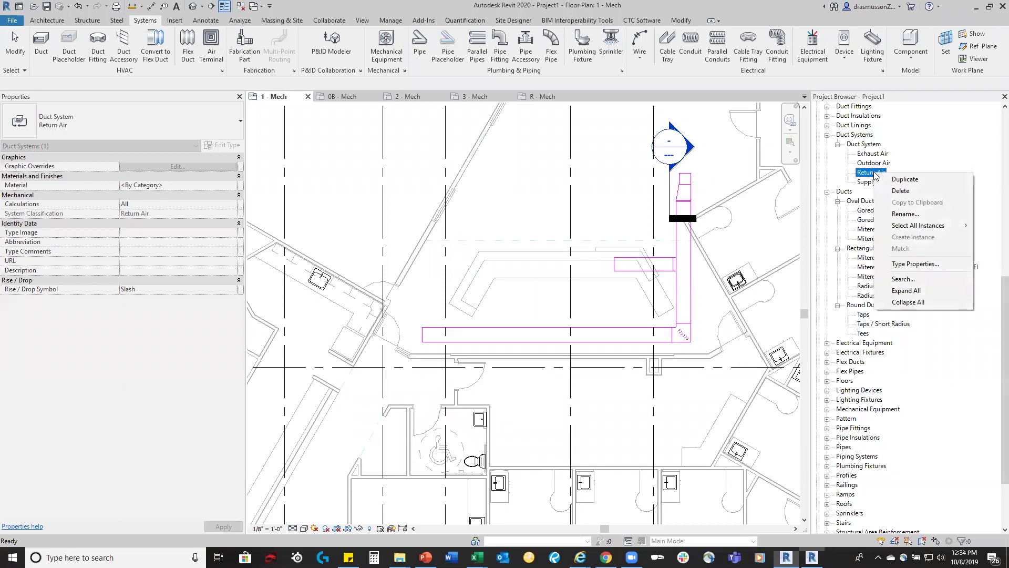
pyautogui.click(926, 182)
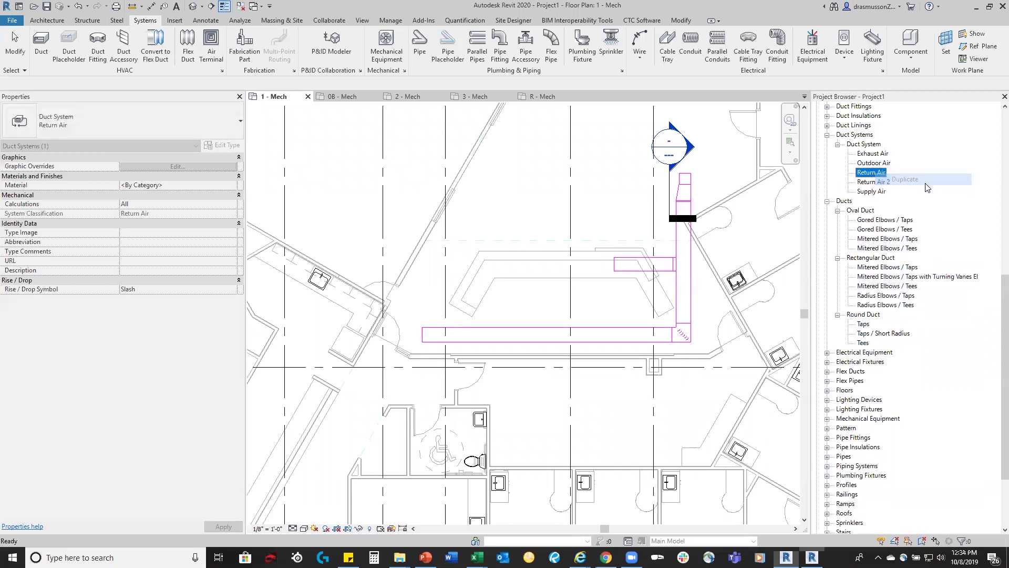
pyautogui.rightClick(882, 184)
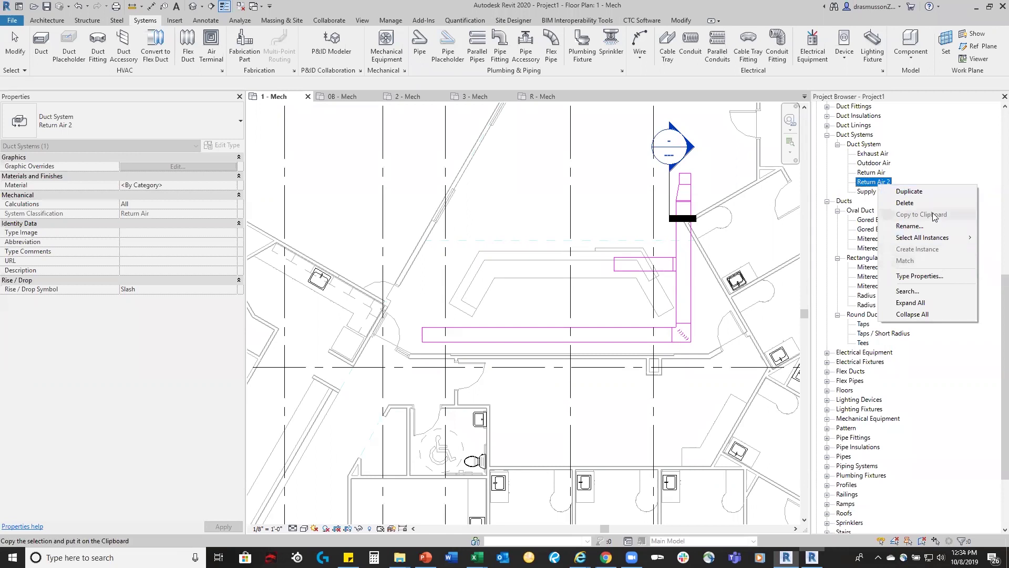
pyautogui.click(915, 226)
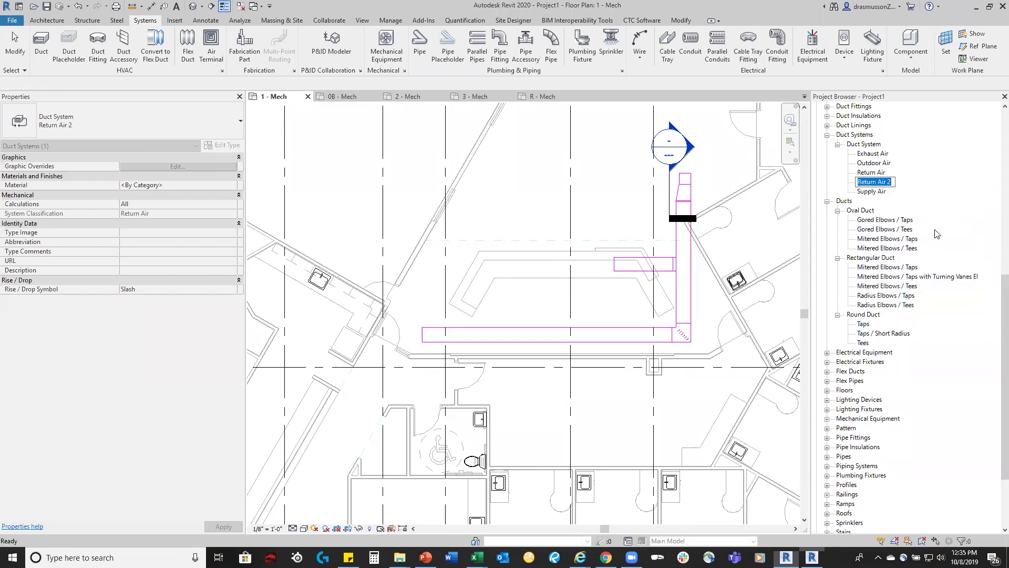
pyautogui.write('O/A')
pyautogui.press('Return')
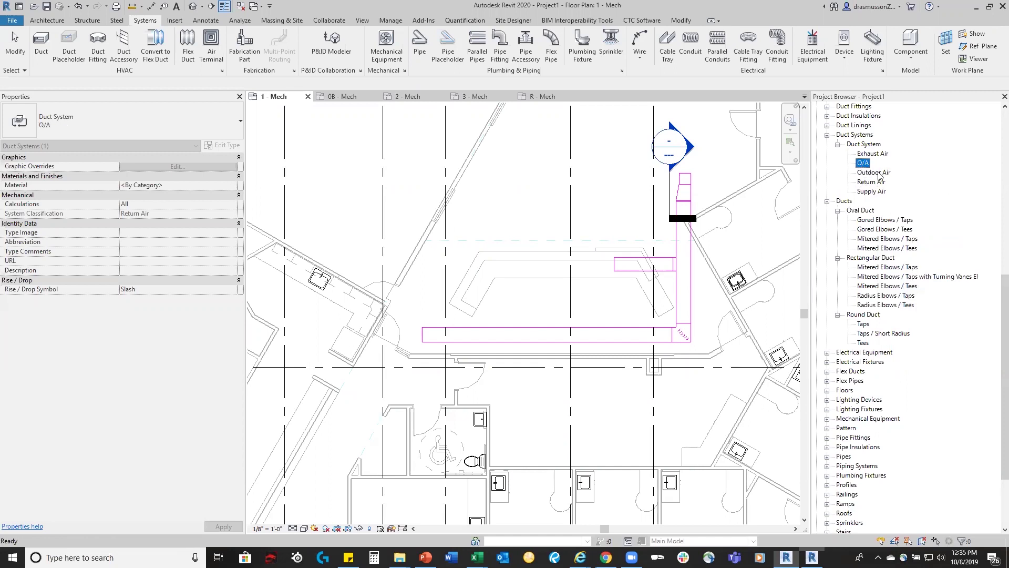
pyautogui.click(626, 181)
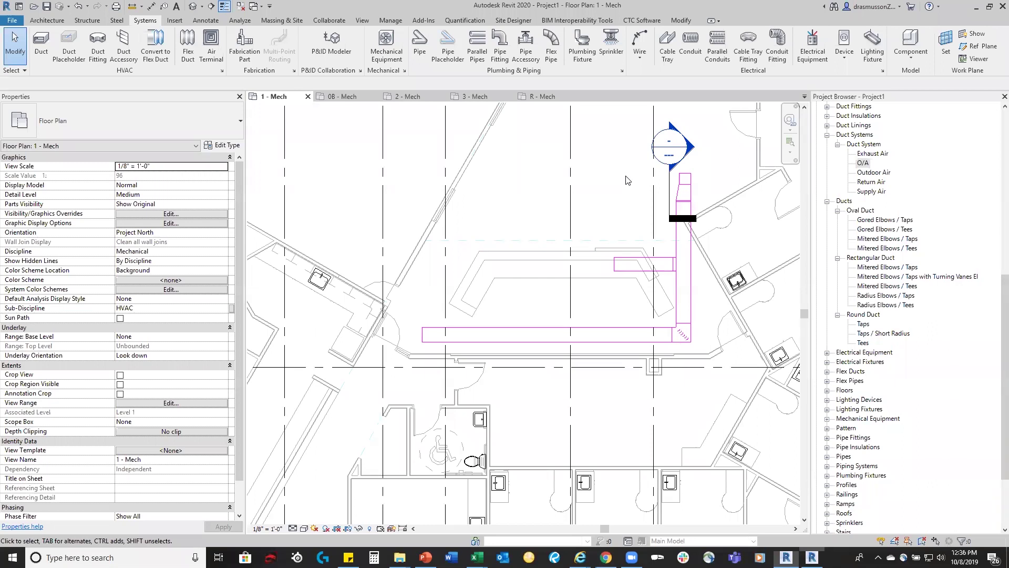
# Examine the branch duct tap and the turning-vane elbow on the duct run in the 1 - Mech plan.
pyautogui.scroll(4, 672, 269)
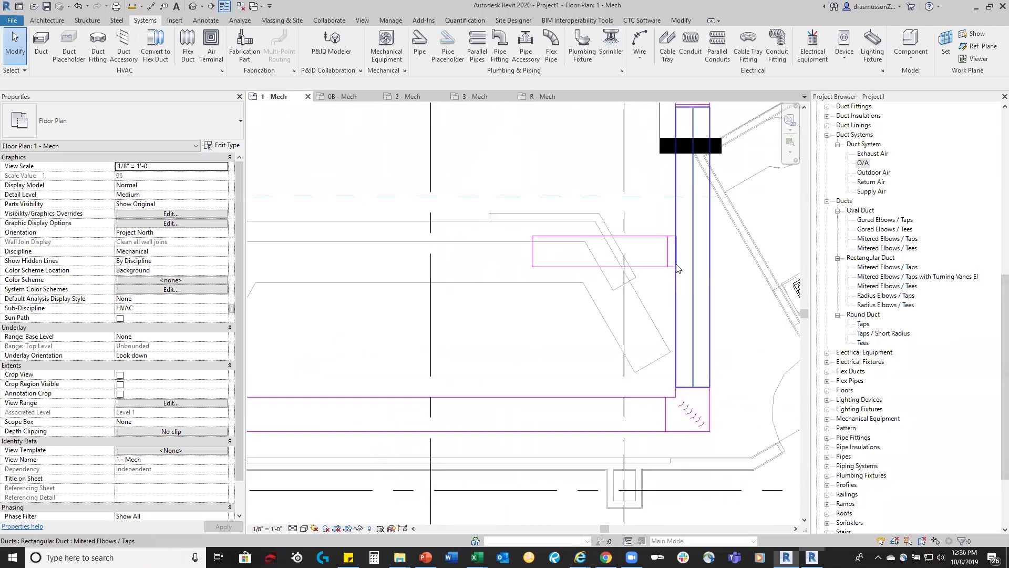
pyautogui.scroll(4, 667, 265)
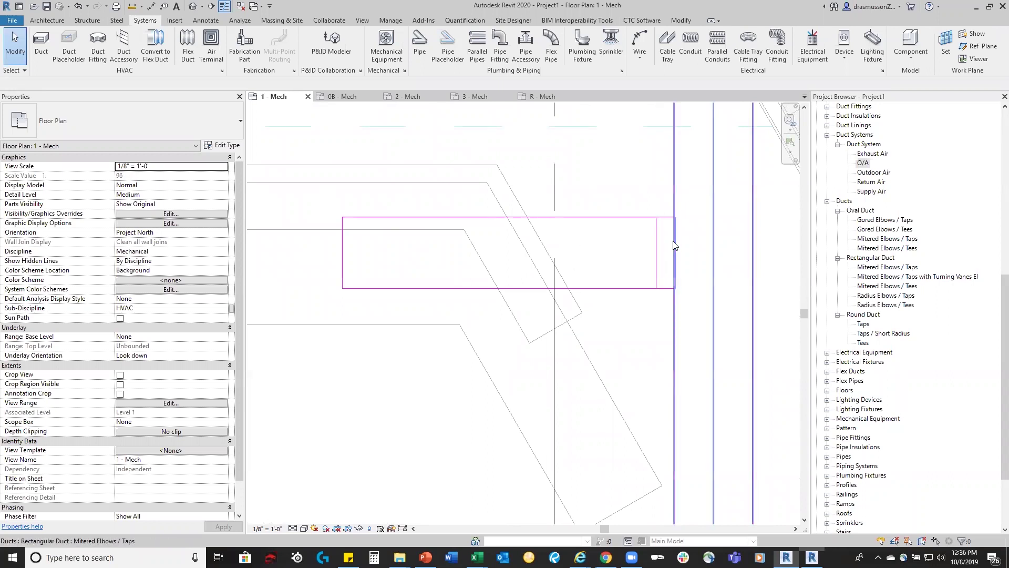
pyautogui.scroll(-2, 388, 277)
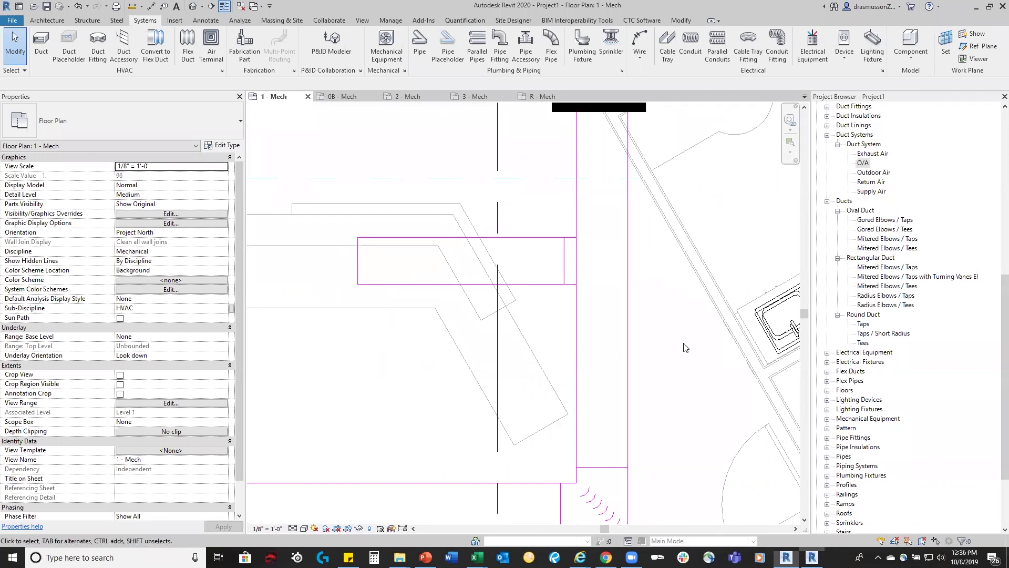
pyautogui.scroll(-1, 683, 342)
pyautogui.scroll(-1, 534, 332)
pyautogui.moveTo(452, 369); pyautogui.dragTo(467, 344, button='middle')
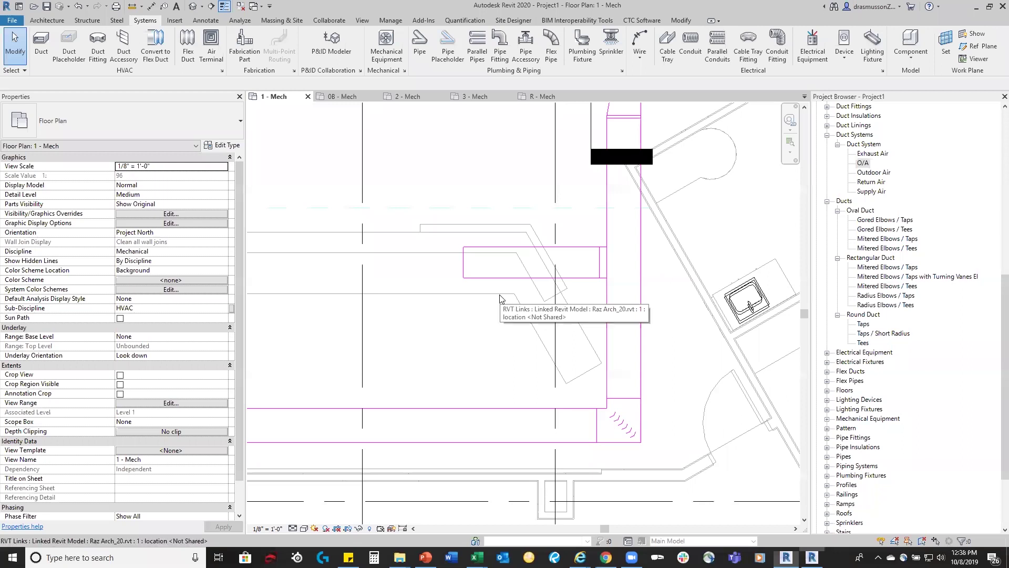
pyautogui.click(497, 367)
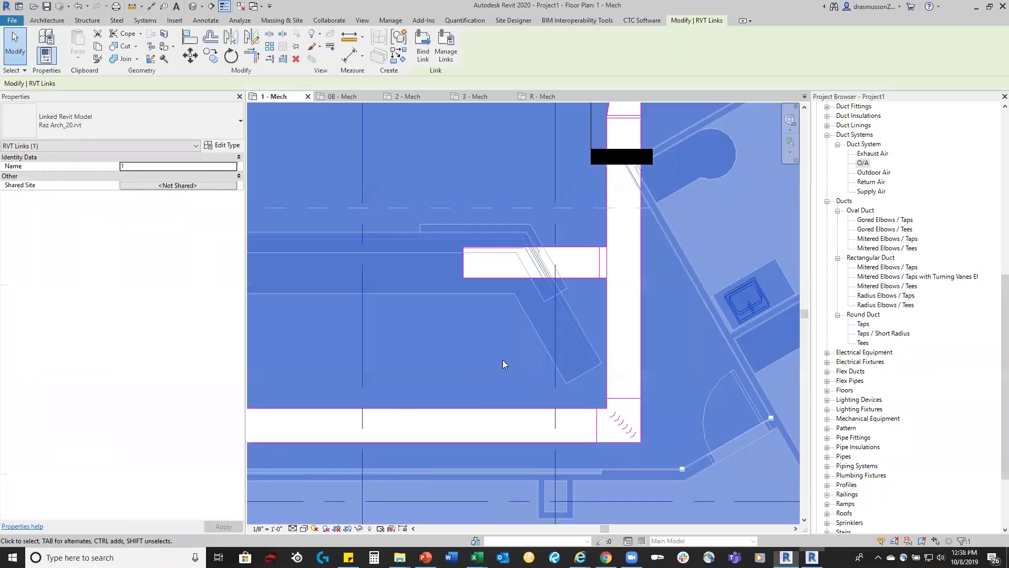
pyautogui.press('Escape')
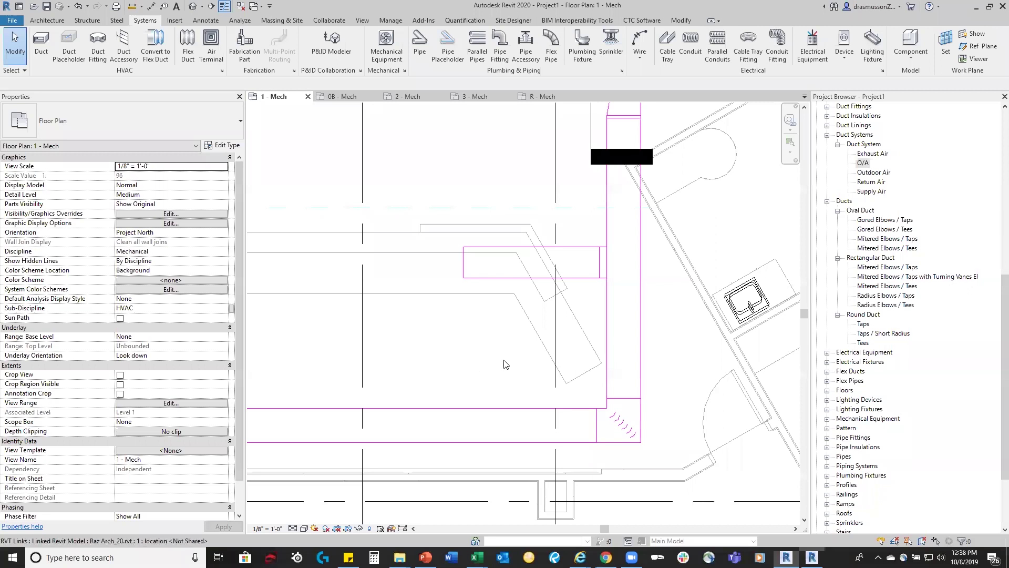
pyautogui.scroll(-3, 519, 309)
pyautogui.scroll(-2, 707, 362)
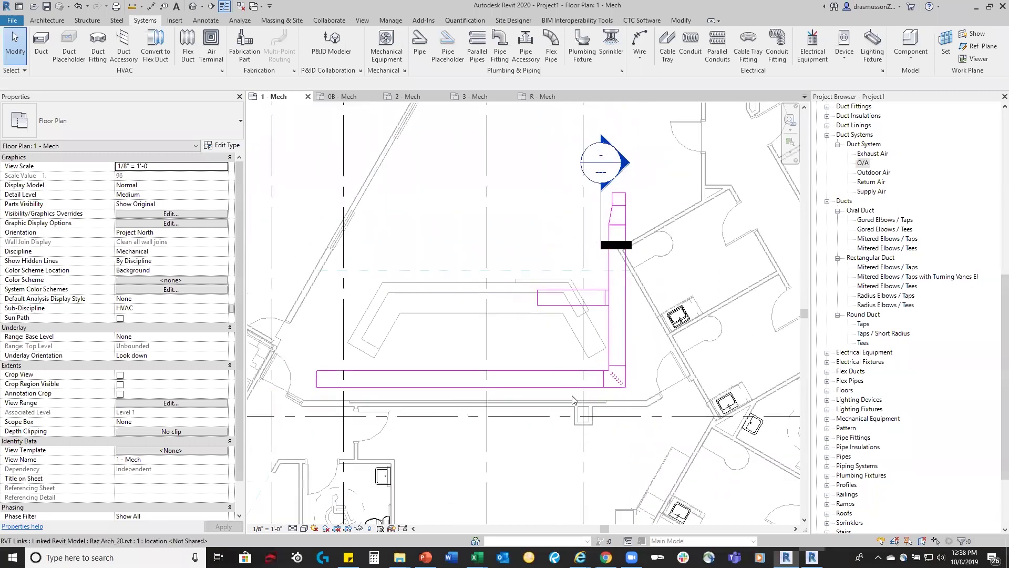
pyautogui.scroll(2, 657, 392)
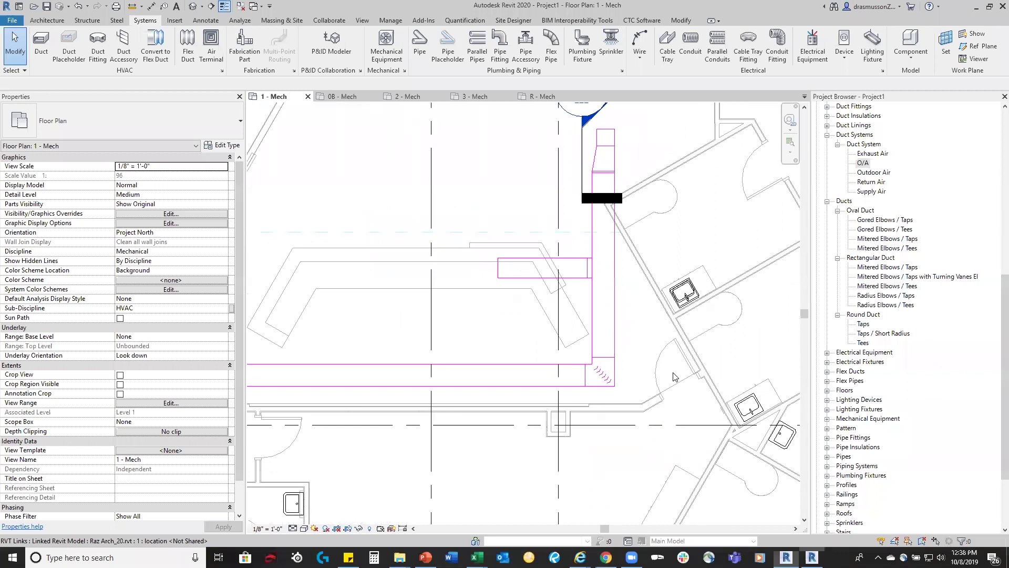
pyautogui.moveTo(680, 379); pyautogui.dragTo(645, 372, button='middle')
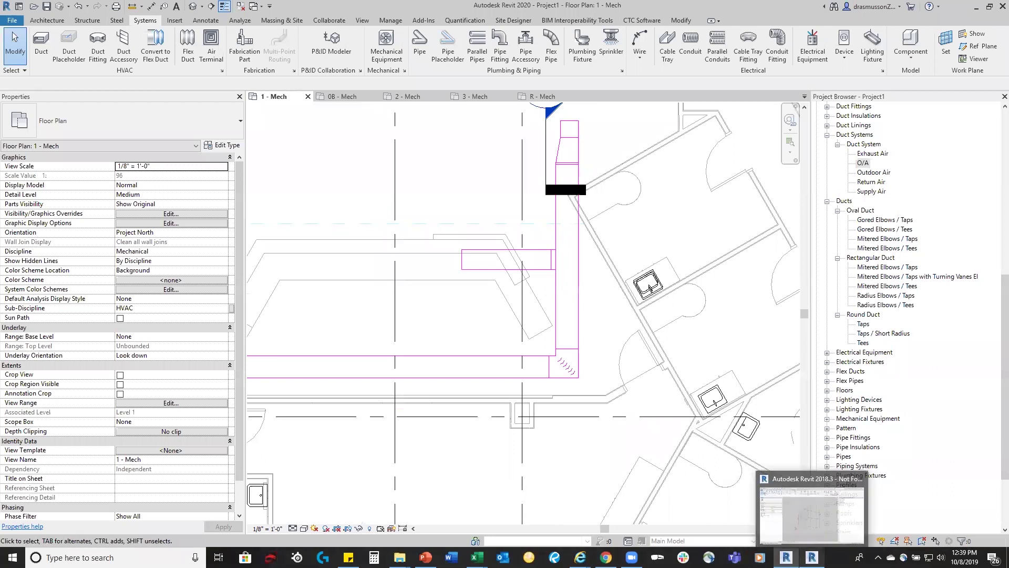
# Switch to the Revit 2018.3 session, close the rectangular elbow family view, and look over the Friction-HVAC Ductwork Diagram-01 plan.
pyautogui.click(812, 507)
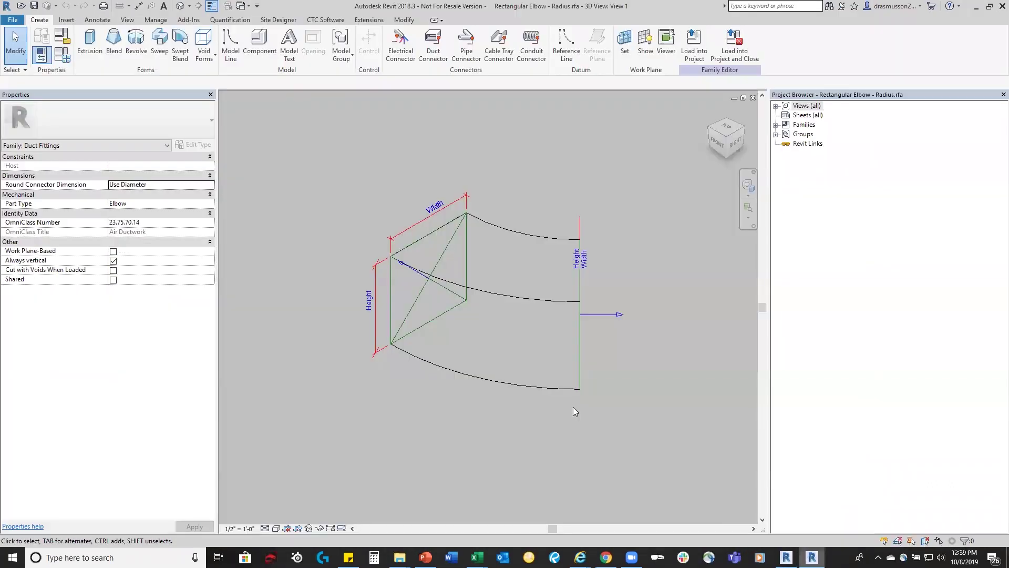
pyautogui.click(753, 98)
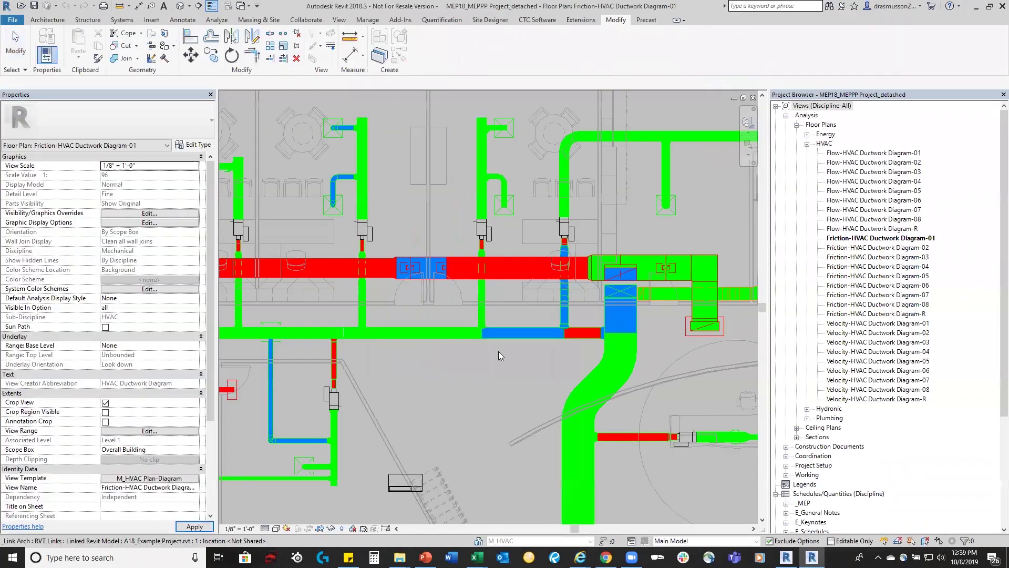
pyautogui.scroll(-5, 573, 313)
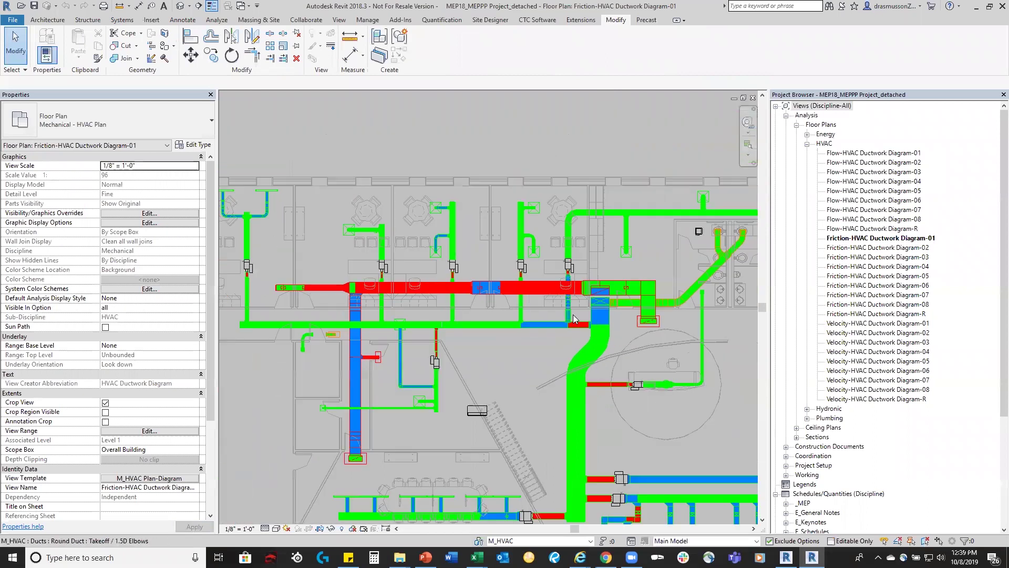
pyautogui.moveTo(655, 383); pyautogui.dragTo(539, 367, button='middle')
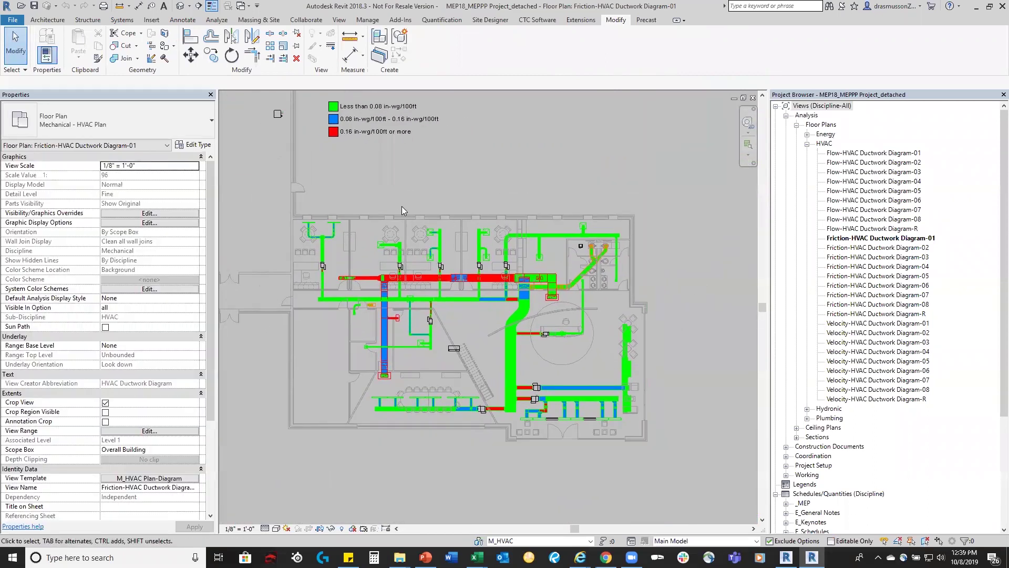
pyautogui.scroll(1, 401, 206)
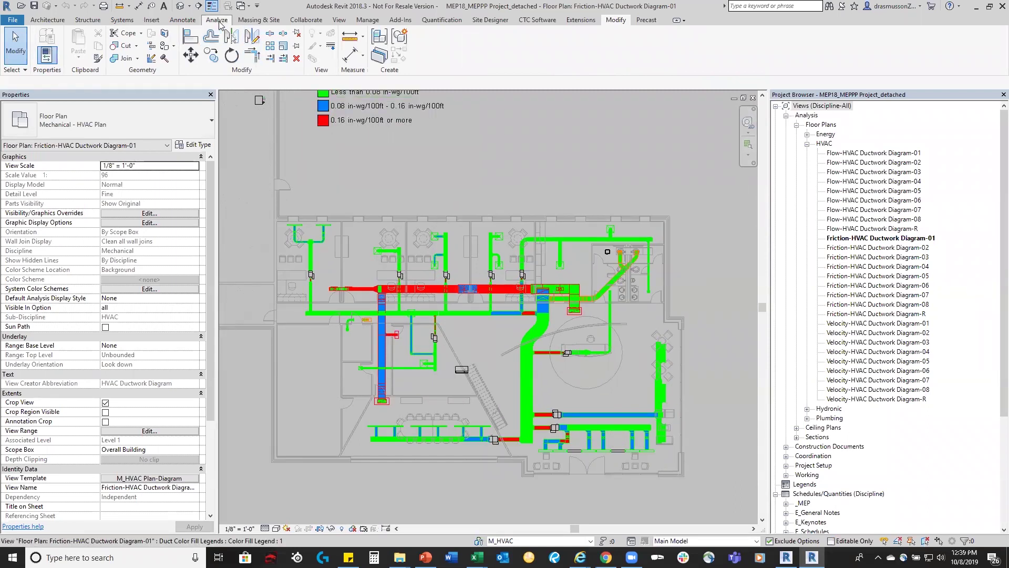
# Review the Duct Color Fill - Friction scheme behind the plan's duct legend, accept it unchanged, and deselect the legend.
pyautogui.click(217, 19)
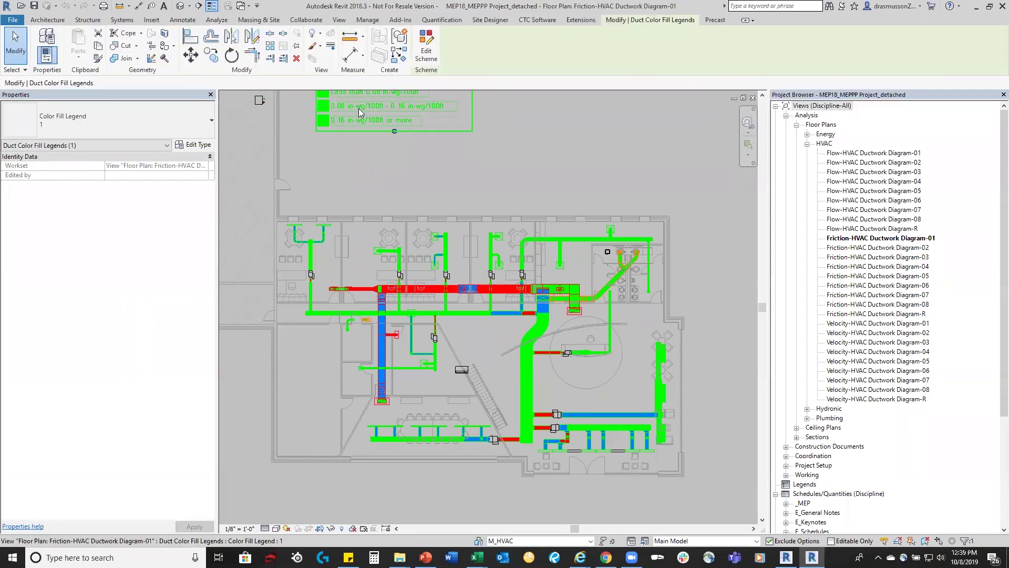
pyautogui.click(358, 108)
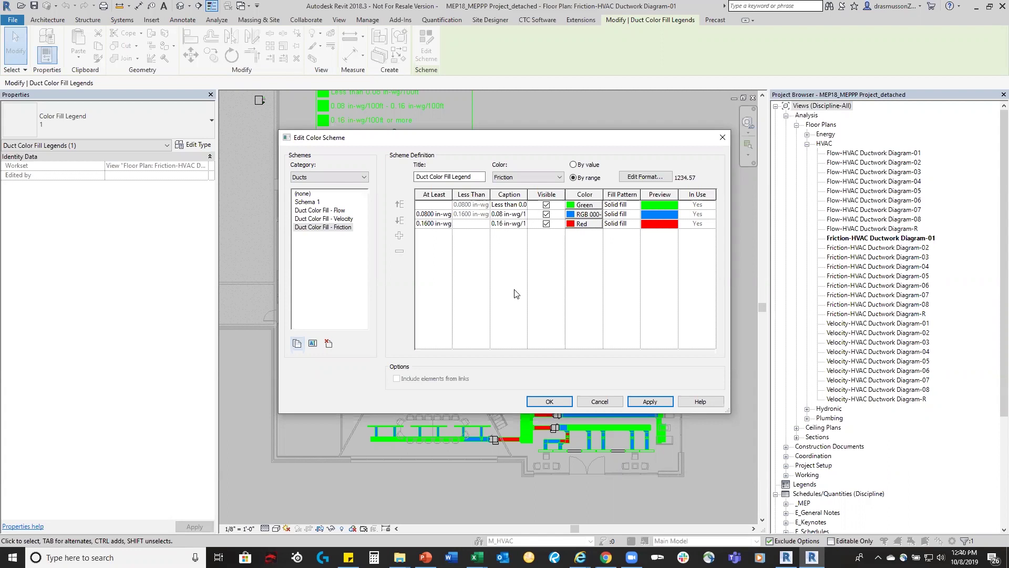
pyautogui.click(549, 402)
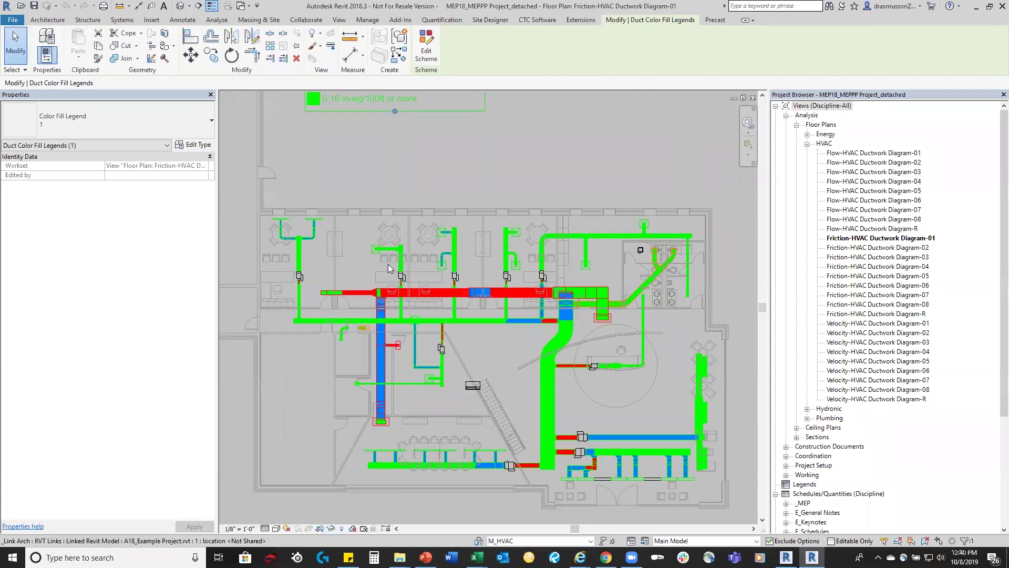
pyautogui.scroll(3, 388, 264)
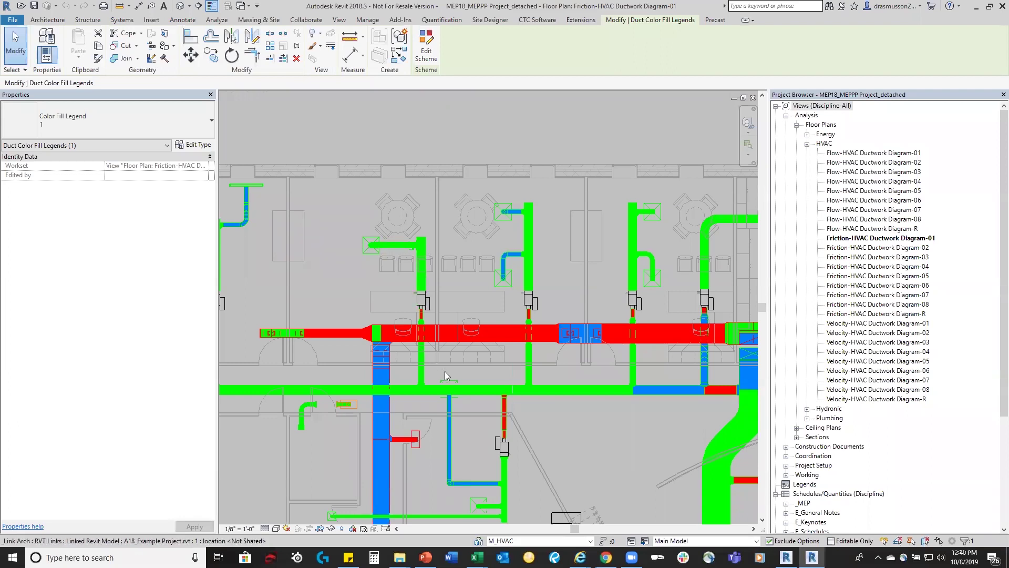
pyautogui.scroll(-3, 445, 371)
pyautogui.click(389, 211)
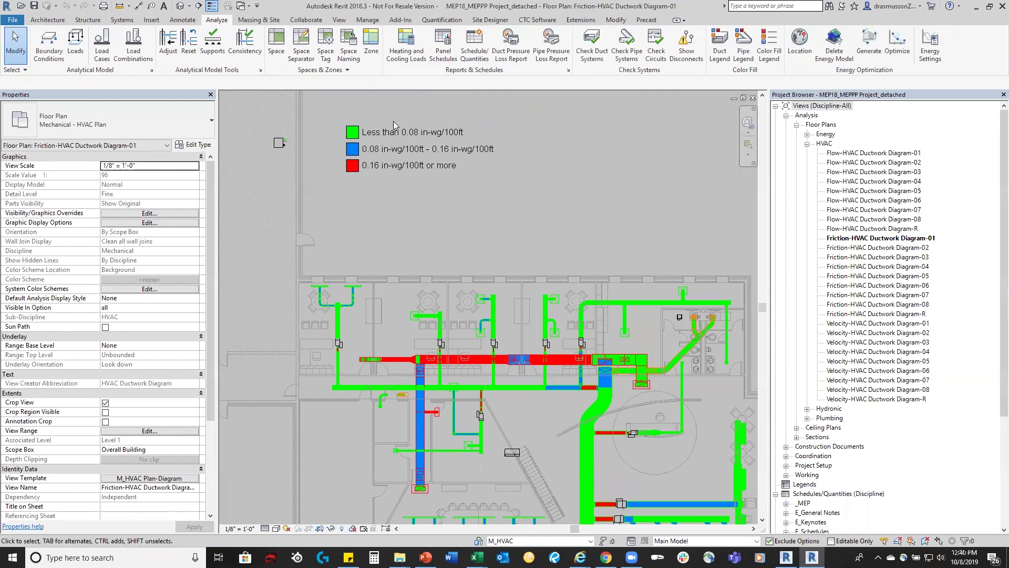
# Set the diameter of the short round supply branch duct feeding the office diffuser to 6".
pyautogui.scroll(3, 425, 345)
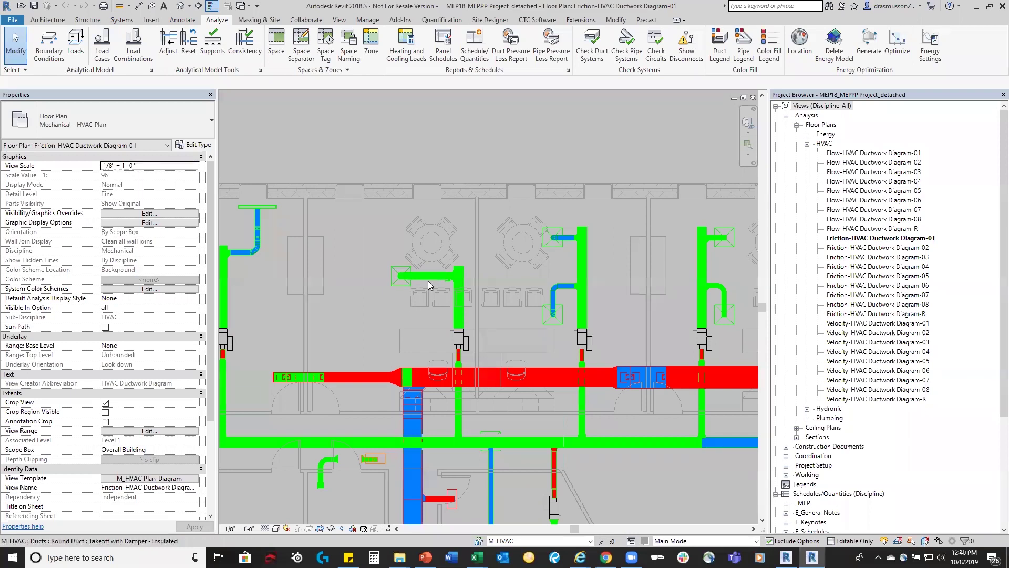
pyautogui.click(426, 276)
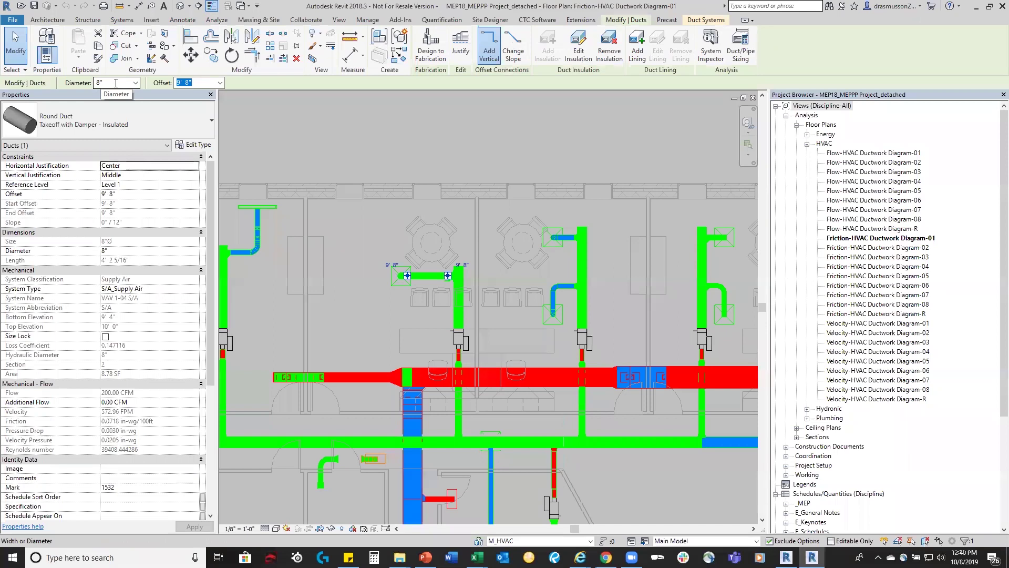
pyautogui.click(135, 83)
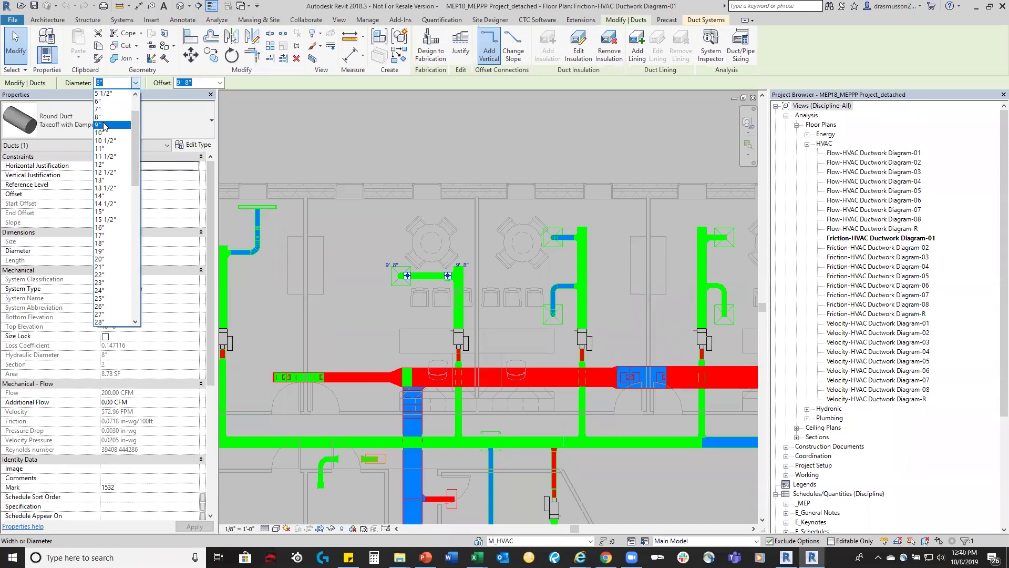
pyautogui.click(103, 117)
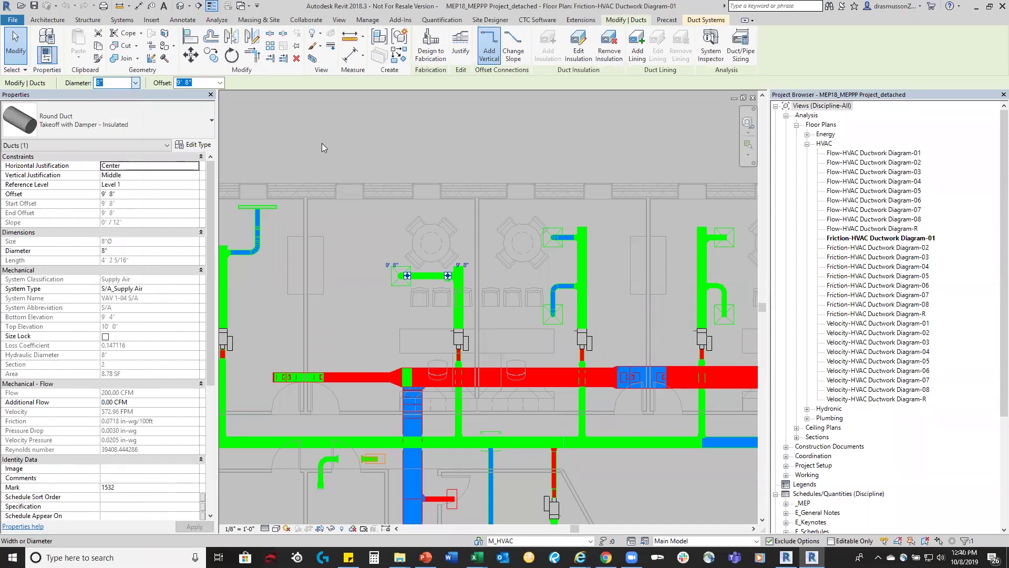
pyautogui.click(516, 136)
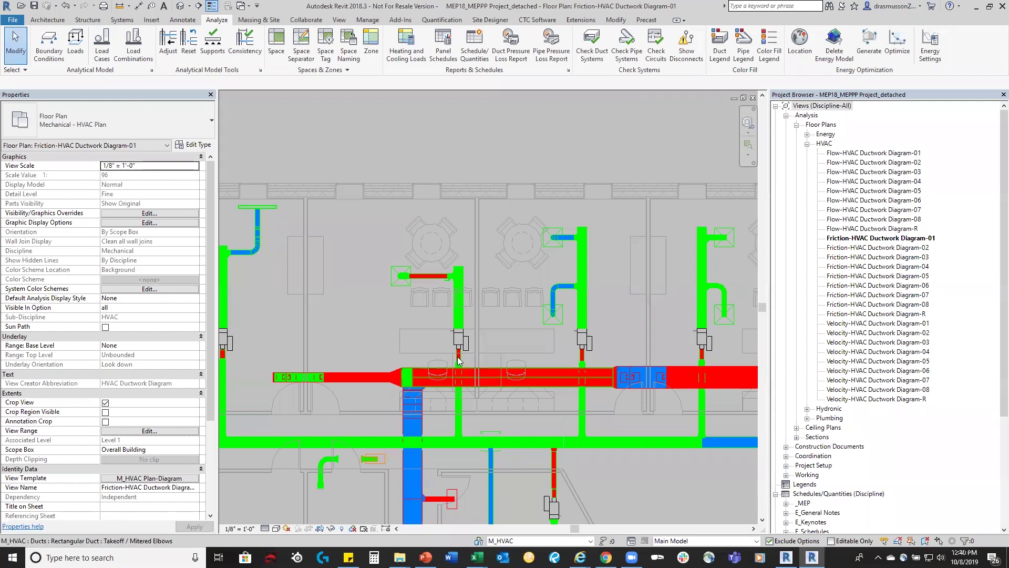
# Set the diameter of the short round supply branch duct feeding the office diffuser to 7".
pyautogui.scroll(-5, 413, 403)
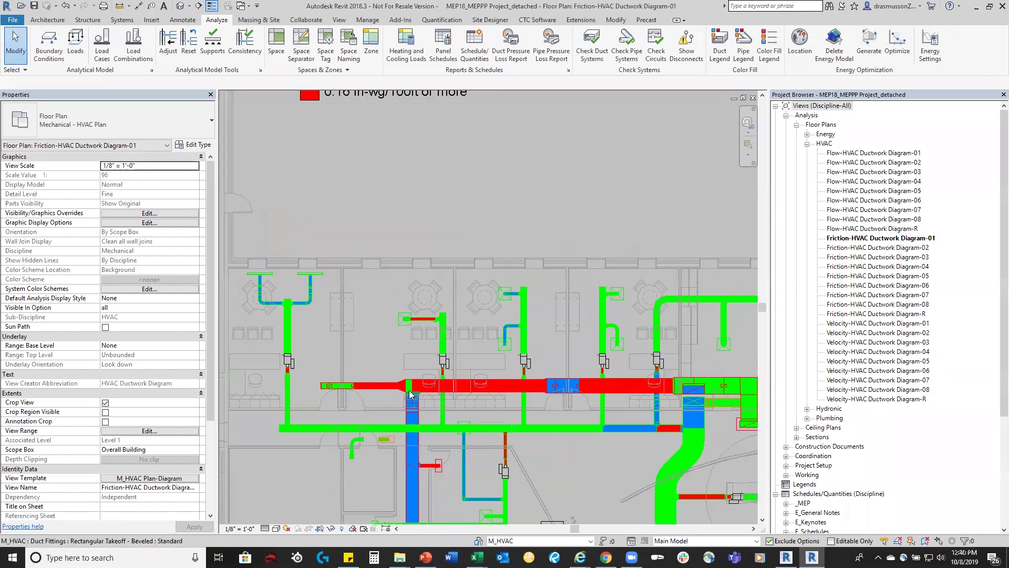
pyautogui.scroll(1, 371, 148)
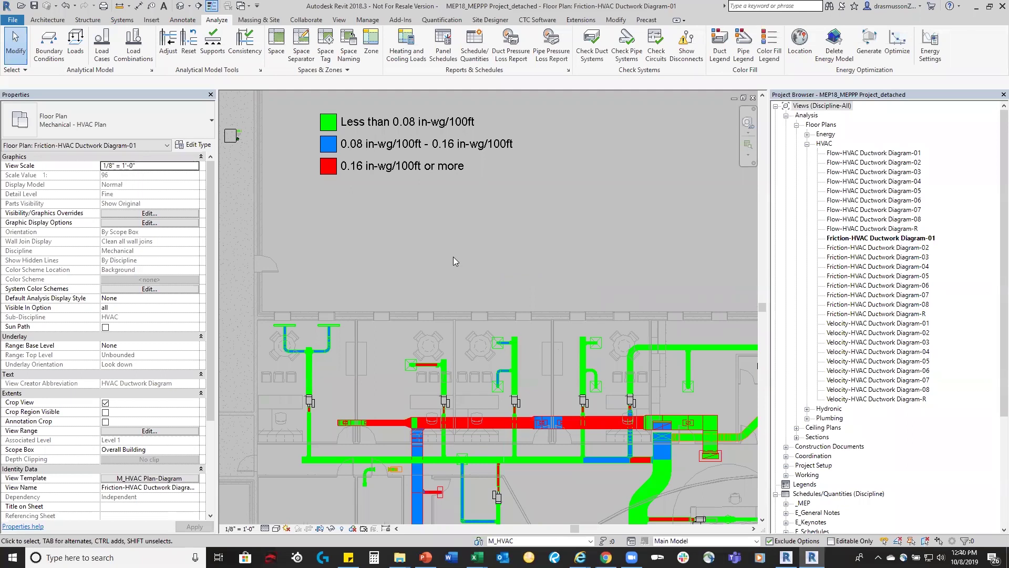
pyautogui.scroll(3, 420, 373)
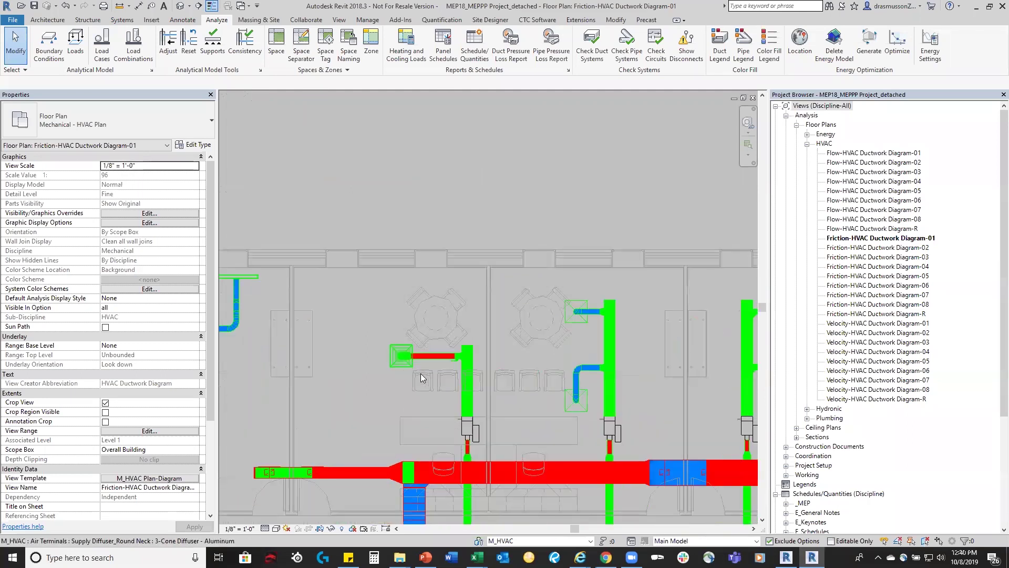
pyautogui.click(430, 358)
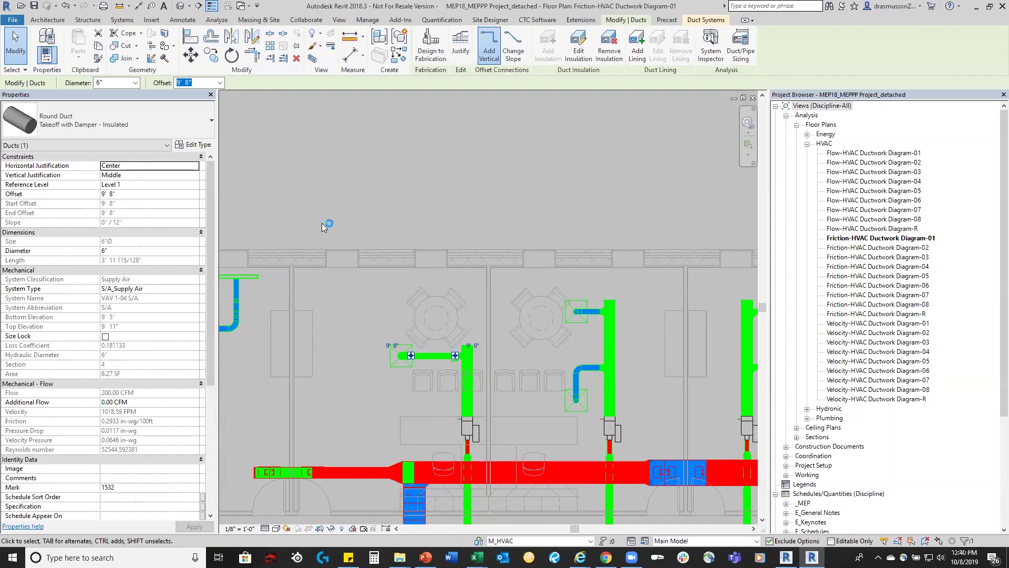
pyautogui.click(135, 84)
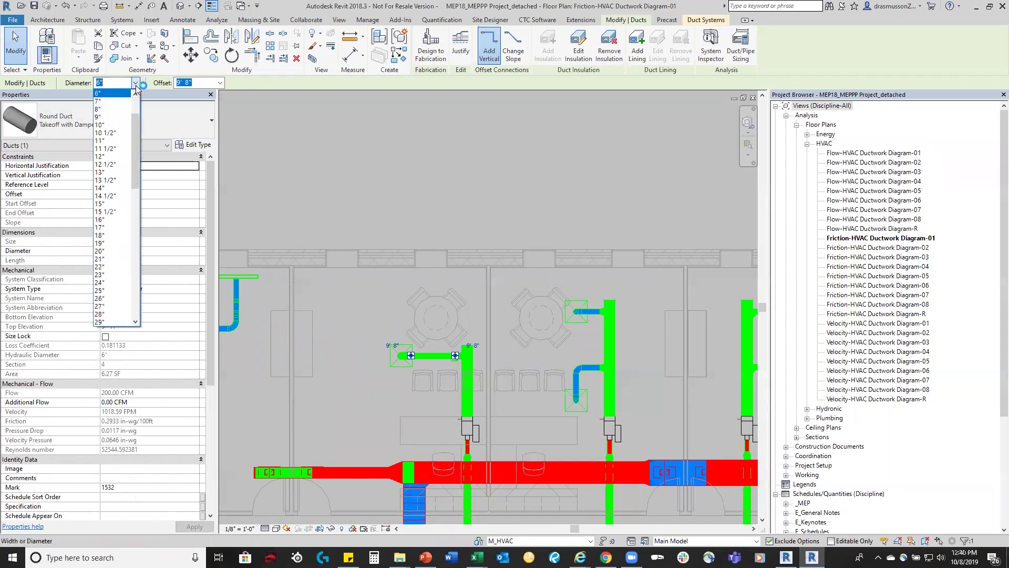
pyautogui.click(111, 101)
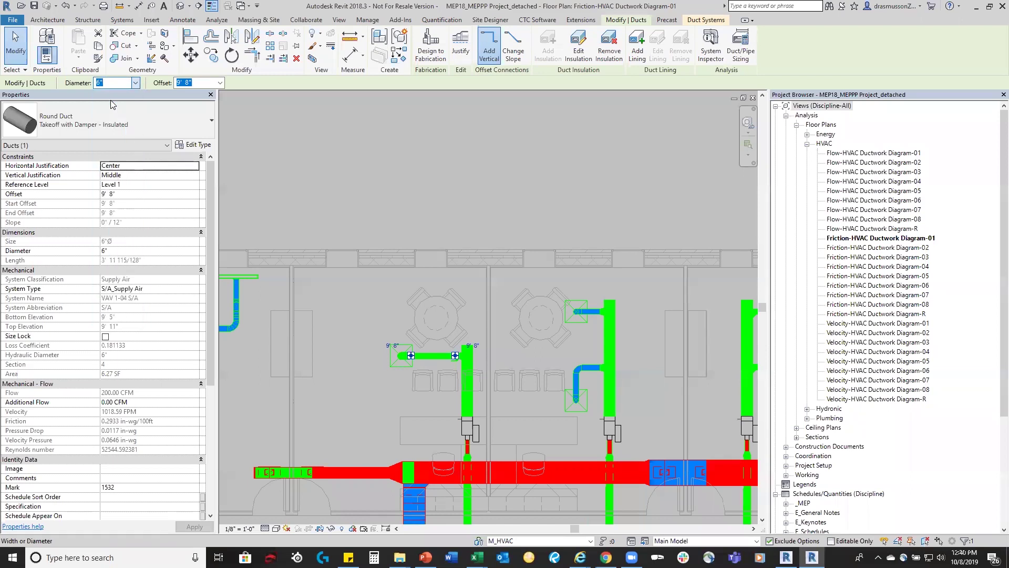
pyautogui.click(574, 221)
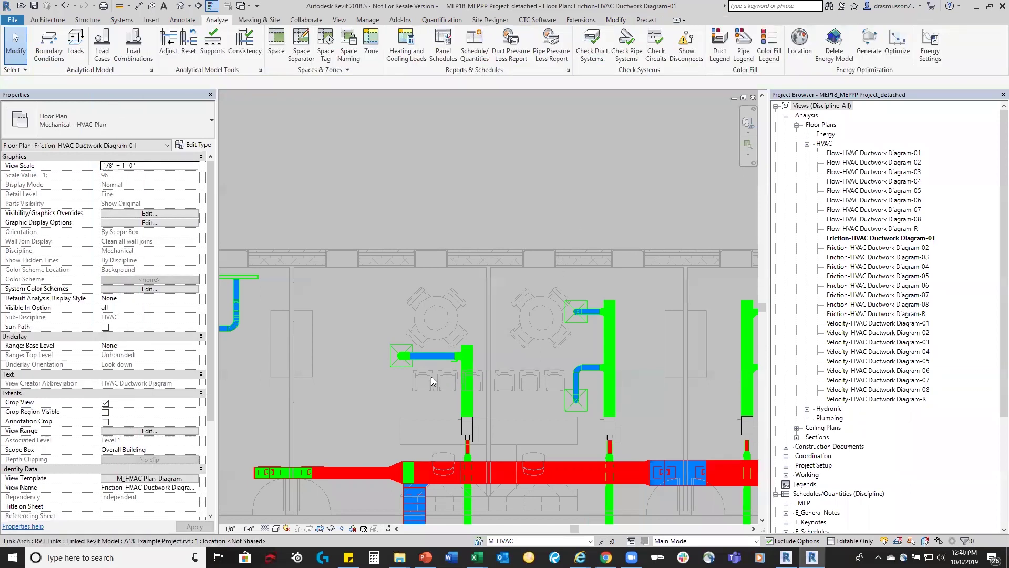
# Increase the office diffuser's branch duct diameter further to bring its friction below 0.08 in-wg/100ft.
pyautogui.scroll(-3, 431, 395)
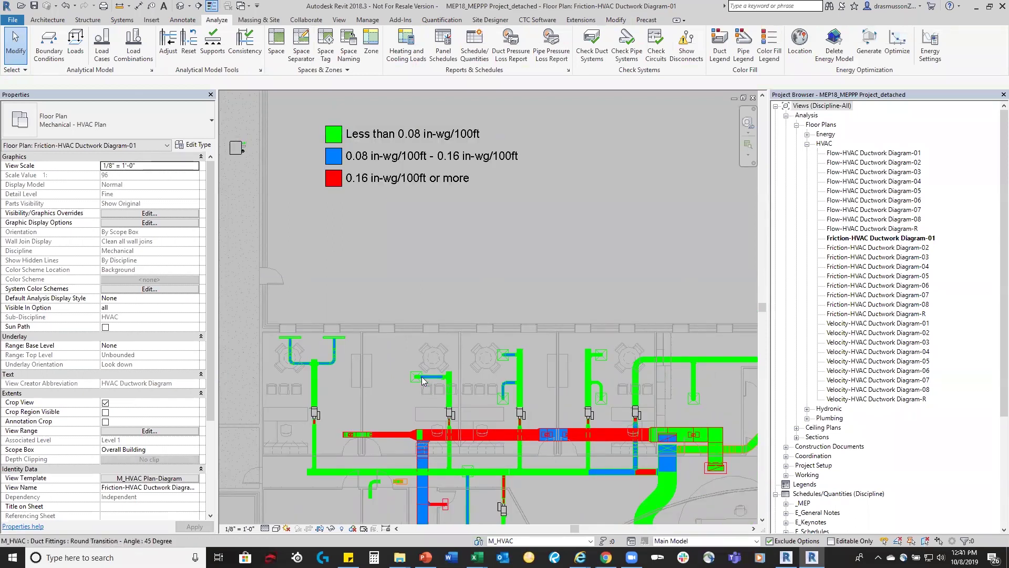
pyautogui.scroll(3, 433, 369)
pyautogui.click(434, 367)
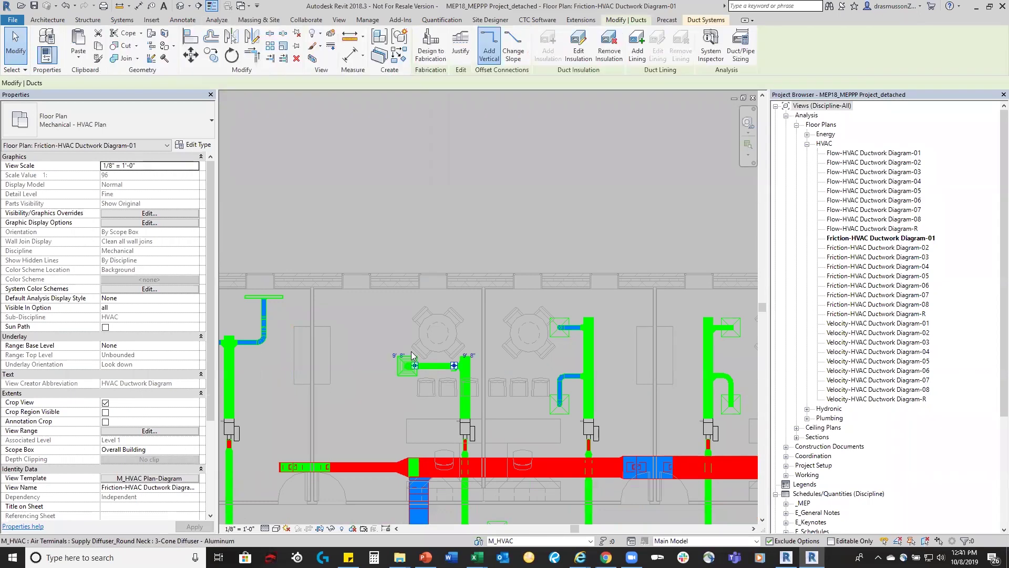
pyautogui.click(135, 83)
pyautogui.click(136, 83)
pyautogui.click(527, 253)
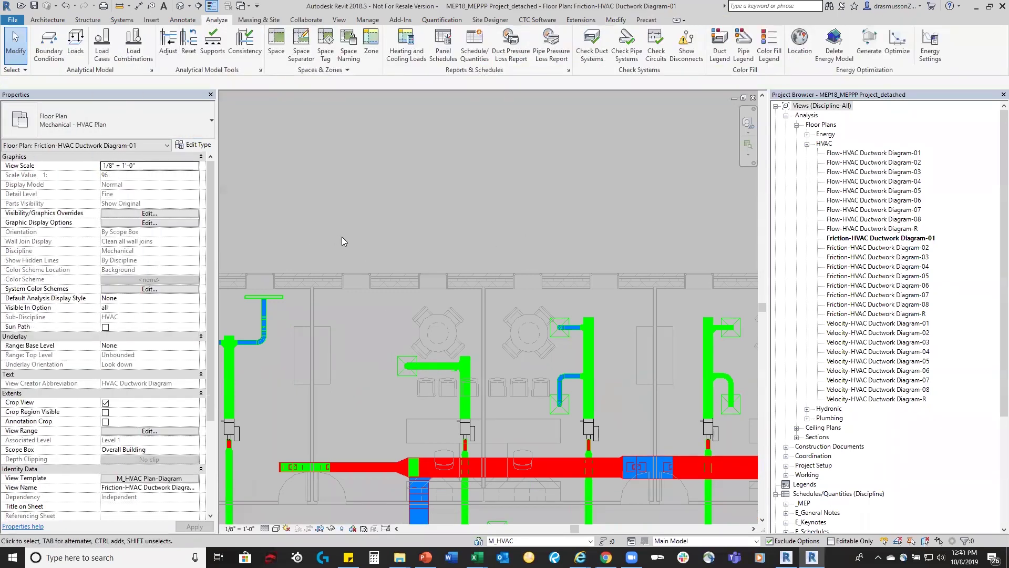
# Look over the whole friction plan and open the Velocity-HVAC Ductwork Diagram-01 floor plan.
pyautogui.scroll(-5, 381, 217)
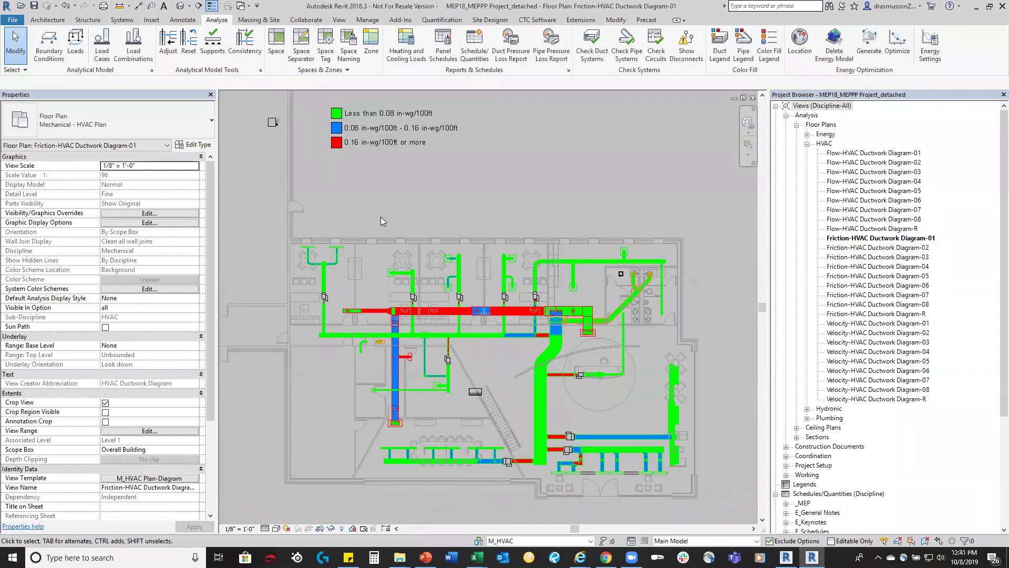
pyautogui.moveTo(512, 438); pyautogui.dragTo(498, 432, button='middle')
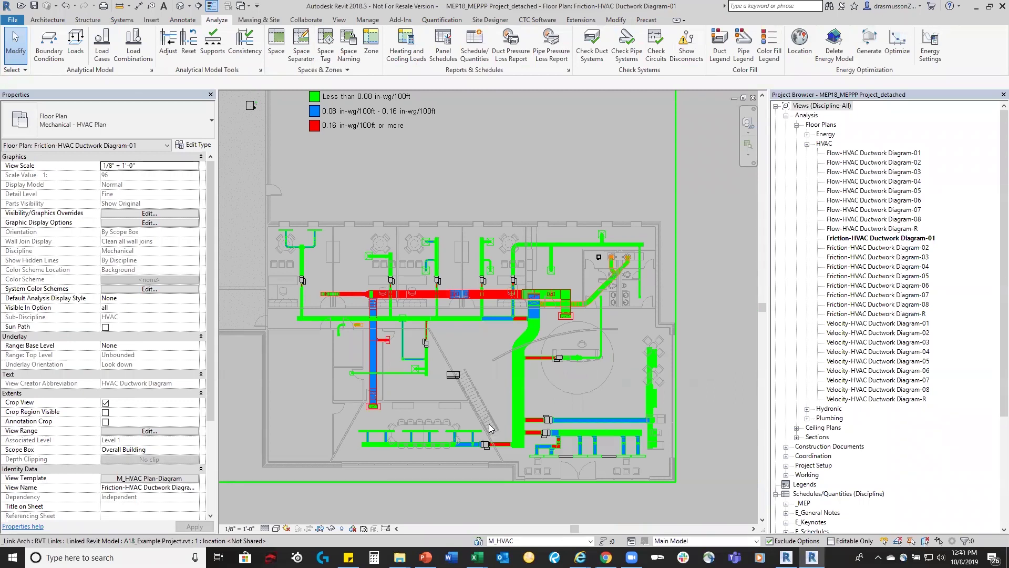
pyautogui.scroll(3, 356, 307)
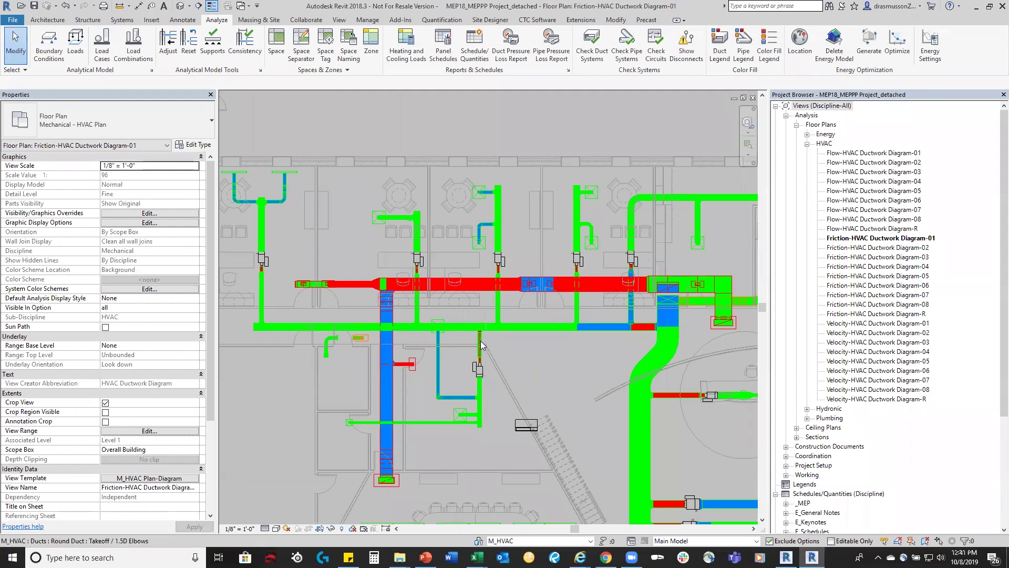
pyautogui.scroll(-2, 355, 260)
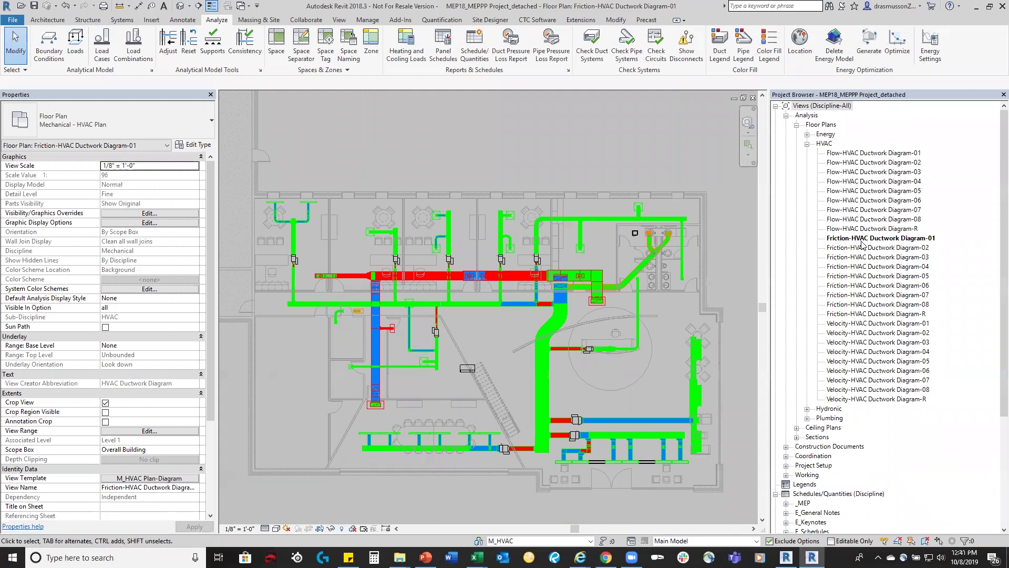
pyautogui.click(876, 324)
pyautogui.doubleClick(876, 325)
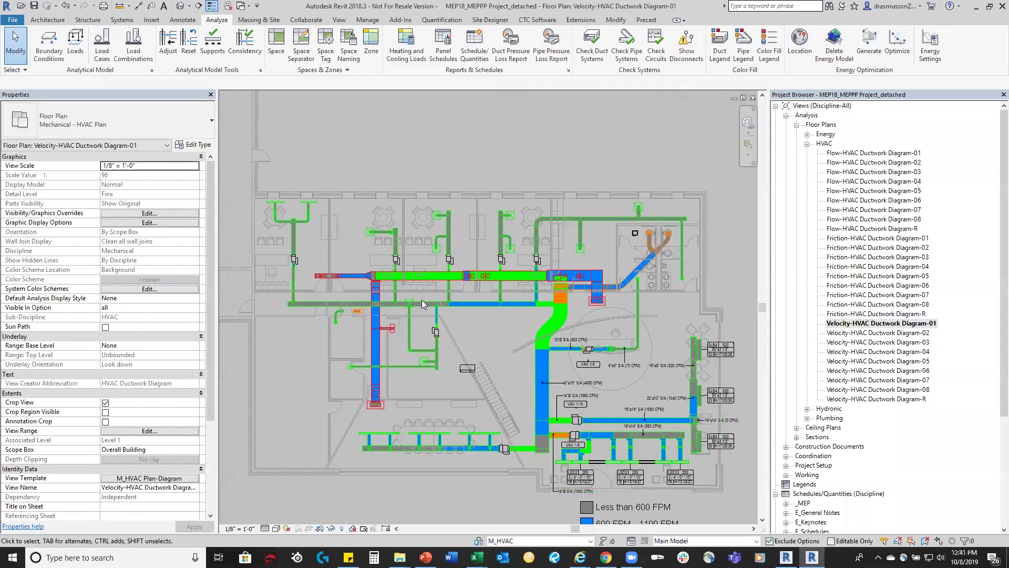
# Examine the duct color legend with its FPM velocity ranges below the plan and compare it with the colored ductwork.
pyautogui.scroll(-2, 419, 312)
pyautogui.scroll(-1, 469, 187)
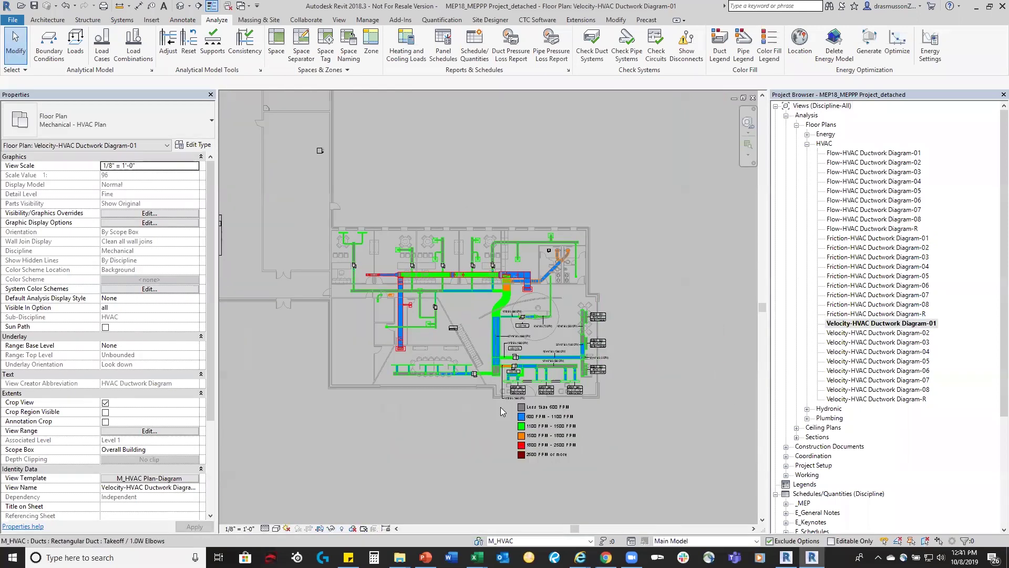
pyautogui.scroll(1, 522, 479)
pyautogui.scroll(1, 524, 478)
pyautogui.click(559, 415)
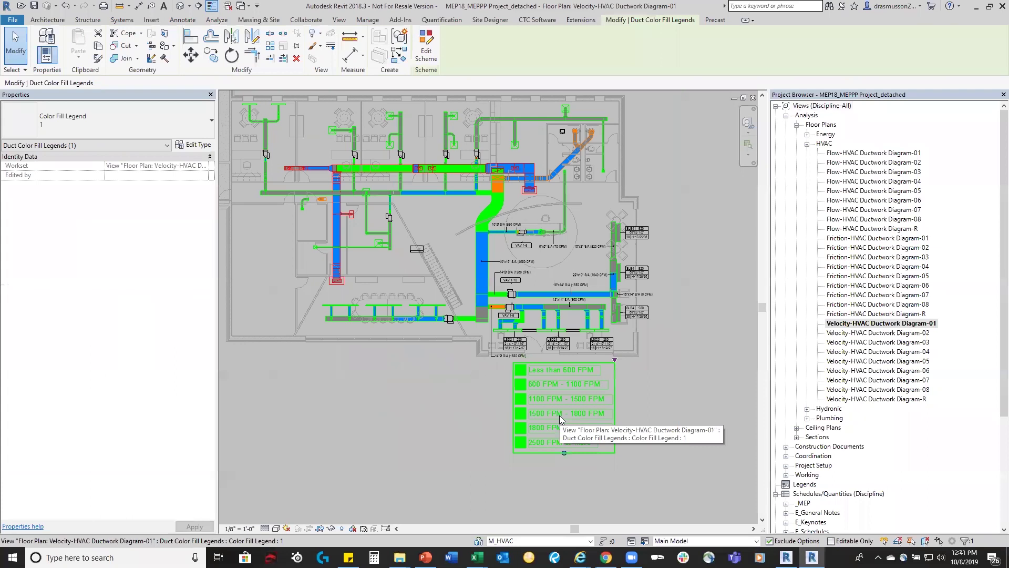
pyautogui.click(476, 406)
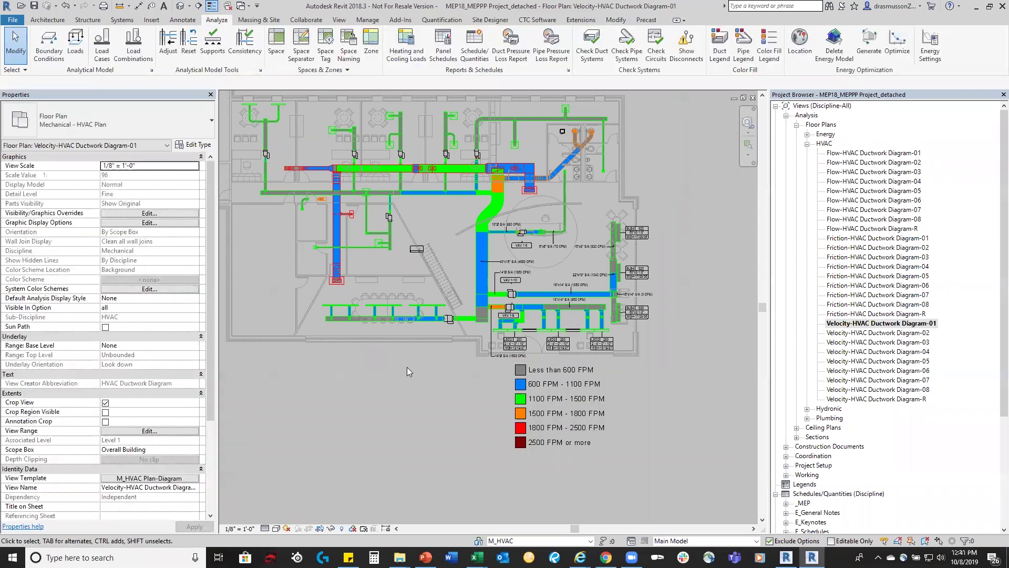
pyautogui.scroll(-2, 567, 400)
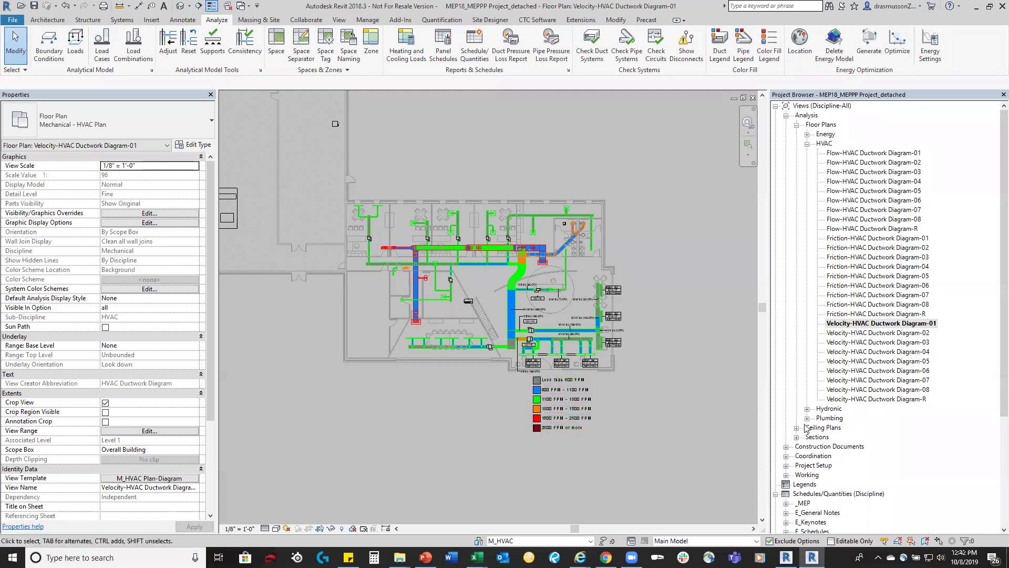
# Switch to the Revit 2020 session and extend the long 20"x12" return duct from its open end with a diagonal segment at 45°.
pyautogui.click(785, 558)
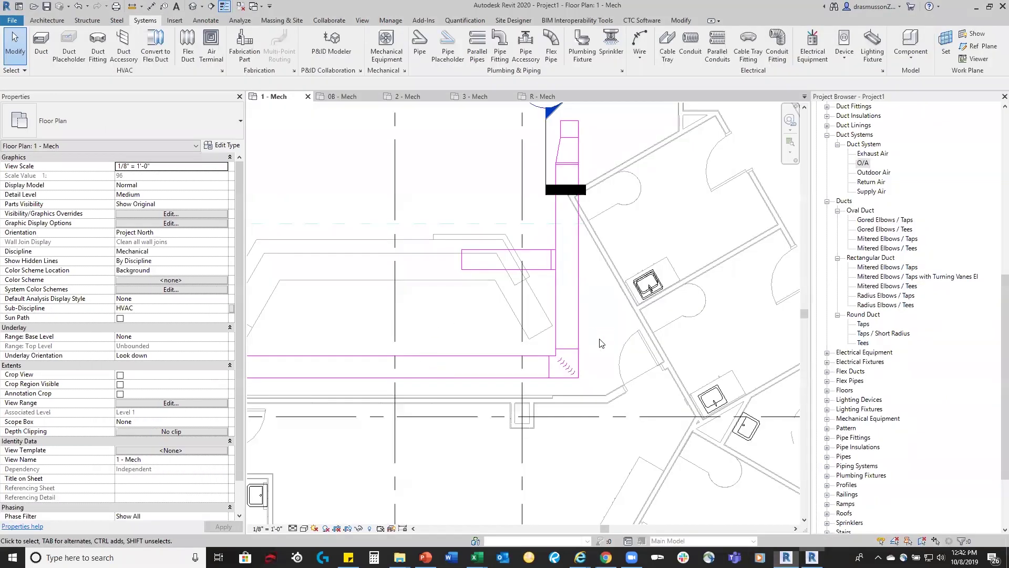
pyautogui.scroll(-2, 602, 342)
pyautogui.scroll(4, 397, 355)
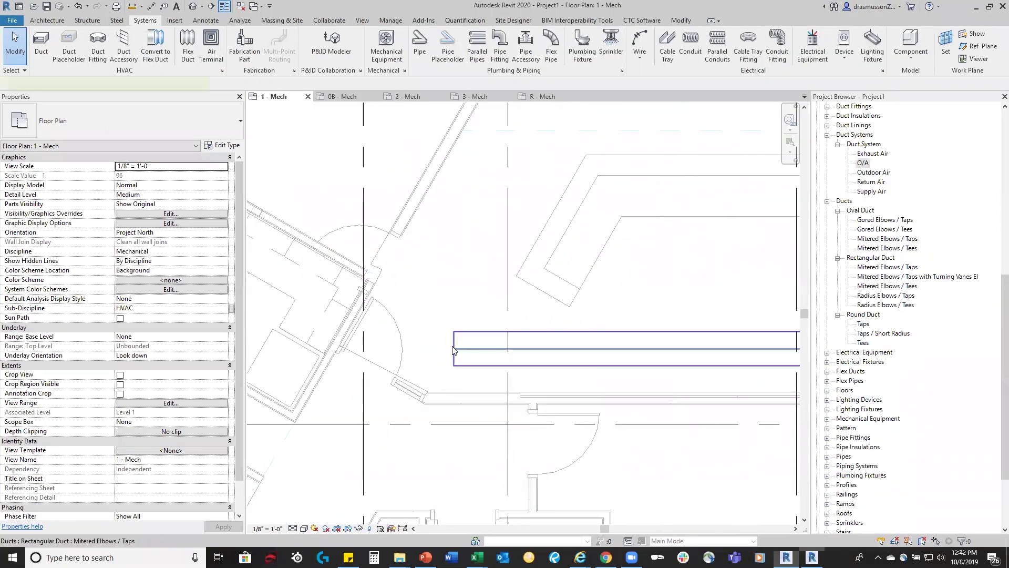
pyautogui.click(455, 349)
pyautogui.rightClick(454, 349)
pyautogui.click(488, 115)
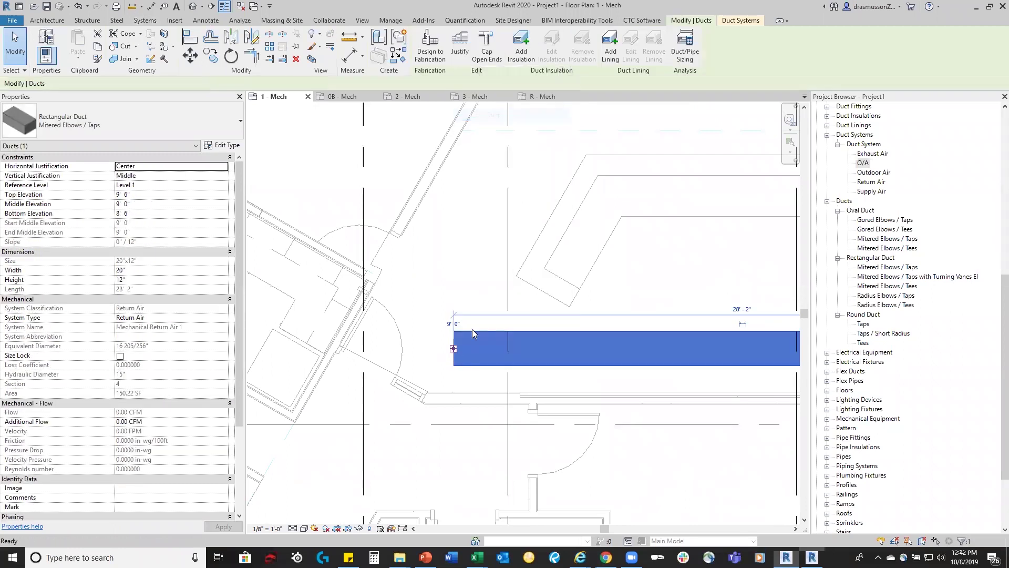
pyautogui.click(384, 274)
pyautogui.press('Escape')
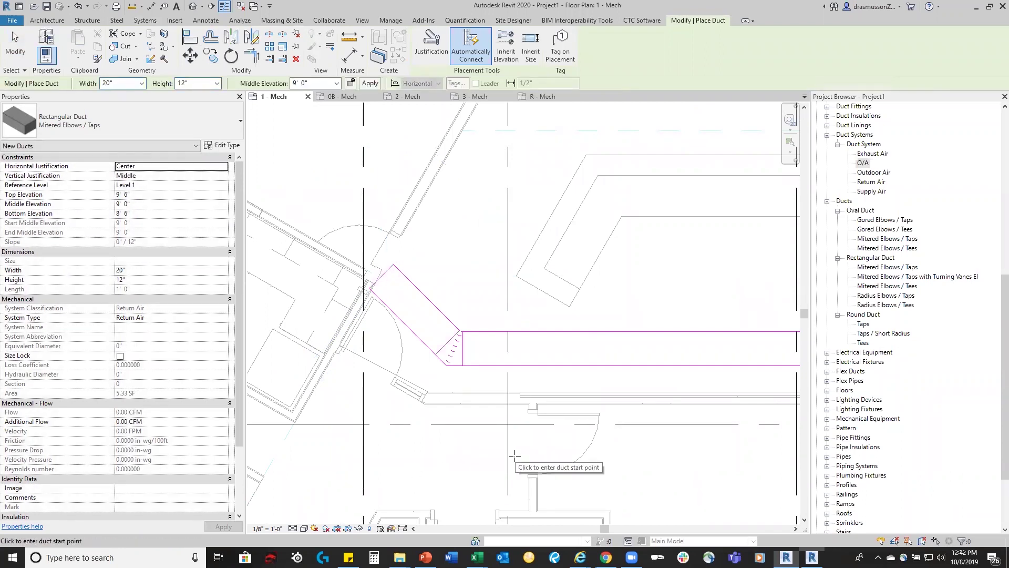
pyautogui.press('Escape')
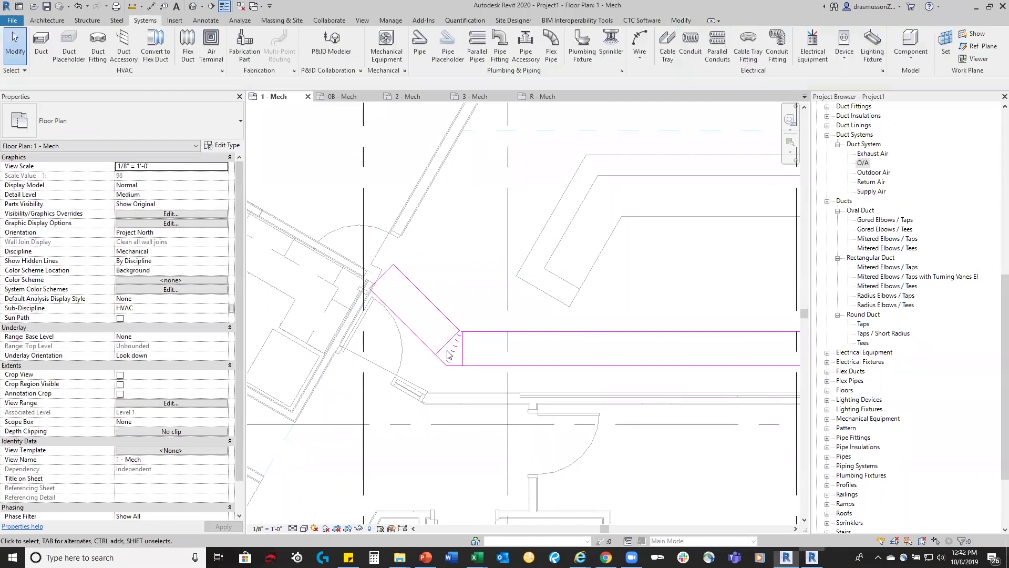
# Turn Use Annotation Scale off and back on for the new 45° turning-vane elbow, and deselect the fitting.
pyautogui.scroll(4, 450, 353)
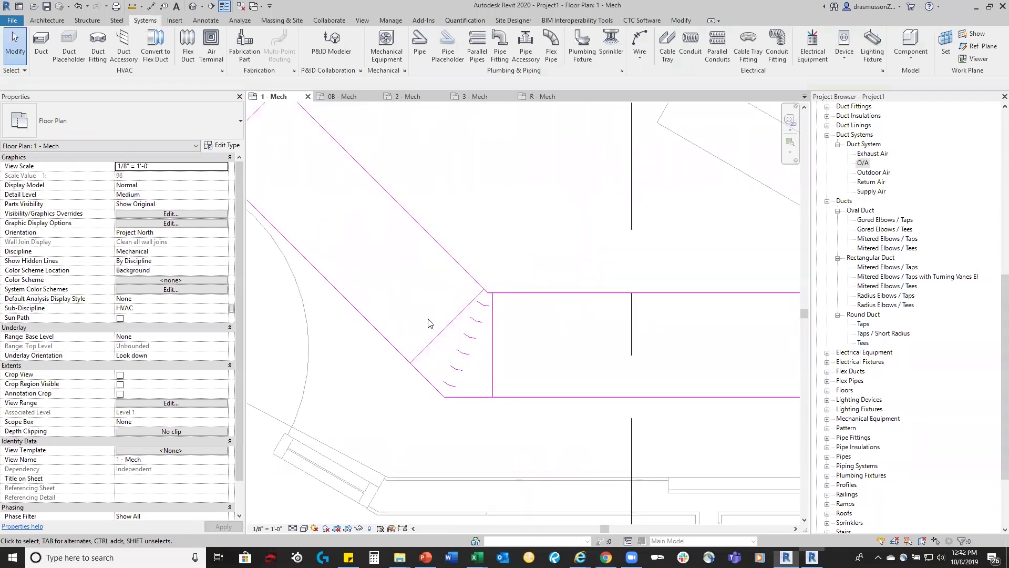
pyautogui.click(443, 395)
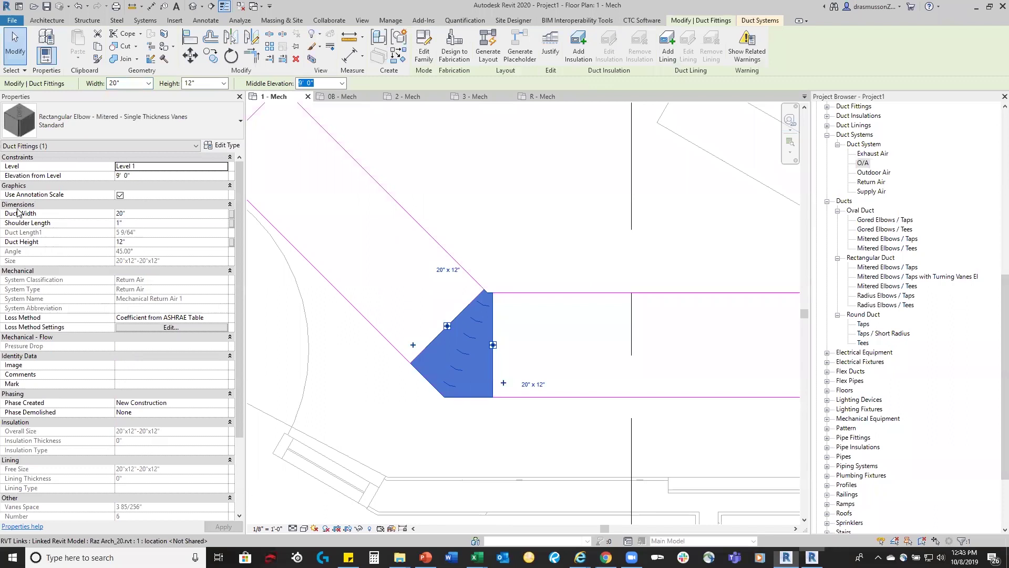
pyautogui.click(120, 195)
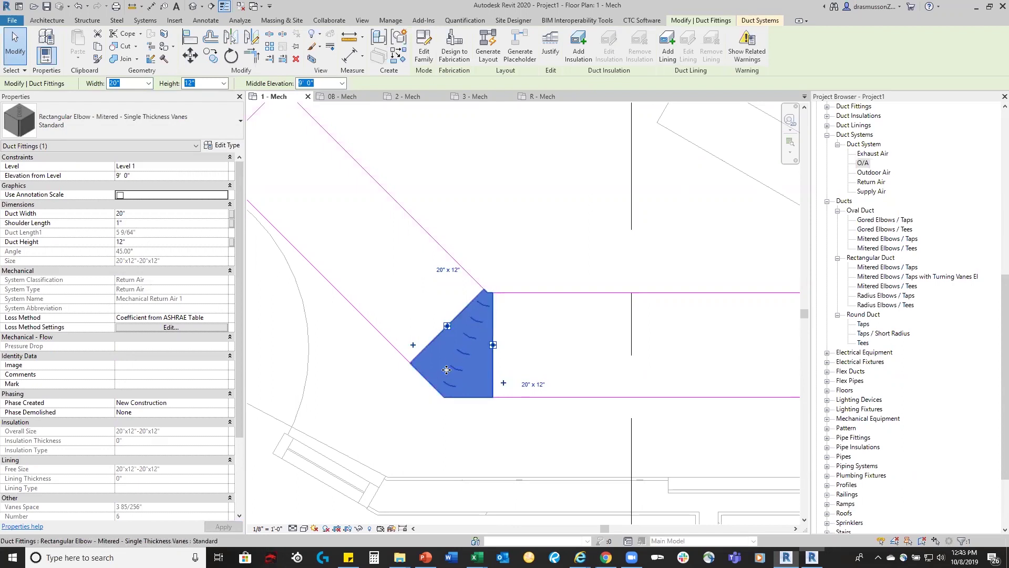
pyautogui.click(119, 195)
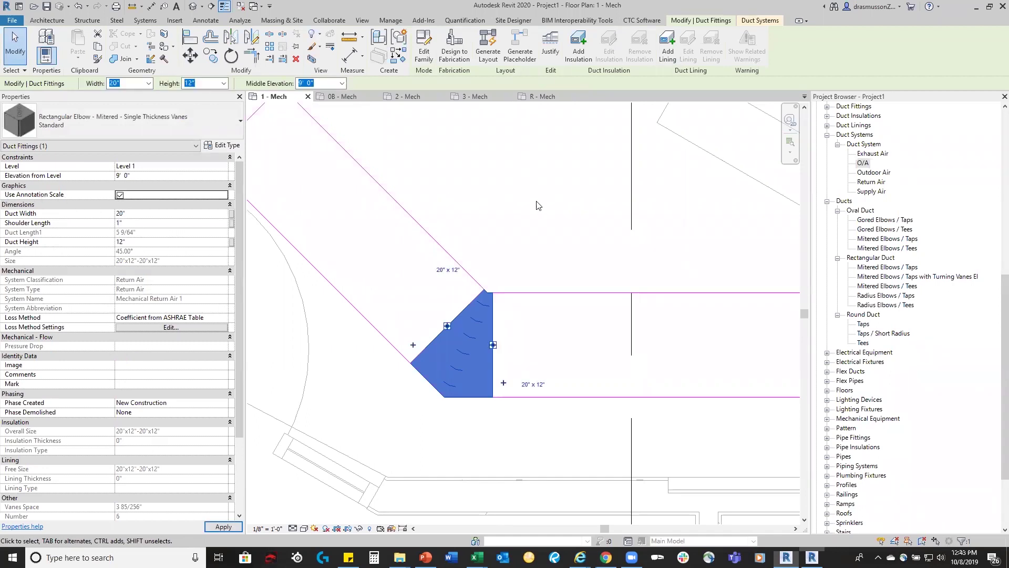
pyautogui.click(455, 307)
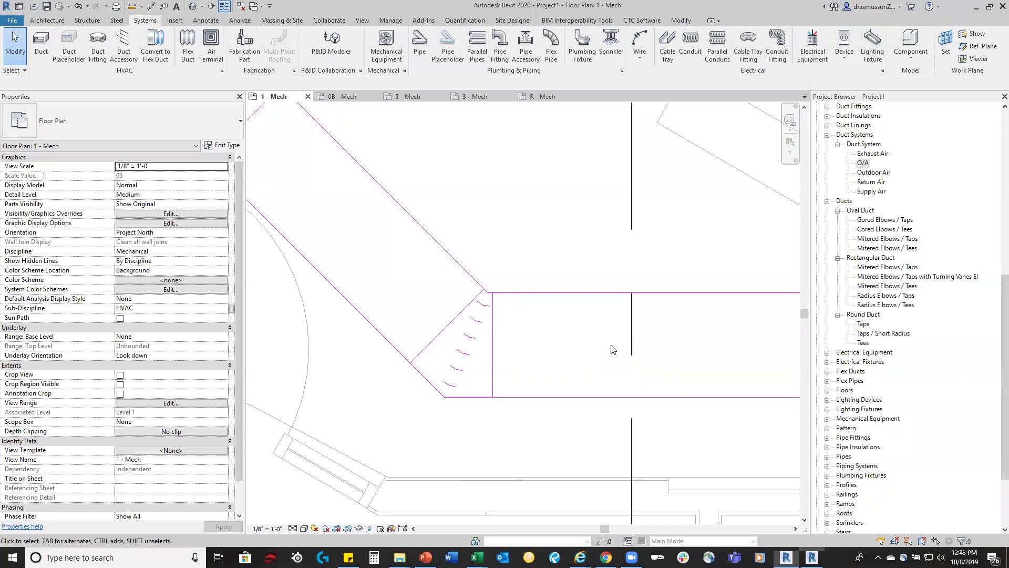
# Select the long horizontal return duct below the casework and examine its Mechanical - Flow properties, including Additional Flow.
pyautogui.scroll(-3, 494, 365)
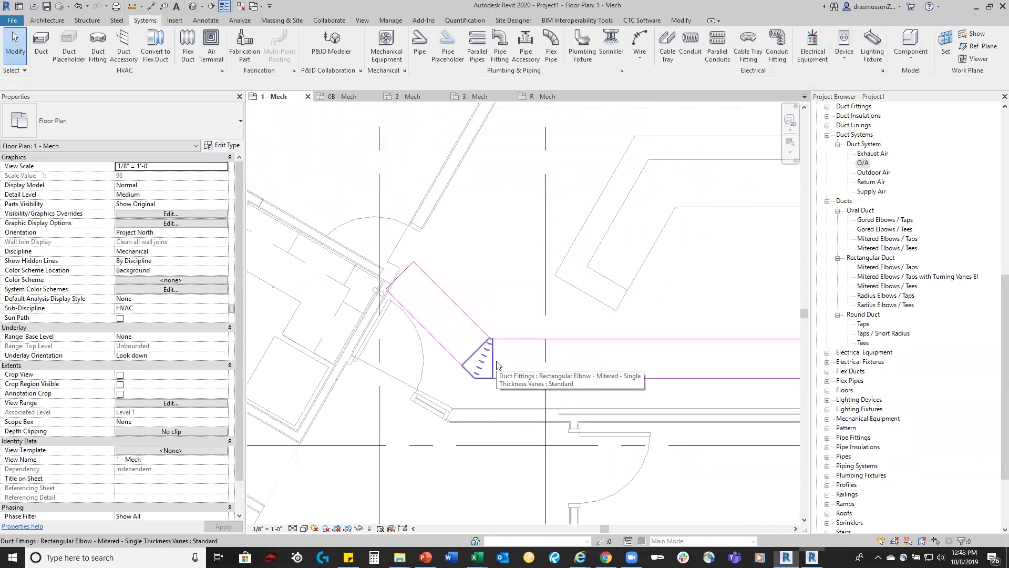
pyautogui.scroll(-3, 386, 321)
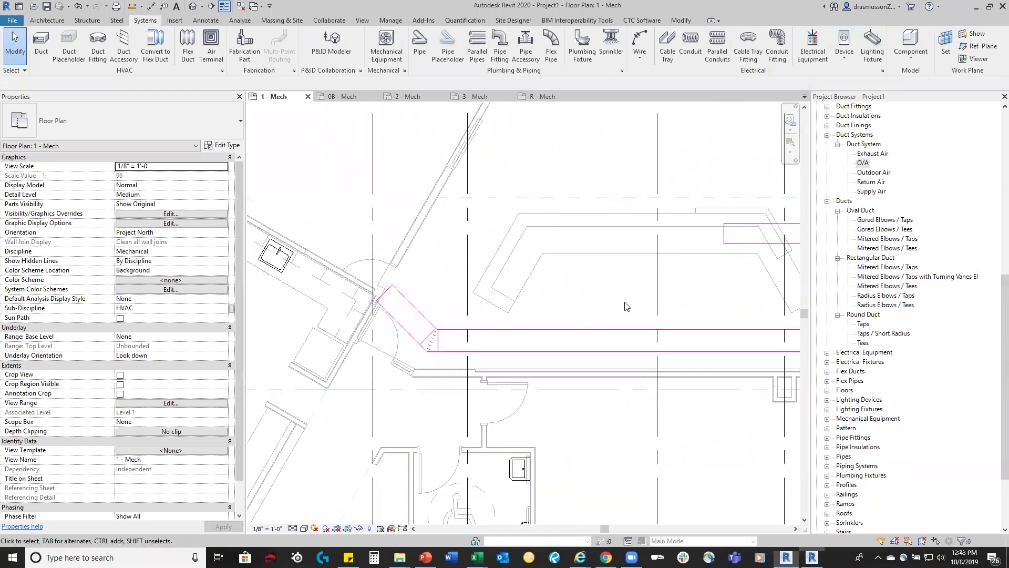
pyautogui.scroll(-1, 629, 305)
pyautogui.moveTo(718, 298); pyautogui.dragTo(612, 281, button='middle')
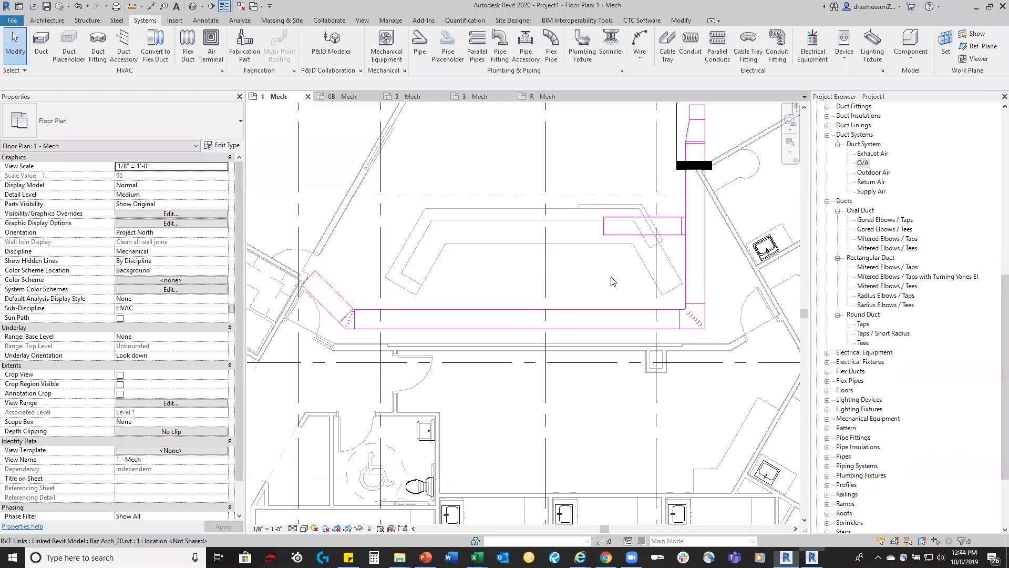
pyautogui.click(555, 320)
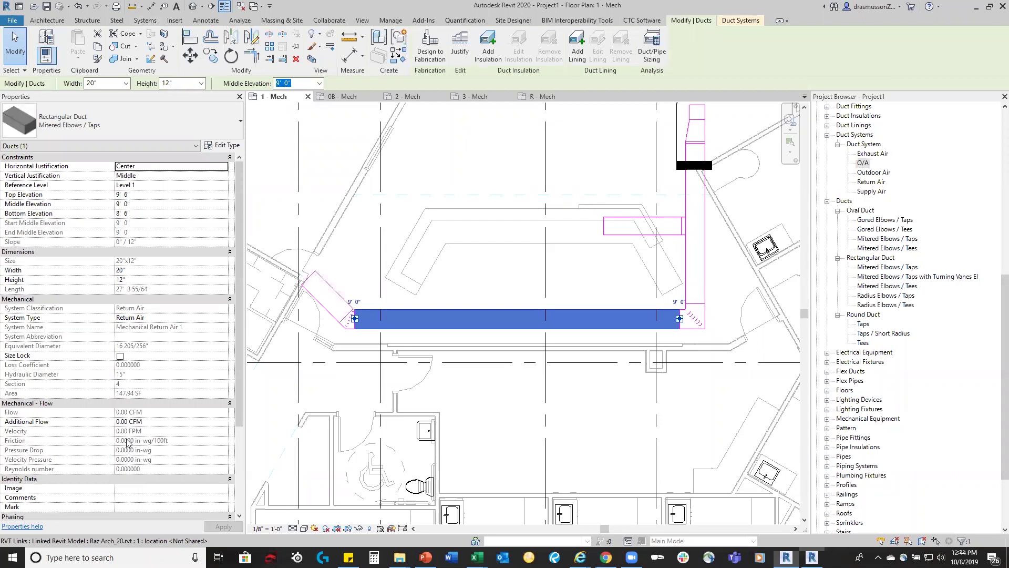
pyautogui.click(138, 422)
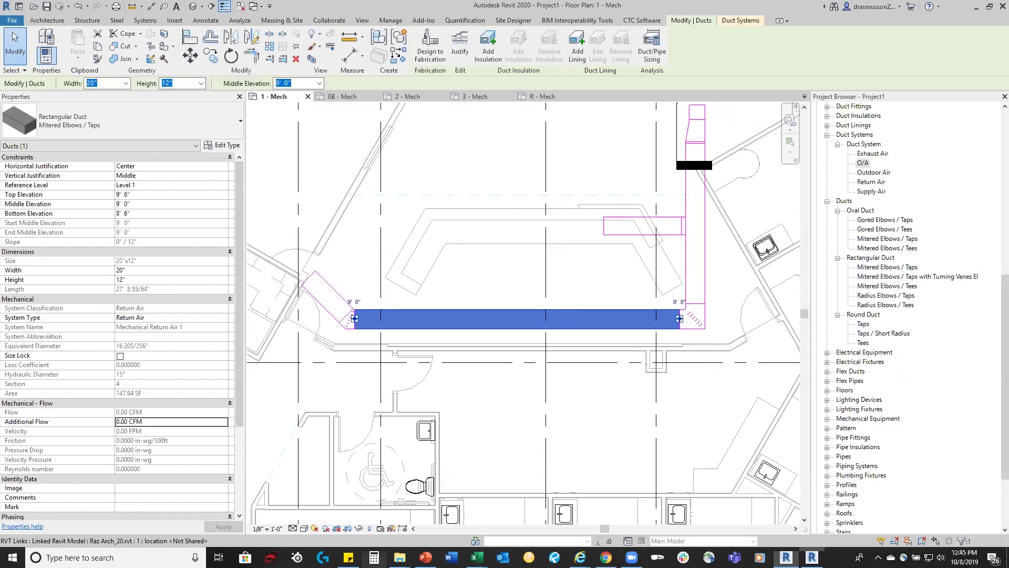
# Switch to the Revit 2018 session and inspect the neck size and supply airflow of the VAV box above the main duct.
pyautogui.moveTo(787, 557)
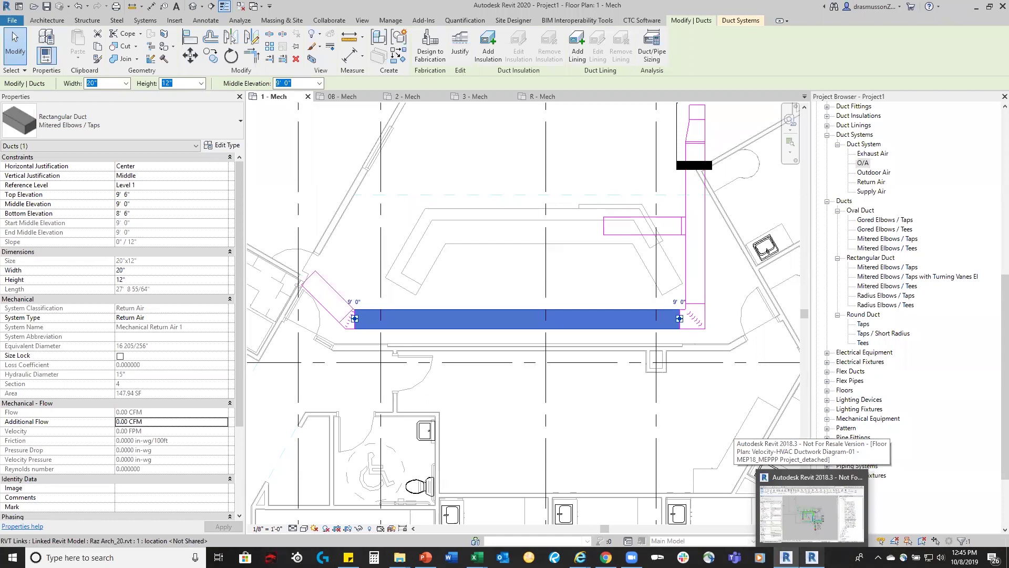
pyautogui.click(811, 513)
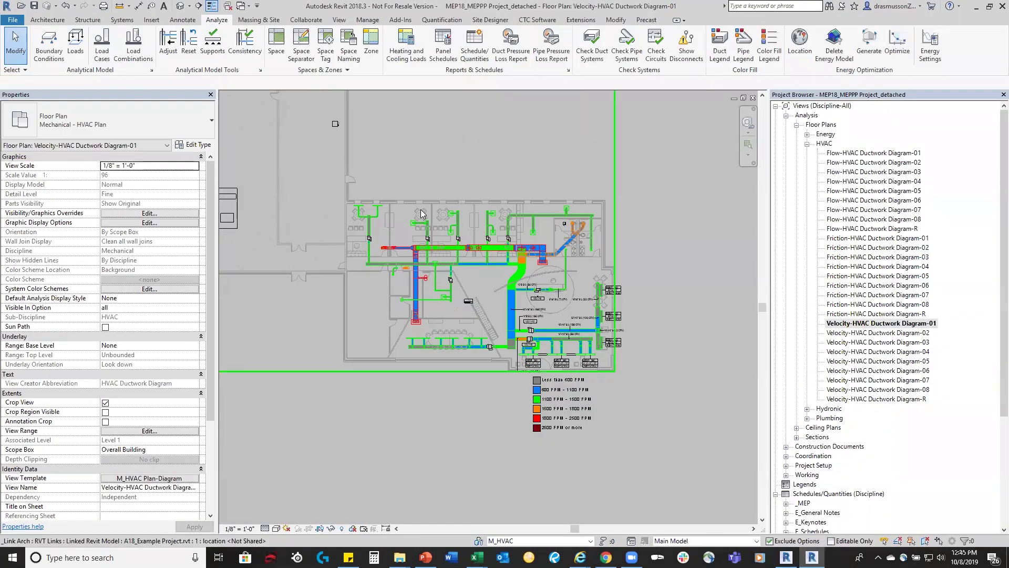
pyautogui.scroll(8, 421, 213)
pyautogui.click(421, 234)
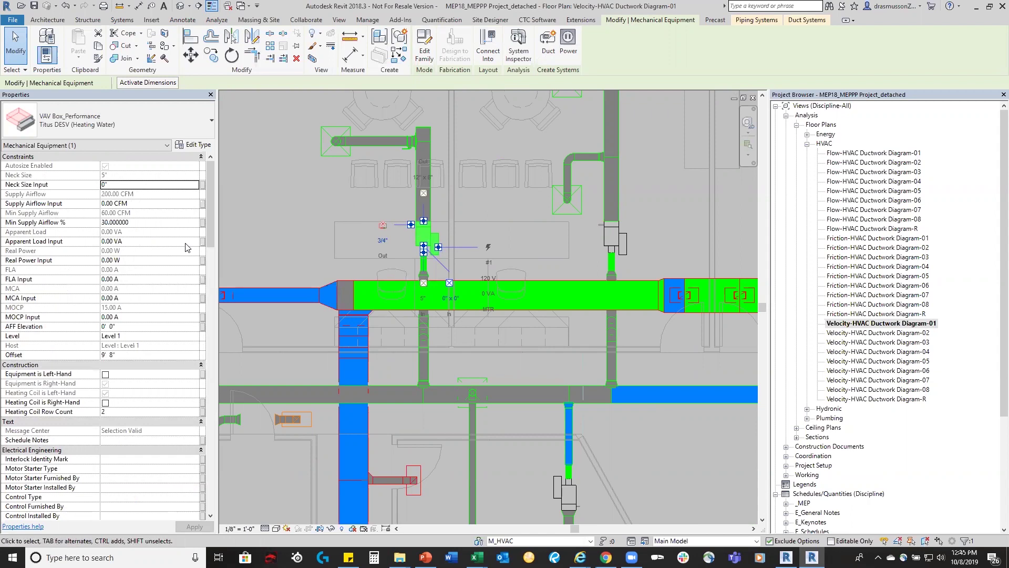
pyautogui.moveTo(417, 244); pyautogui.dragTo(424, 247)
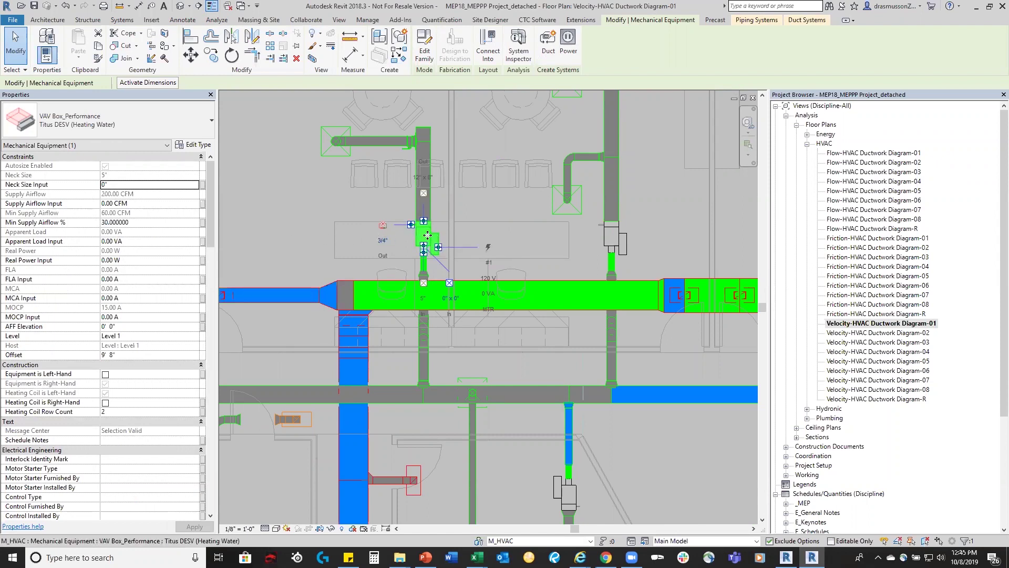
pyautogui.scroll(3, 431, 234)
pyautogui.scroll(-2, 429, 320)
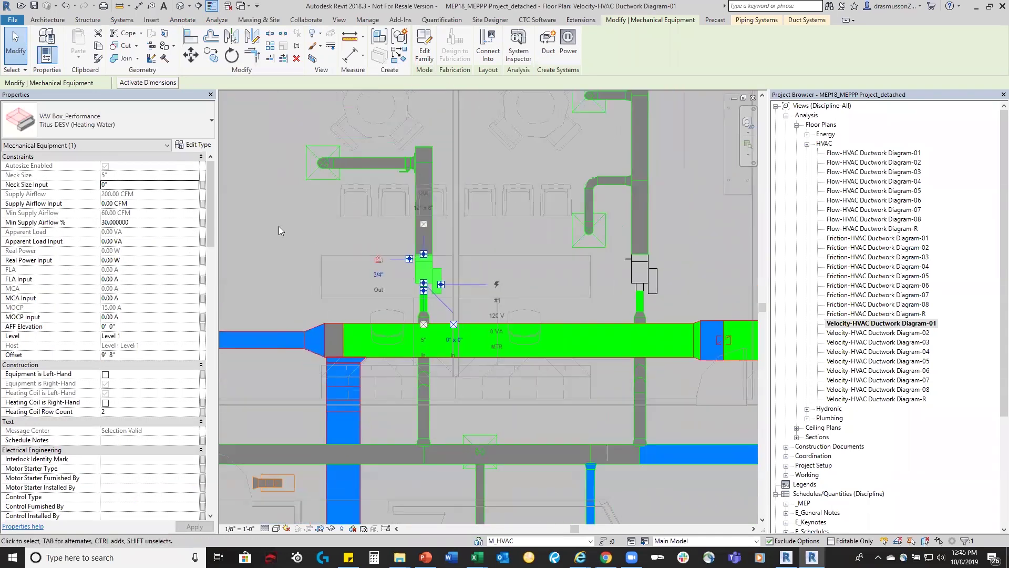
pyautogui.click(278, 227)
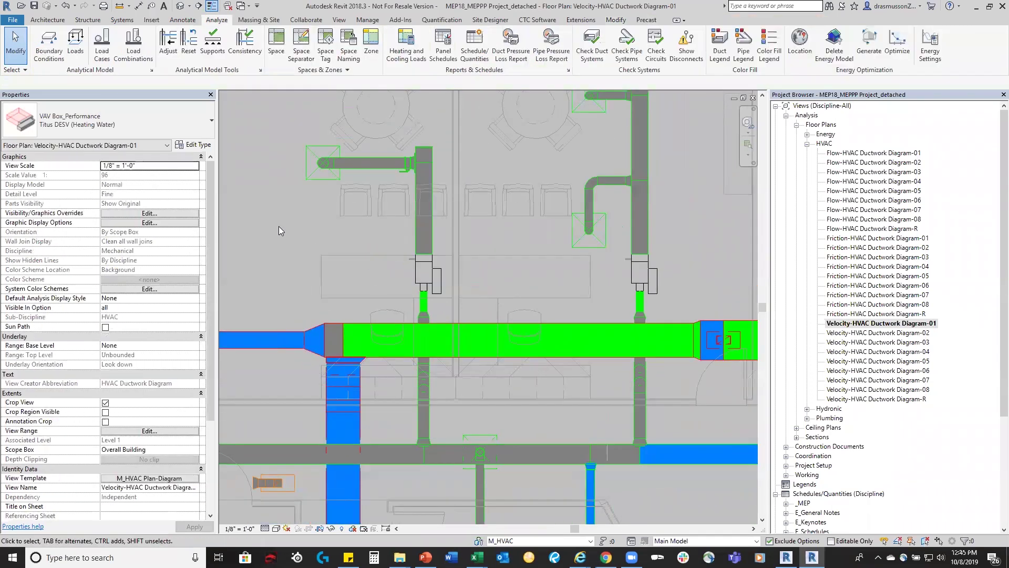
# Inspect the round-neck supply diffuser and its 12"x8" duct upstream of it, and set the diffuser's flow to 300 CFM.
pyautogui.click(321, 179)
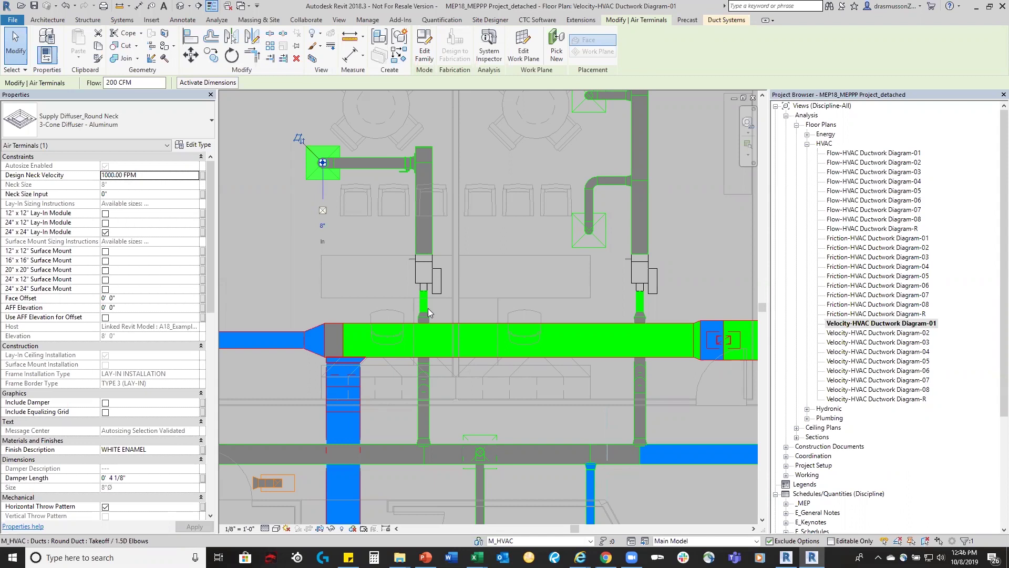
pyautogui.click(417, 214)
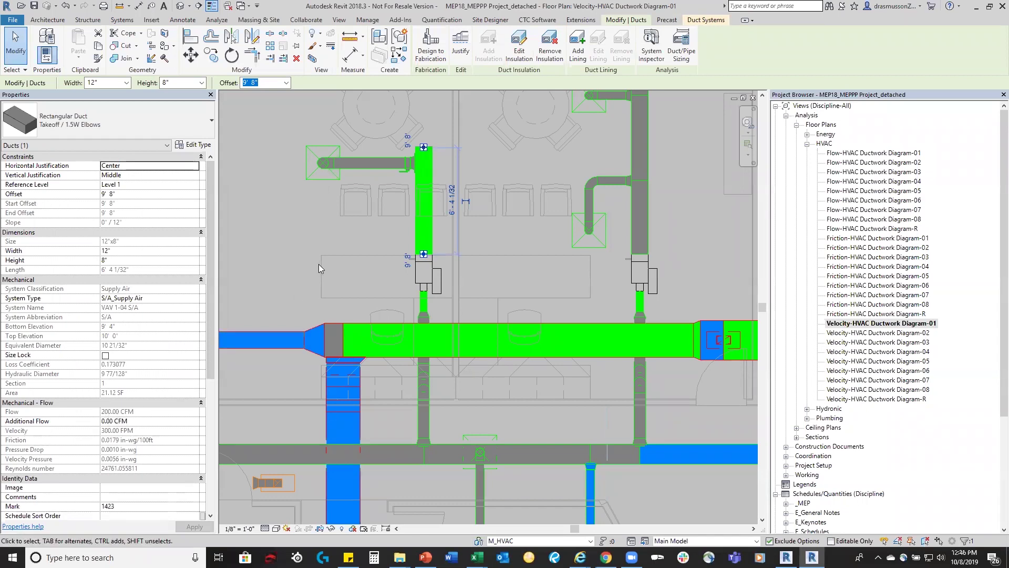
pyautogui.click(308, 173)
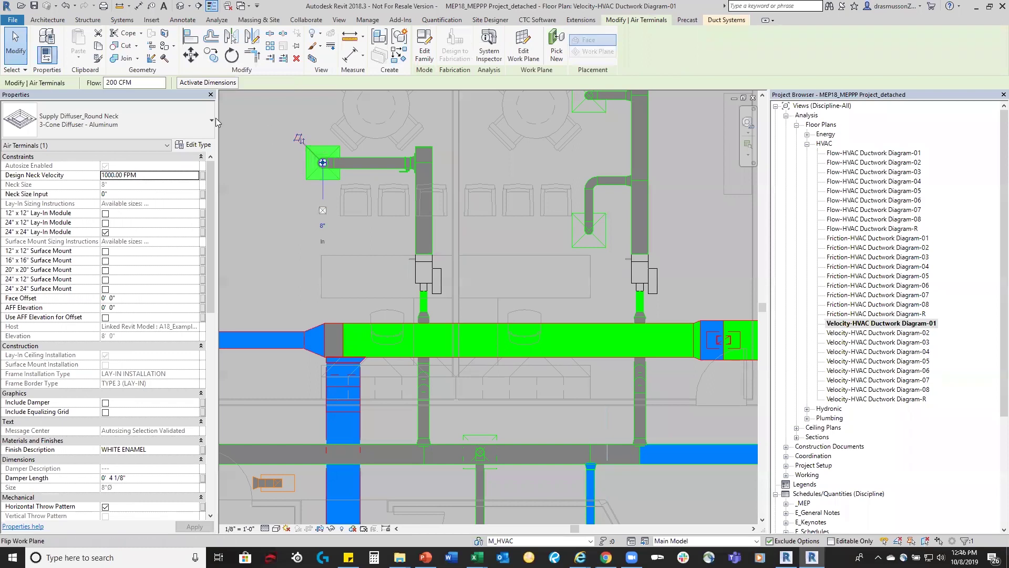
pyautogui.click(140, 82)
pyautogui.write('300')
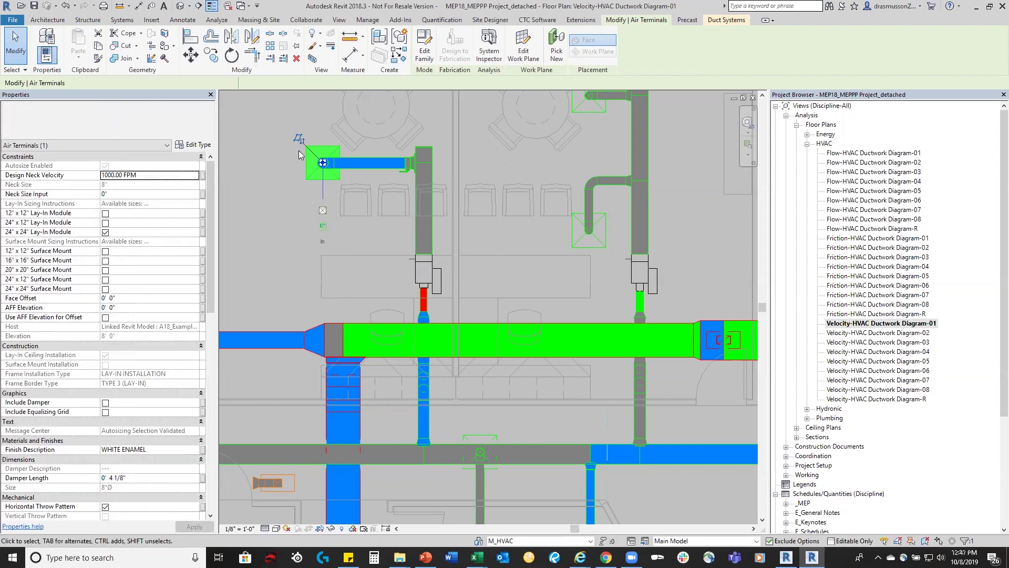
# Check the flow values of the 12"x8" duct and the connected VAV box's neck size and airflow, and clear the selection.
pyautogui.click(414, 229)
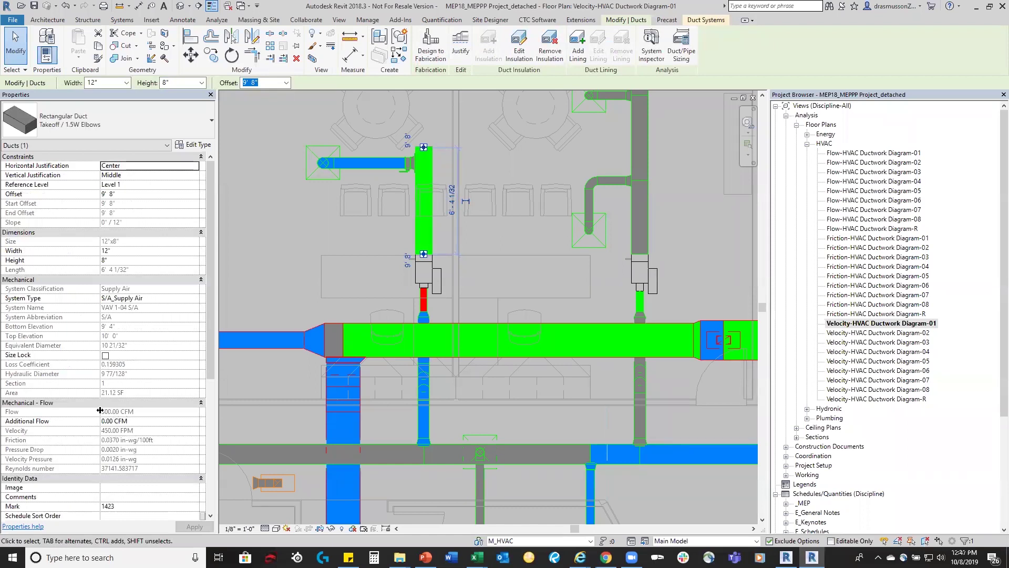
pyautogui.click(433, 272)
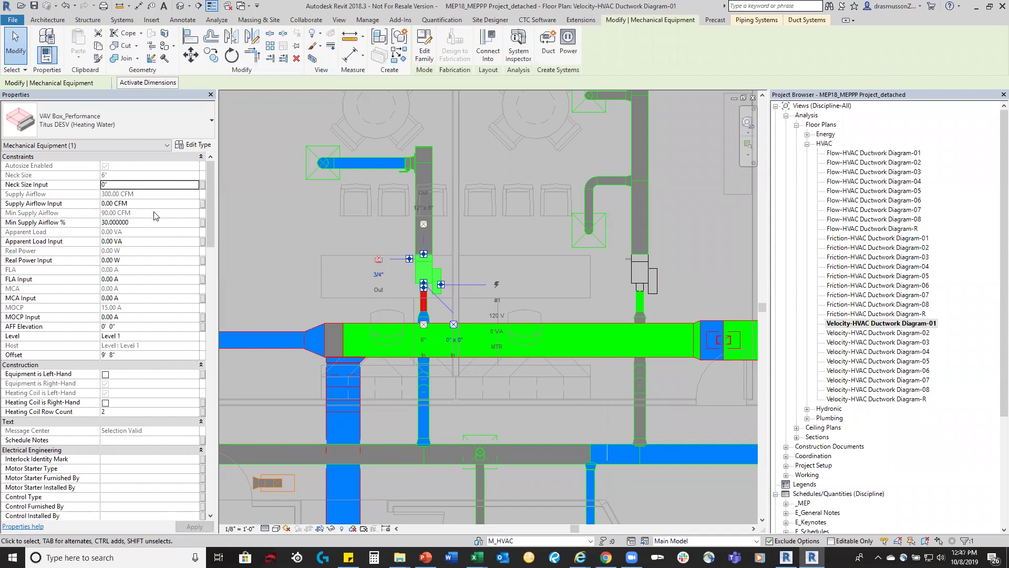
pyautogui.click(298, 230)
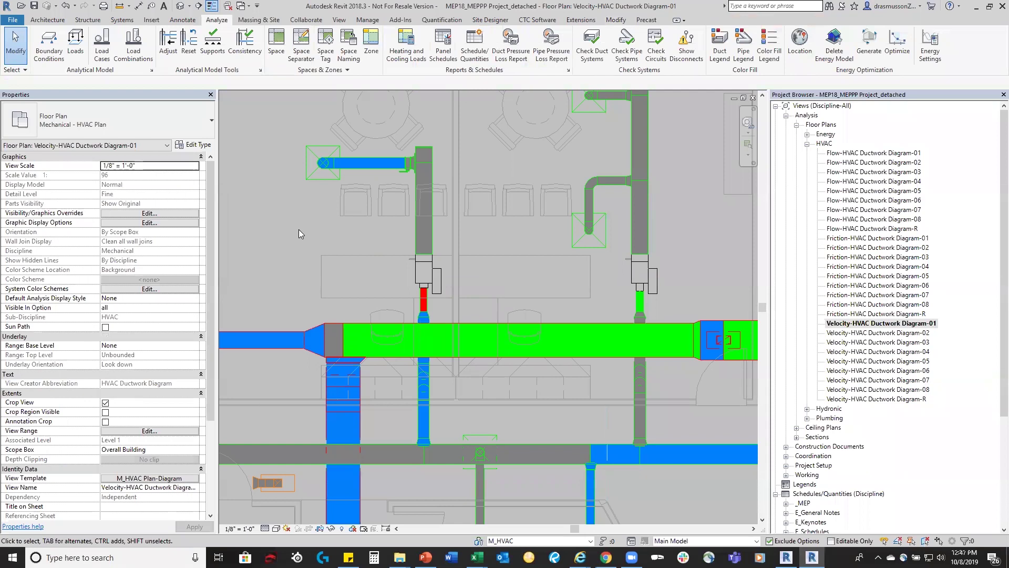